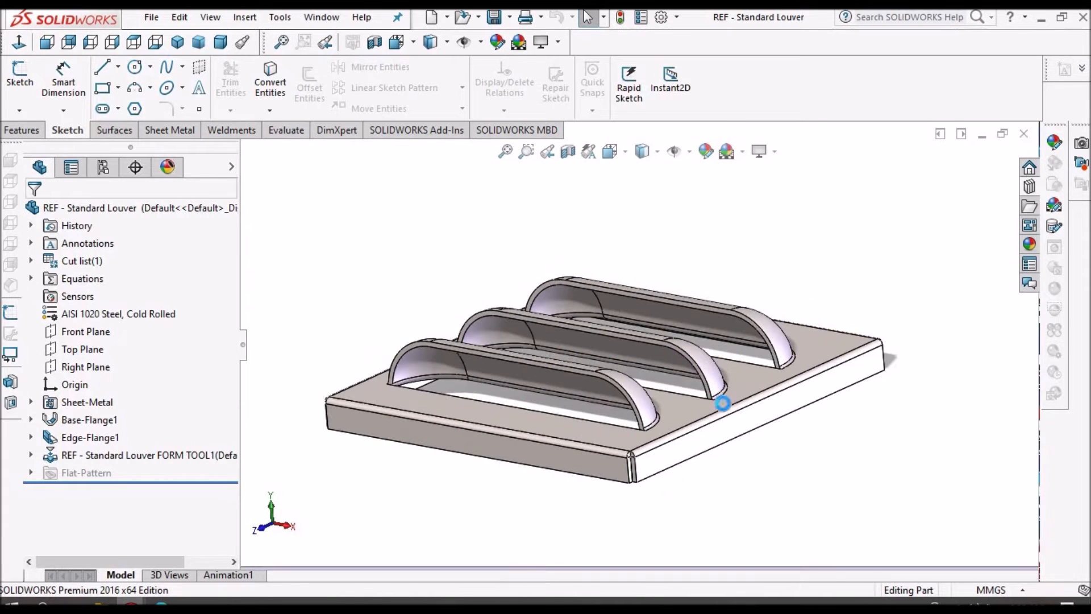
Switch from the standard louver part to the REF - Standard Louver FORM TOOL part and examine the form tool's shape.
middle_click_drag(722, 413, 720, 415)
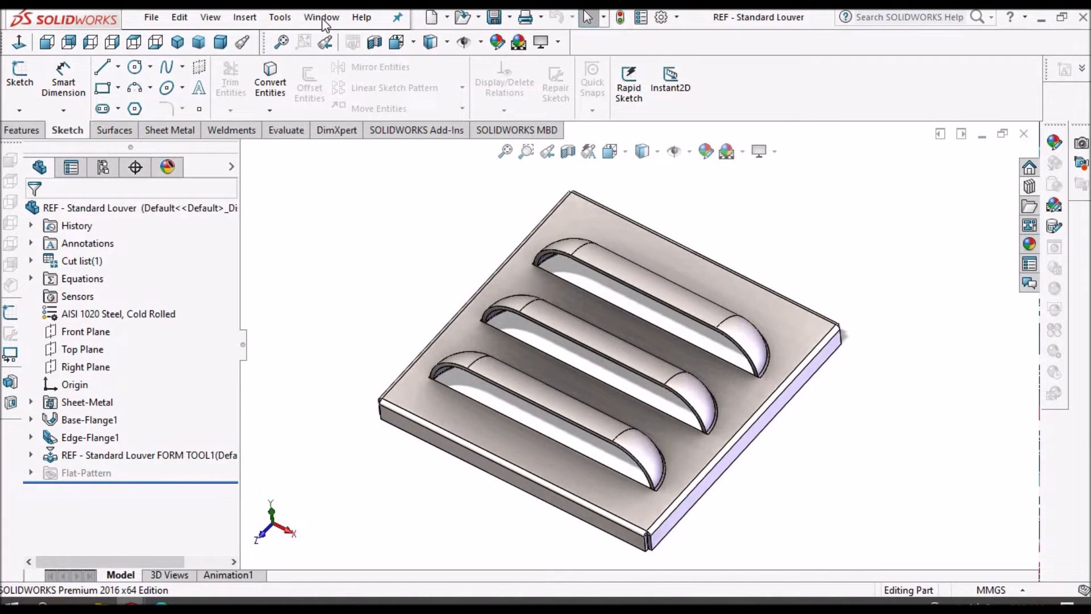
left_click(322, 18)
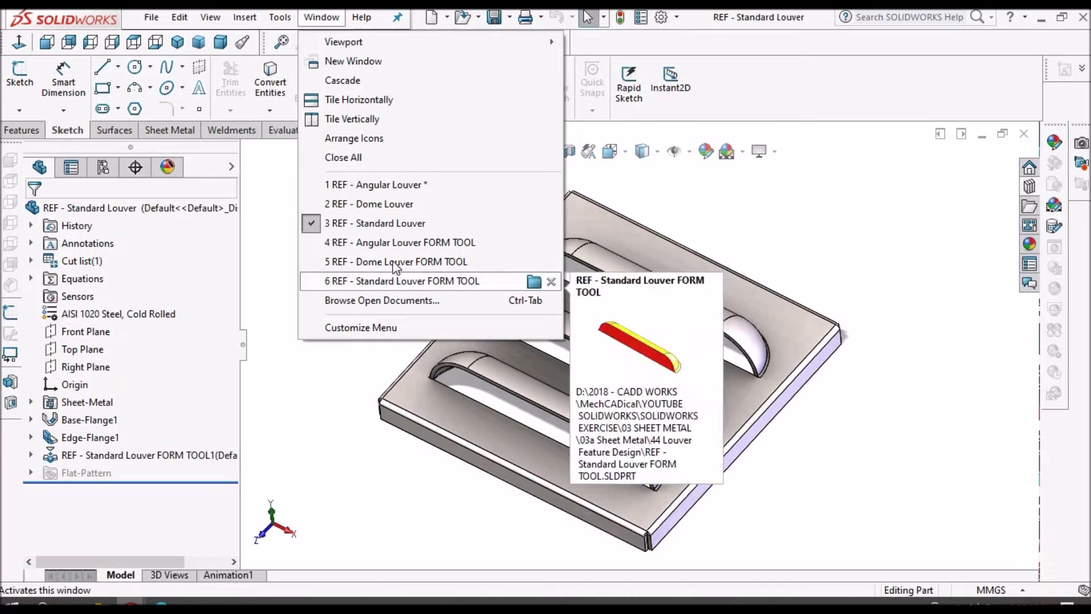
left_click(398, 280)
middle_click_drag(722, 323, 741, 426)
scroll(699, 365, "up", 4)
middle_click_drag(650, 335, 701, 417)
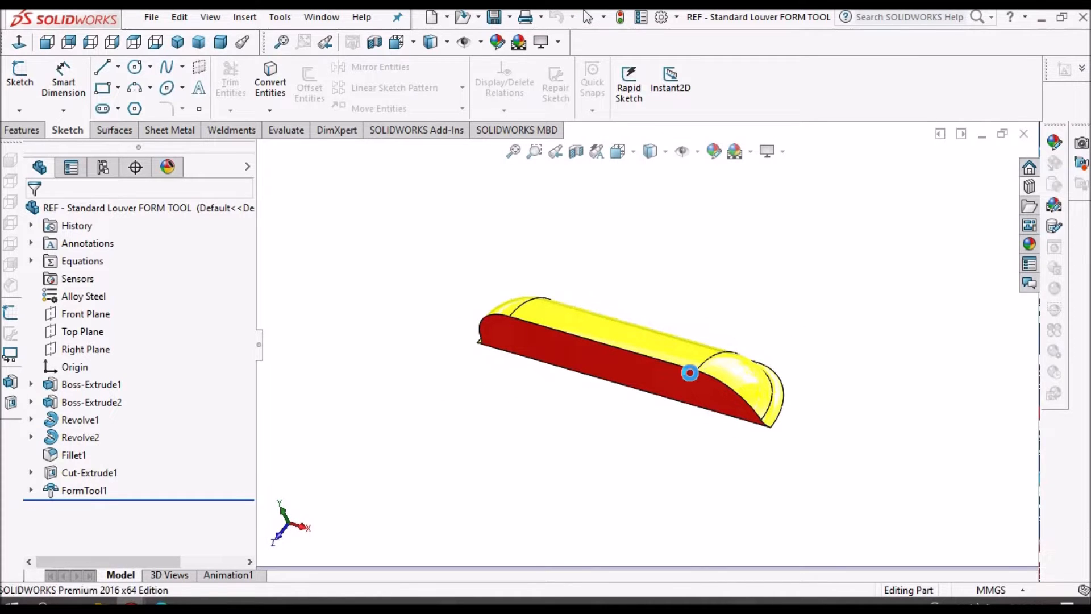
scroll(694, 380, "down", 2)
middle_click_drag(694, 379, 670, 348)
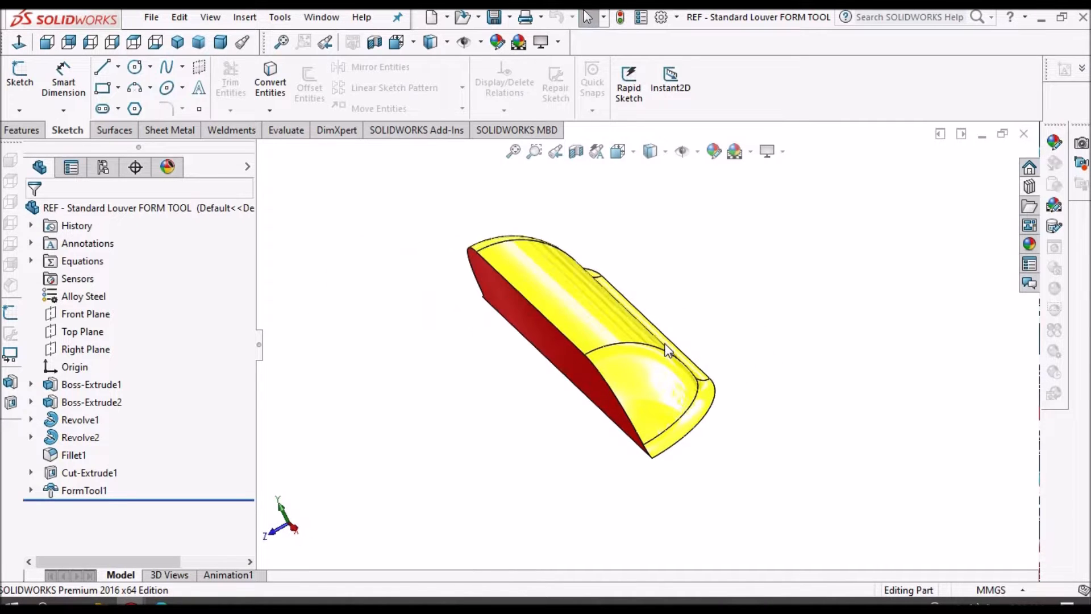
Switch to the REF - Dome Louver part and examine the dome louvers on the plate.
left_click(323, 19)
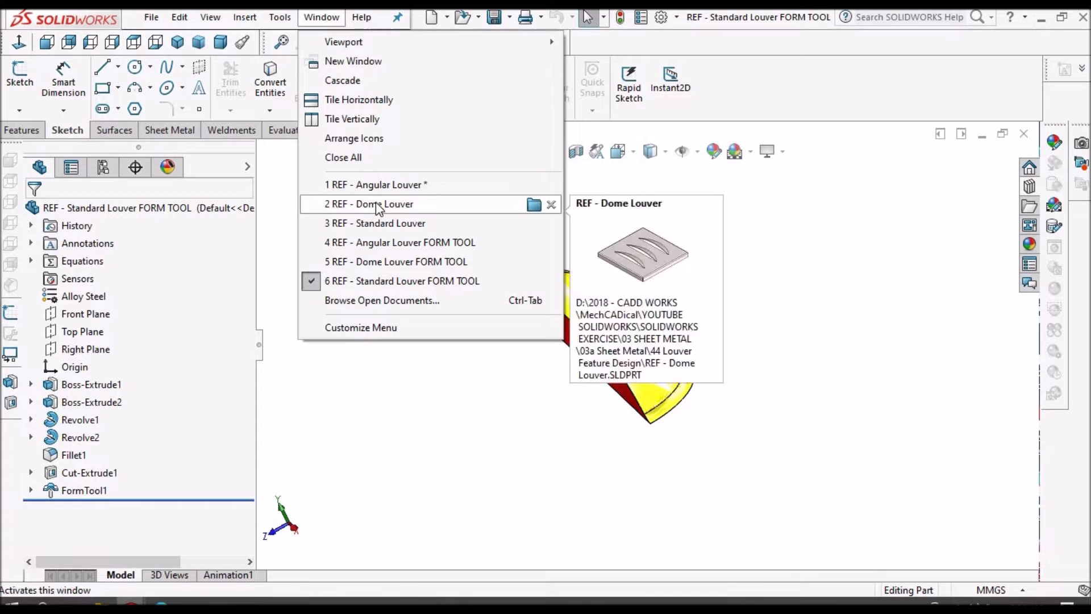
left_click(378, 210)
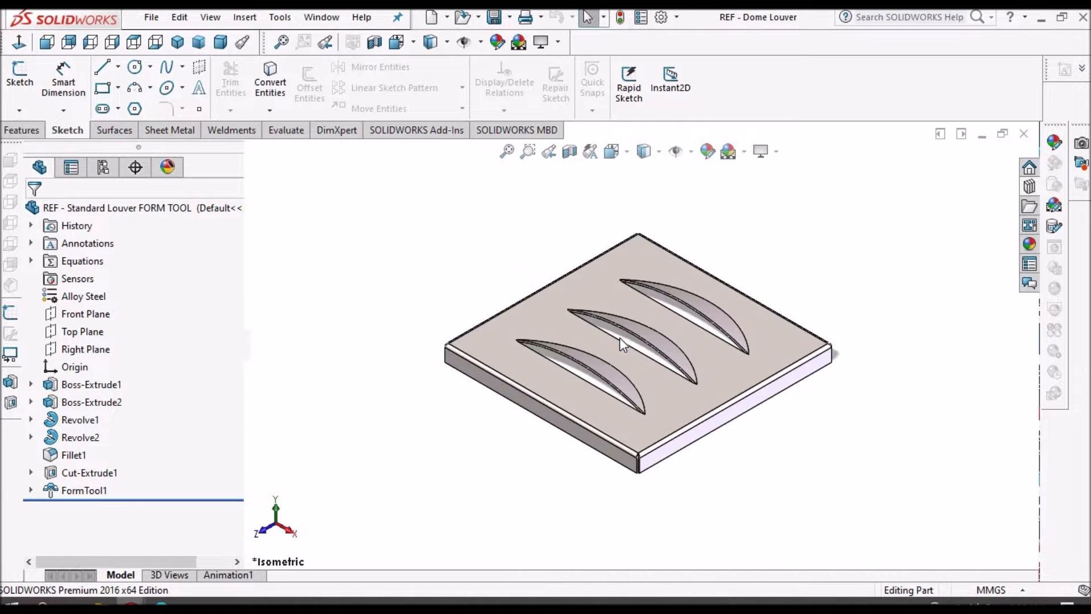
scroll(676, 354, "down", 4)
middle_click_drag(686, 359, 684, 430)
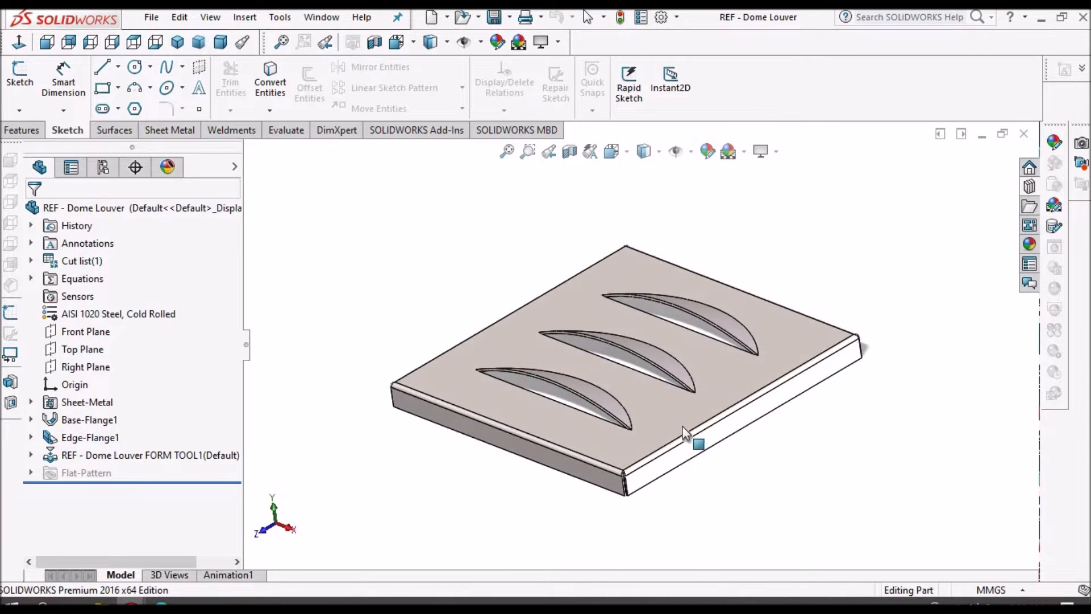
Switch to the REF - Dome Louver FORM TOOL part and examine the dome-shaped tool body.
left_click(321, 17)
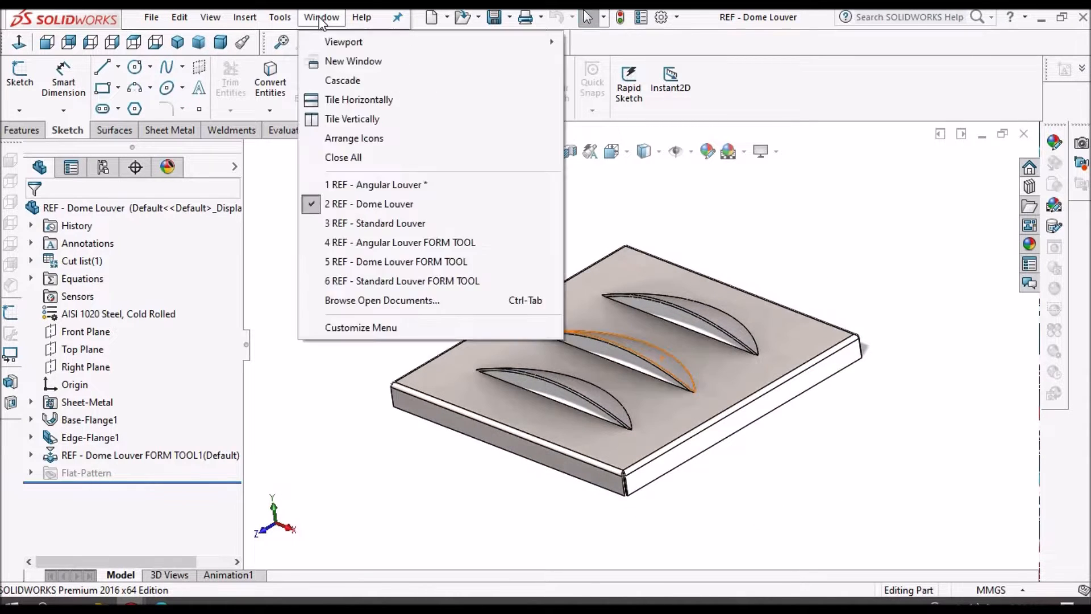
left_click(404, 263)
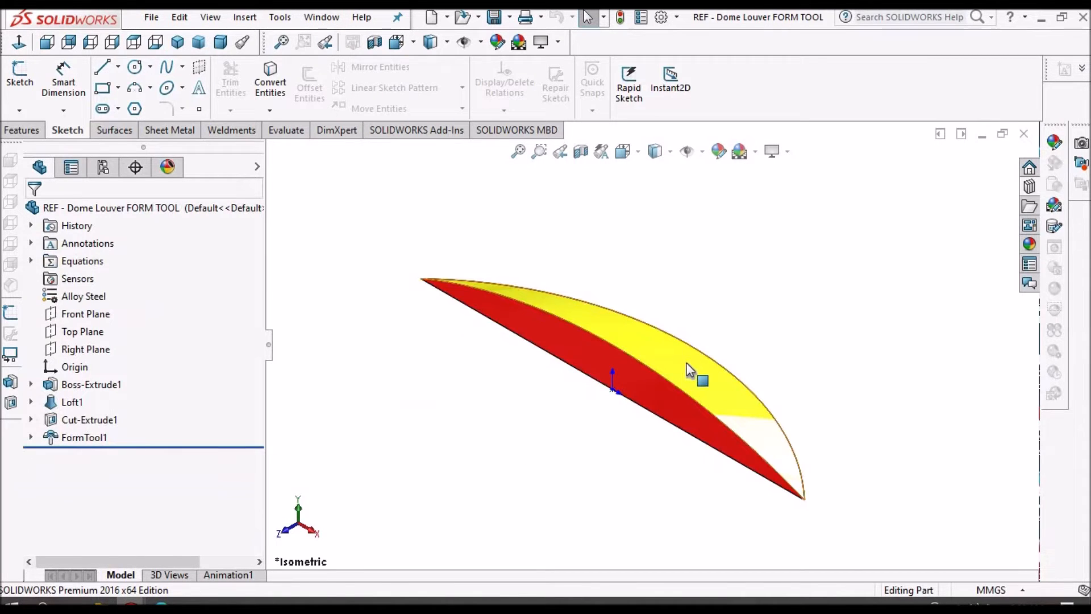
scroll(689, 370, "down", 3)
scroll(688, 366, "up", 4)
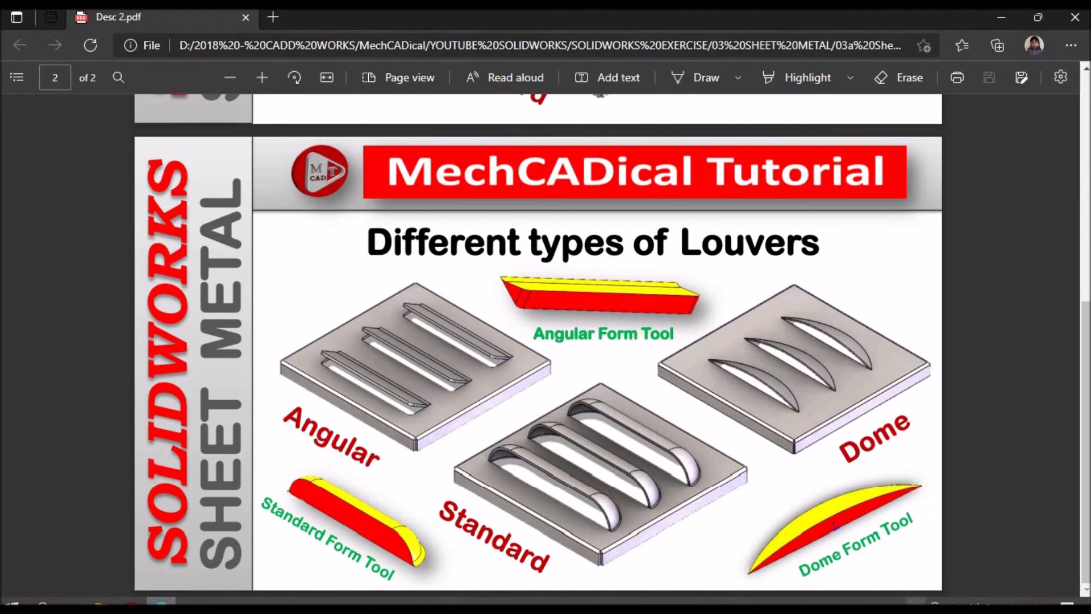
Switch from the PDF to the REF - Louver part in SOLIDWORKS, open the base flange's sketch to examine its dimensions, and exit it.
left_click(915, 601)
left_click(948, 580)
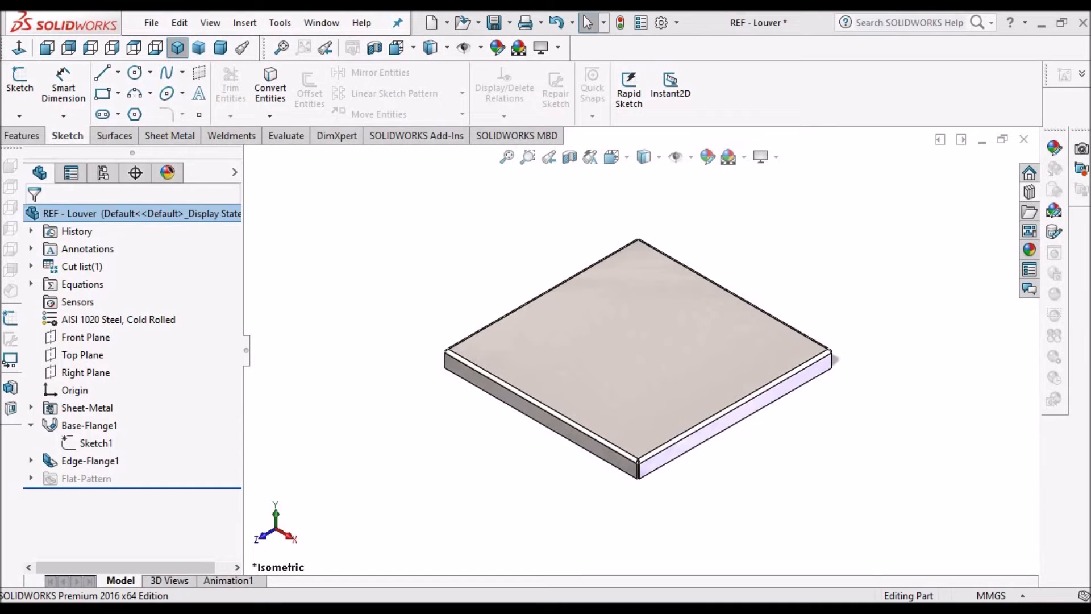
right_click(86, 443)
left_click(93, 324)
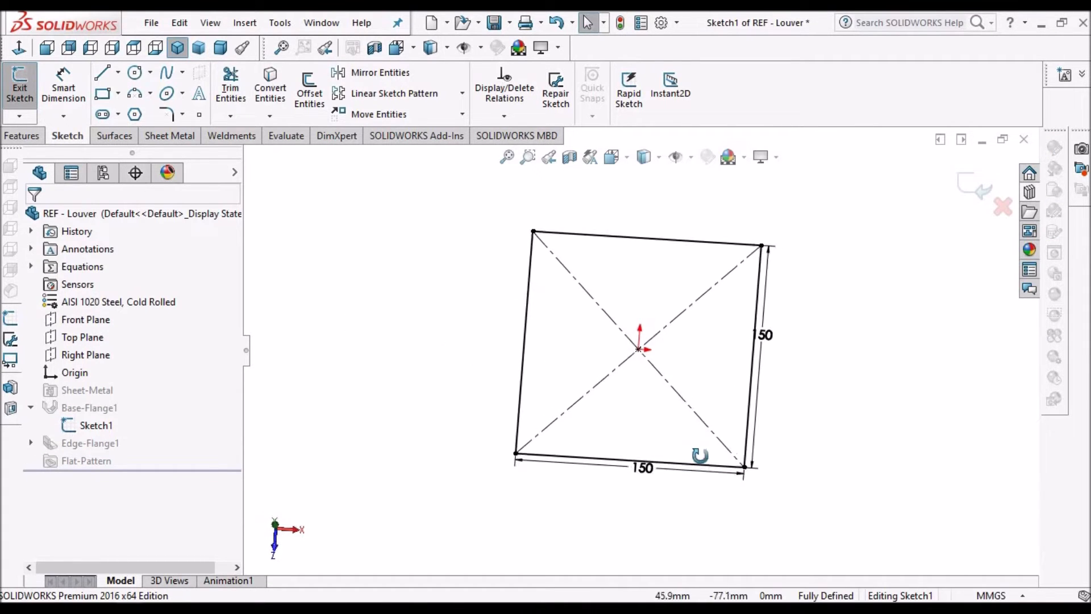
scroll(707, 466, "down", 3)
scroll(721, 404, "up", 3)
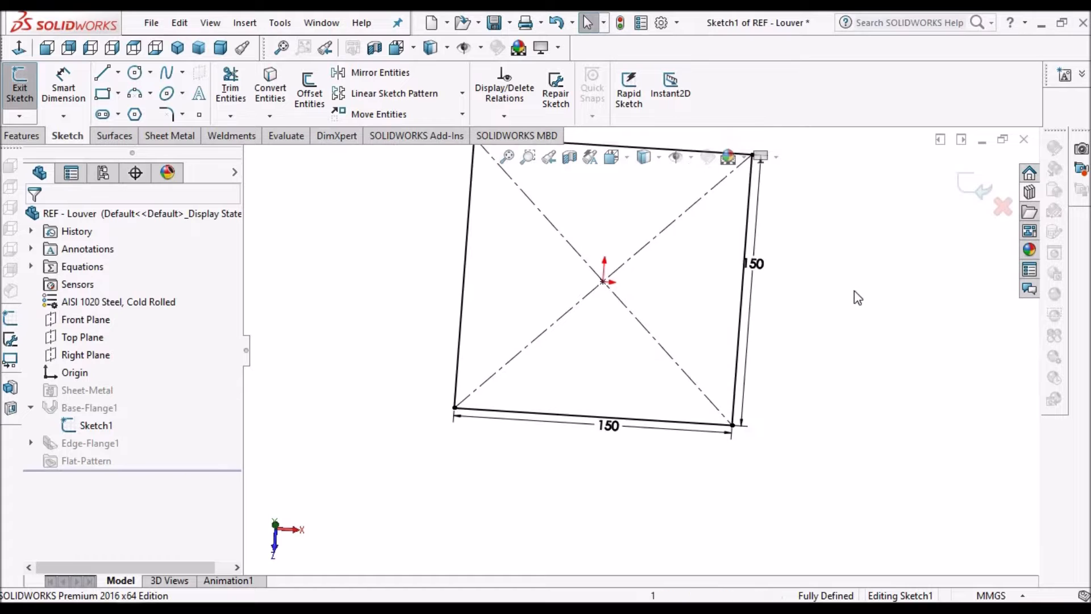
double_click(809, 322)
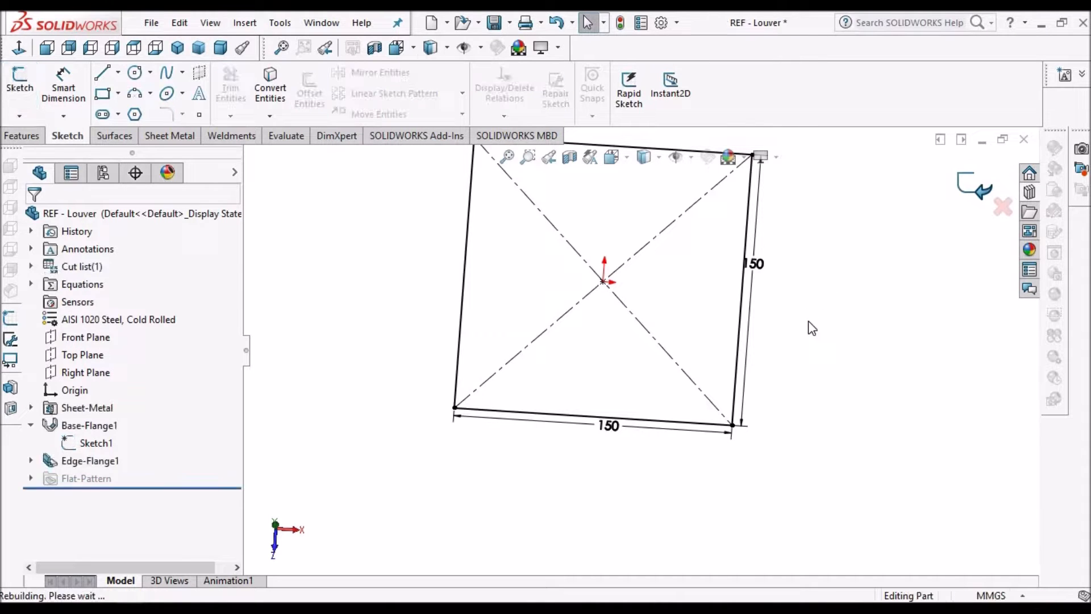
Examine the flanged sheet metal plate from several angles.
scroll(597, 309, "down", 1)
mouse_move(664, 341)
middle_mouse_down()
mouse_move(629, 201)
mouse_move(589, 187)
middle_mouse_up()
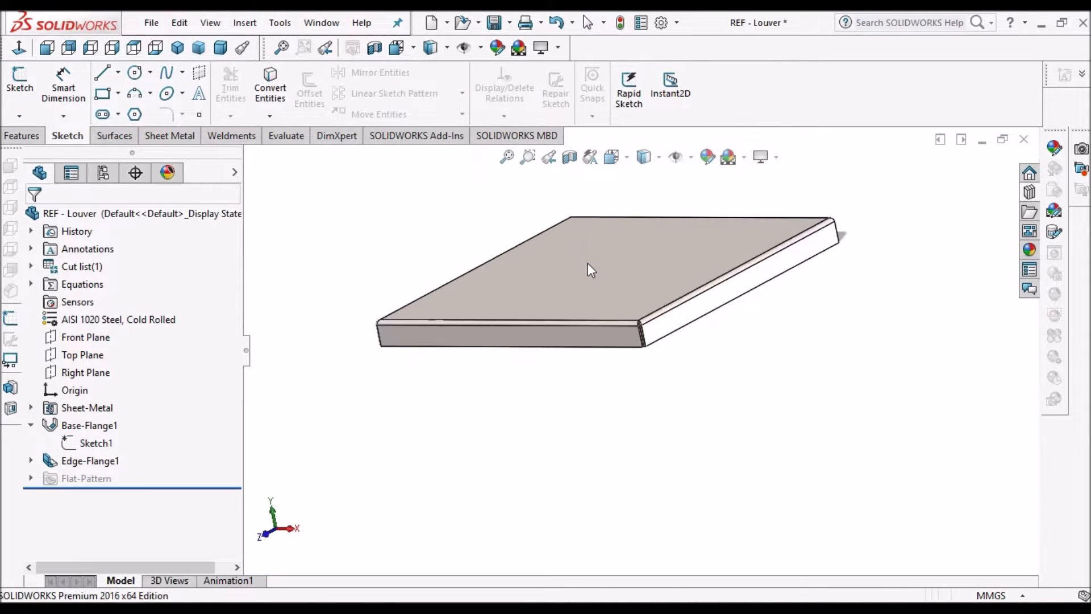
scroll(591, 269, "up", 1)
scroll(591, 272, "down", 1)
middle_click_drag(690, 312, 666, 256)
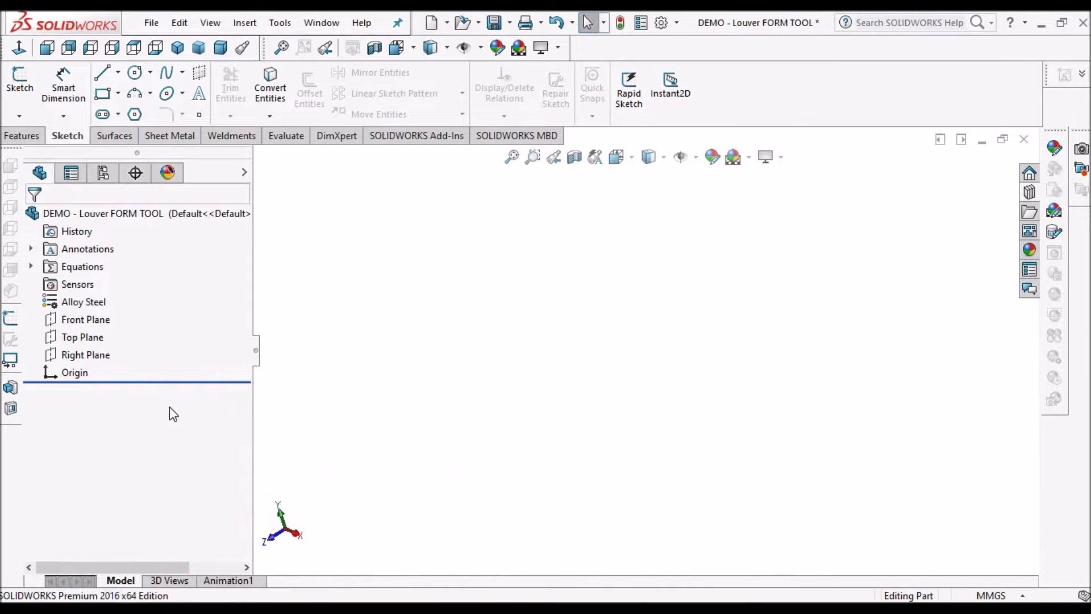
Sketch a closed right triangle on the Right Plane with its right-angle corner at the origin, about 50 mm wide and 36 mm high.
left_click(70, 351)
left_click(20, 79)
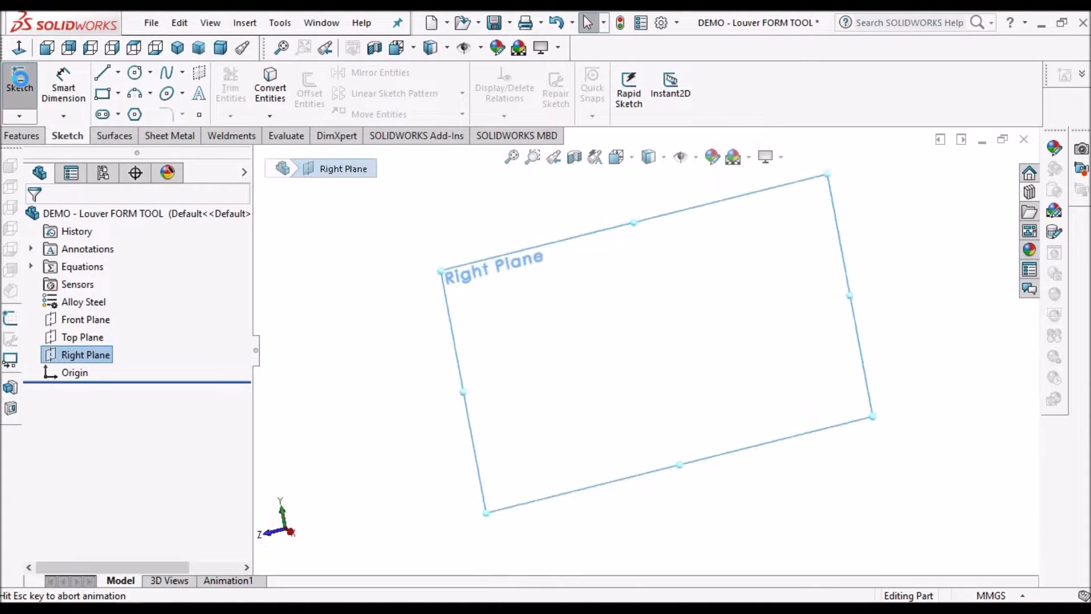
left_click(102, 72)
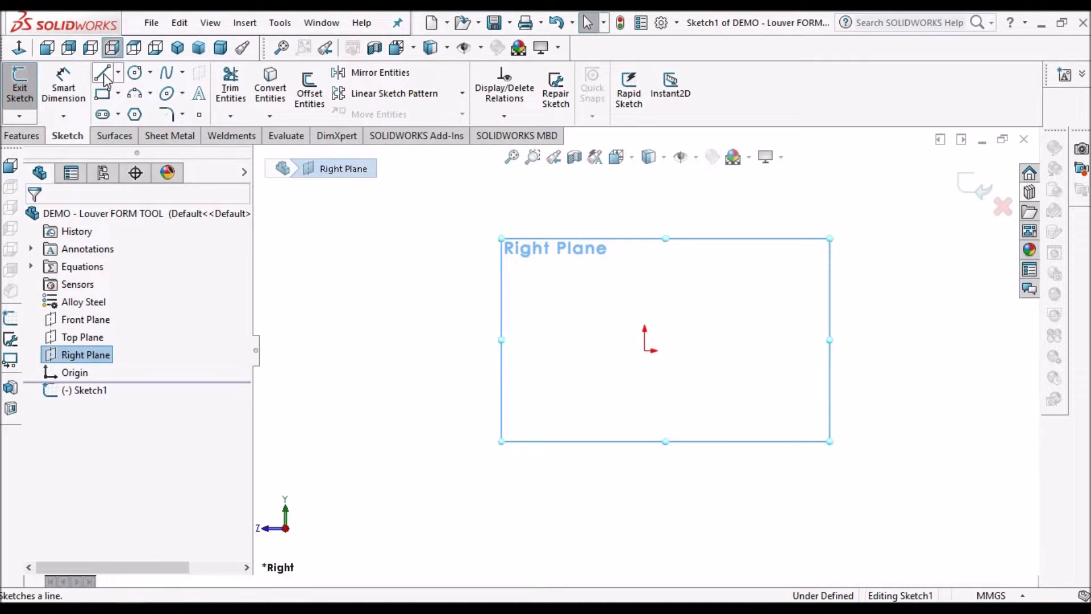
left_click(645, 350)
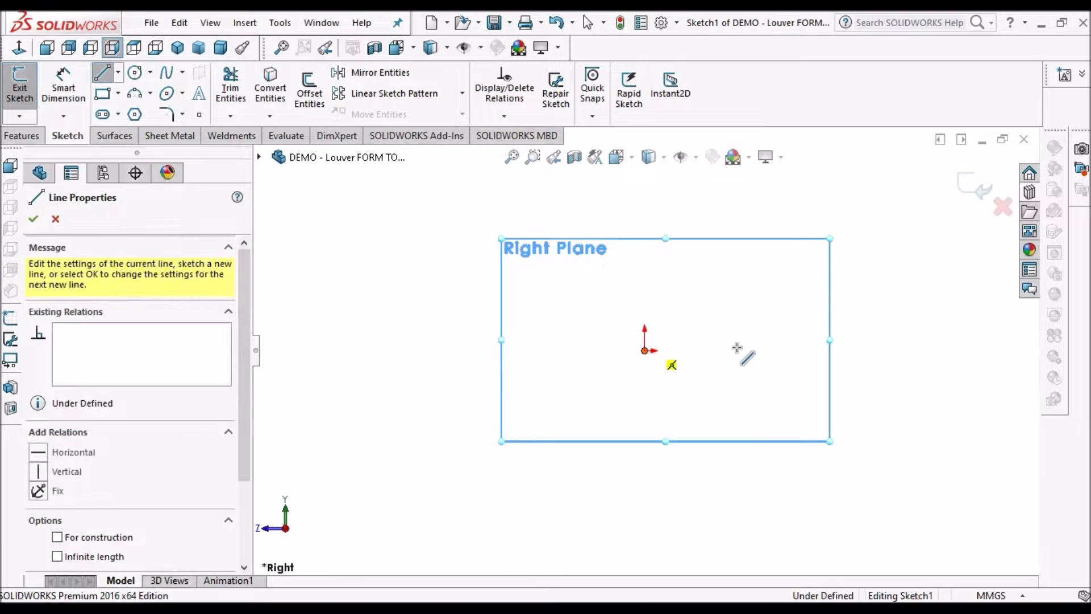
left_click(736, 350)
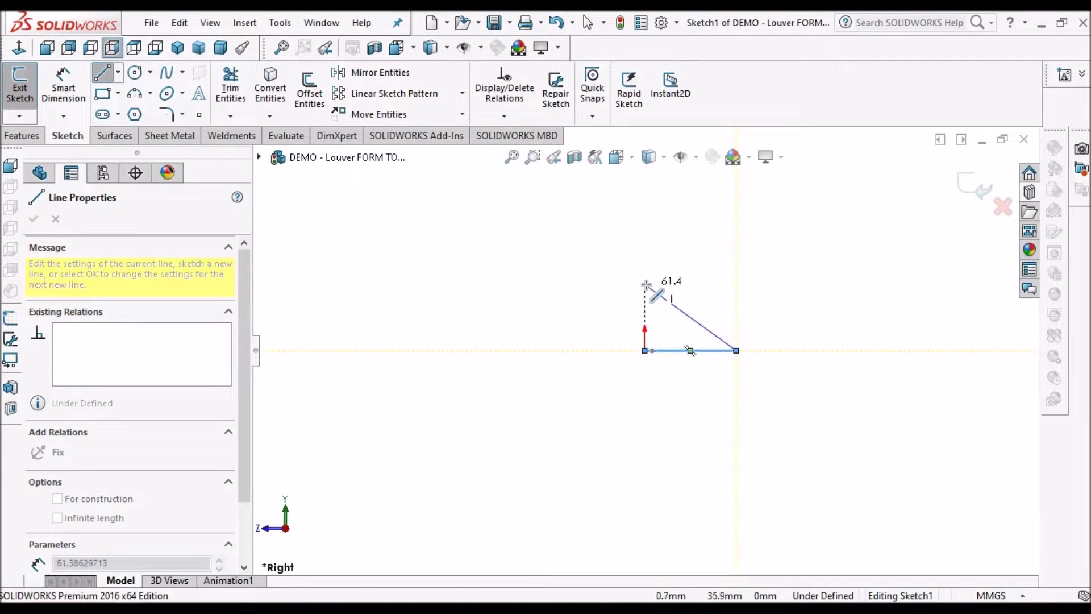
left_click(644, 283)
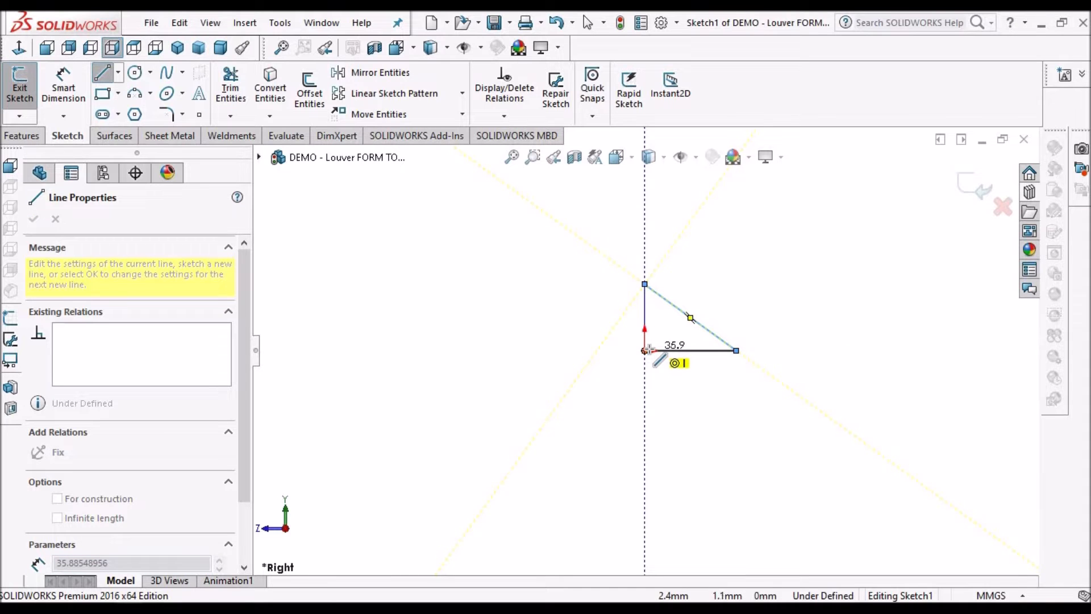
left_click(646, 350)
right_click(584, 263)
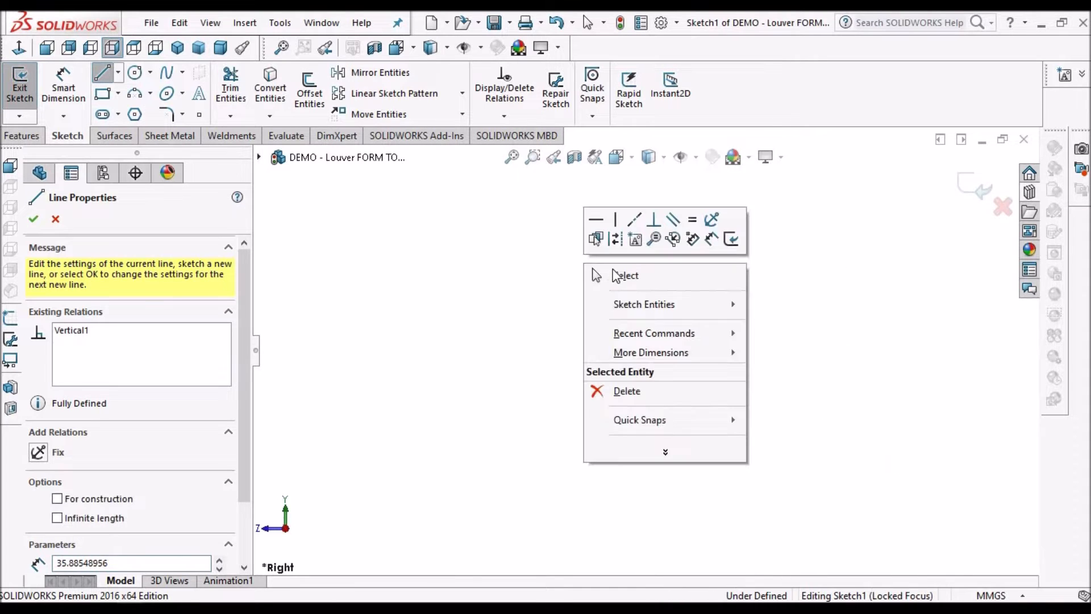
left_click(616, 277)
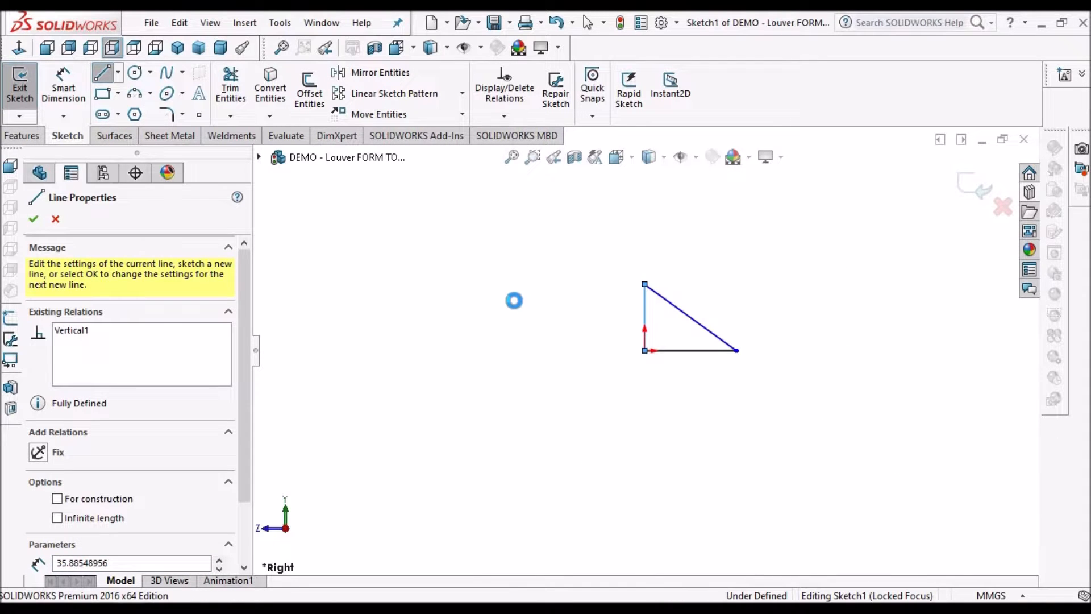
Dimension the triangle's horizontal base to 20 mm.
left_click(69, 88)
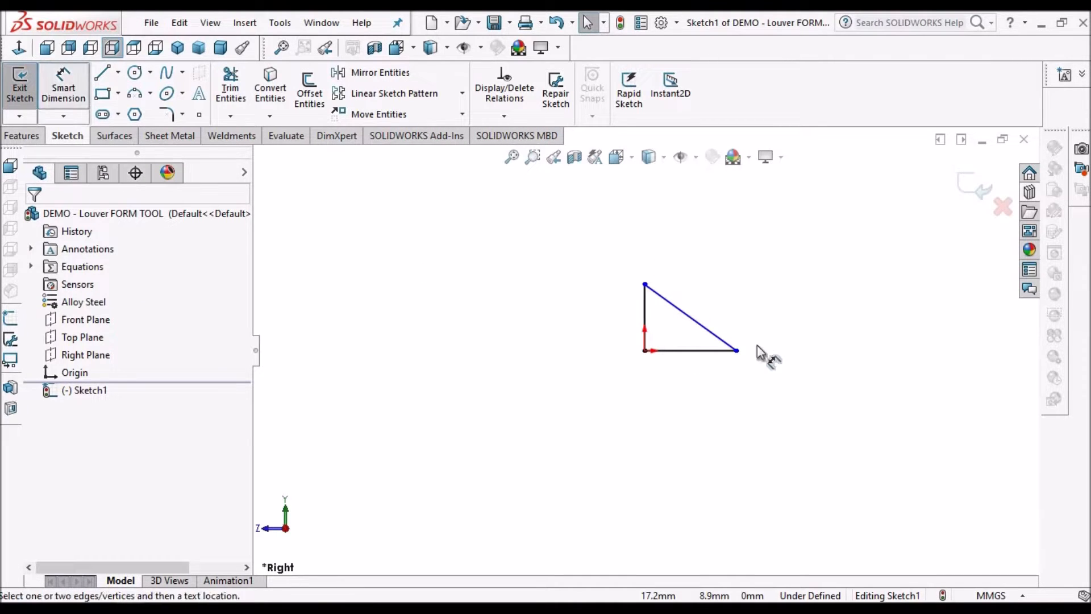
left_click(690, 351)
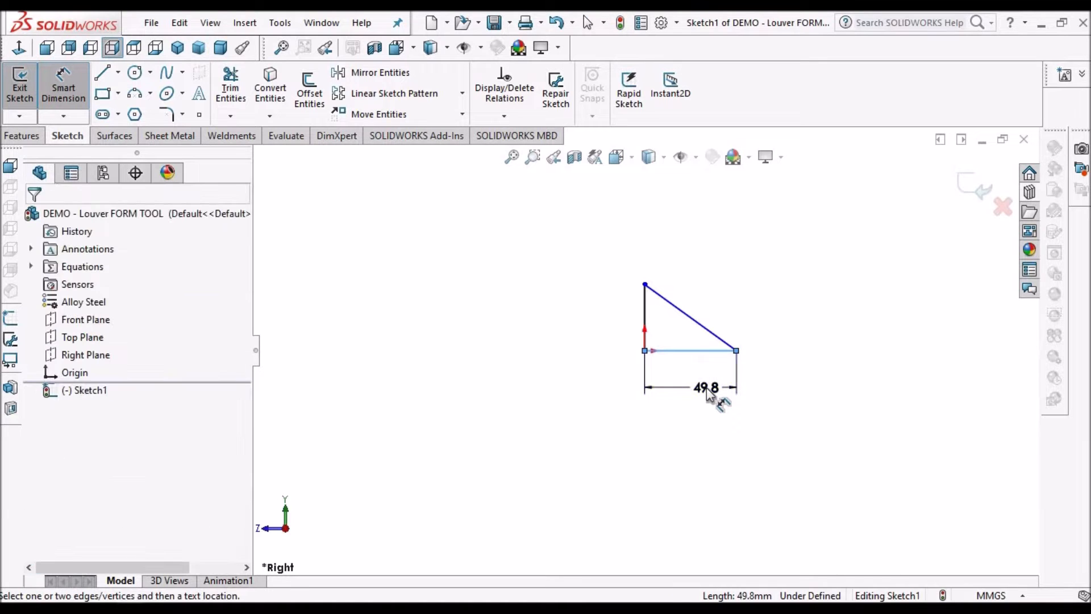
left_click(707, 387)
type("20")
key("Return")
key("Escape")
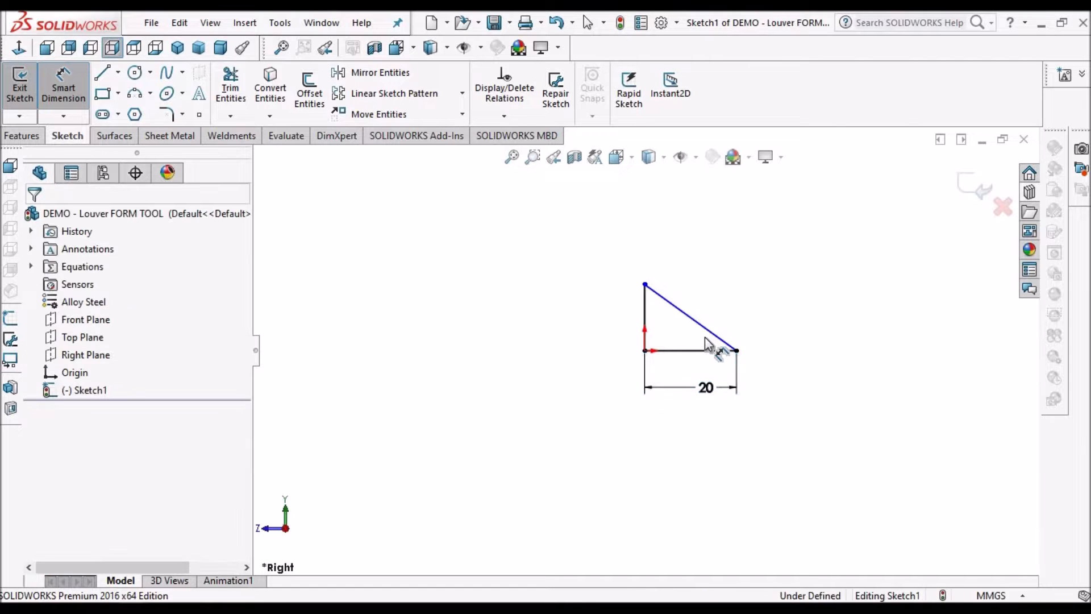
Dimension the angle between the triangle's base and sloped side to 30°.
key("f")
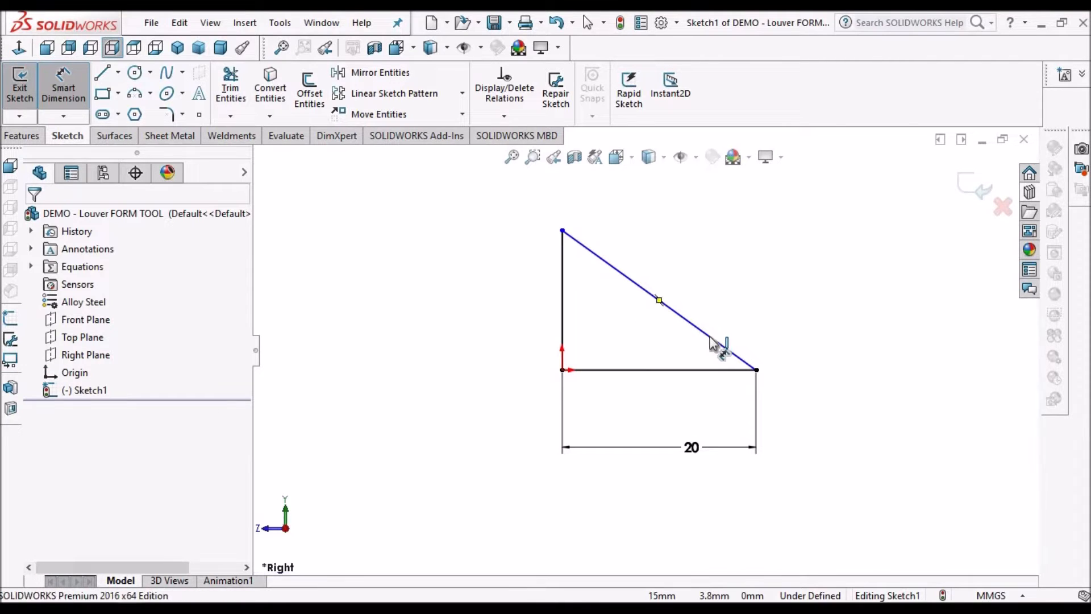
left_click(694, 375)
left_click(658, 369)
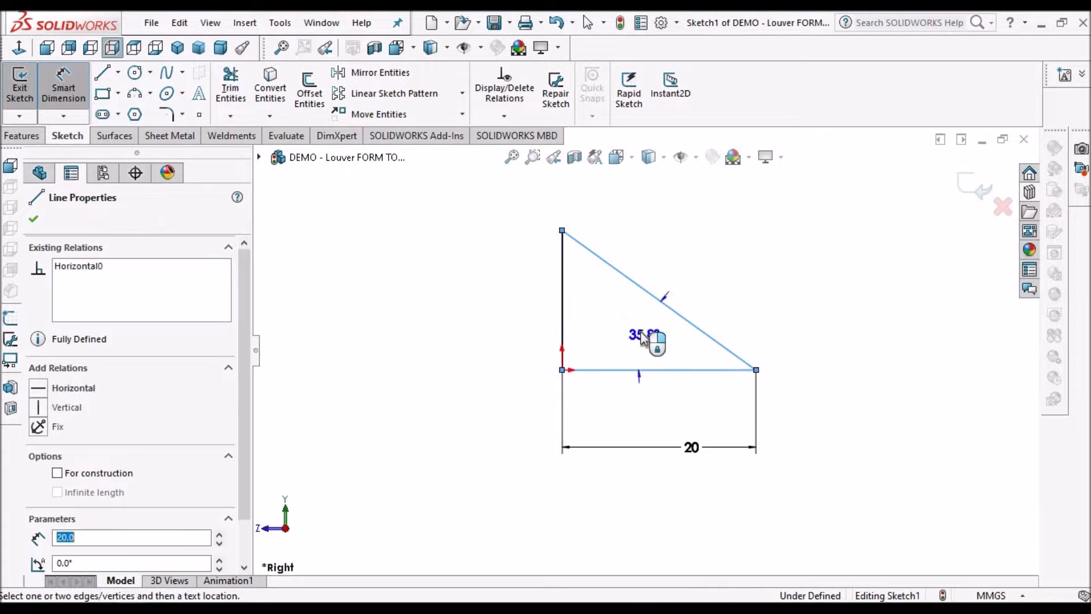
left_click(637, 336)
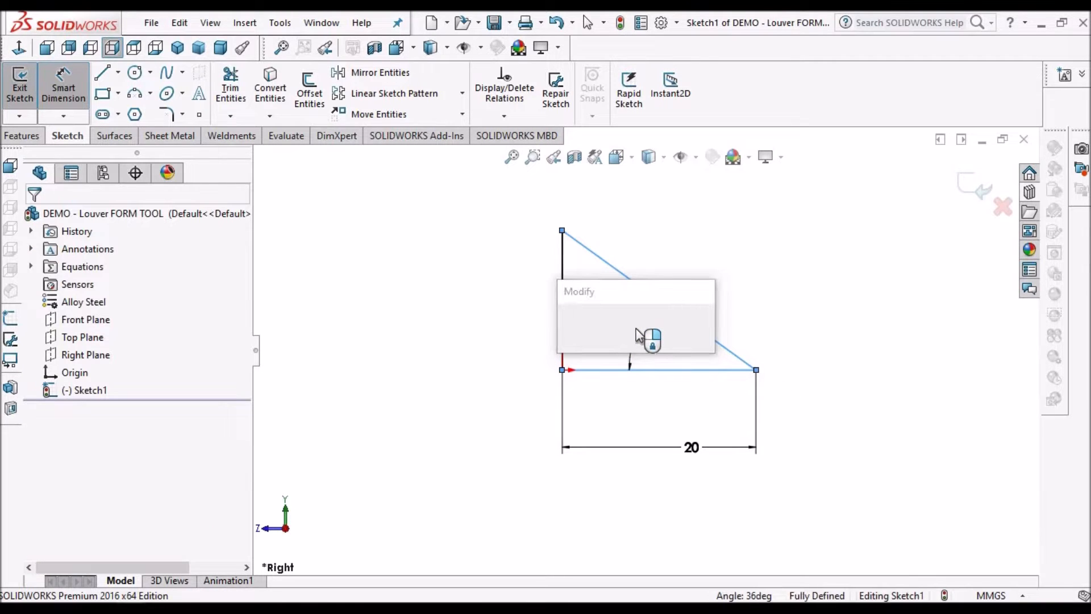
key("Return")
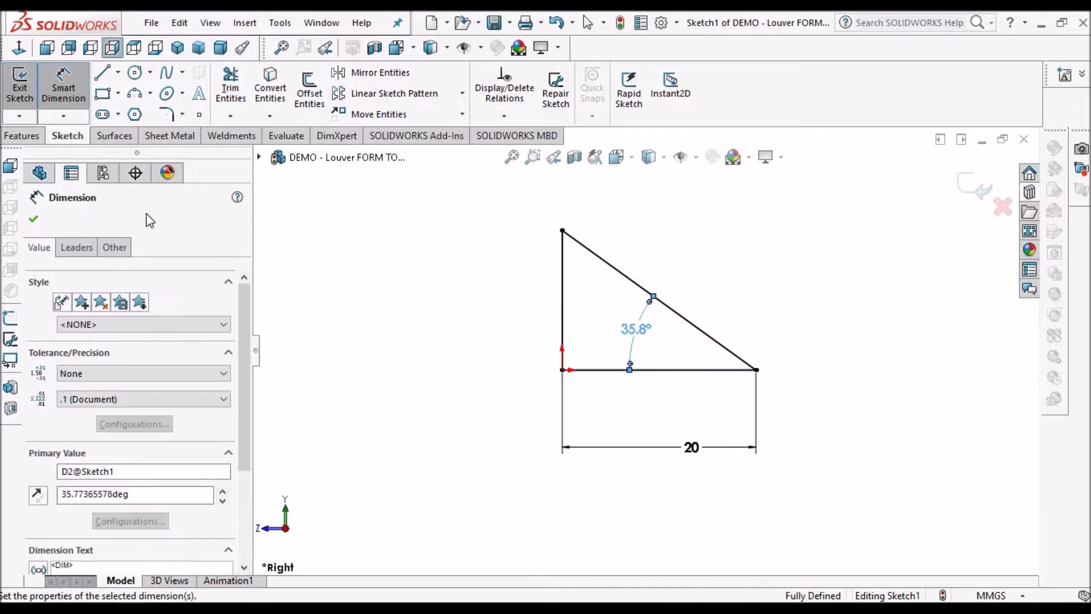
left_click(32, 220)
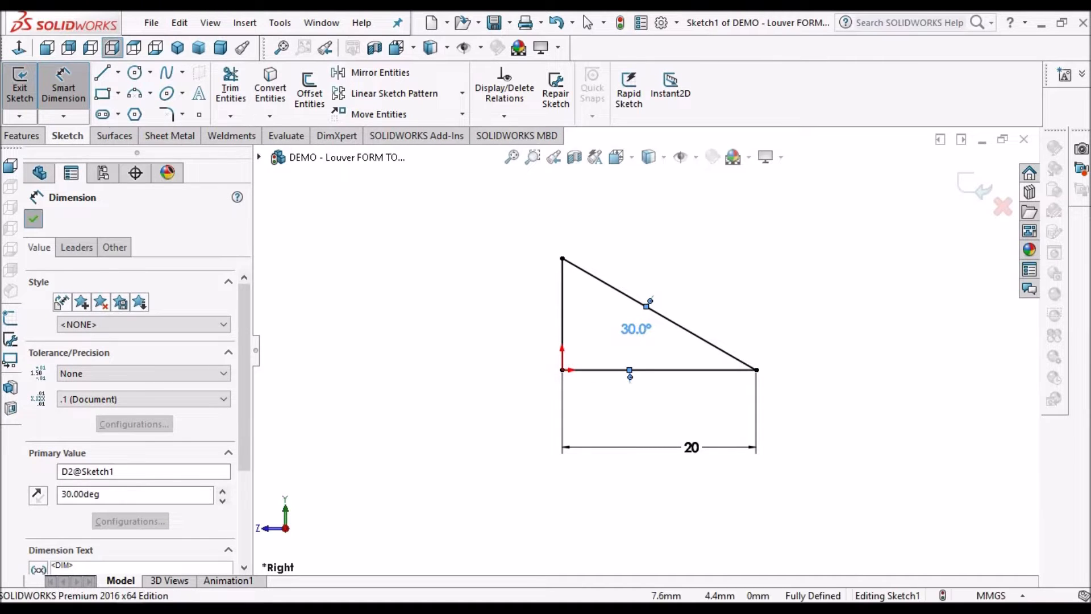
Extrude the triangular profile 100 mm using the Mid Plane end condition.
left_click(20, 136)
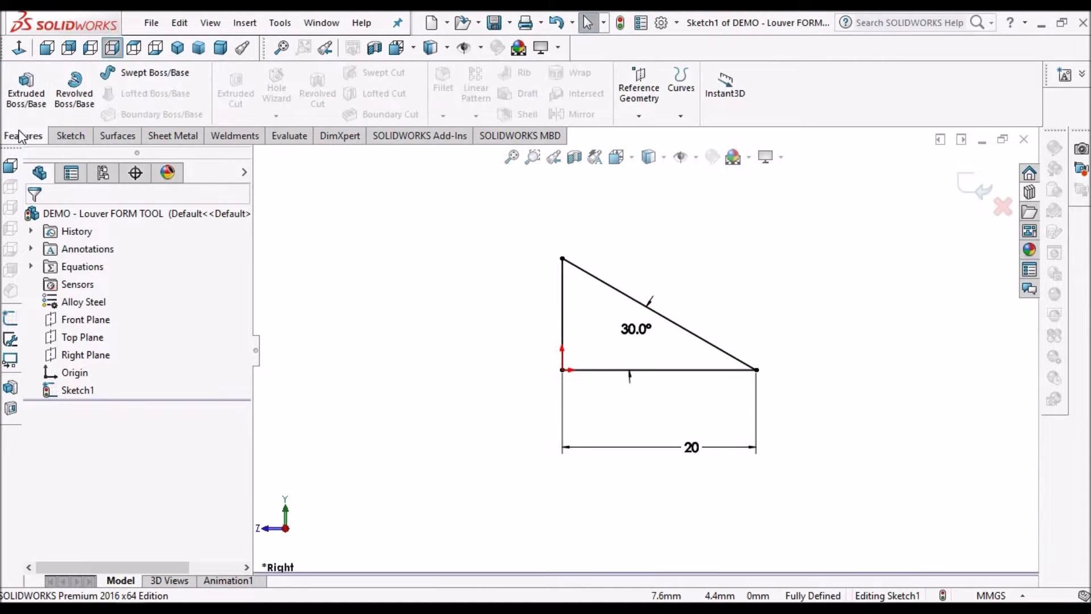
left_click(26, 83)
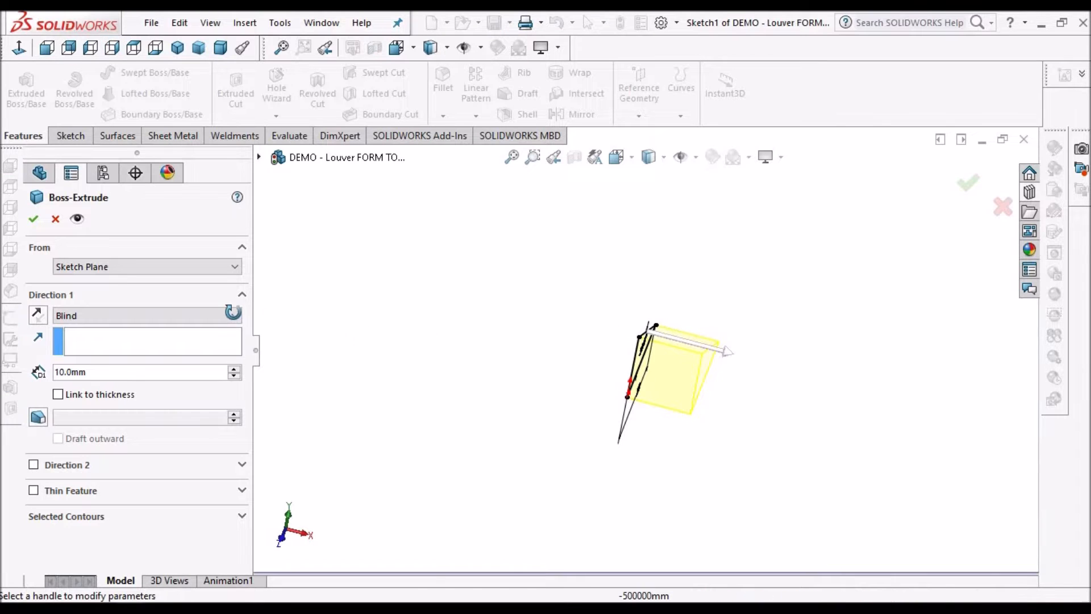
left_click(237, 316)
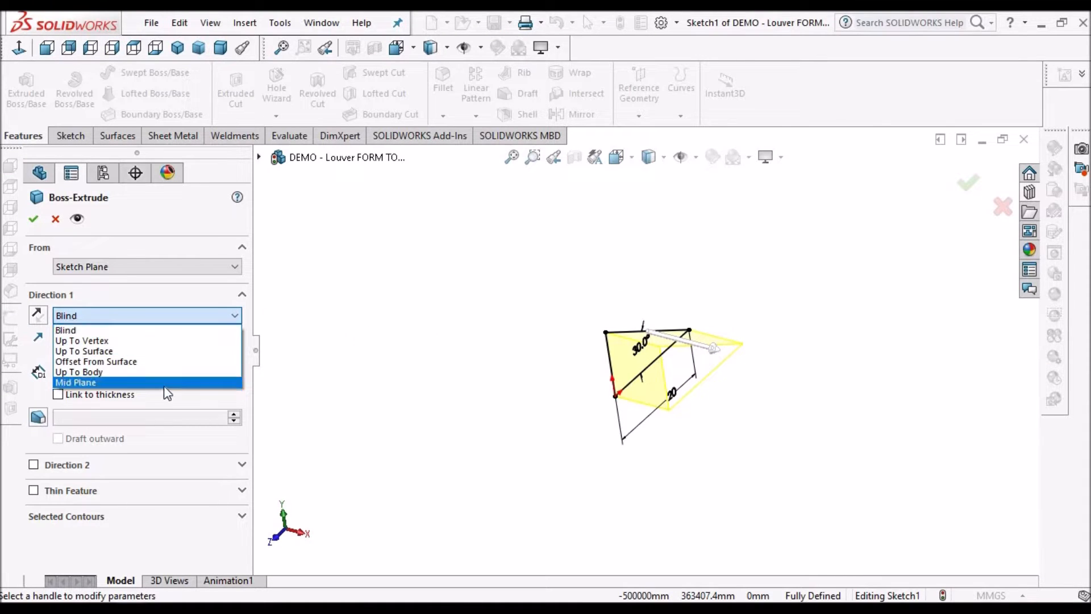
left_click(112, 381)
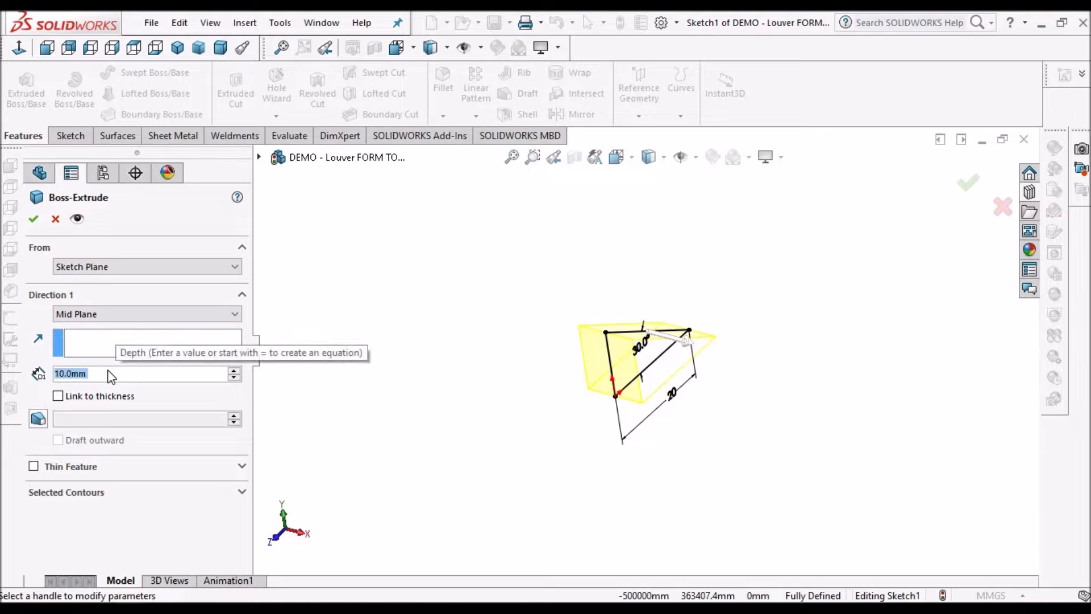
type("100")
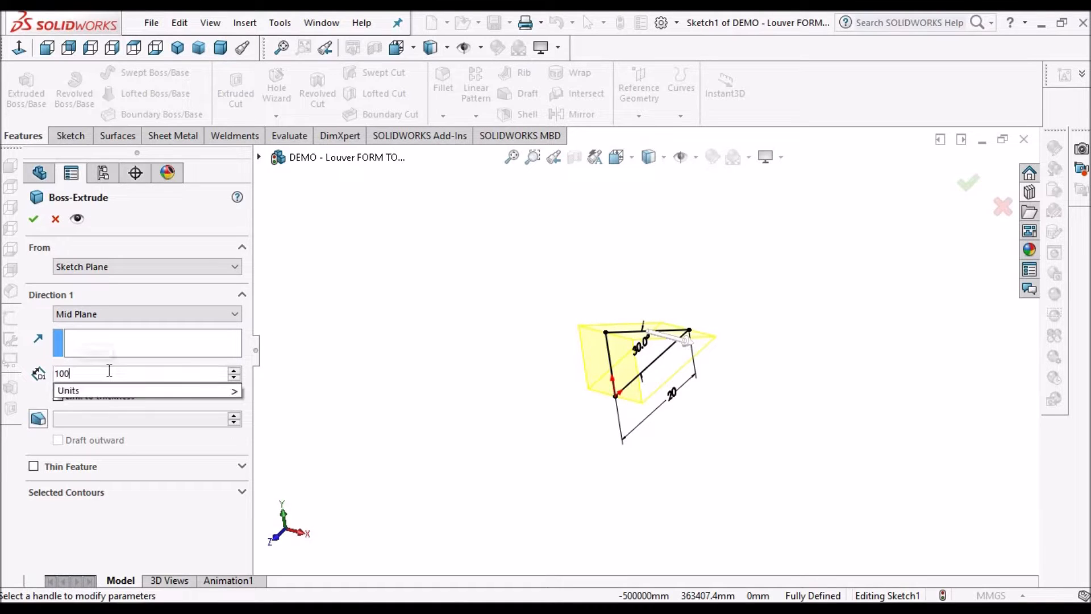
key("Return")
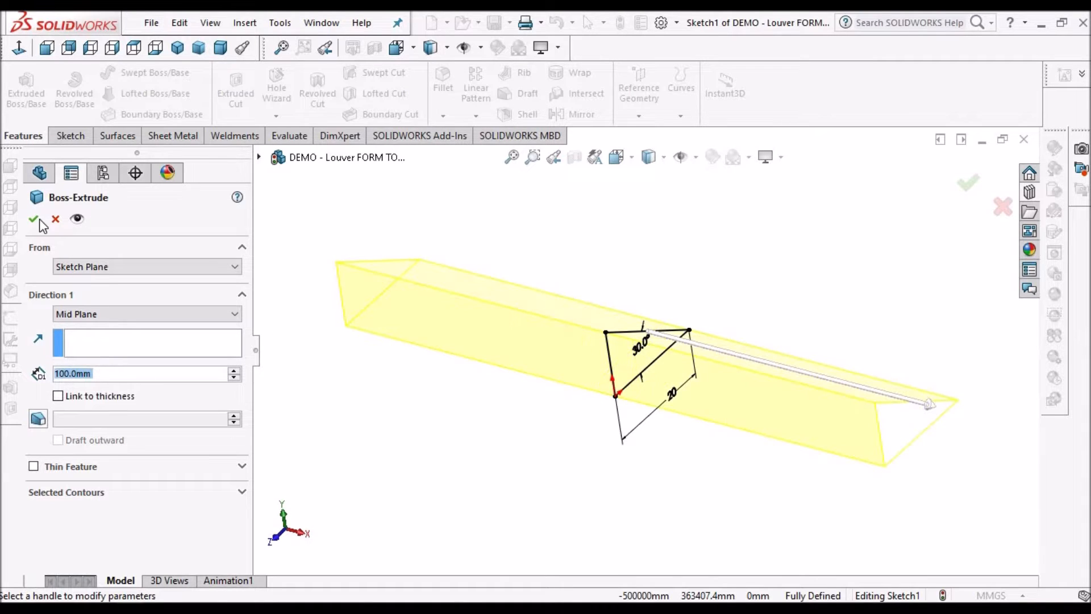
left_click(35, 221)
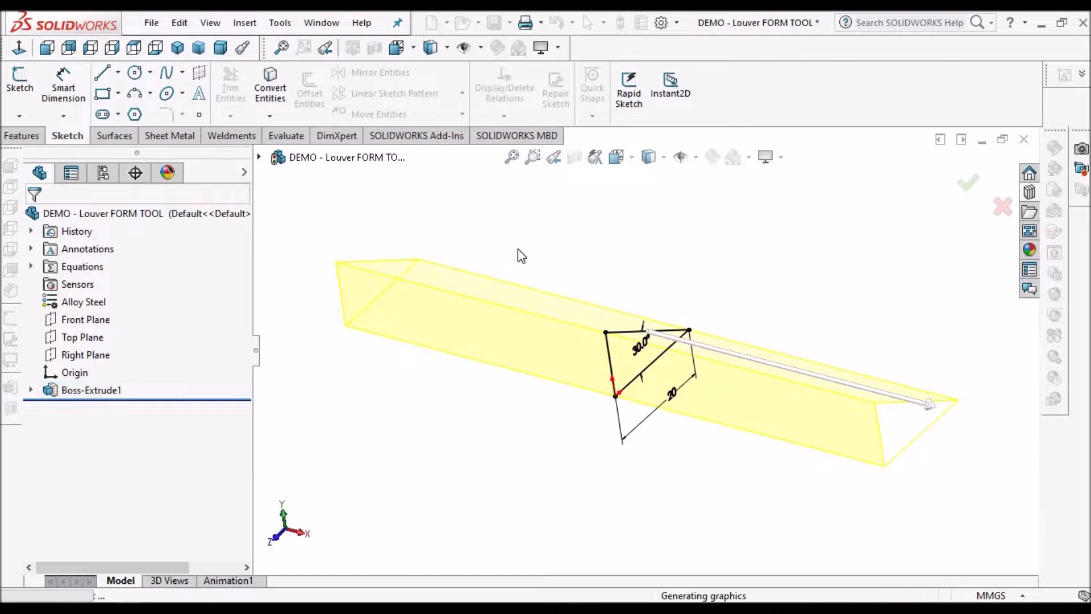
Sketch a rectangle about 116 mm by 46 mm on the wedge's underside, enclosing the whole face, and exit the sketch.
middle_click_drag(631, 344, 609, 238)
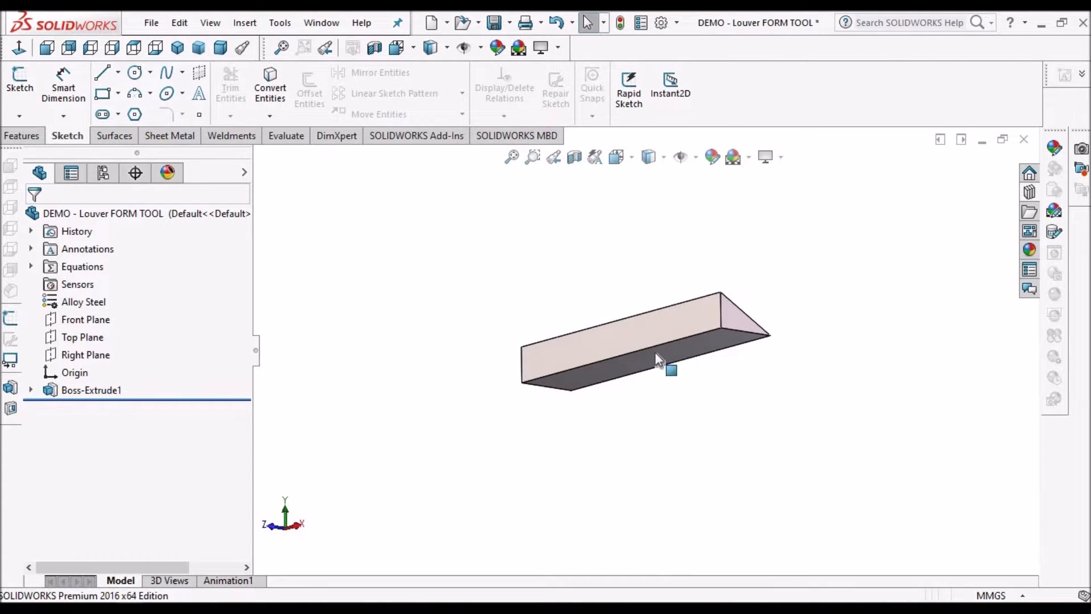
left_click(693, 347)
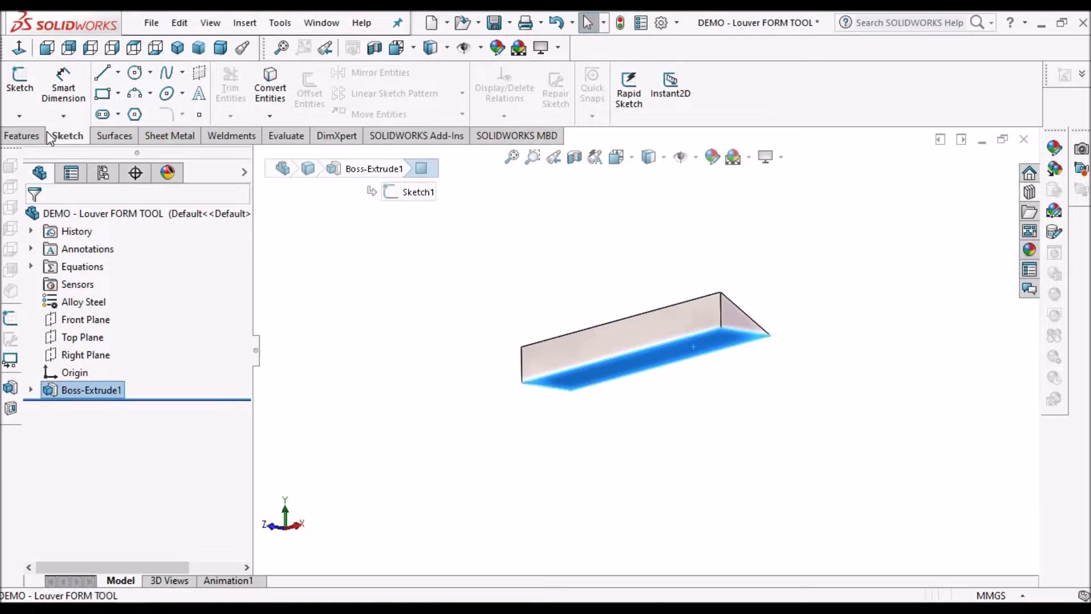
left_click(23, 136)
left_click(17, 49)
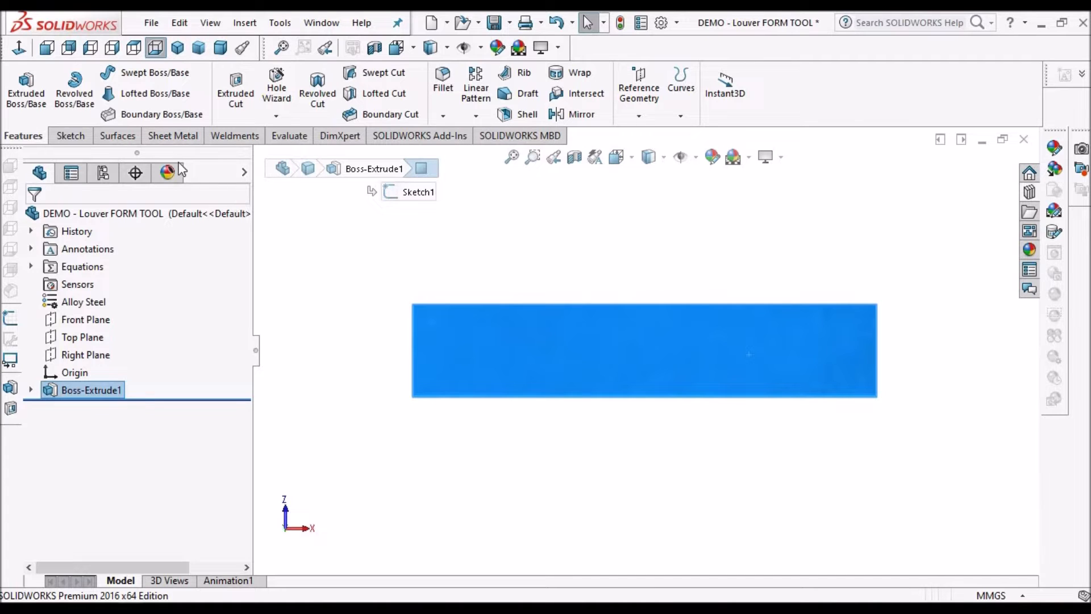
left_click(70, 135)
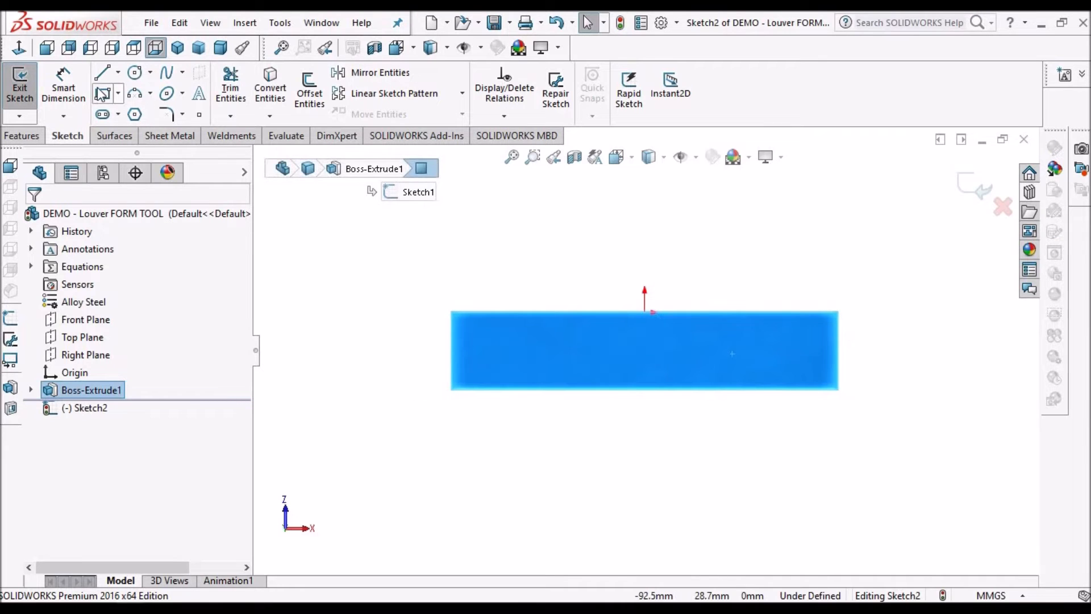
left_click(422, 259)
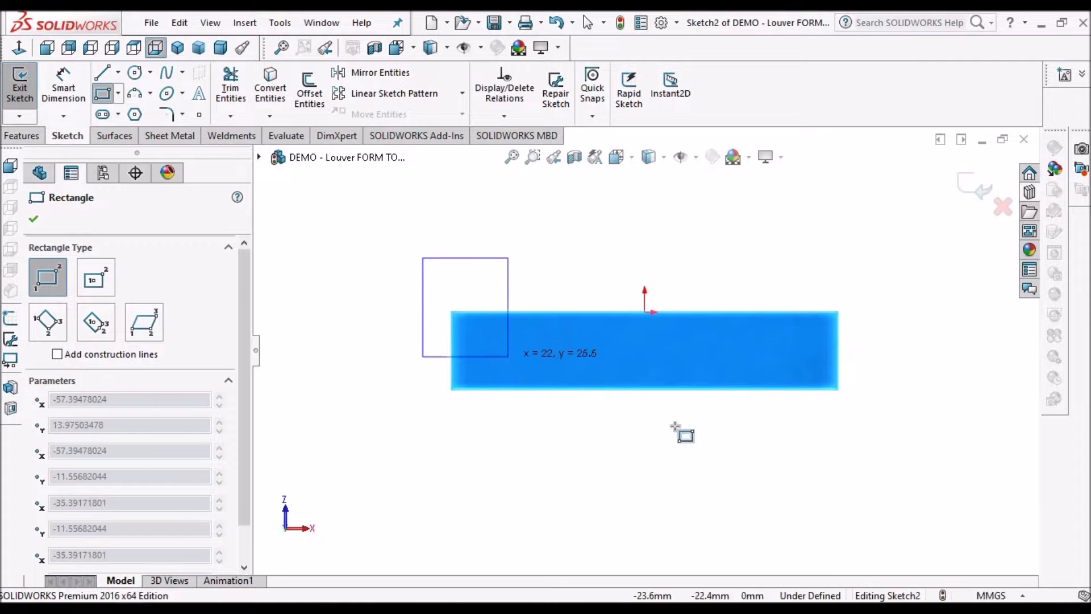
left_click(869, 435)
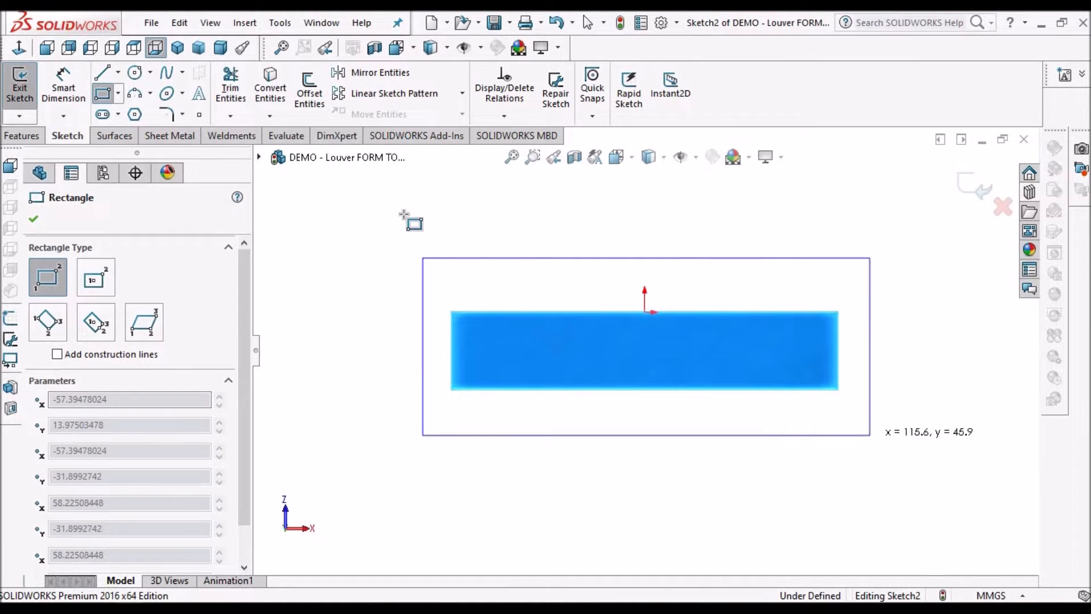
right_click(414, 225)
left_click(444, 225)
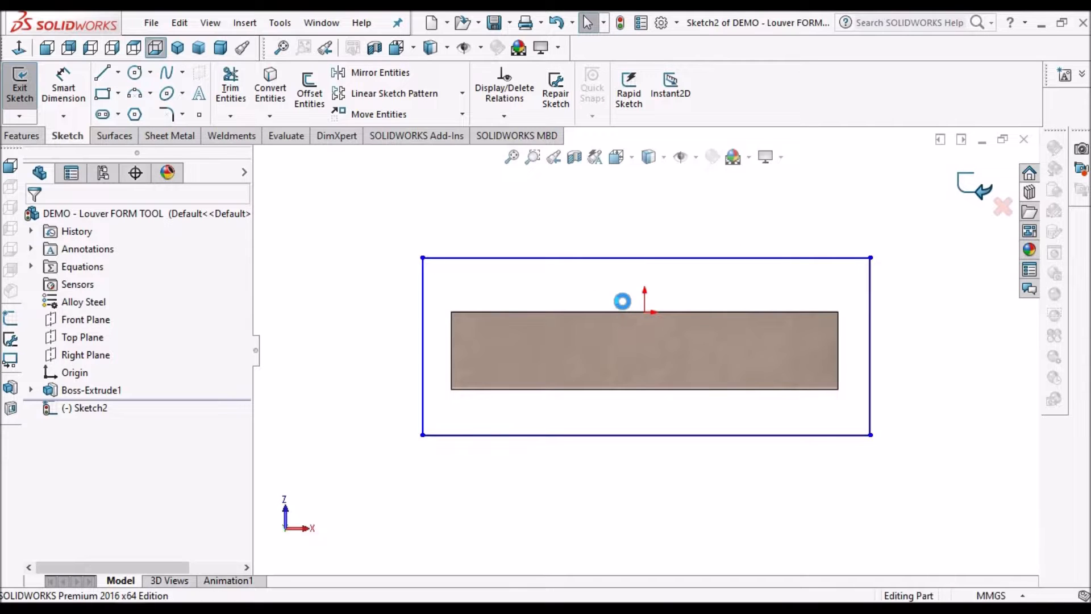
Extrude the rectangle 10 mm away from the wedge with a Blind end condition, merged with it as a base block.
scroll(627, 302, "up", 1)
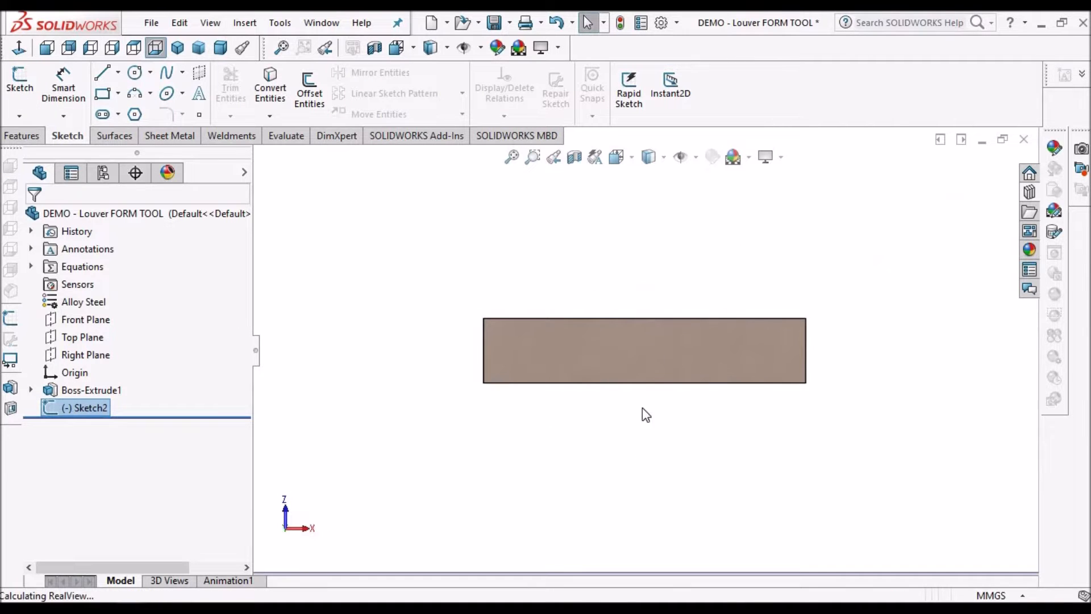
middle_click_drag(646, 414, 658, 313)
mouse_move(659, 379)
middle_mouse_down()
mouse_move(596, 417)
mouse_move(610, 445)
middle_mouse_up()
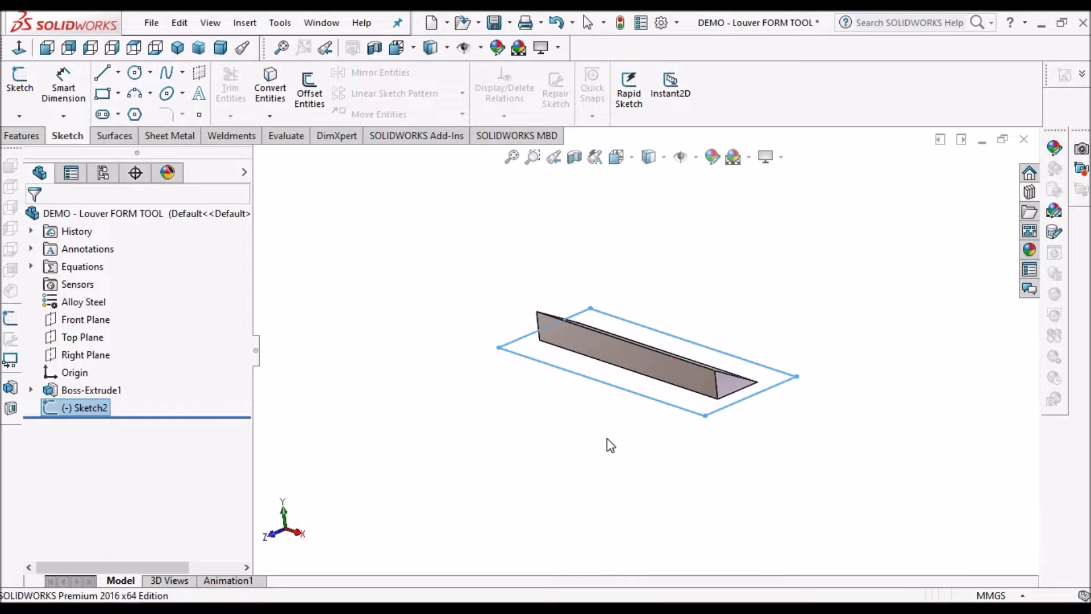
left_click(21, 135)
left_click(26, 90)
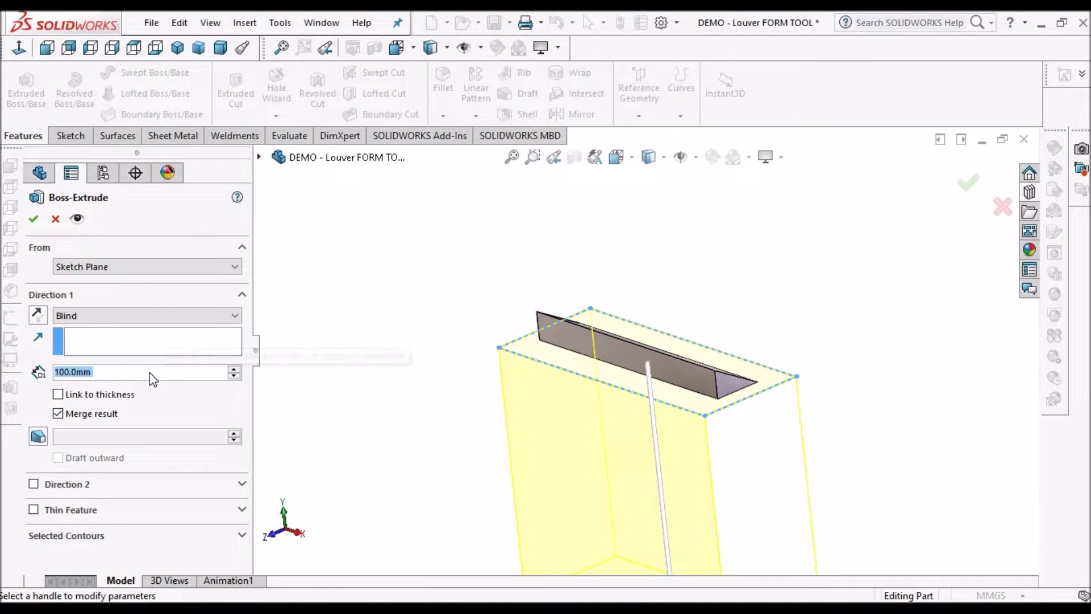
type("10")
key("Return")
left_click(40, 224)
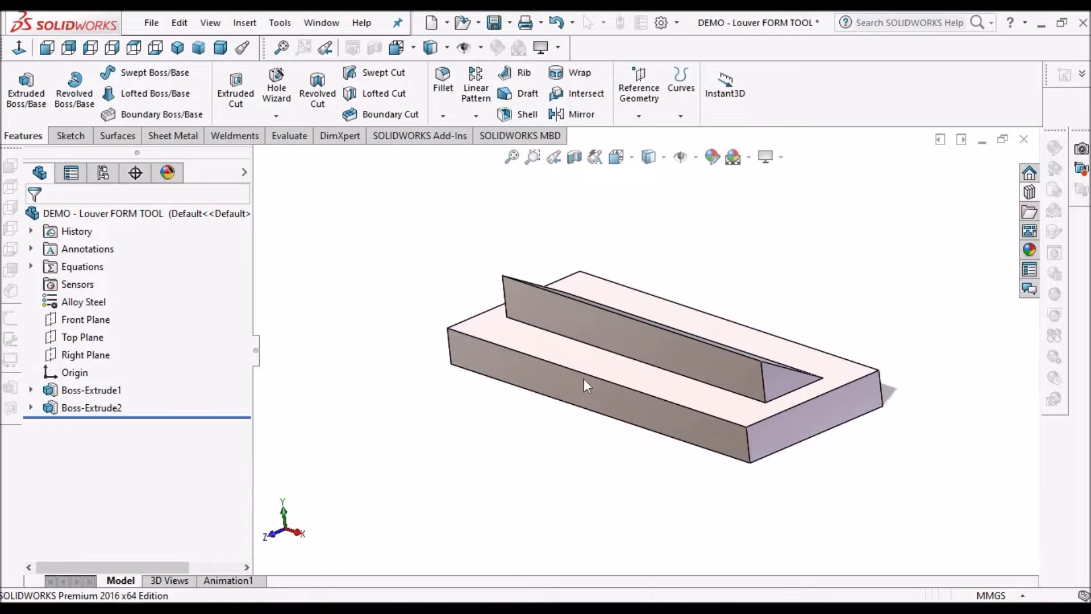
Fillet the long edge where the wedge's sloped face meets the base block with a 10 mm radius.
mouse_move(801, 372)
middle_mouse_down()
mouse_move(827, 392)
mouse_move(813, 480)
mouse_move(781, 565)
middle_mouse_up()
scroll(781, 565, "down", 1)
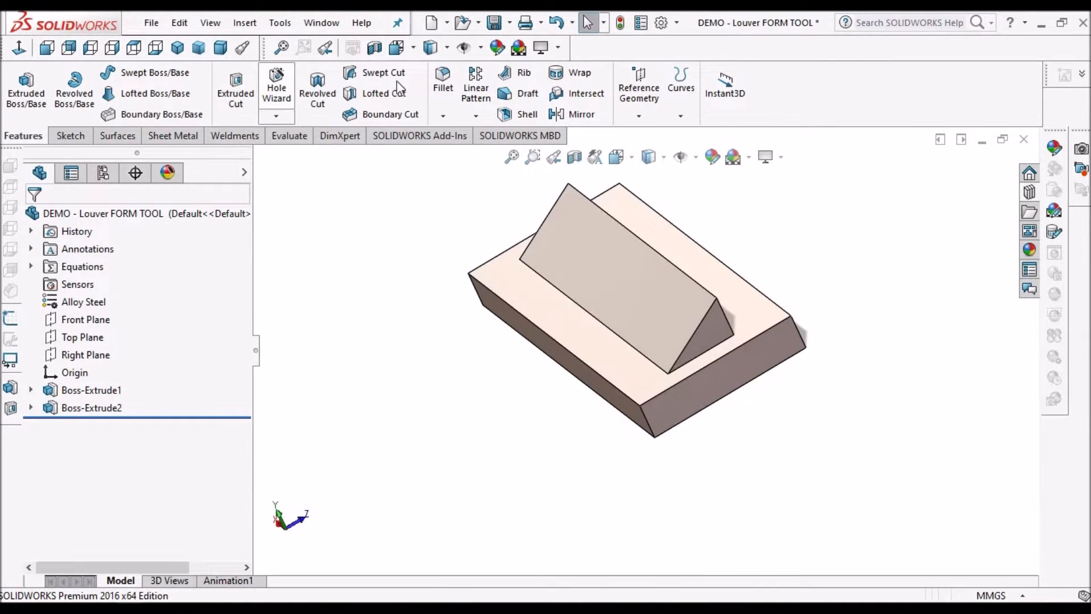
left_click(442, 85)
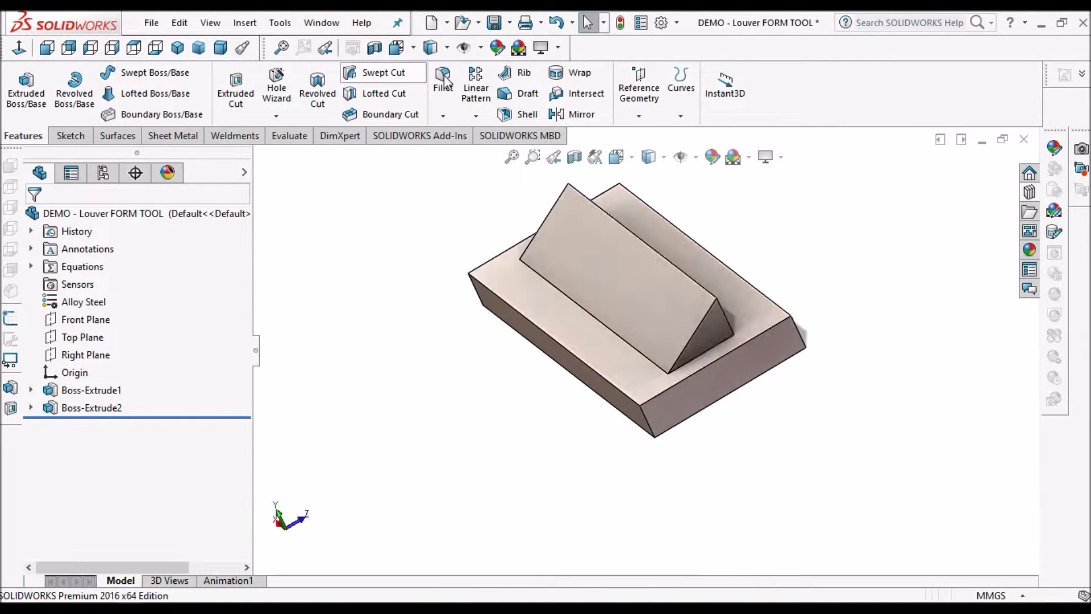
left_click(622, 337)
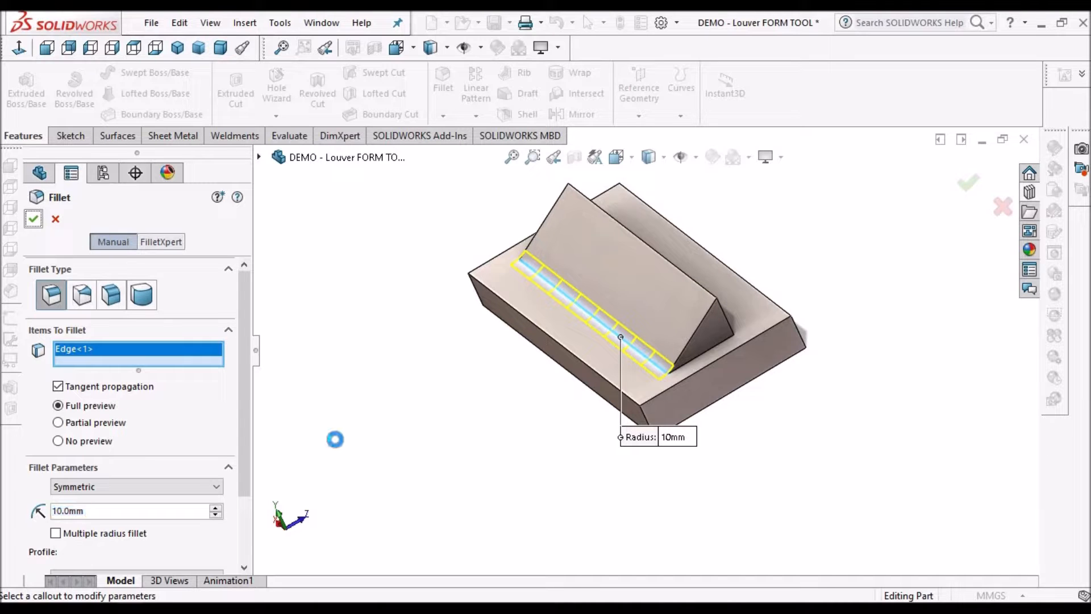
key("Return")
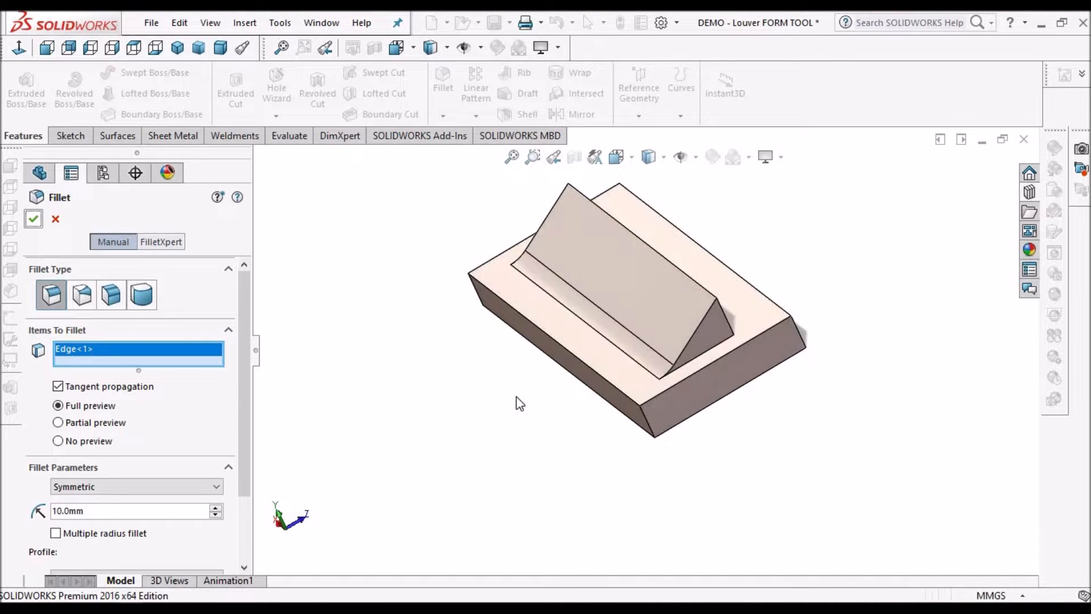
Start a sketch on the base block's end face and convert the face's edges into a rectangular outline.
scroll(505, 402, "up", 1)
middle_click_drag(679, 342, 662, 479)
scroll(679, 424, "down", 5)
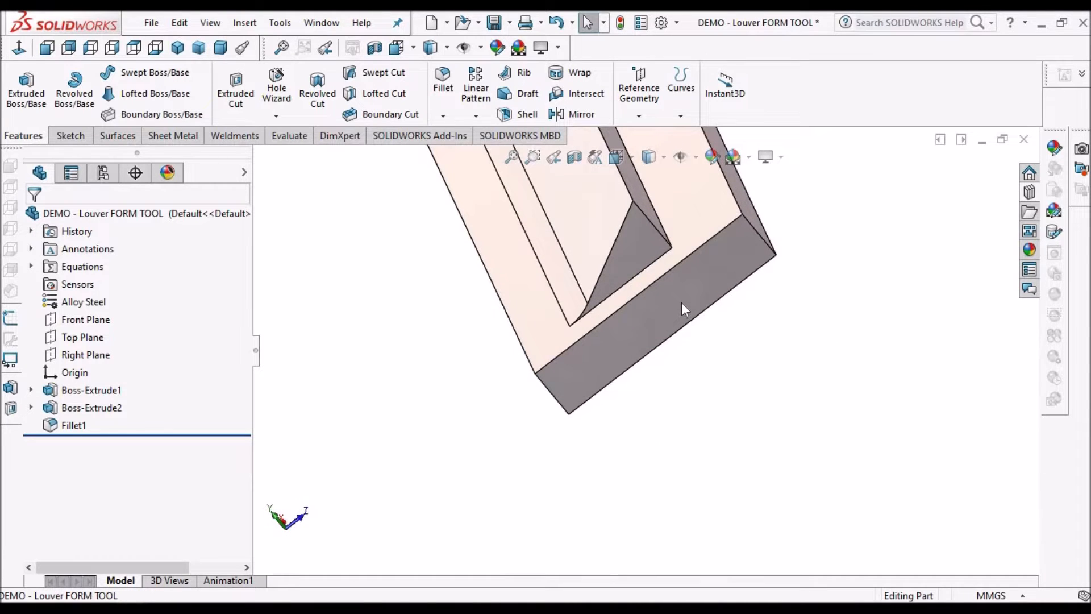
left_click(681, 302)
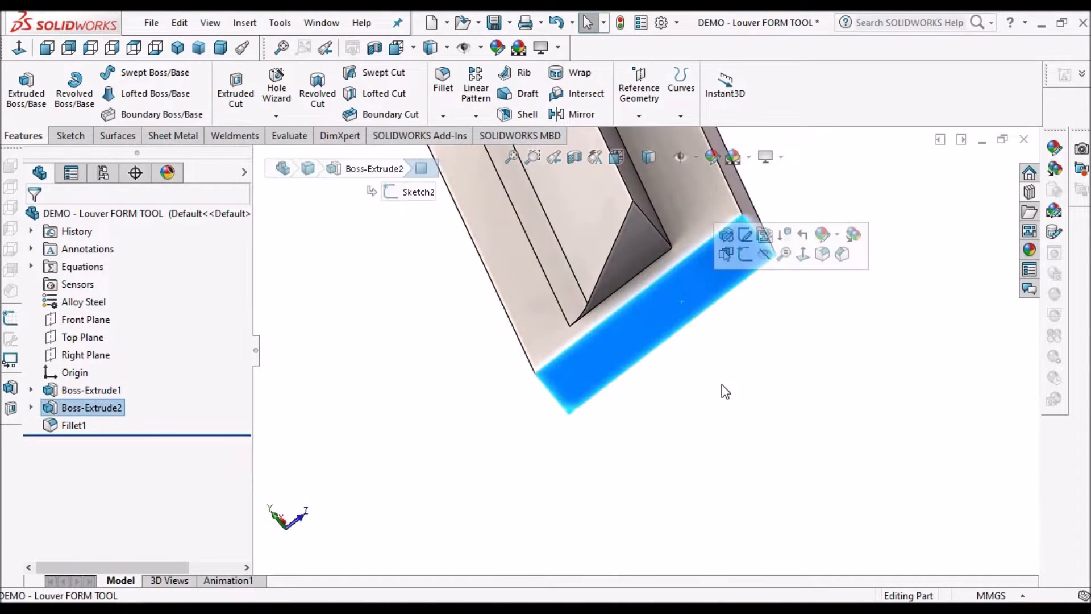
left_click(62, 132)
left_click(23, 80)
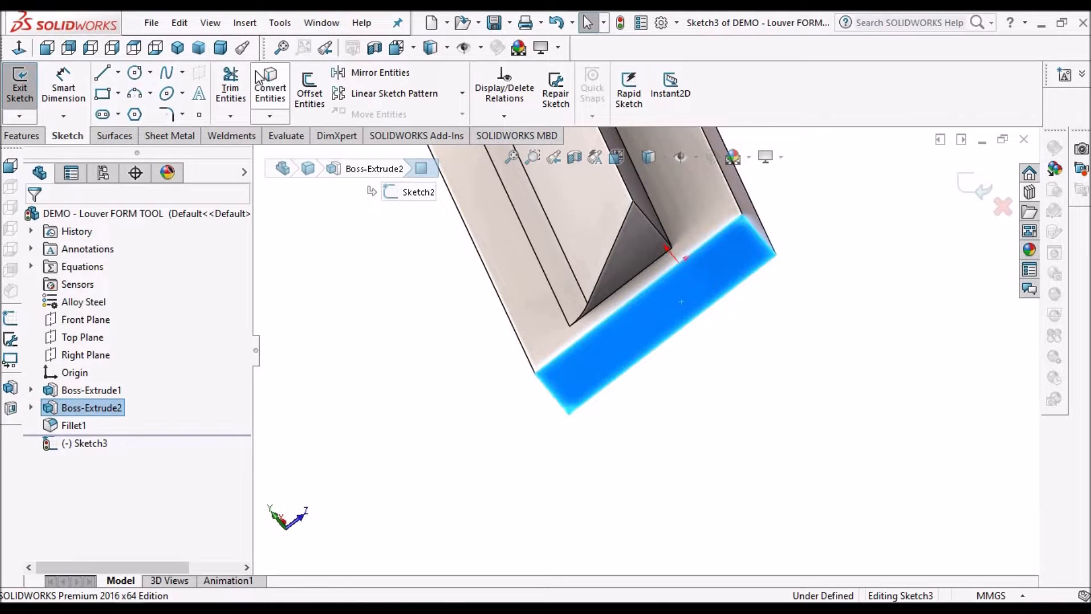
left_click(271, 86)
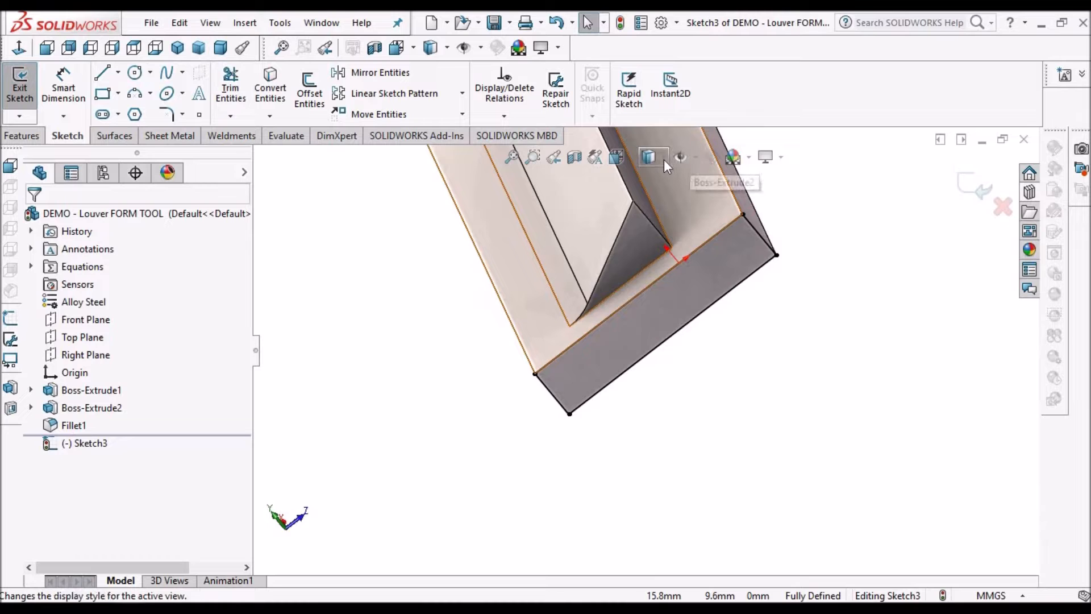
Check the converted outline in wireframe display, and return the model to shaded display with edges.
left_click(648, 157)
left_click(649, 267)
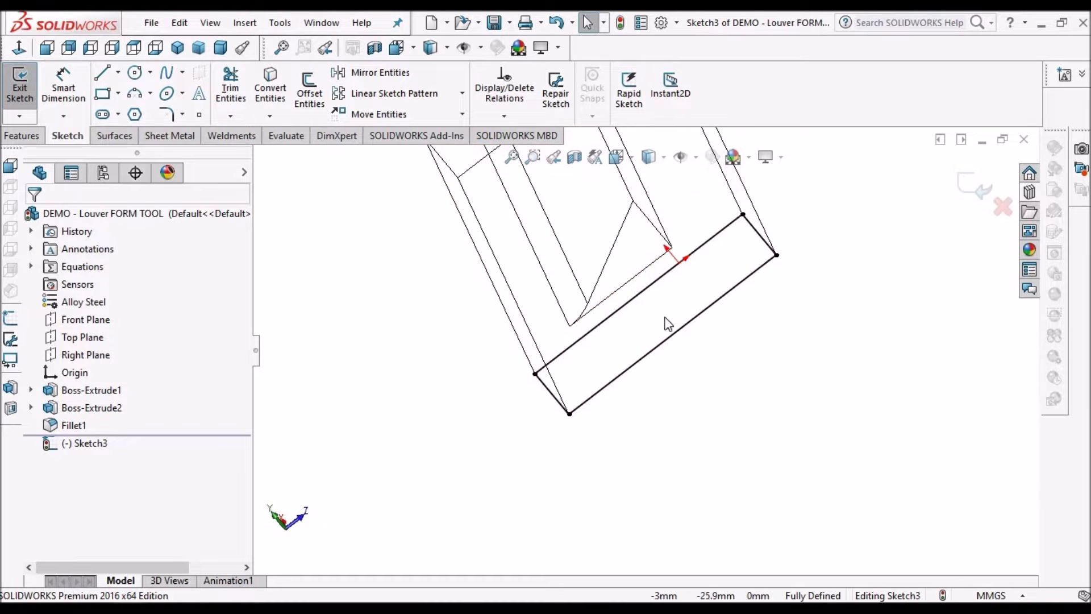
left_click(648, 156)
left_click(657, 177)
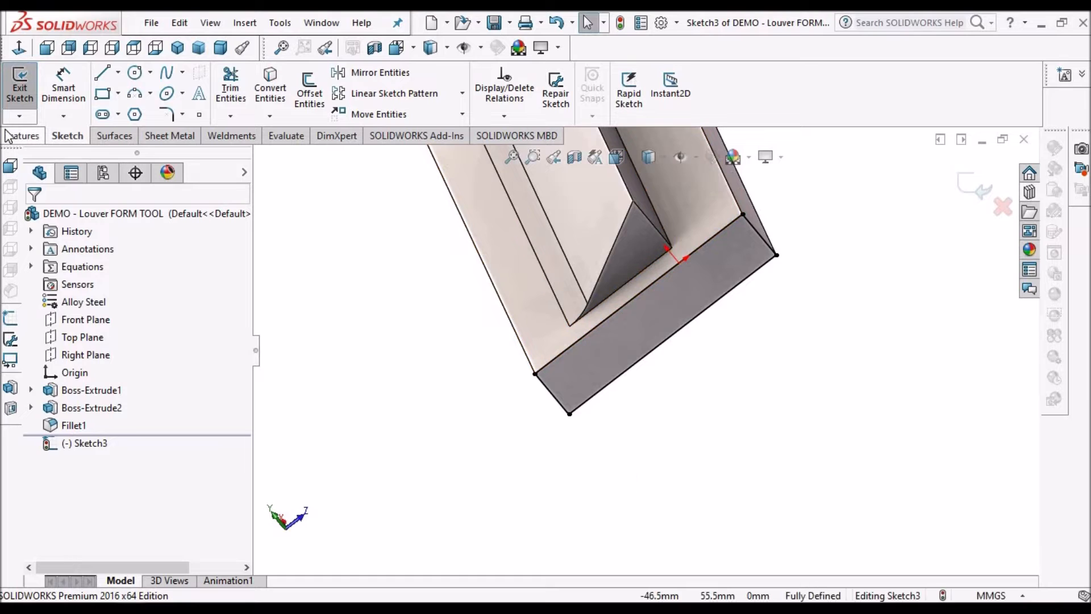
Cut away the base block by extruding the converted outline with the Through All end condition.
left_click(22, 136)
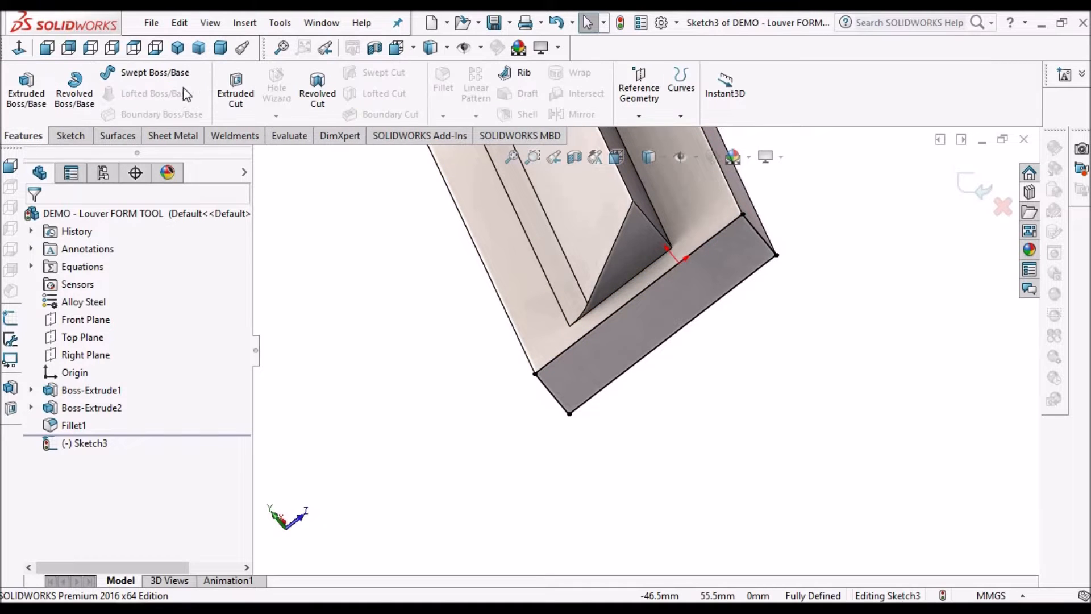
left_click(244, 94)
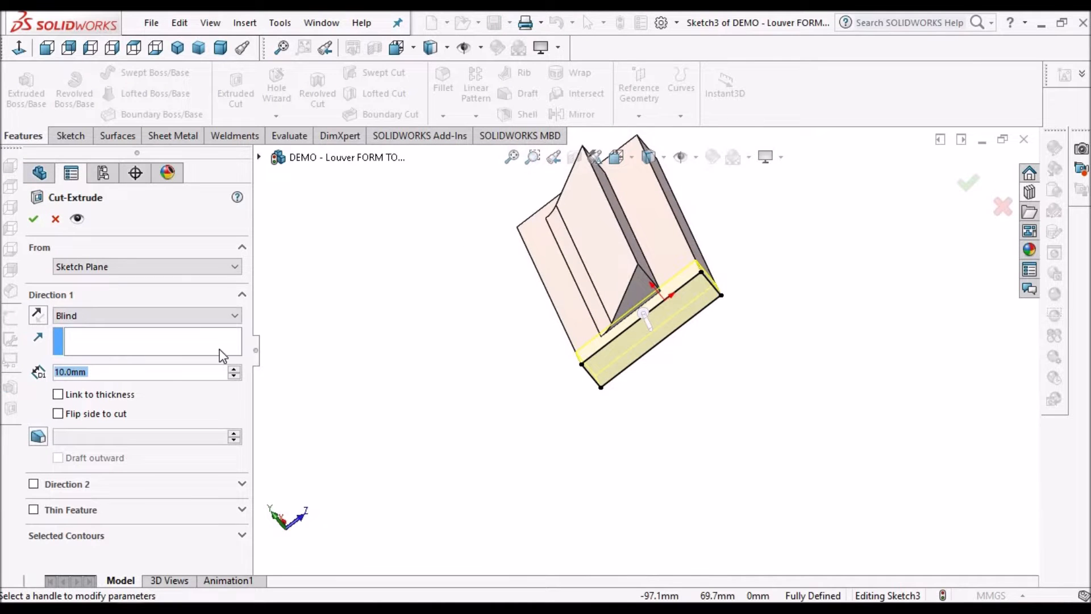
left_click(234, 315)
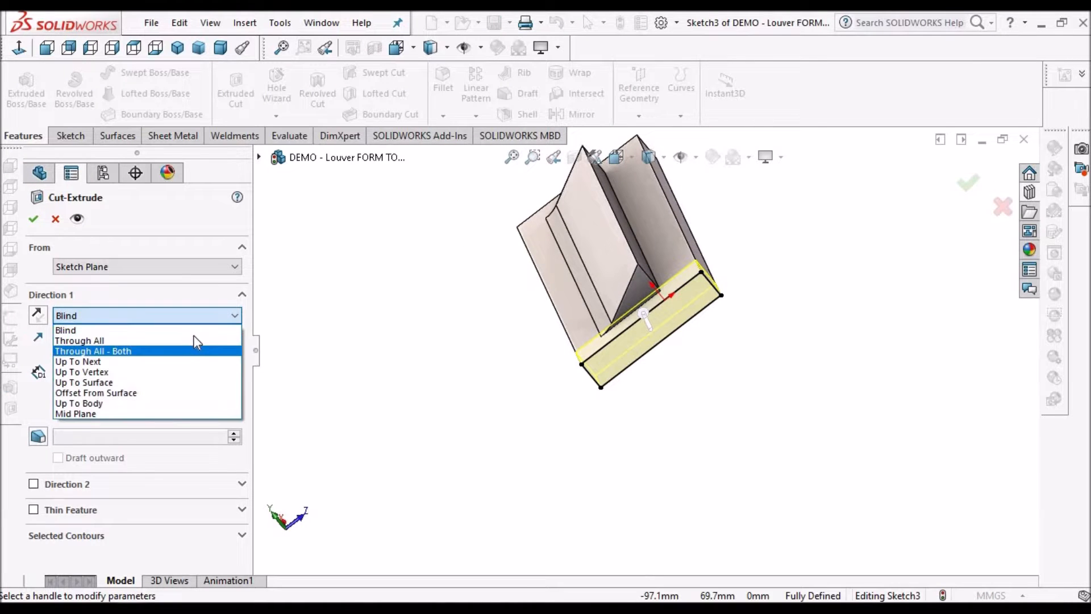
left_click(195, 341)
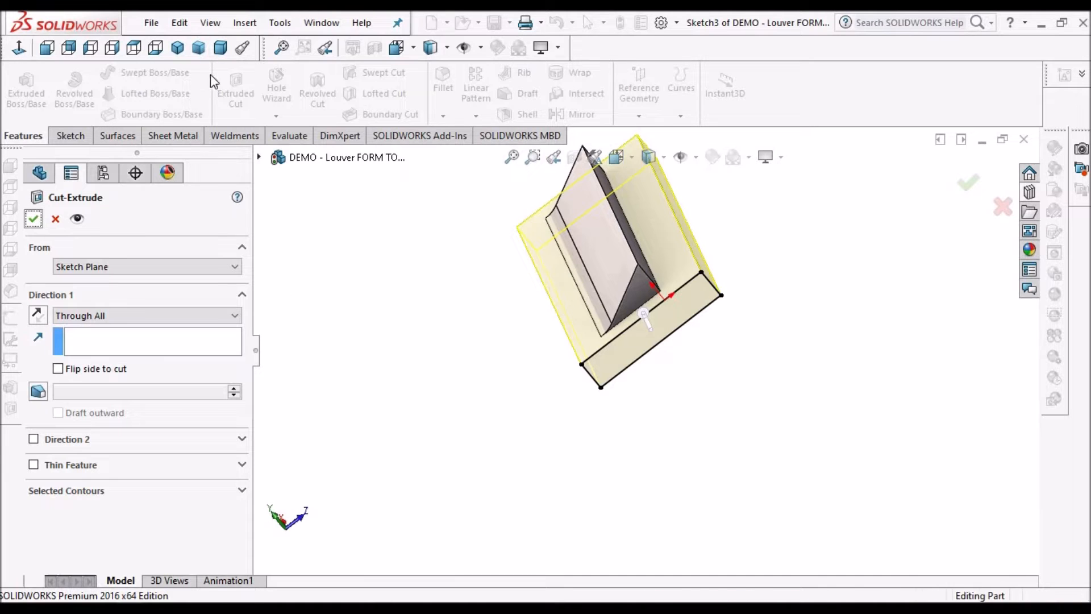
left_click(33, 219)
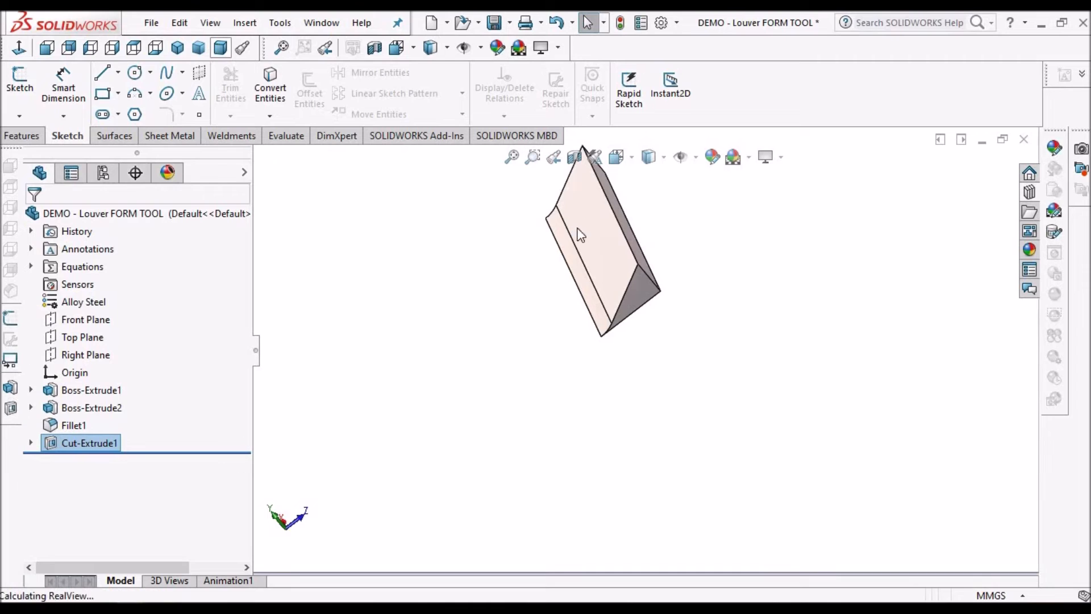
Inspect the filleted wedge in a dimetric view and save the part.
right_click_drag(789, 251, 714, 319)
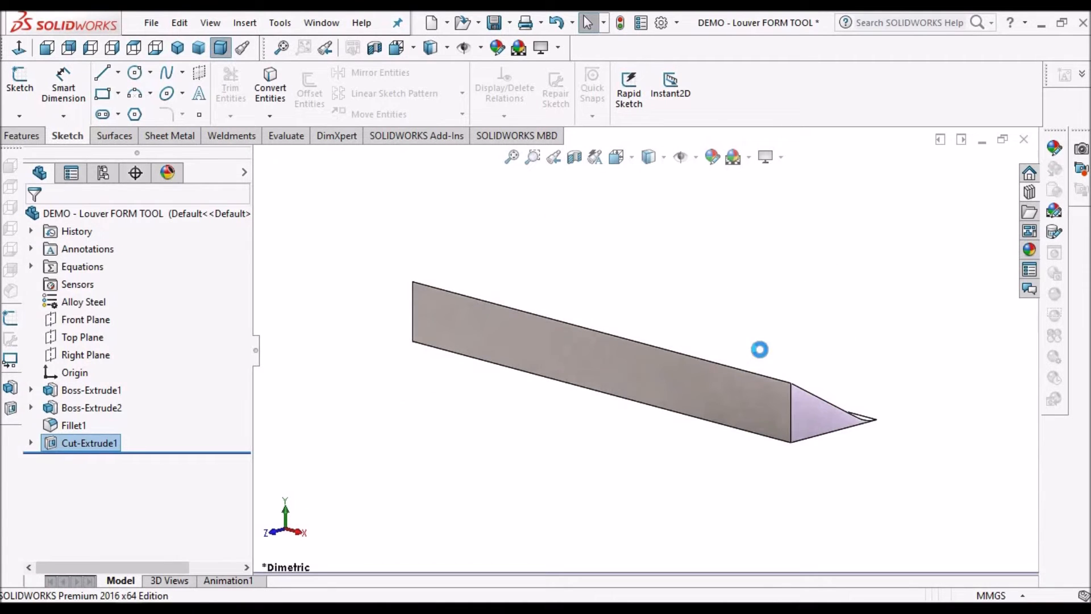
scroll(775, 370, "up", 1)
mouse_move(734, 420)
middle_mouse_down()
mouse_move(677, 428)
mouse_move(807, 411)
mouse_move(840, 419)
mouse_move(827, 441)
mouse_move(768, 422)
mouse_move(779, 434)
mouse_move(745, 410)
middle_mouse_up()
left_click(494, 23)
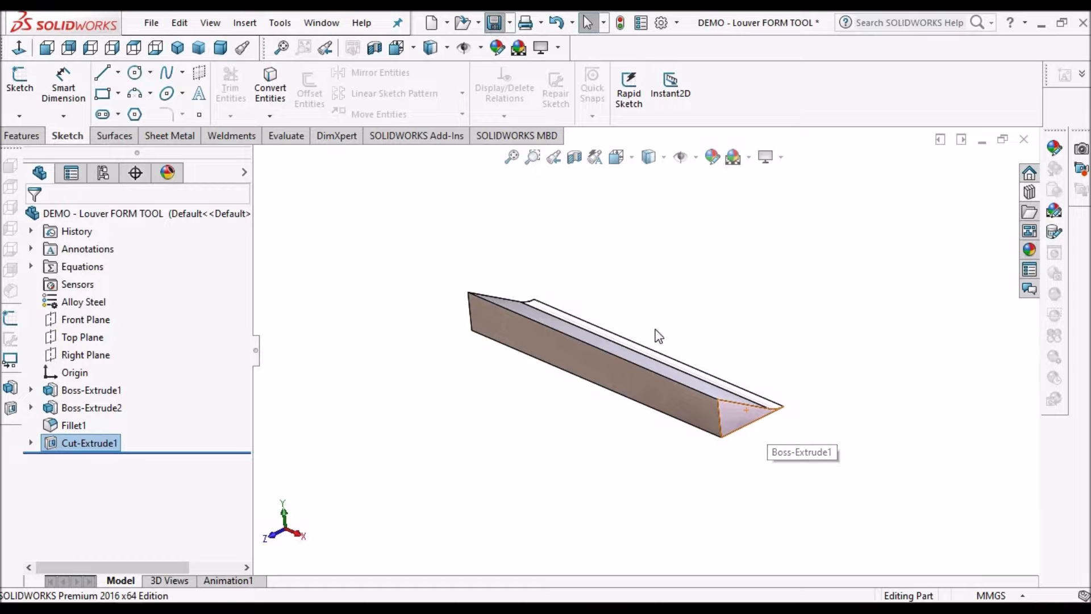
Start a Form Tool feature on the wedge and set its flat rectangular base face as the stopping face.
left_click(171, 136)
left_click(400, 97)
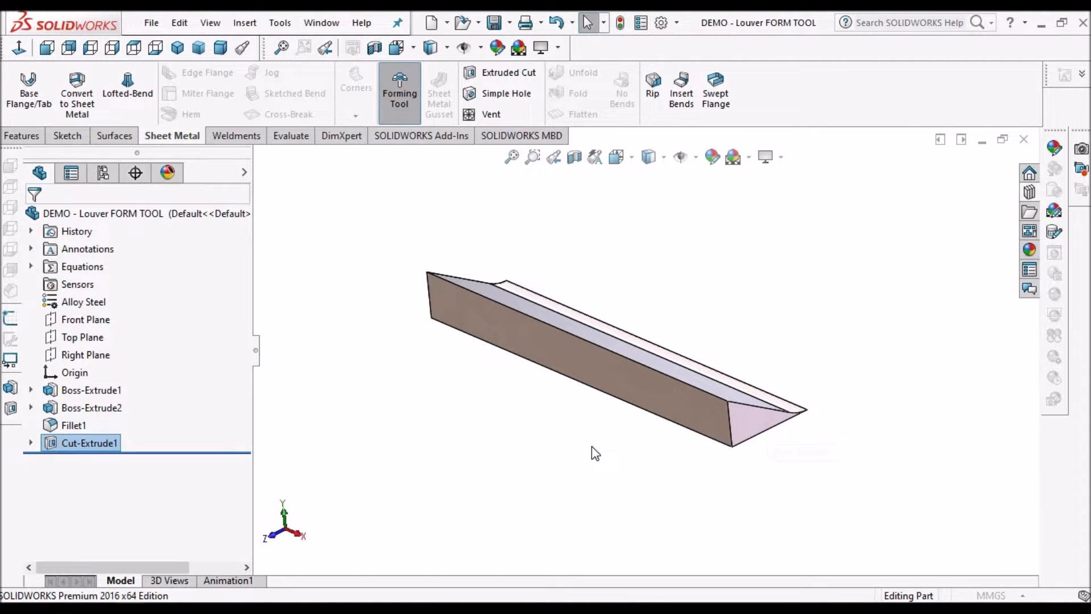
middle_click_drag(687, 432, 796, 261)
left_click(651, 377)
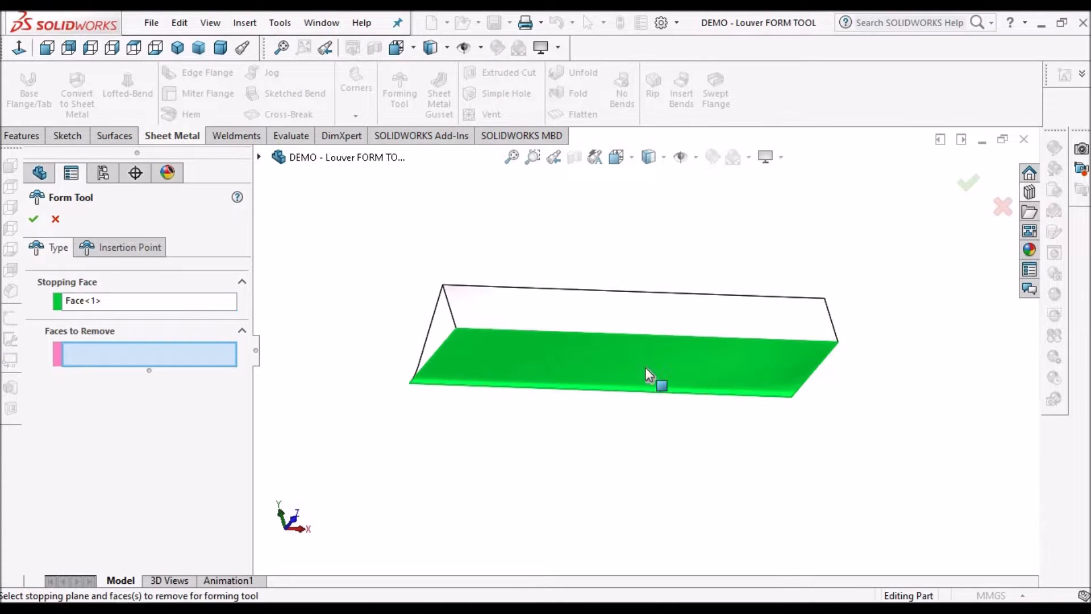
Set the wedge's rectangular back face and both triangular end faces as faces to remove, and create the form tool.
middle_click_drag(746, 392, 712, 340)
middle_click_drag(710, 508, 592, 202)
middle_click_drag(585, 251, 619, 362)
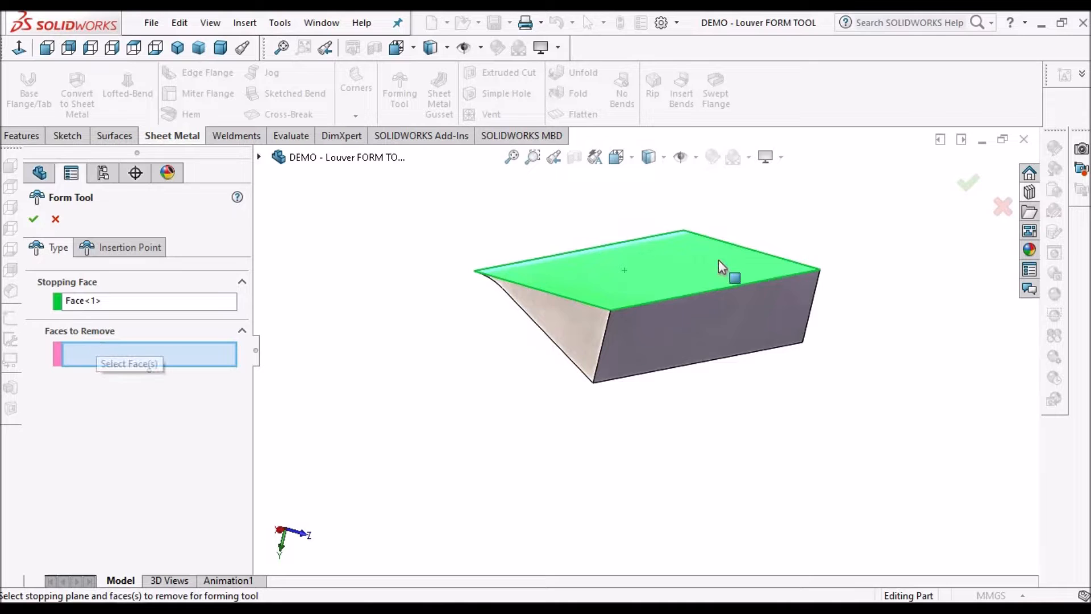
left_click(664, 341)
left_click(718, 348)
middle_click_drag(824, 336, 752, 380)
left_click(744, 362)
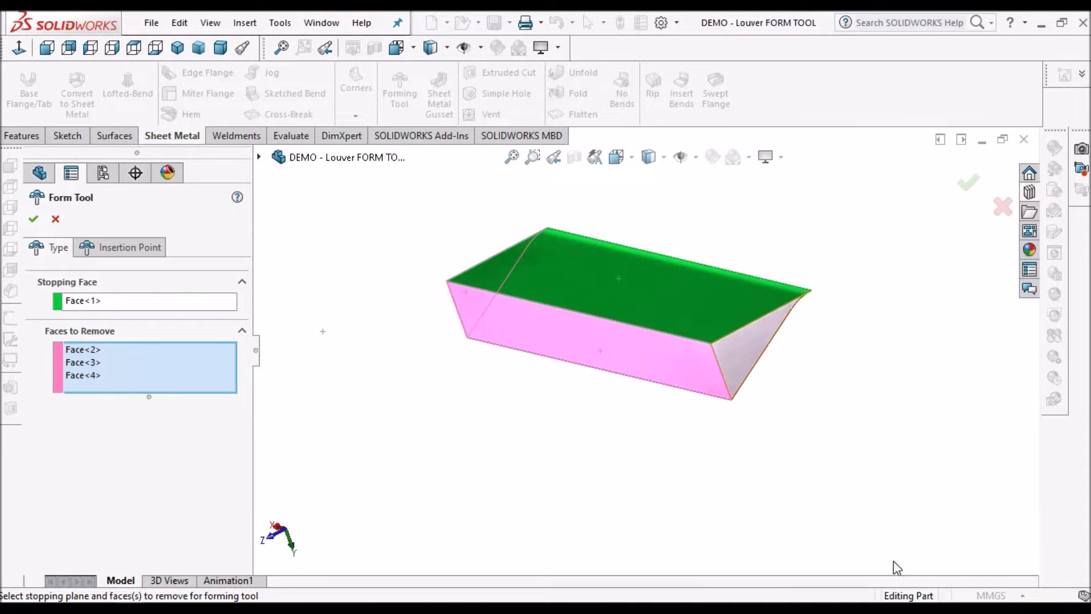
middle_click_drag(479, 328, 568, 336)
middle_click_drag(667, 352, 674, 311)
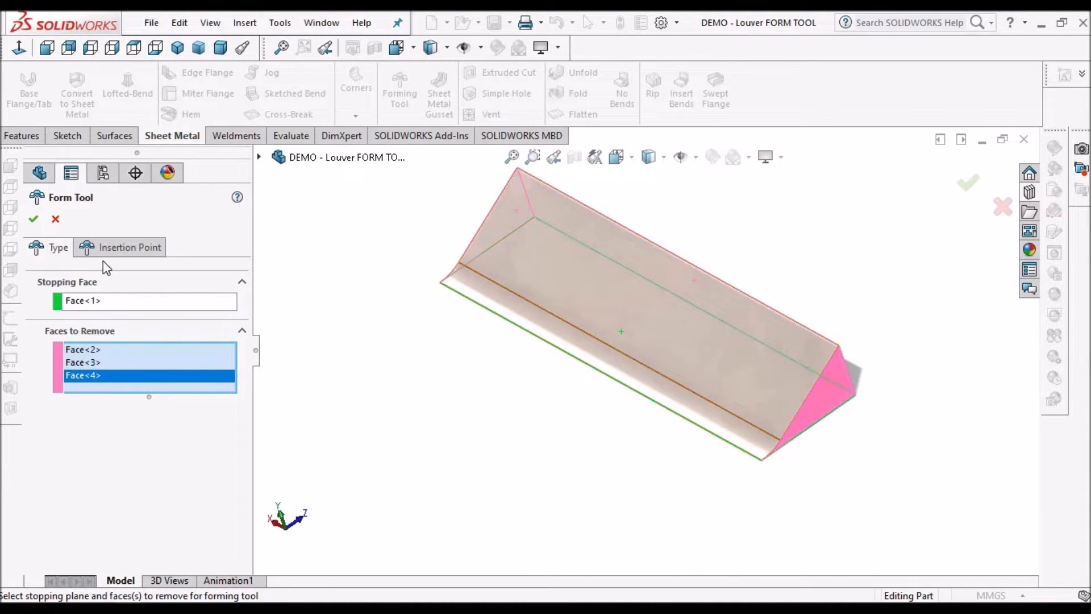
left_click(33, 220)
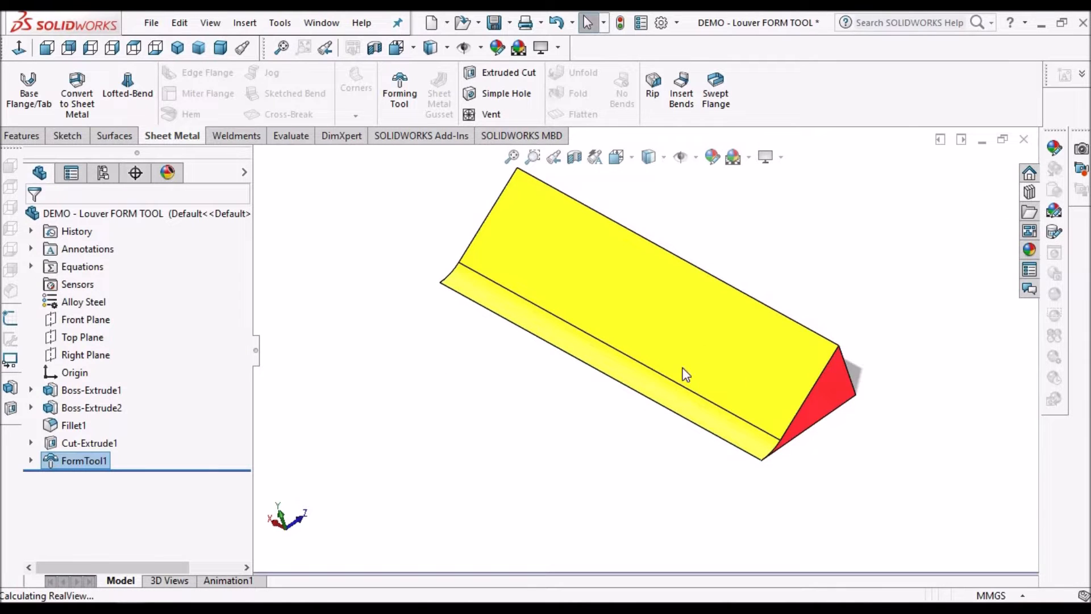
Inspect the form tool's stopping, removed and forming faces from several sides, and save the part.
middle_click_drag(628, 302, 617, 458)
left_click(597, 306)
left_click(520, 280)
left_click(617, 458)
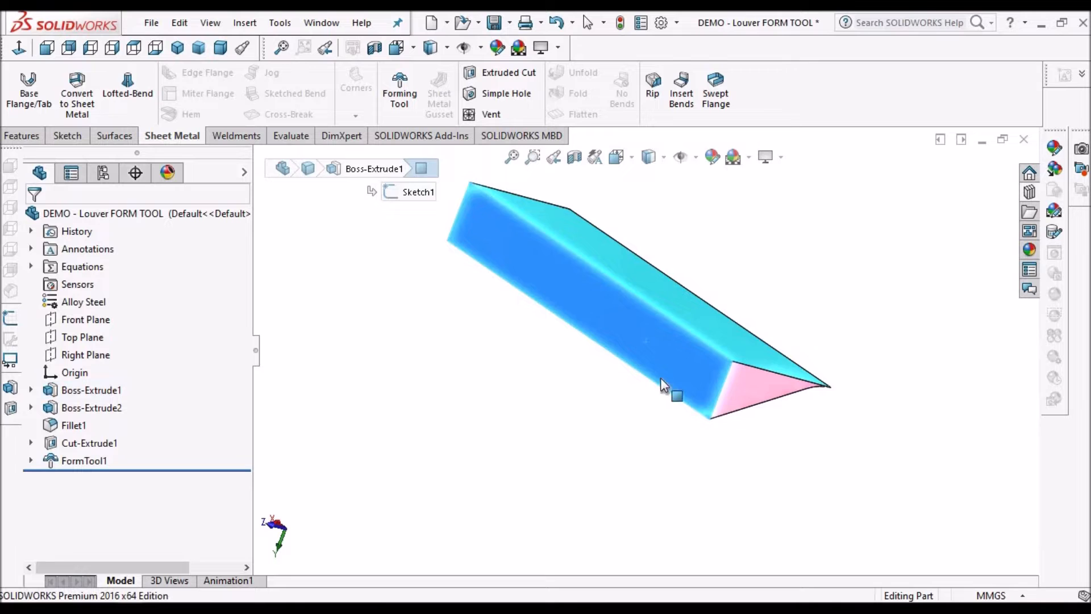
scroll(667, 358, "down", 1)
middle_click_drag(719, 404, 564, 277)
left_click(564, 278)
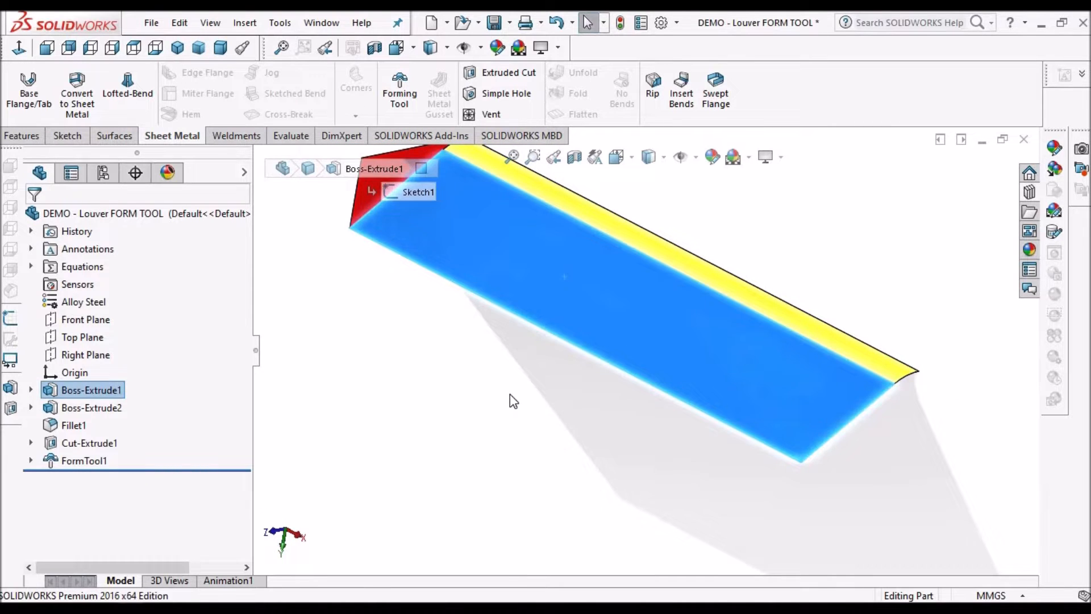
left_click(510, 394)
scroll(705, 326, "up", 2)
middle_click_drag(690, 355, 637, 368)
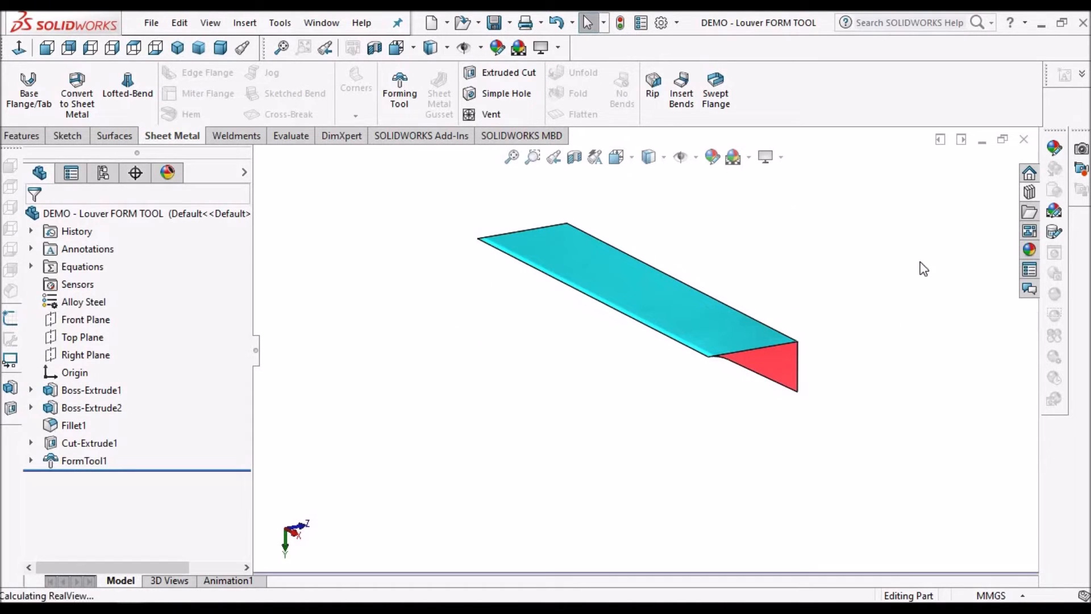
Check in the Design Library that the forming tools directory is marked as a Forming Tools Folder.
left_click(1029, 211)
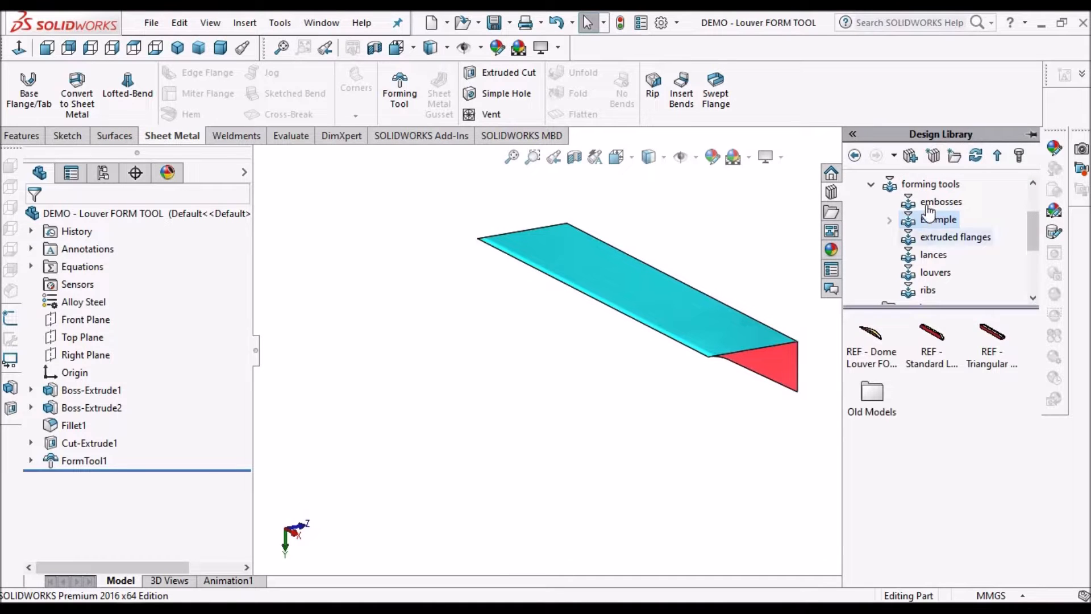
left_click(921, 187)
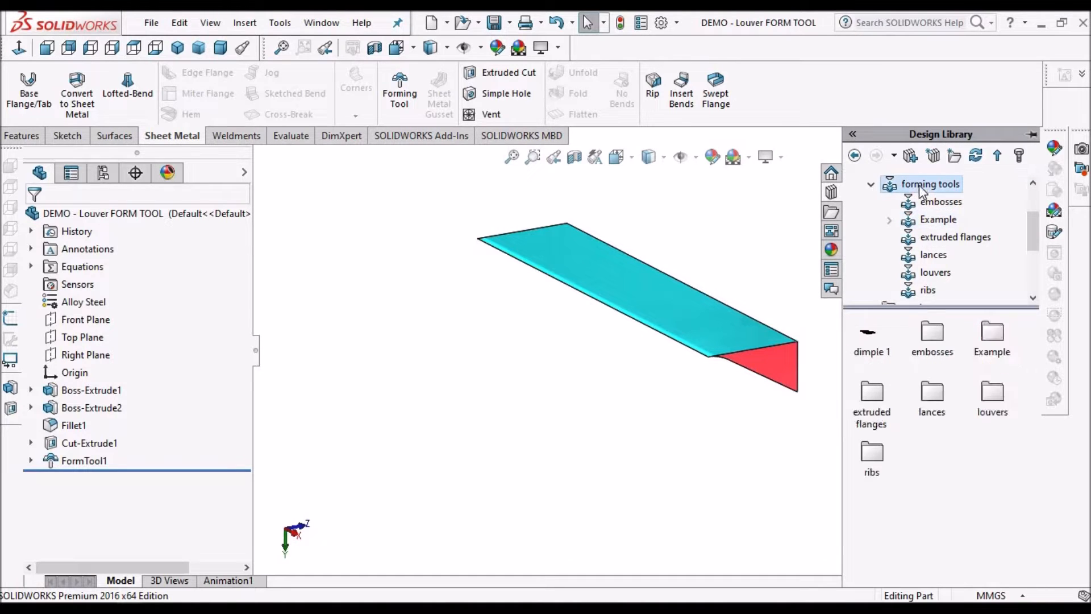
right_click(918, 185)
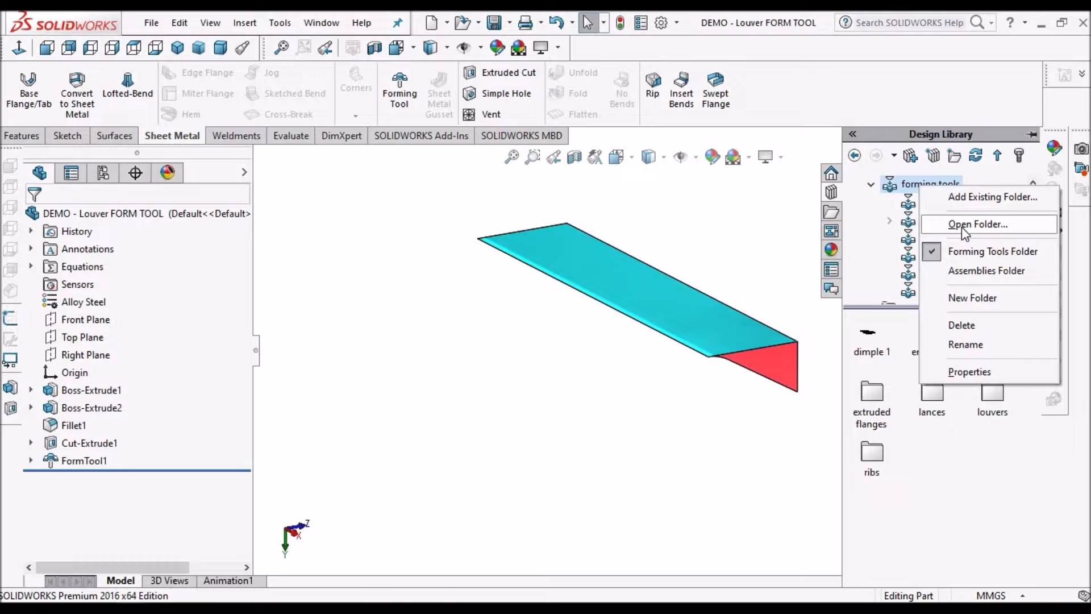
left_click(632, 379)
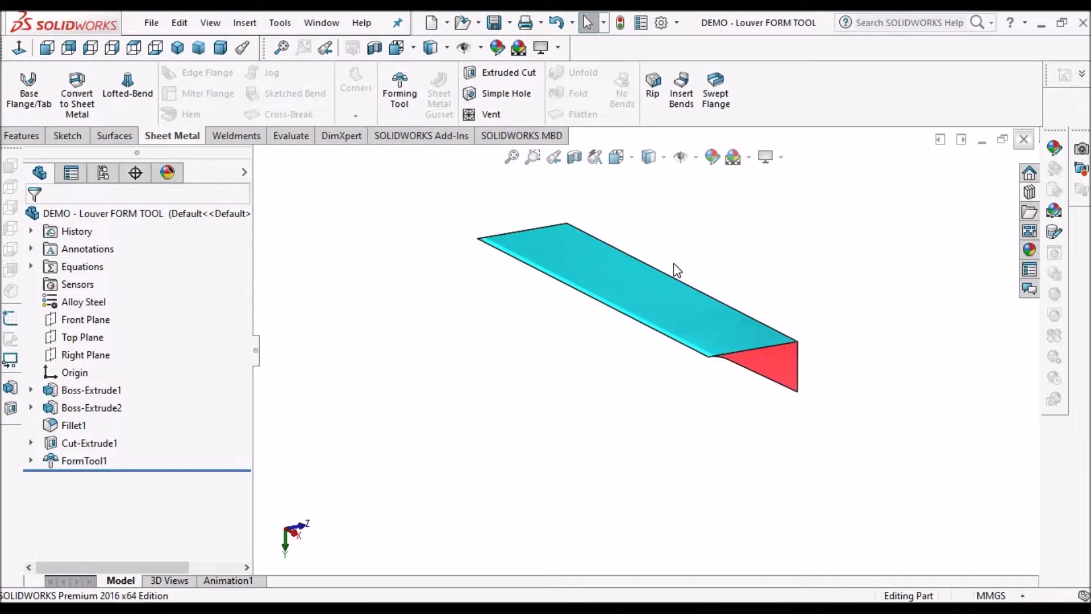
In the REF - Louver part, place the REF - Triangular Louver FORM TOOL from the Example library folder on the plate's large face and flip the tool.
left_click(1029, 213)
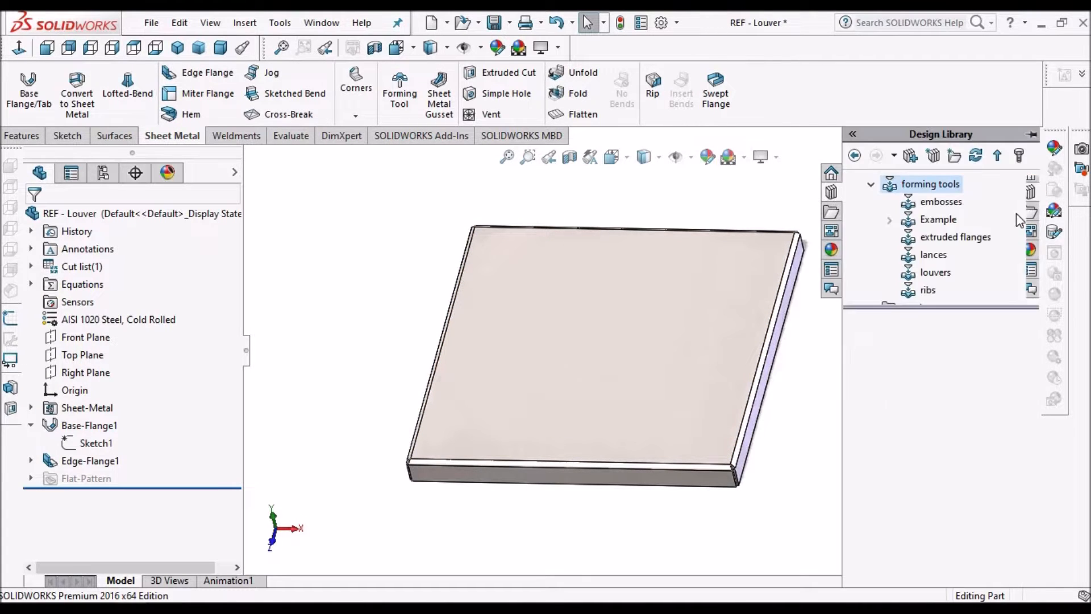
left_click(938, 220)
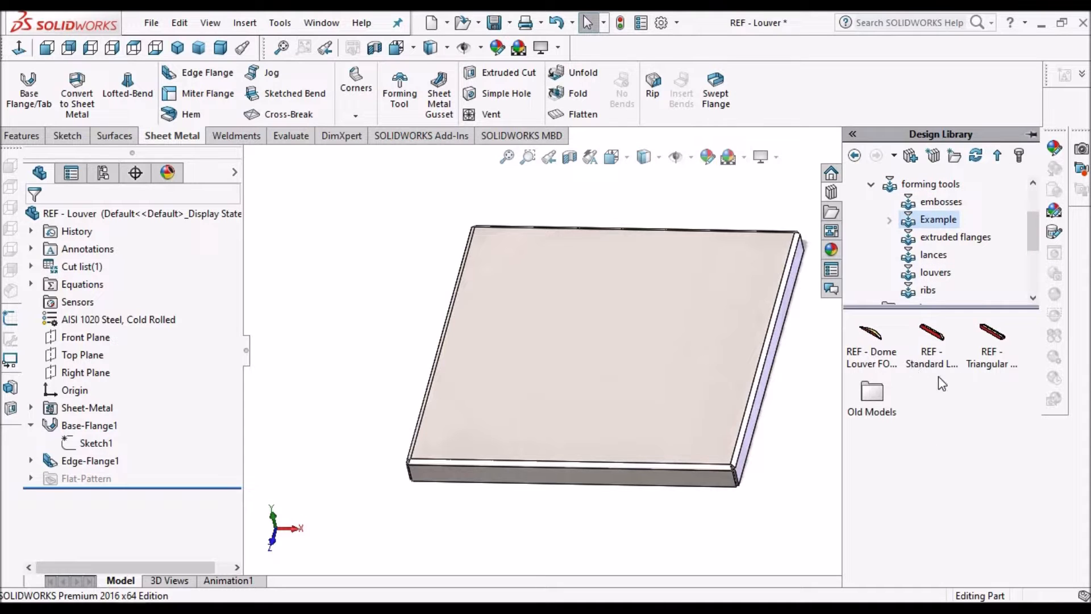
left_click(994, 344)
left_click_drag(606, 274, 609, 265)
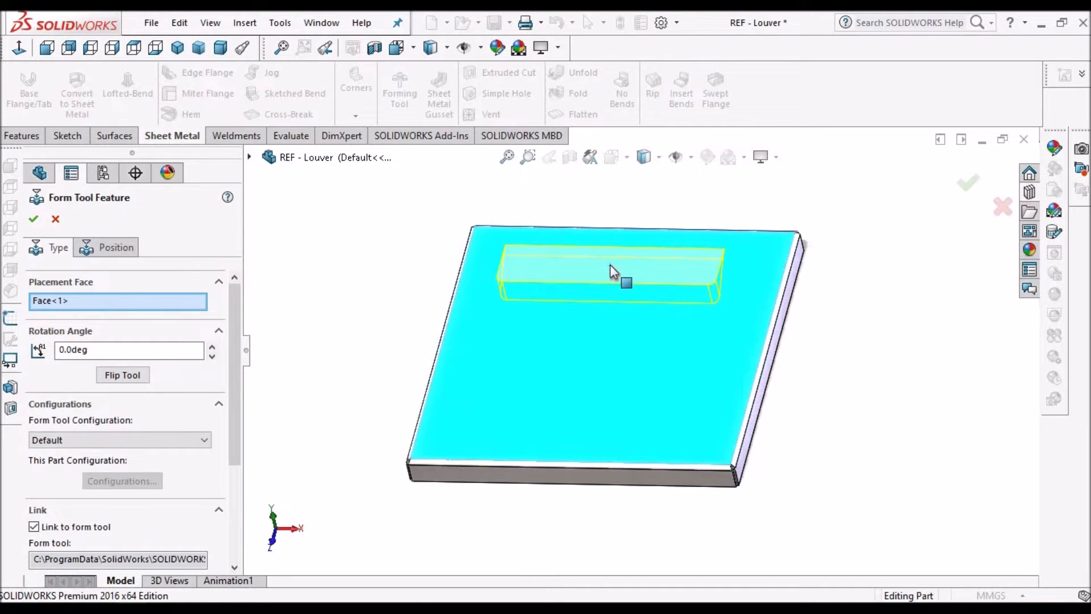
middle_click_drag(652, 307, 606, 370)
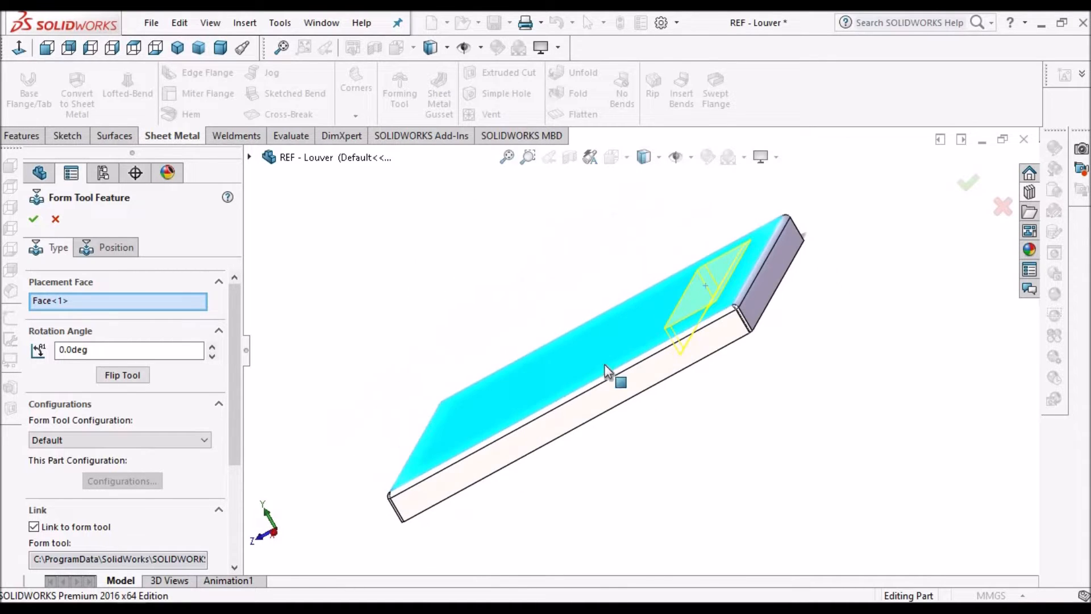
left_click(108, 376)
middle_click_drag(653, 309, 753, 319)
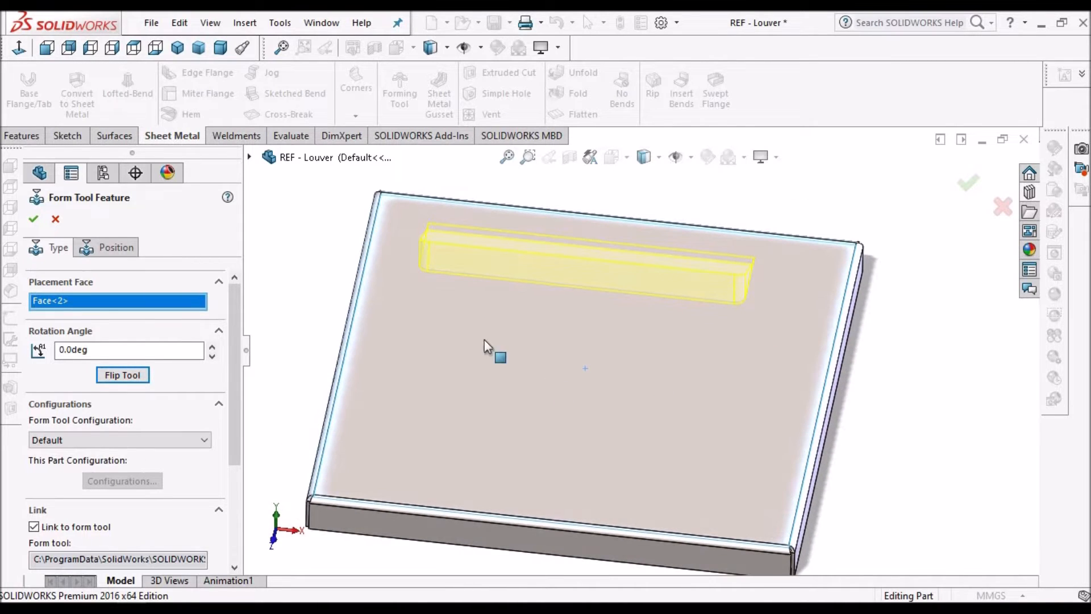
Position the first louver by dimensioning its centerline 30 mm from the plate's upper edge in the position sketch.
left_click(115, 246)
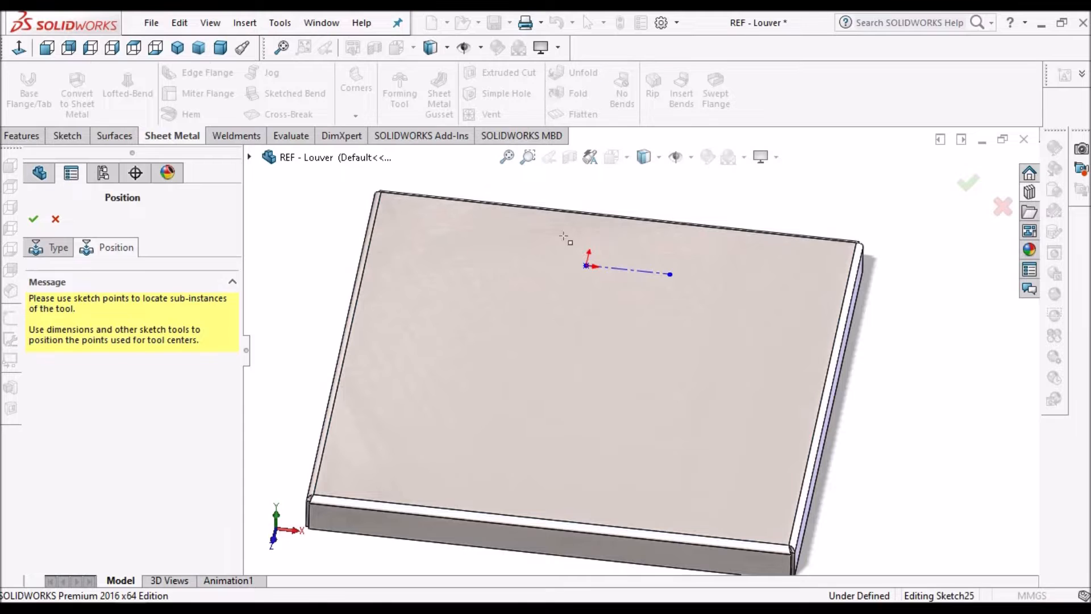
left_click(18, 50)
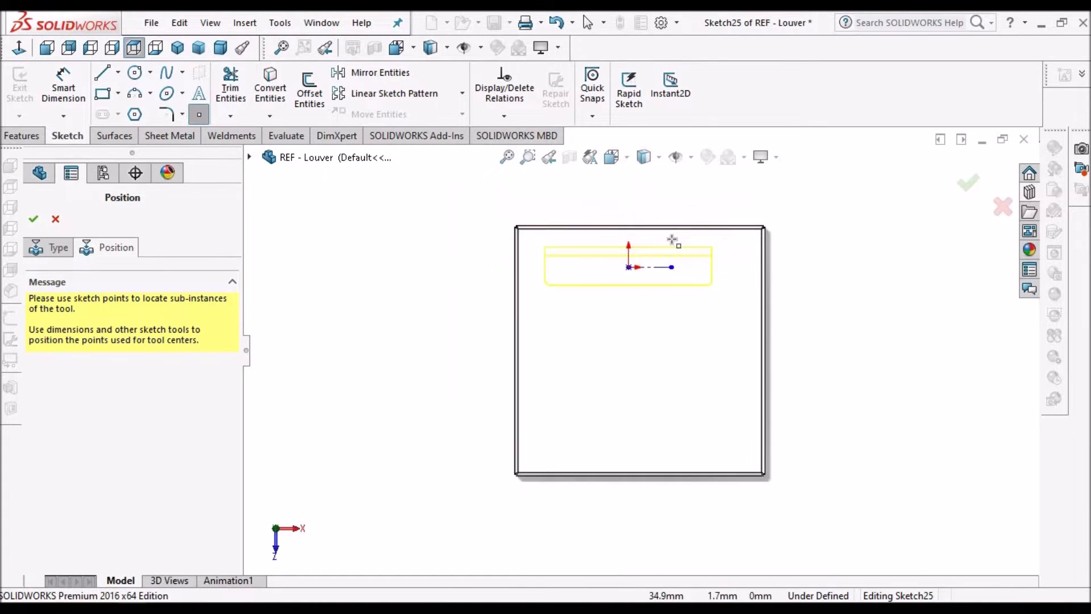
scroll(672, 238, "down", 1)
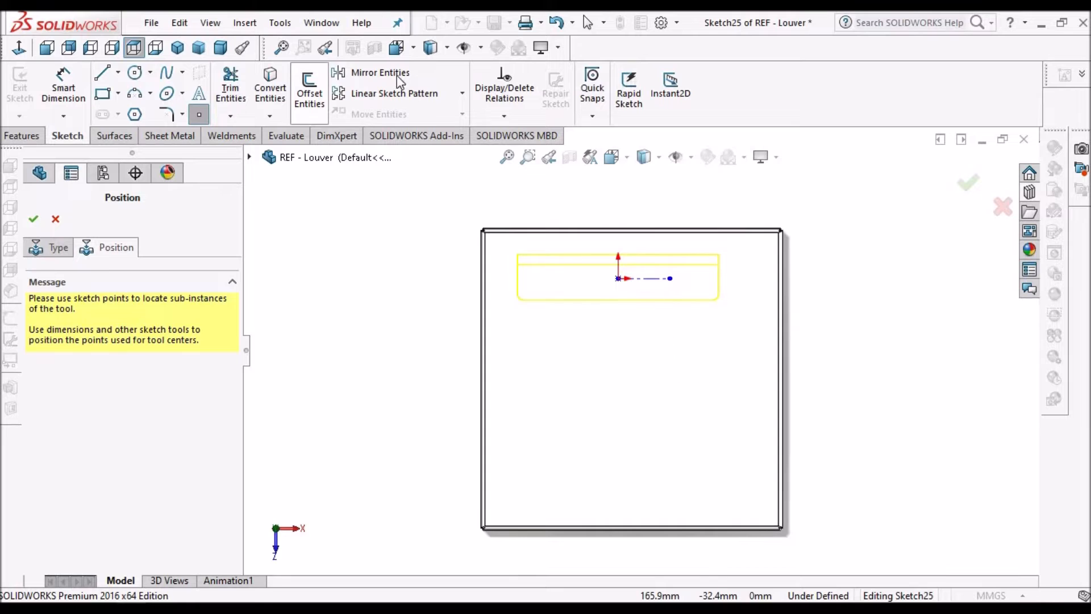
right_click(375, 212)
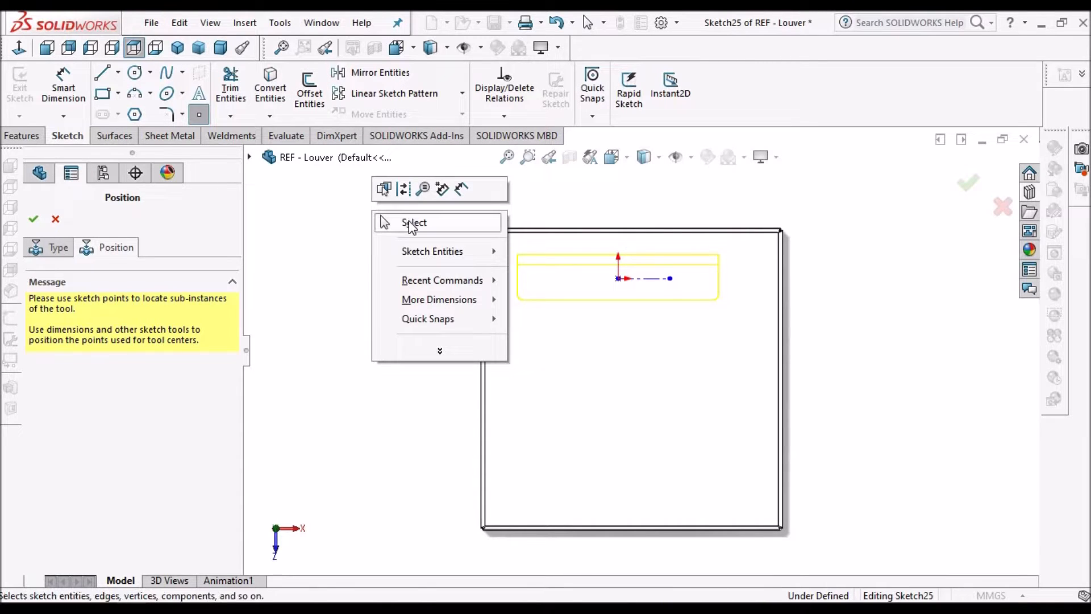
left_click(412, 228)
left_click(66, 85)
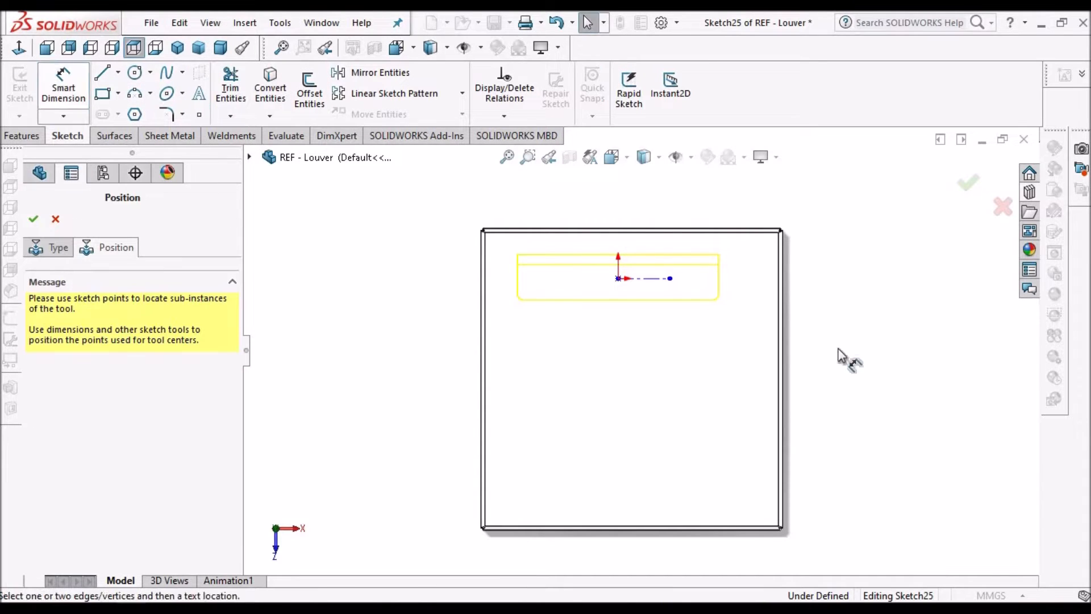
scroll(653, 228, "down", 4)
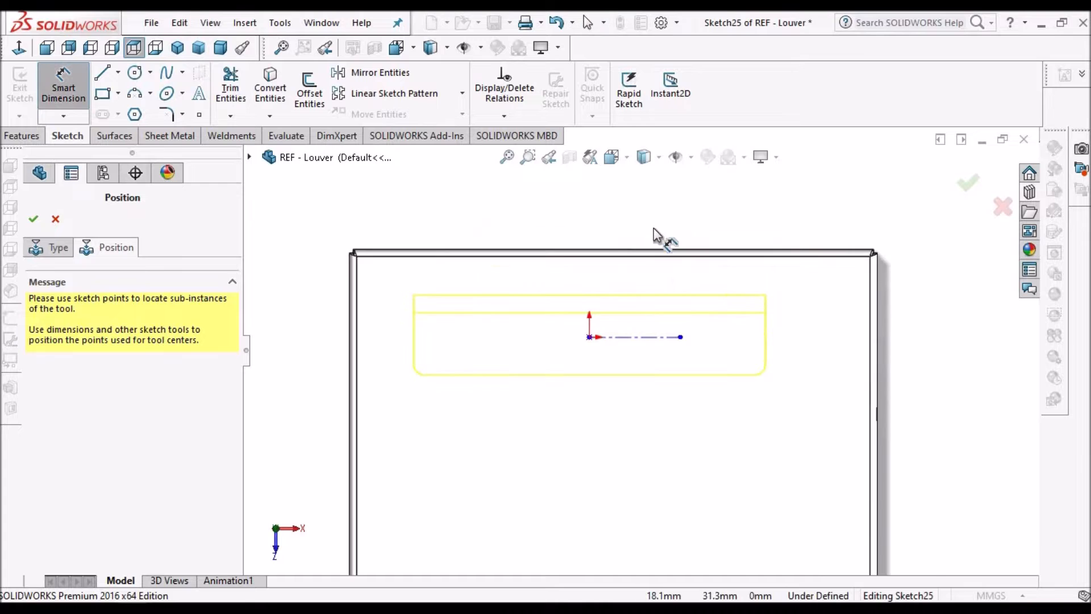
left_click(689, 261)
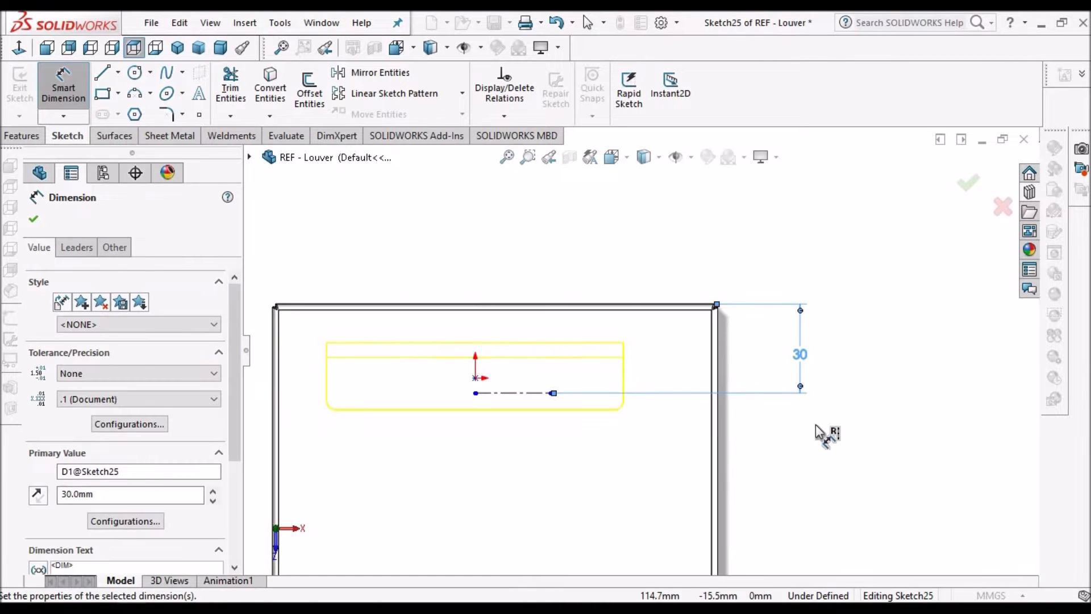
scroll(710, 424, "up", 2)
scroll(584, 424, "down", 3)
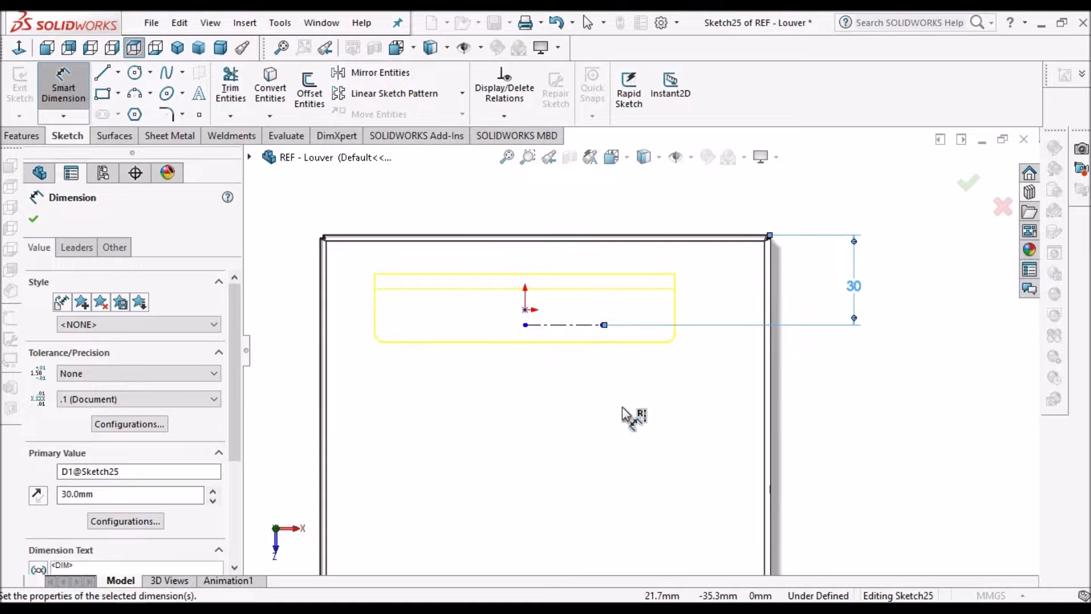
Add two sketch points below the first louver, vertically aligned with its center, to place two more louver instances.
left_click(199, 116)
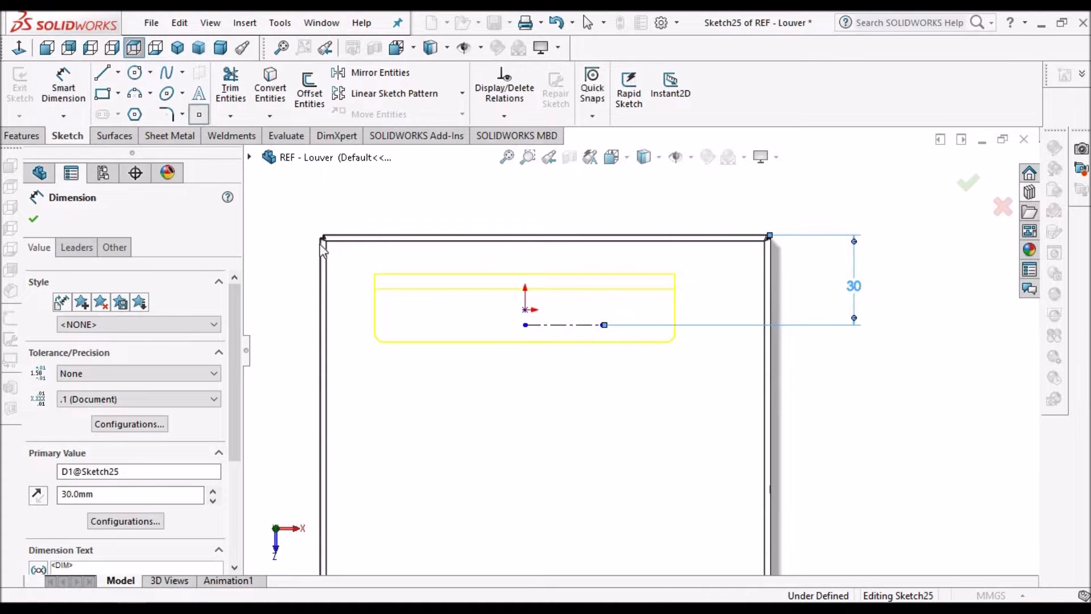
left_click(526, 455)
scroll(579, 509, "up", 2)
scroll(565, 505, "down", 1)
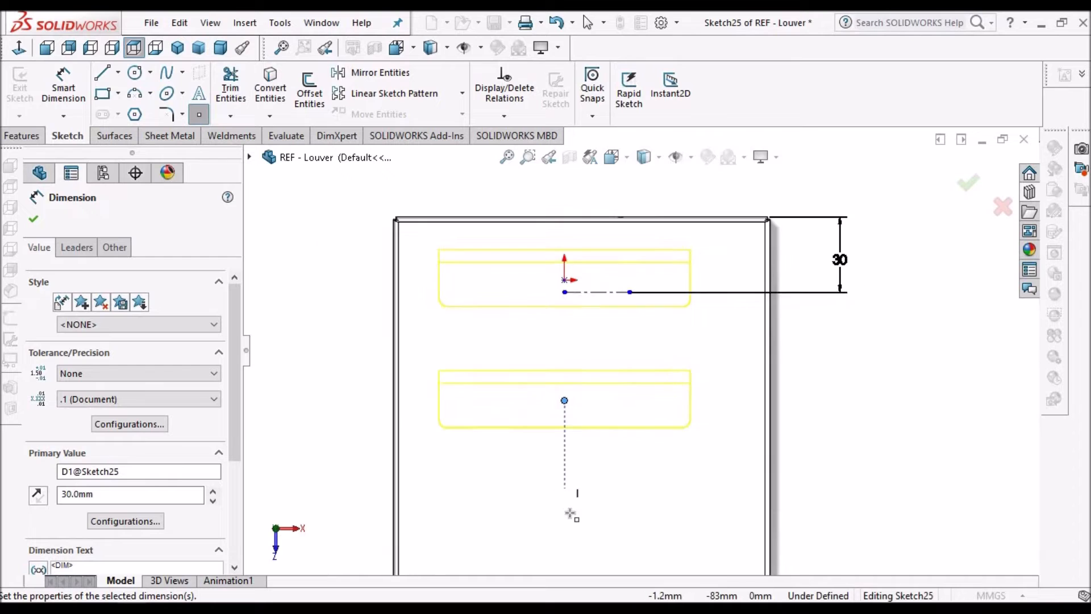
left_click(566, 516)
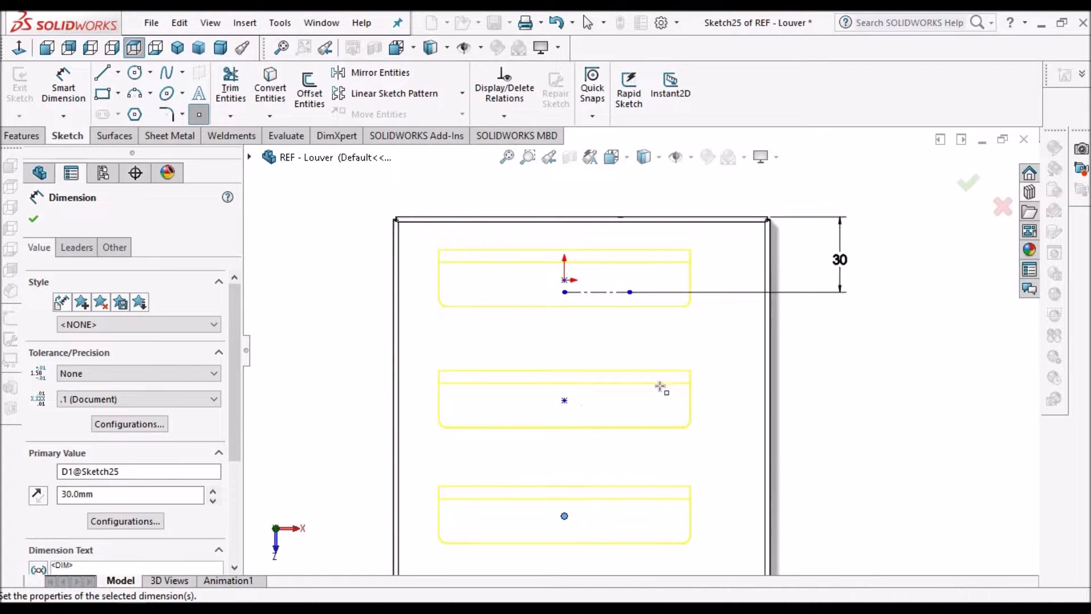
right_click(308, 251)
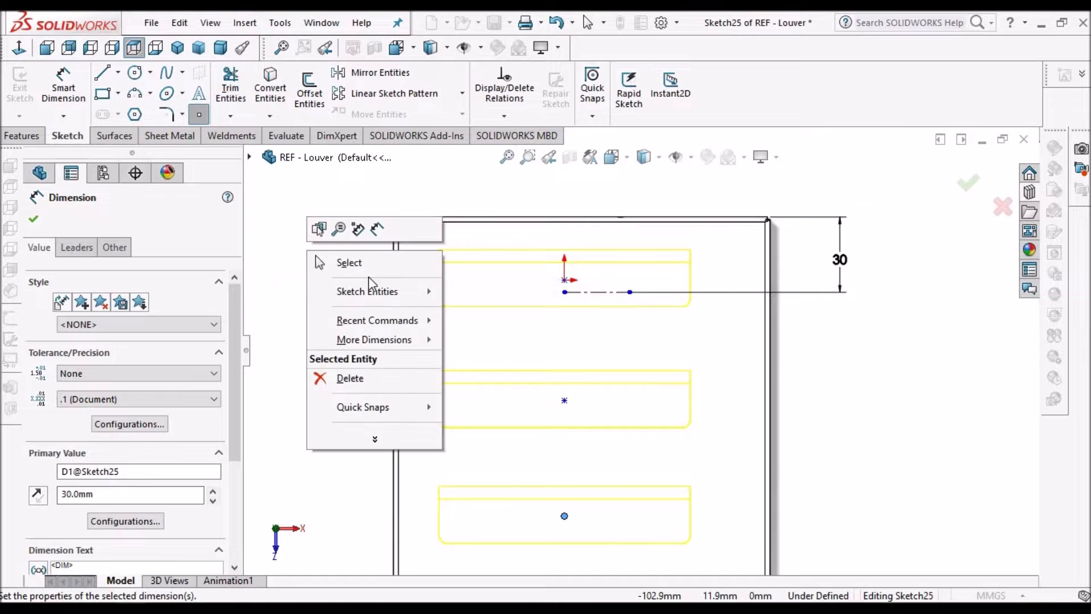
left_click(286, 366)
Dimension the second louver's point 45 mm from the first louver's centerline endpoint and complete the form tool feature.
left_click(73, 85)
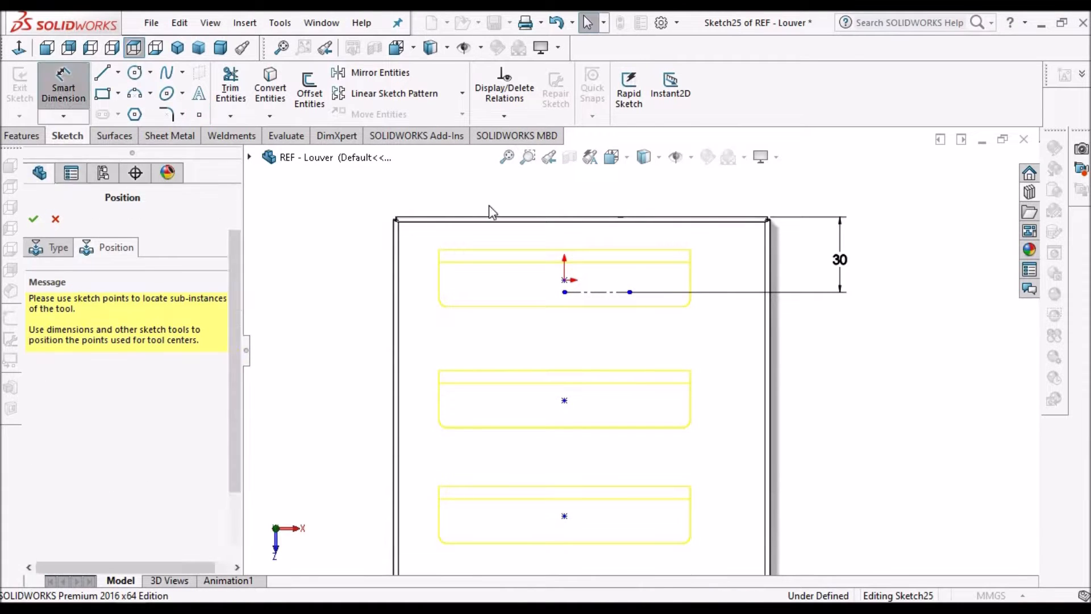
left_click(564, 291)
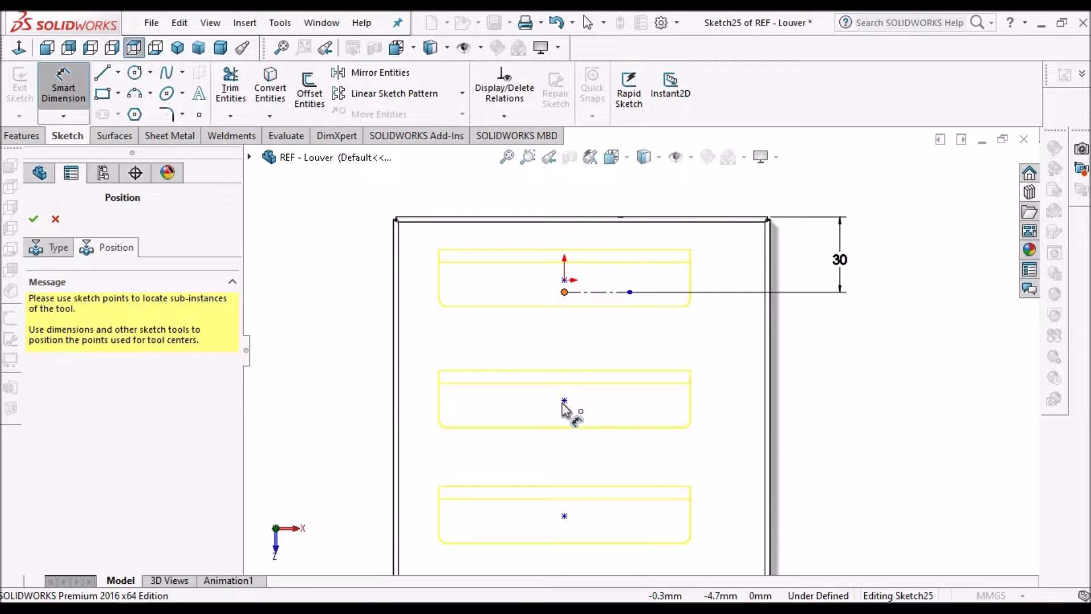
left_click(564, 402)
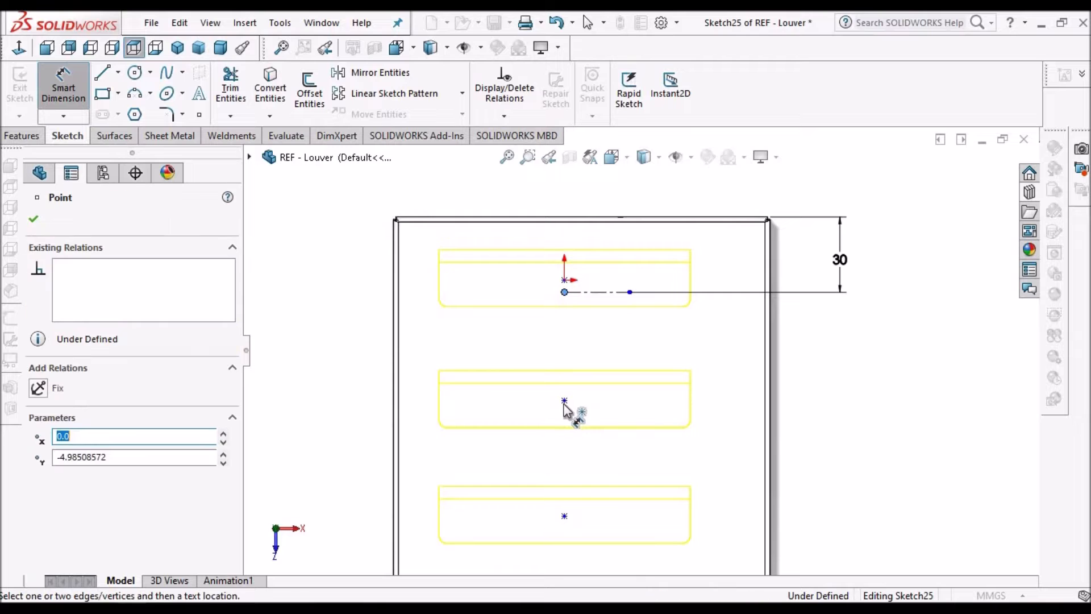
left_click(839, 351)
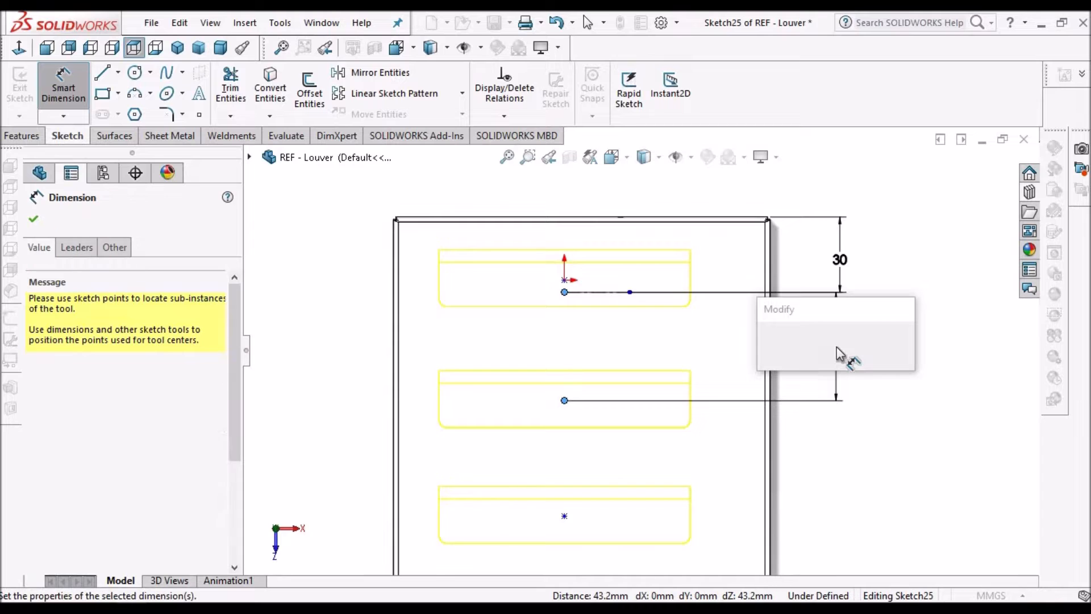
type("45")
key("Return")
middle_click_drag(629, 358, 574, 202)
left_click(36, 248)
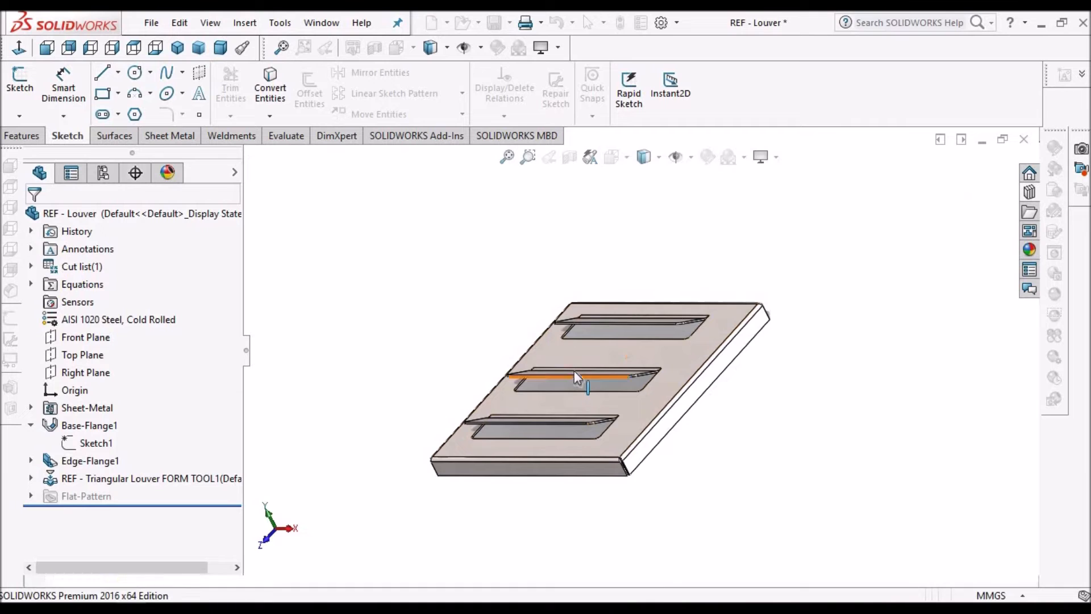
Examine the three formed louvers and their openings on the sheet metal plate from several angles and distances.
scroll(575, 372, "down", 2)
scroll(619, 373, "down", 3)
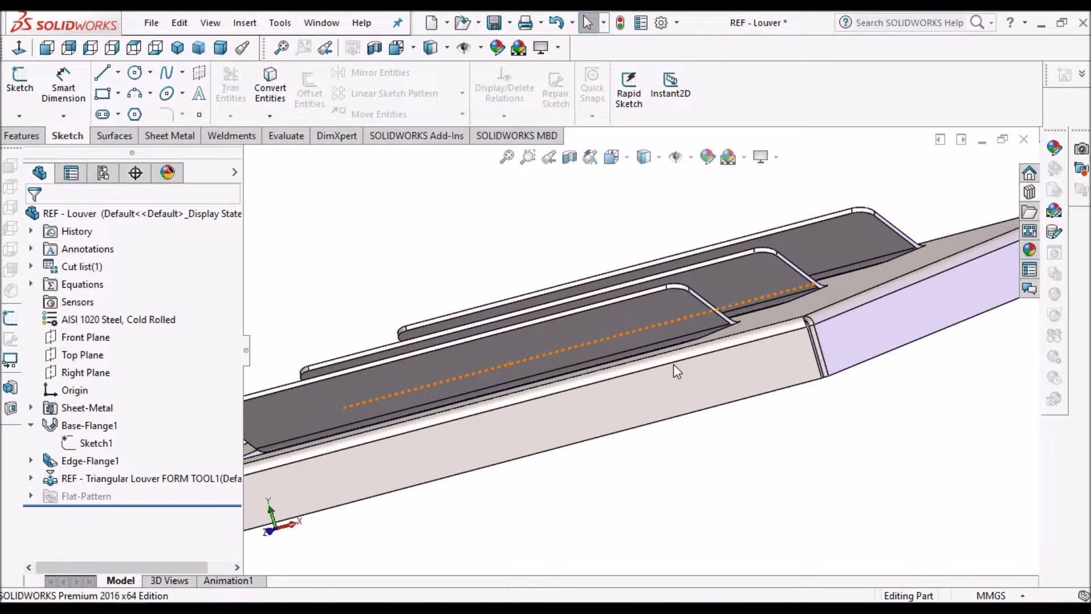
middle_click_drag(621, 358, 674, 468)
scroll(644, 408, "down", 2)
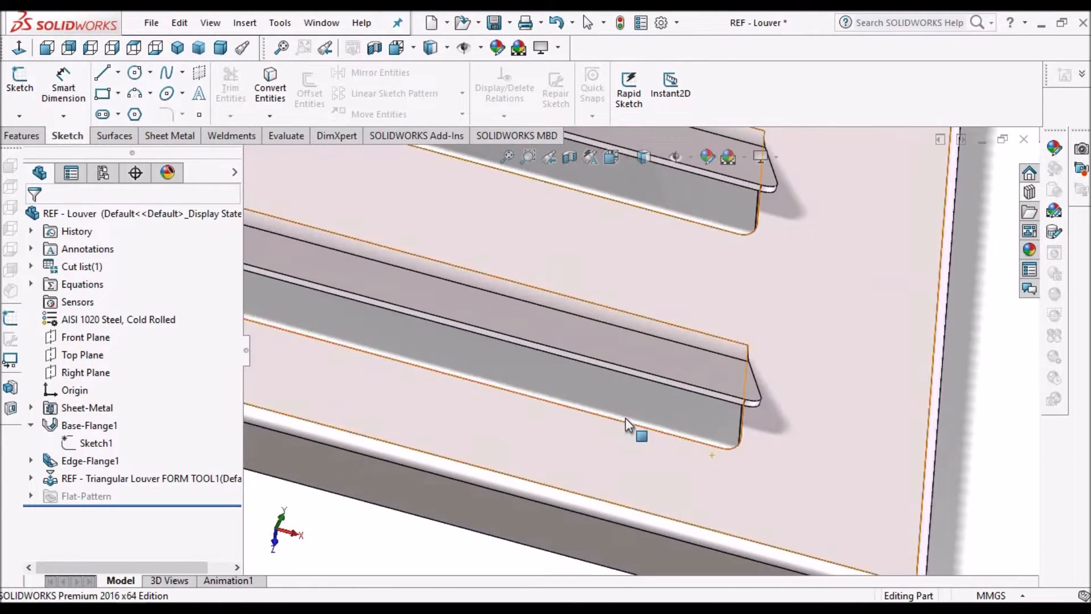
scroll(675, 468, "up", 3)
scroll(478, 312, "down", 2)
middle_click_drag(478, 312, 413, 341)
scroll(413, 344, "up", 2)
middle_click_drag(418, 302, 461, 289)
scroll(590, 314, "down", 2)
scroll(630, 361, "up", 1)
middle_click_drag(617, 362, 576, 293)
scroll(585, 294, "down", 2)
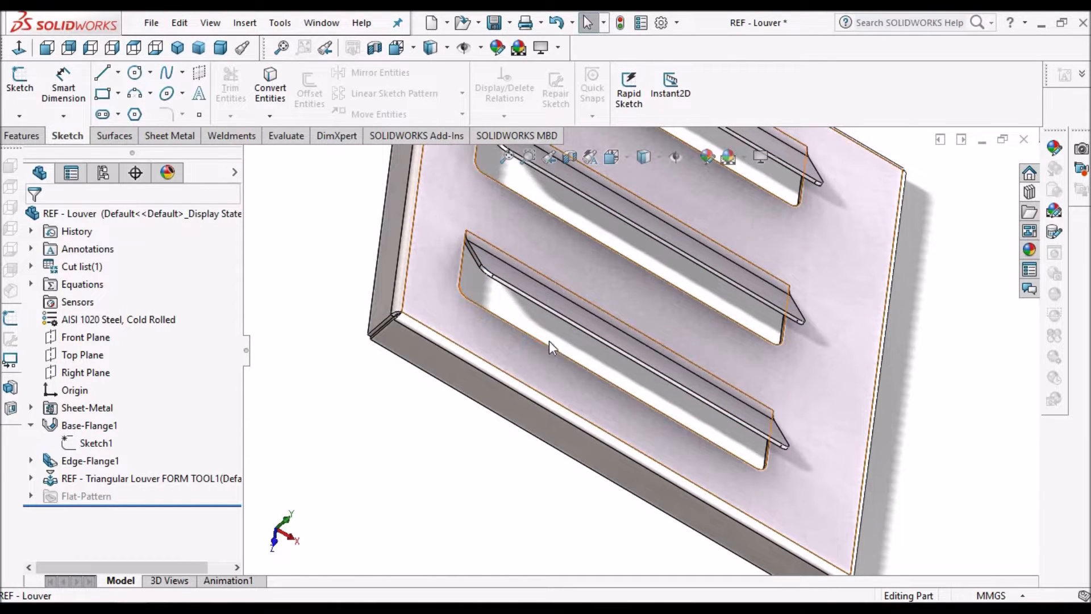
middle_click_drag(770, 405, 693, 359)
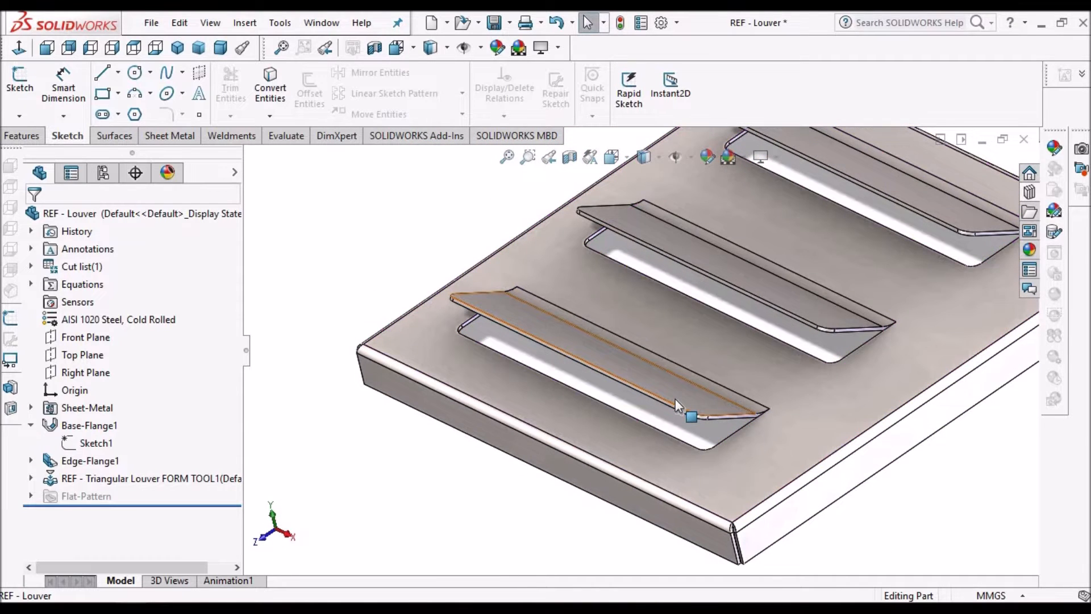
scroll(712, 404, "down", 3)
middle_click_drag(716, 404, 672, 384)
scroll(758, 377, "up", 5)
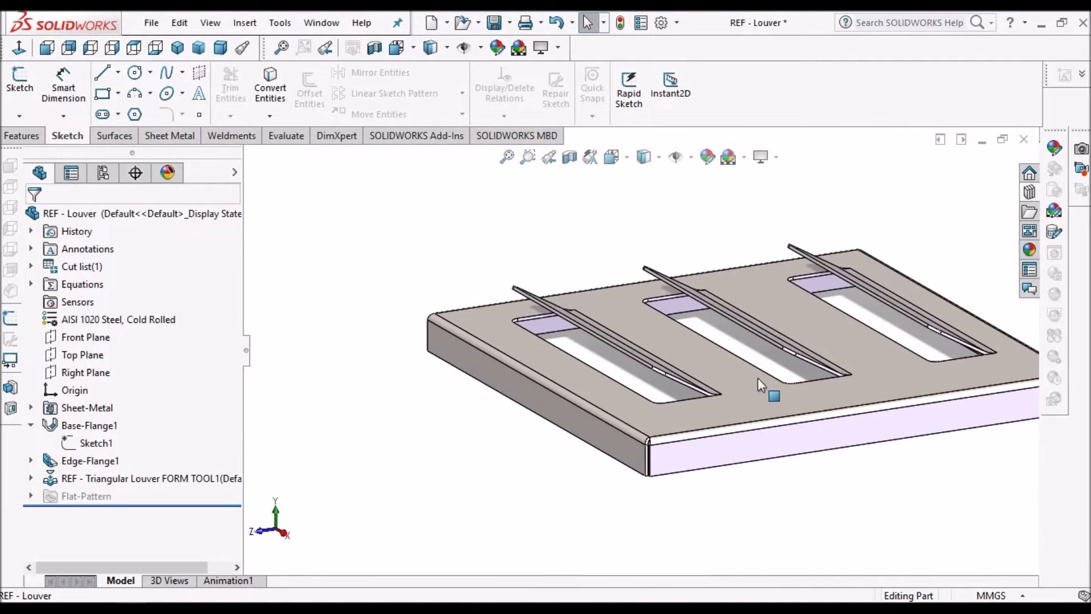
scroll(782, 354, "down", 4)
middle_click_drag(782, 354, 684, 380)
scroll(738, 406, "up", 3)
scroll(724, 392, "down", 2)
scroll(683, 380, "up", 1)
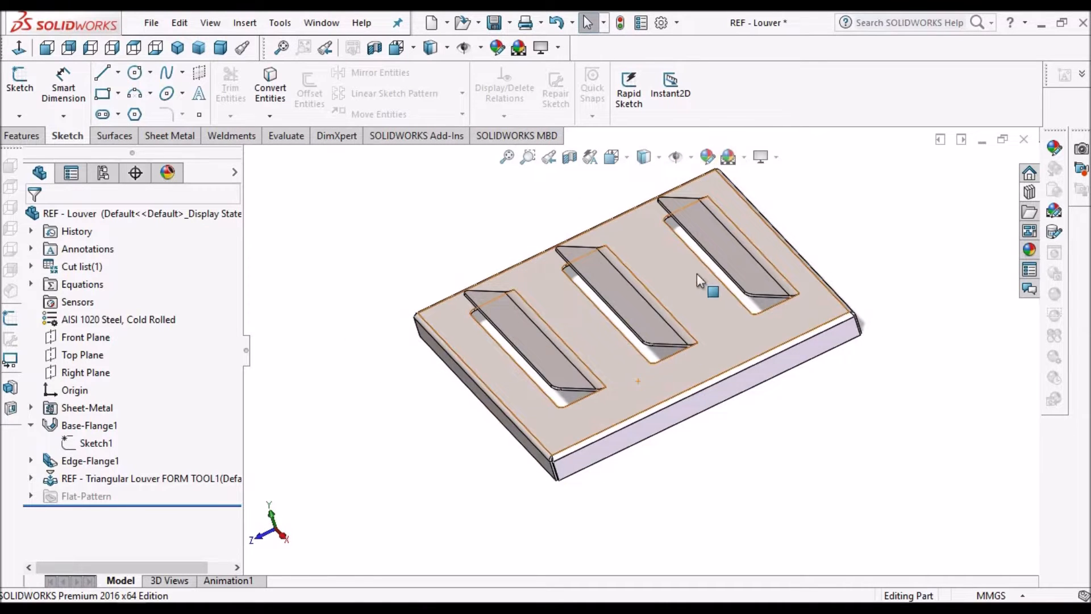
scroll(710, 237, "down", 1)
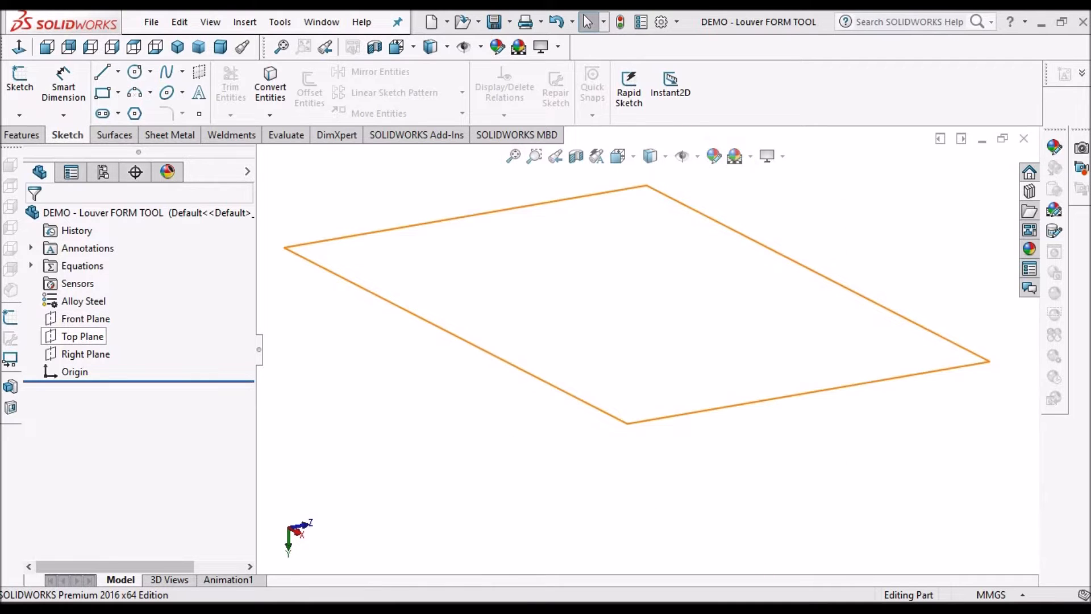
In the DEMO - Louver FORM TOOL part, sketch a center rectangle about 101.5 by 88.5 mm on the Top Plane, centered on the origin.
left_click(83, 336)
left_click(25, 82)
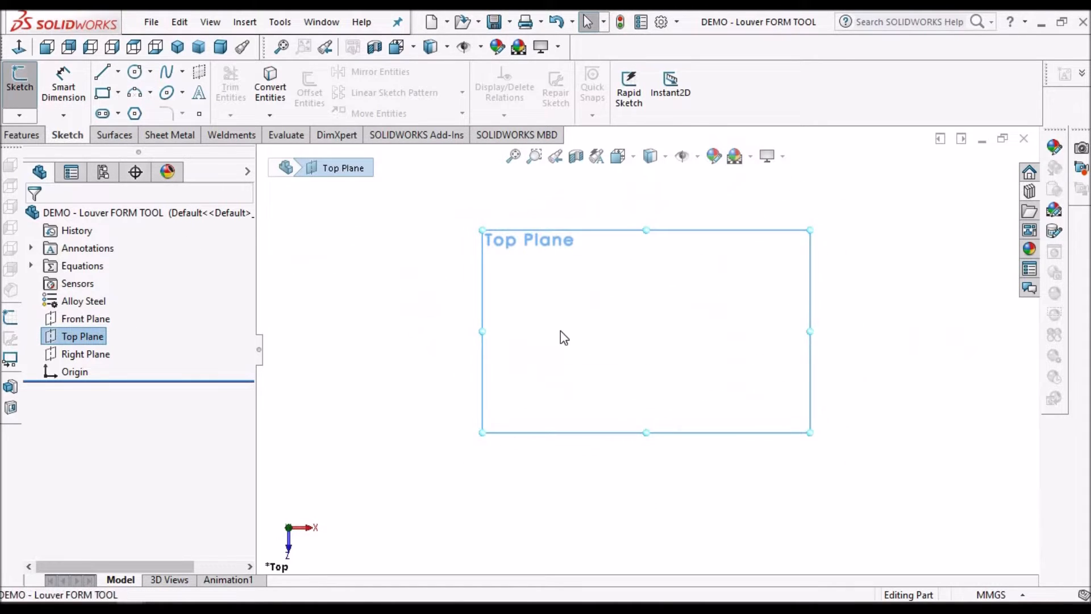
left_click(119, 94)
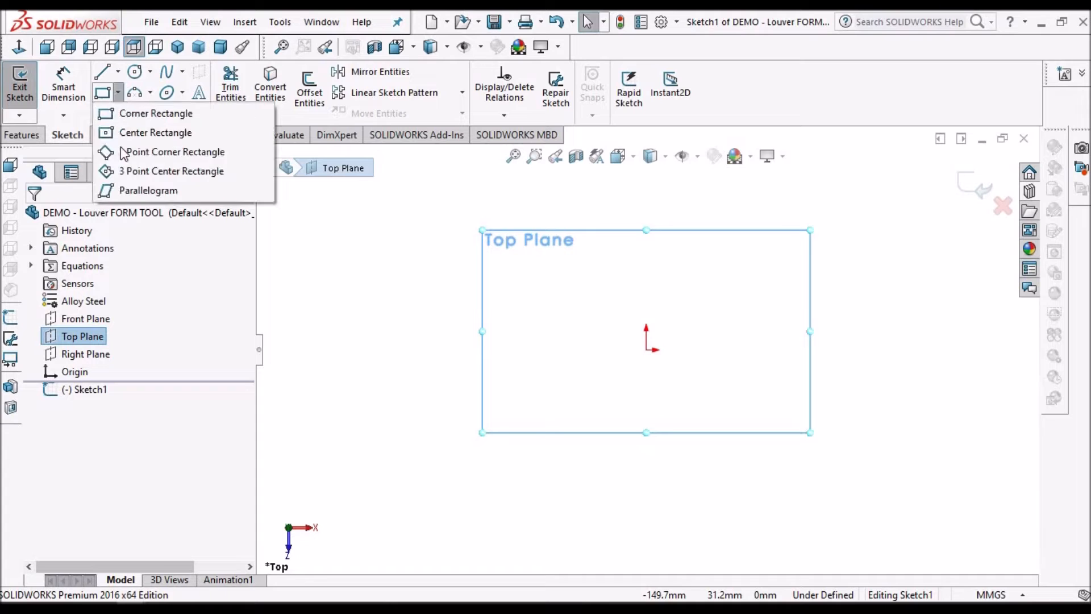
left_click(113, 63)
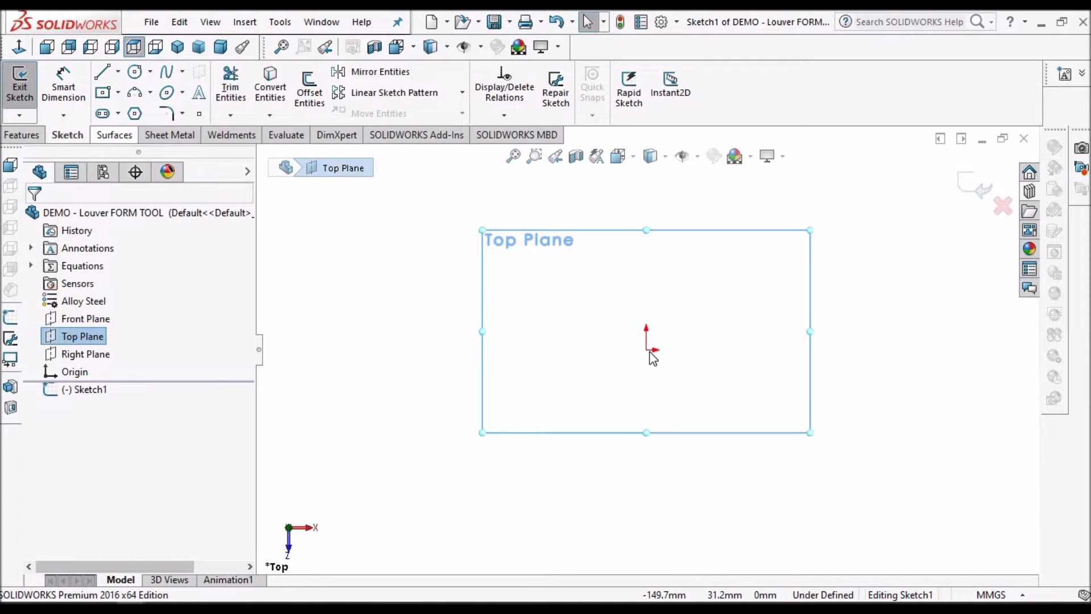
left_click(648, 351)
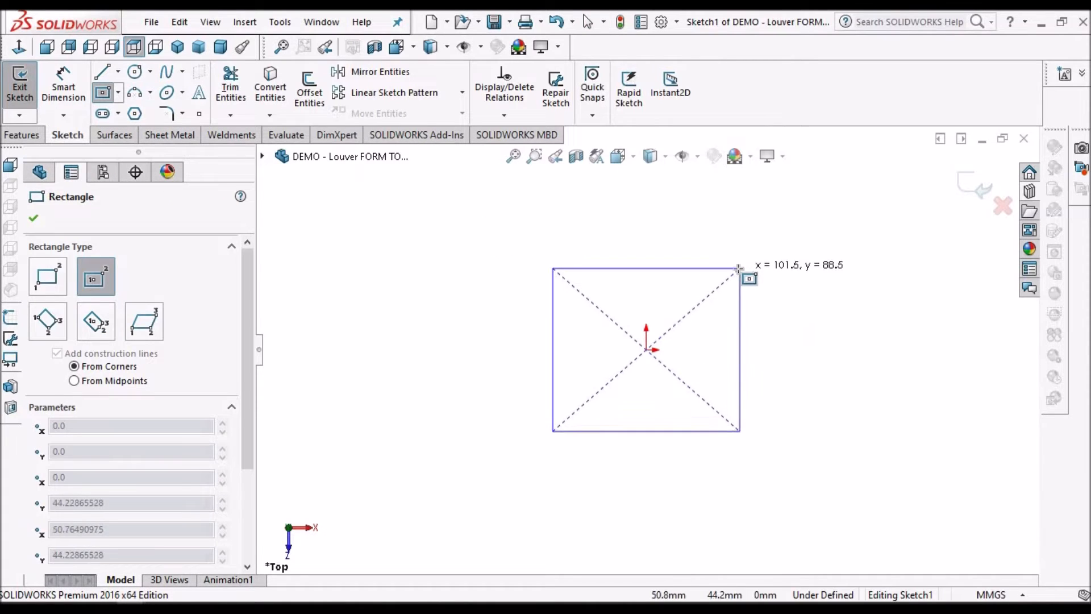
left_click(739, 268)
right_click(366, 273)
left_click(392, 281)
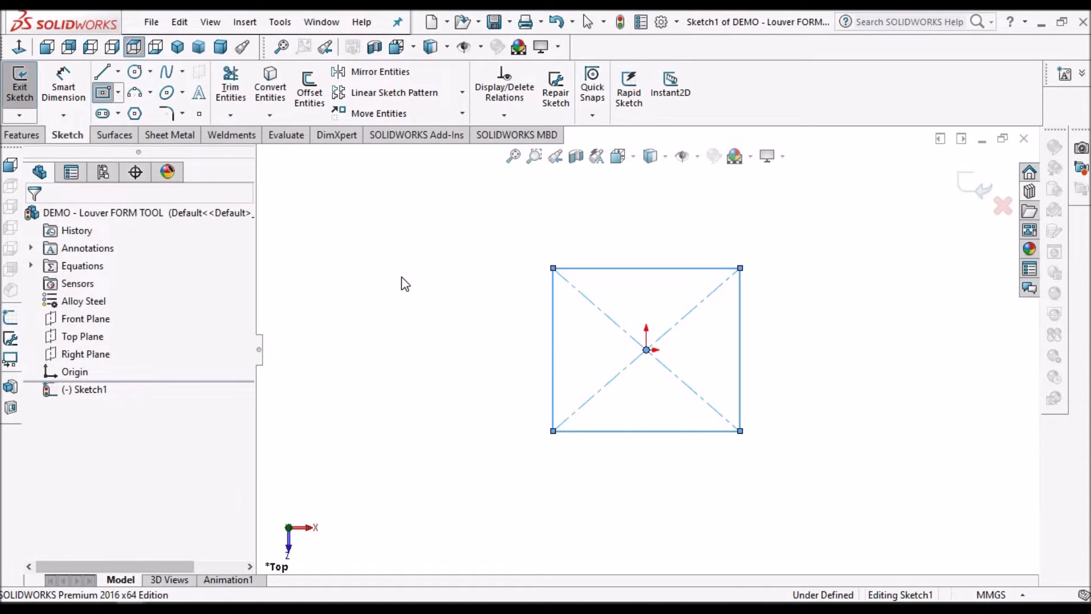
Add an Equal relation between one horizontal and one vertical side of the rectangle.
left_click(673, 433)
left_click(742, 373)
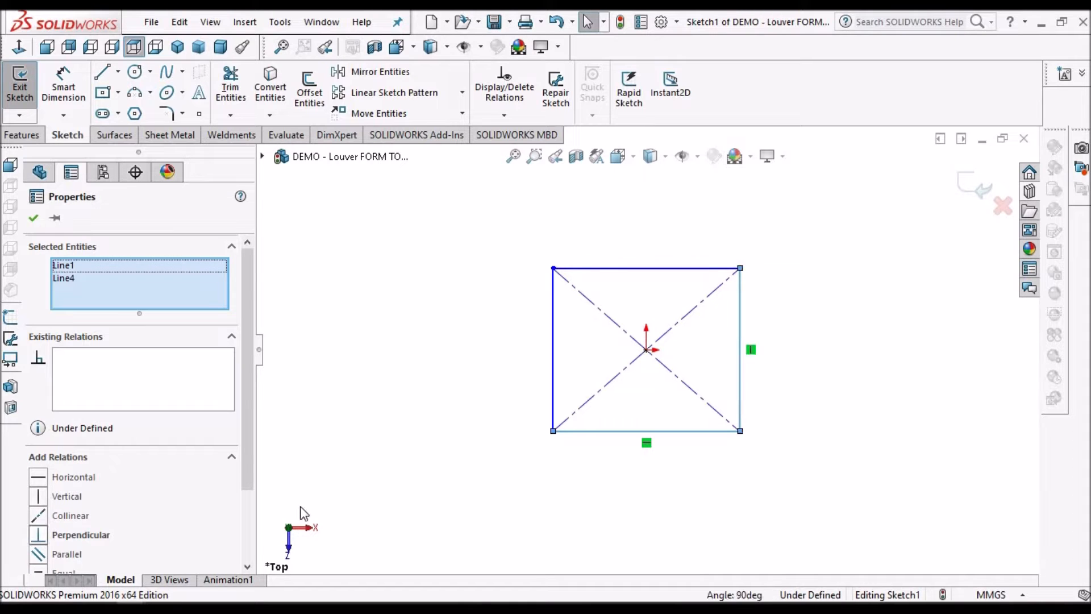
scroll(193, 523, "down", 3)
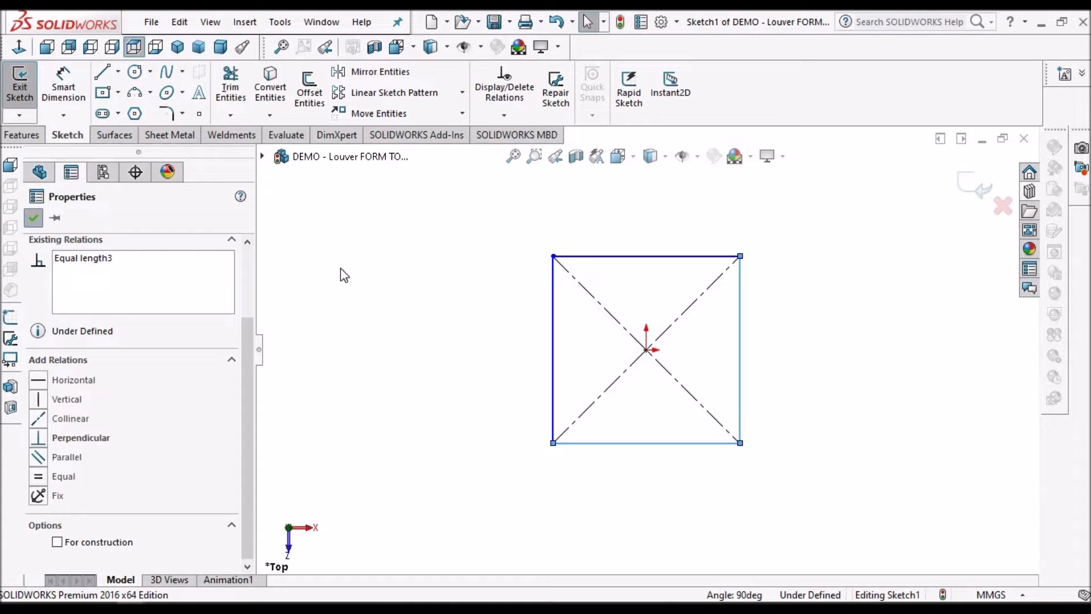
key("Escape")
Dimension the square's horizontal side to 150 mm.
left_click(63, 79)
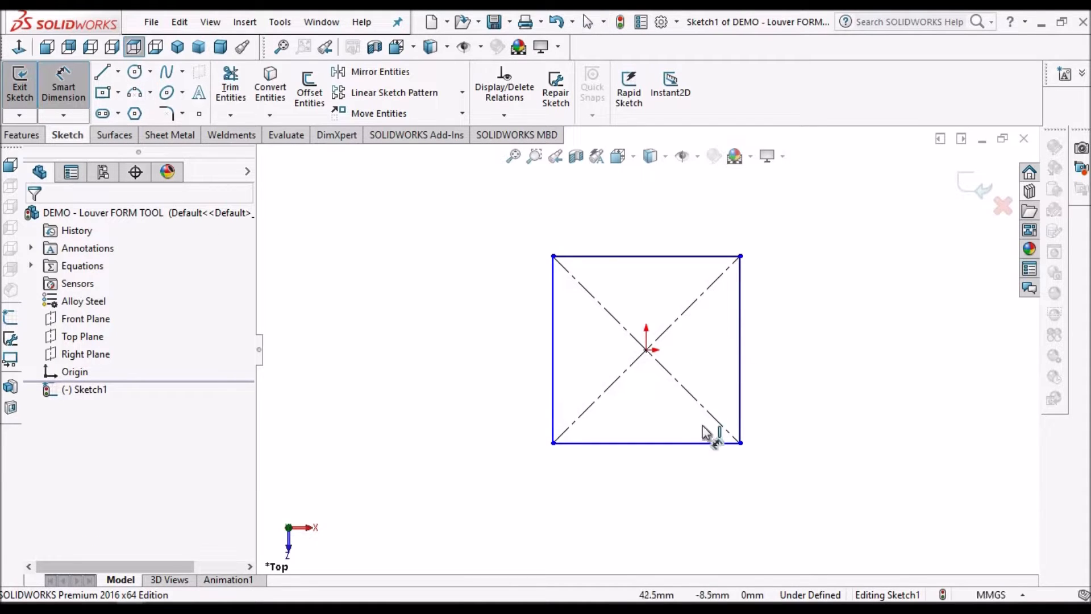
left_click(698, 474)
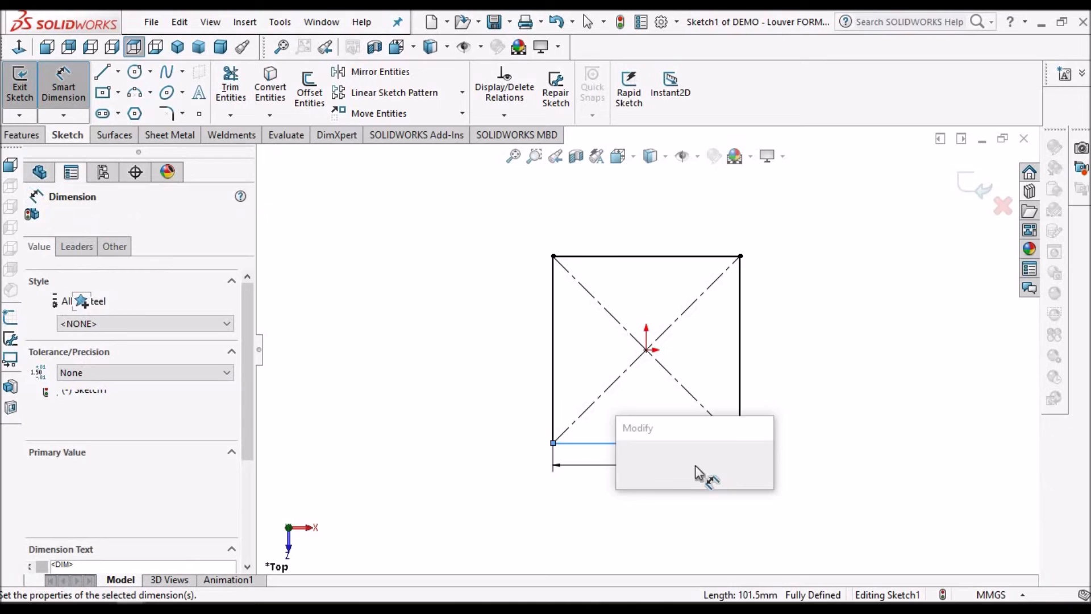
type("150")
key("Return")
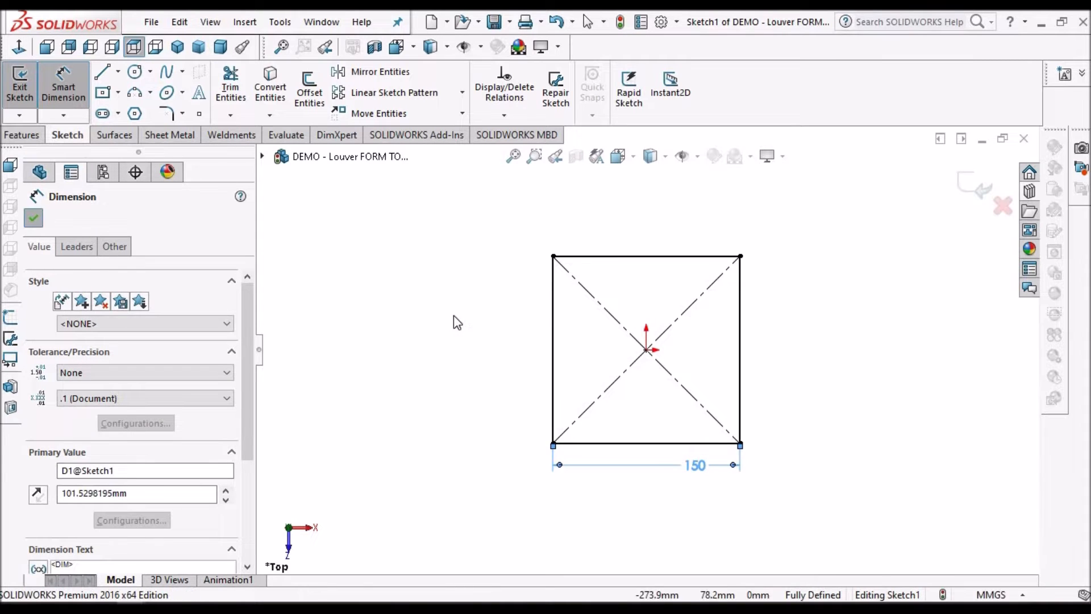
key("Escape")
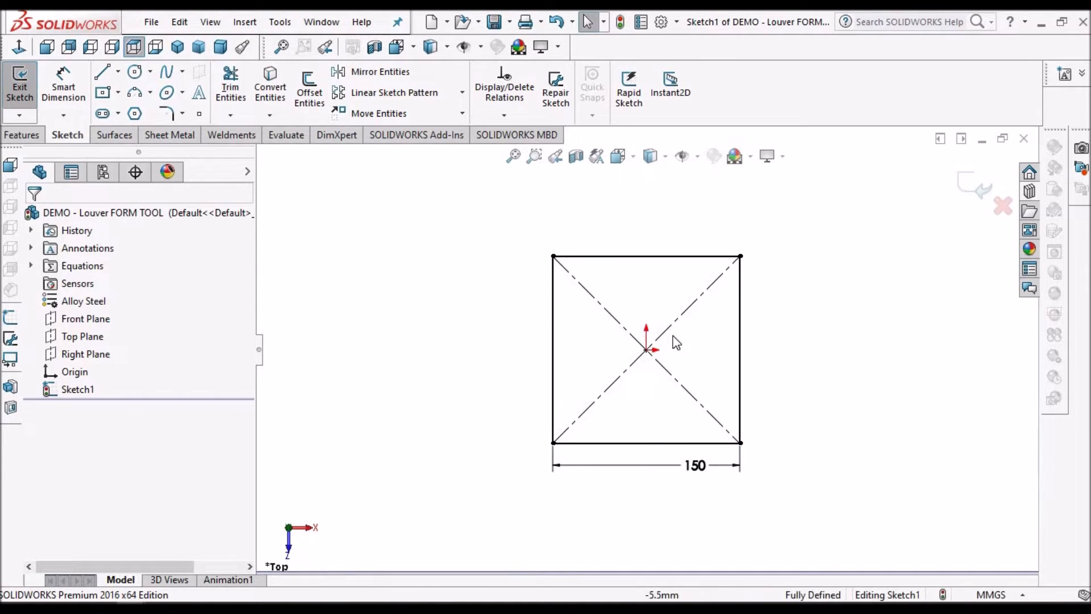
Extrude the square 10 mm downward from the sketch plane as a blind boss to form the base plate.
left_click(29, 136)
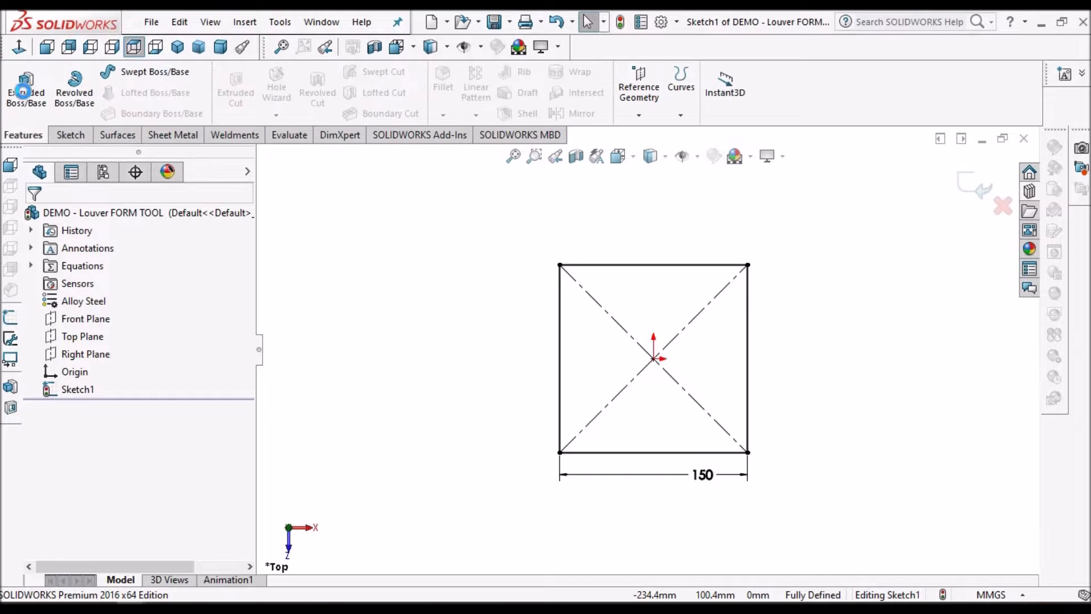
left_click(23, 91)
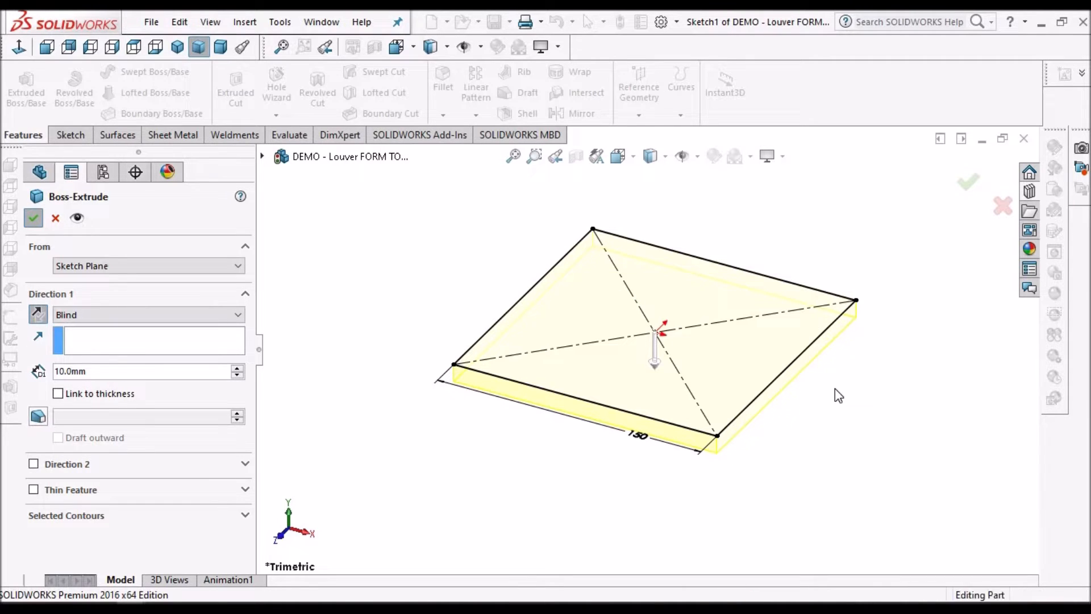
key("Return")
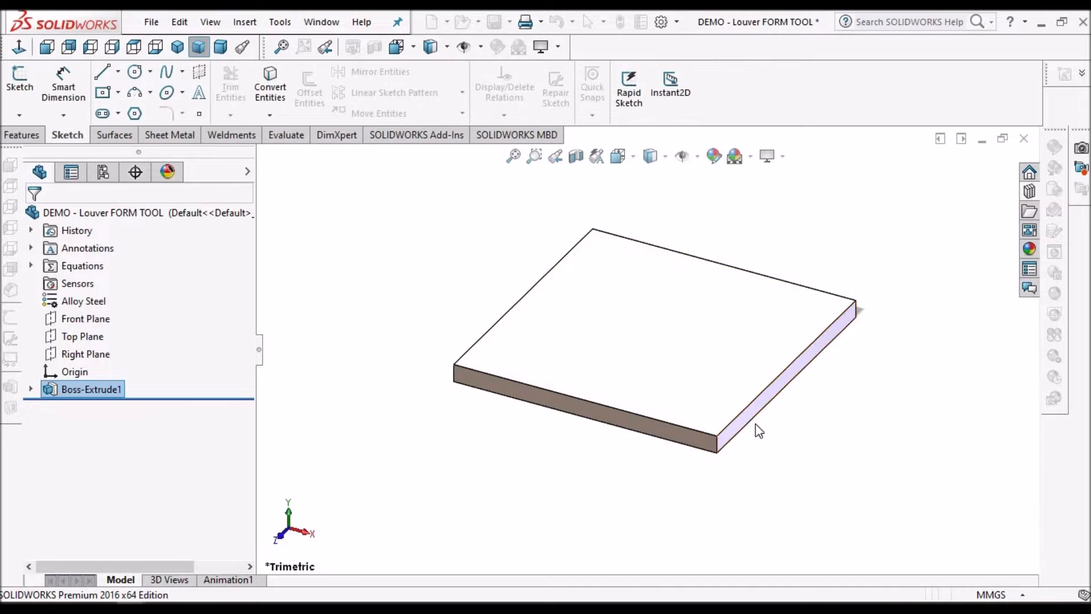
On the Right Plane, sketch a vertical line about 33 mm long down to the origin and a horizontal line along the plate's top edge.
scroll(675, 318, "up", 1)
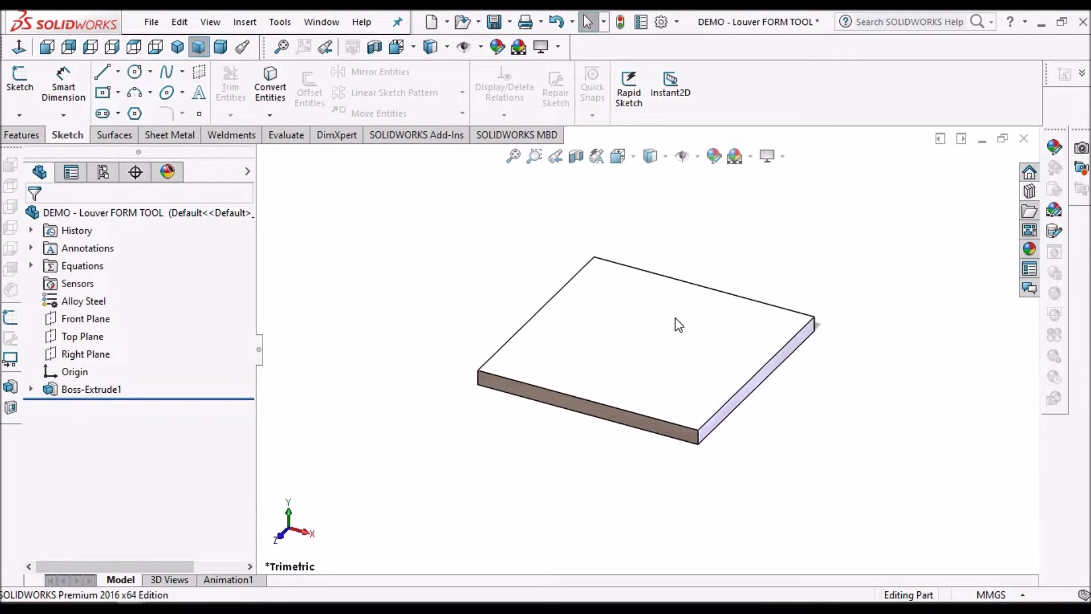
left_click(85, 354)
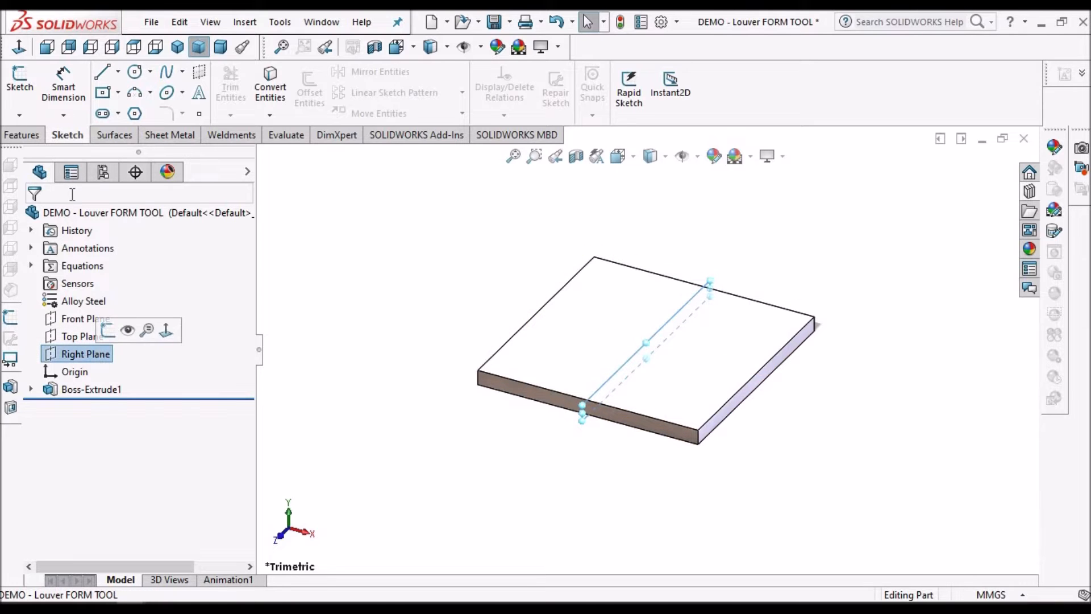
left_click(20, 80)
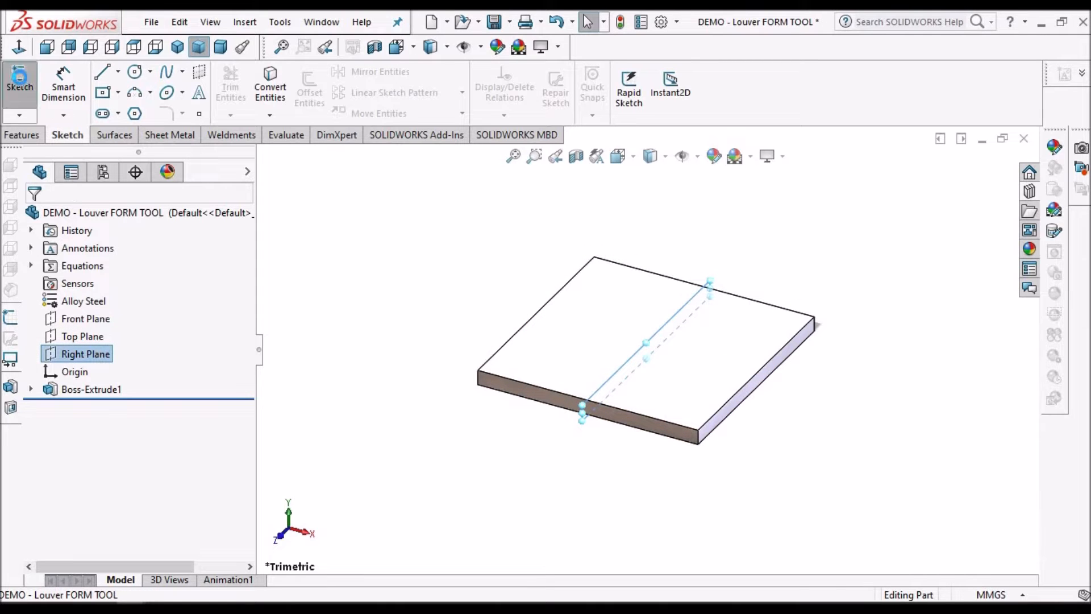
left_click(18, 49)
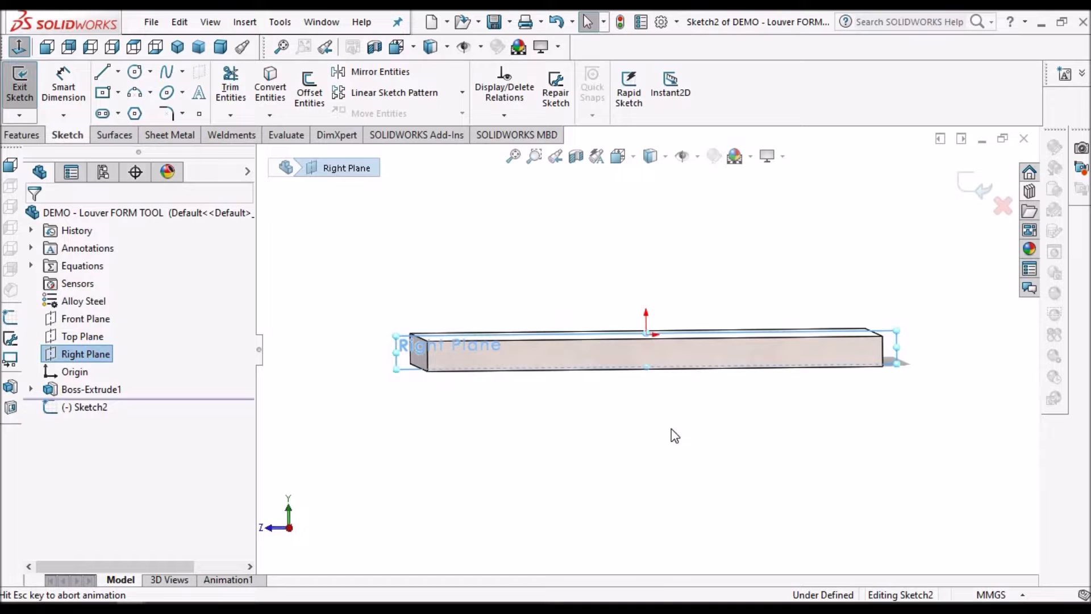
left_click(391, 182)
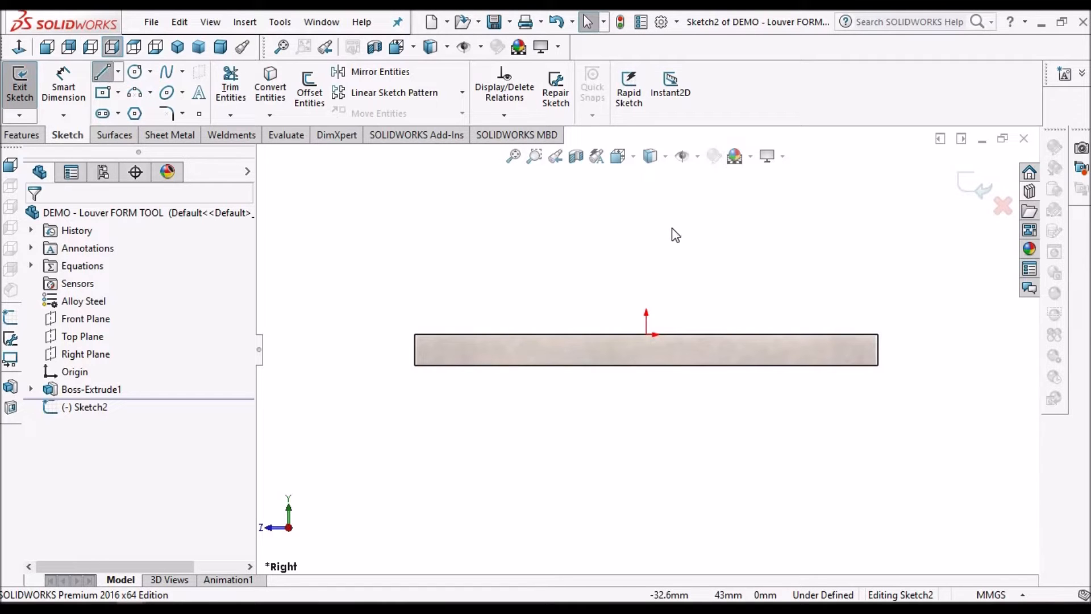
key("l")
left_click(648, 232)
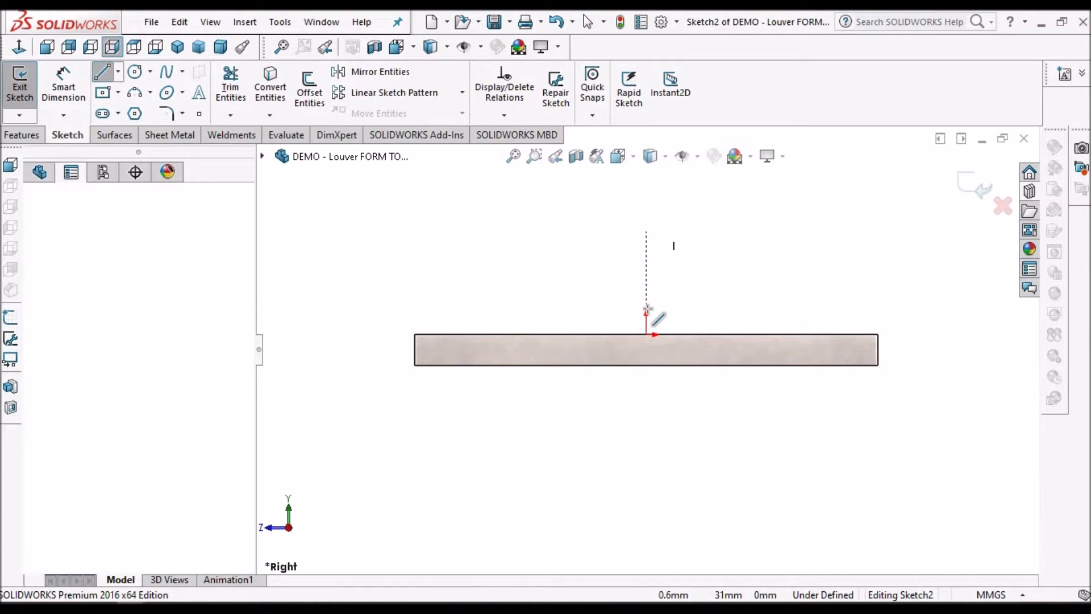
left_click(647, 333)
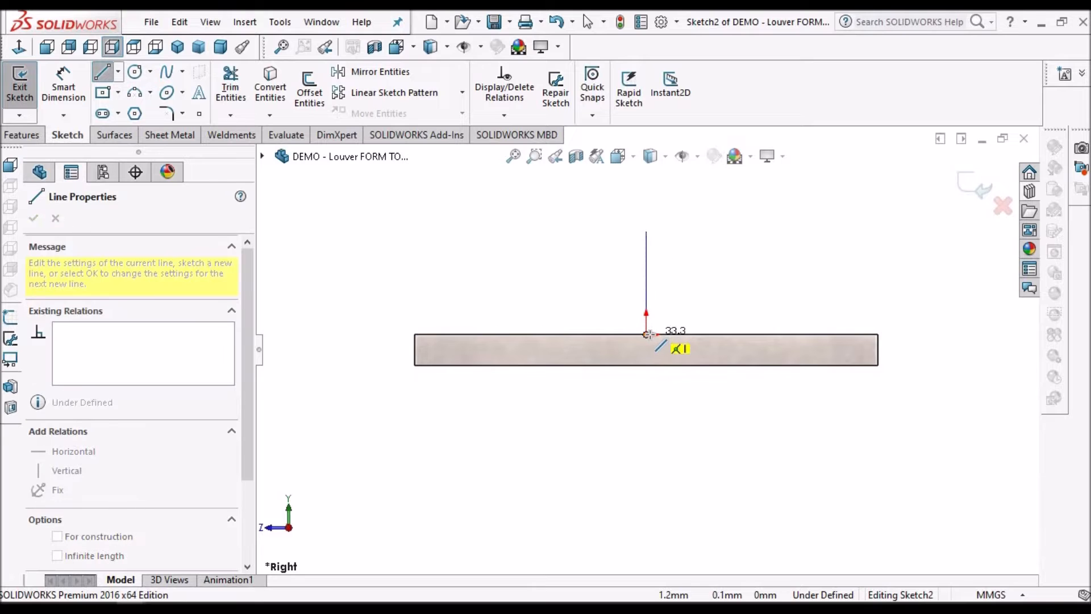
left_click(759, 331)
Close the profile with a 3 Point Arc of about 32.4 mm radius between the free ends of the two lines.
left_click(150, 92)
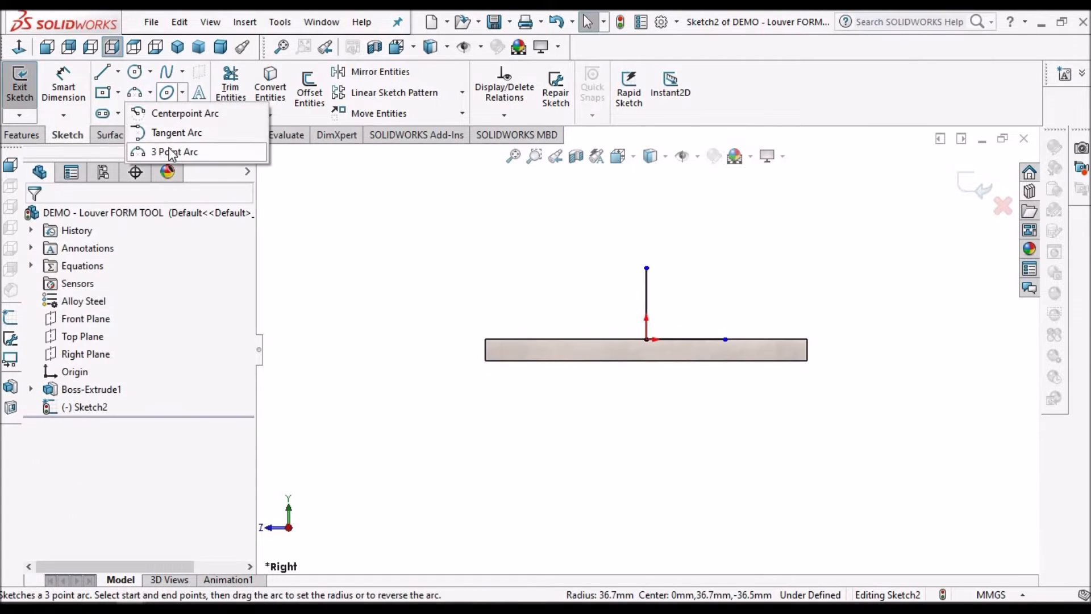
left_click(646, 267)
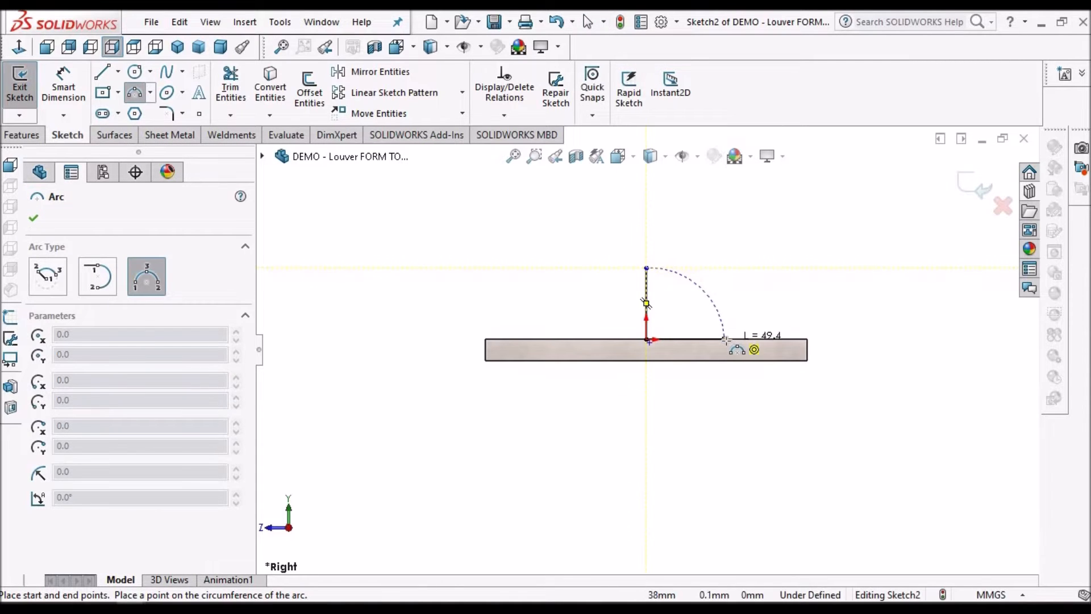
left_click(702, 285)
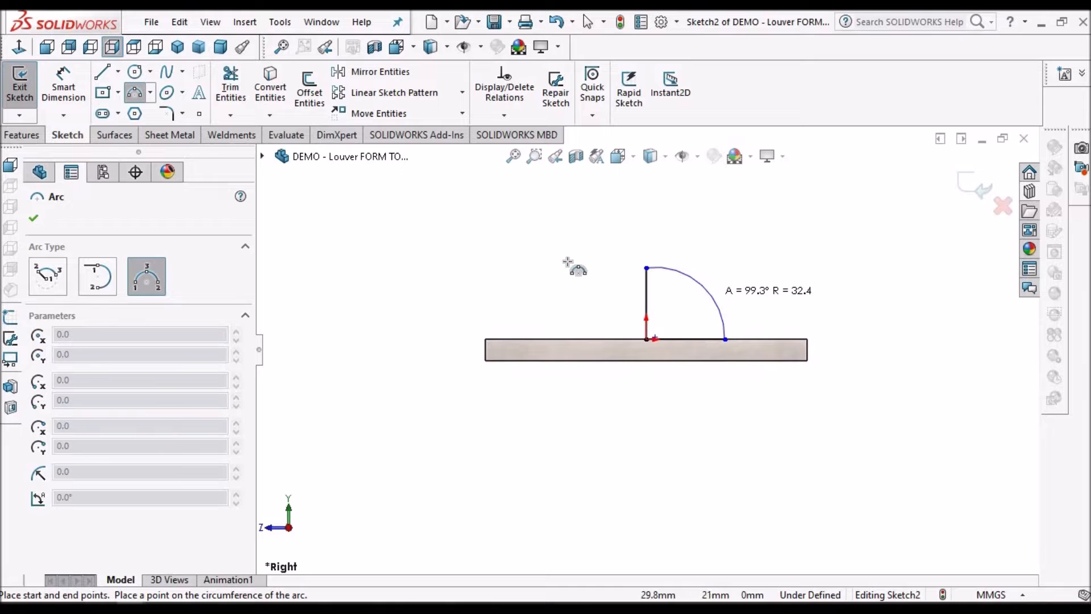
right_click(491, 223)
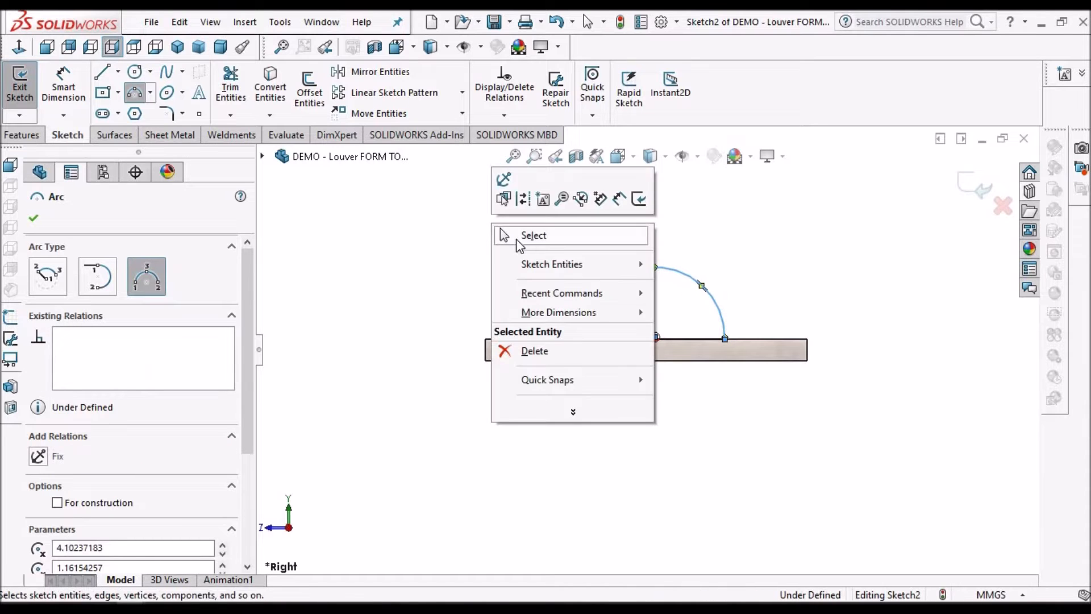
left_click(515, 238)
left_click(490, 252)
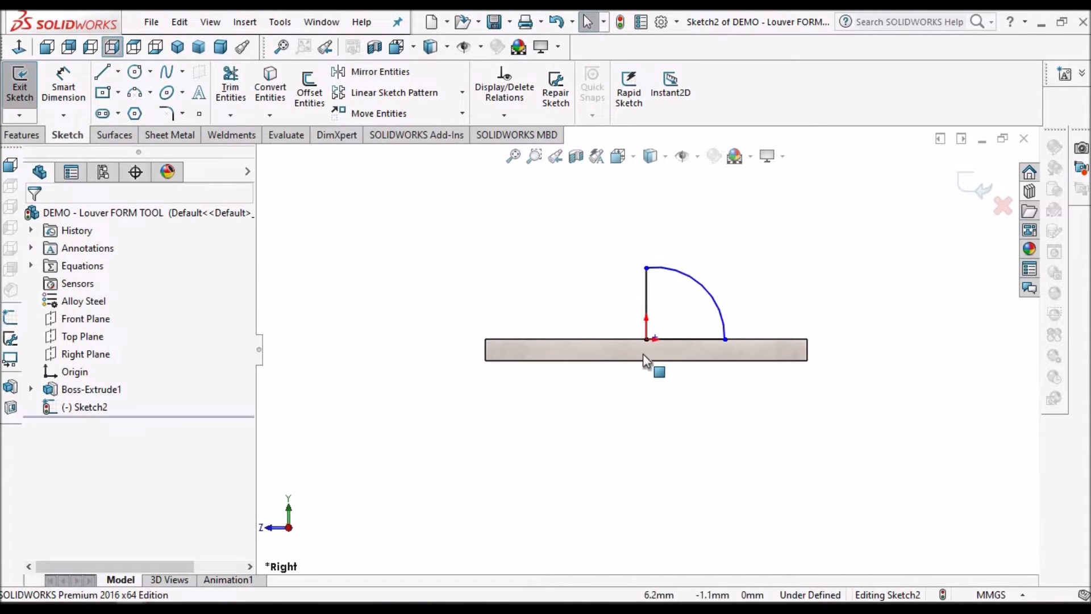
Merge the arc's center point with the corner of the two lines at the origin.
scroll(643, 353, "down", 3)
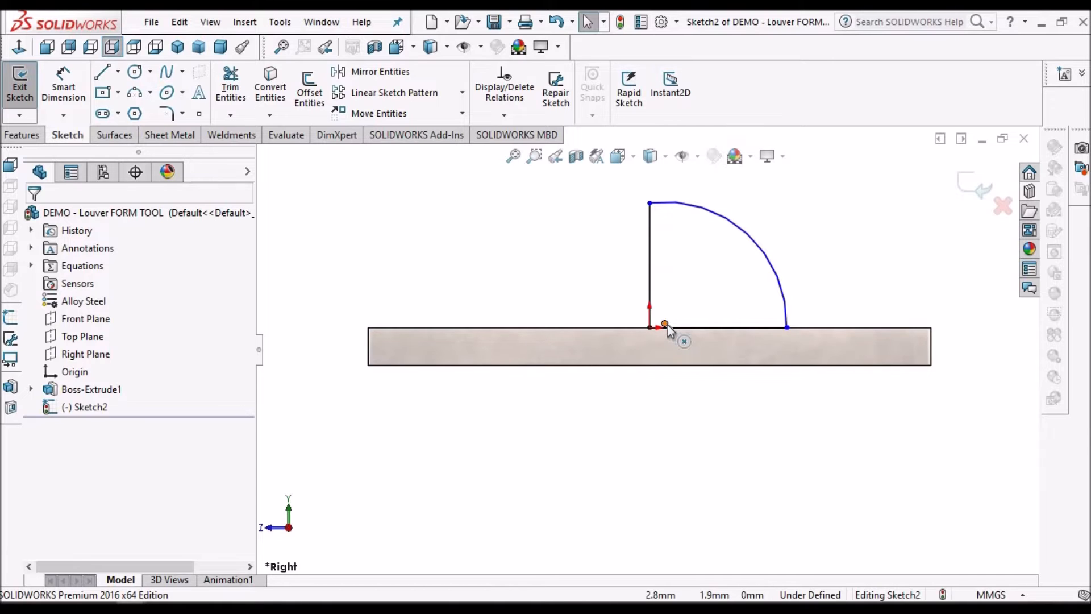
left_click(668, 325)
left_click(653, 328, "ctrl")
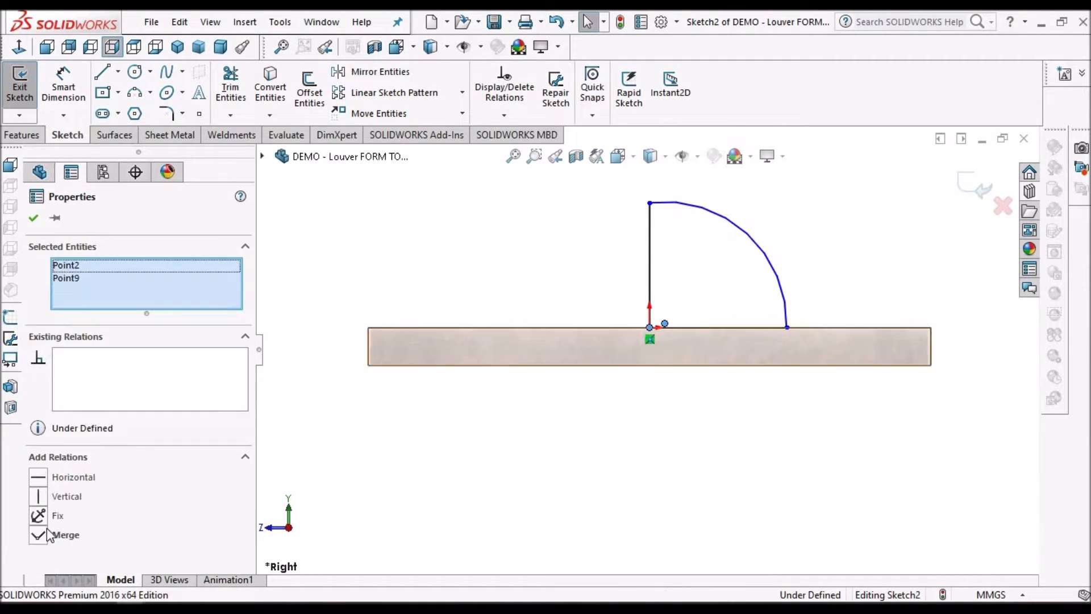
left_click(38, 534)
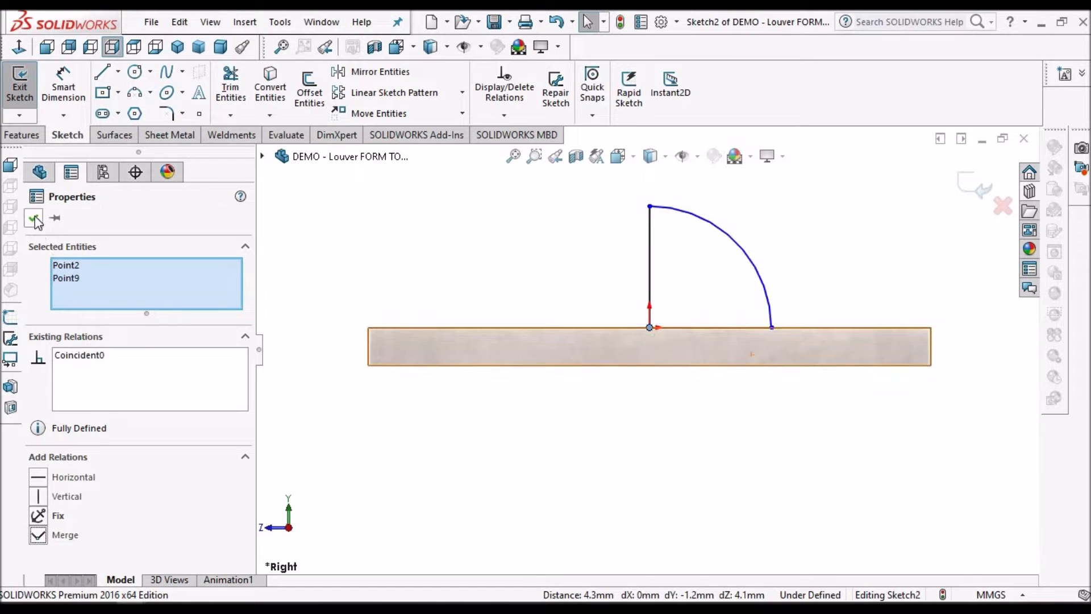
left_click(34, 217)
key("f")
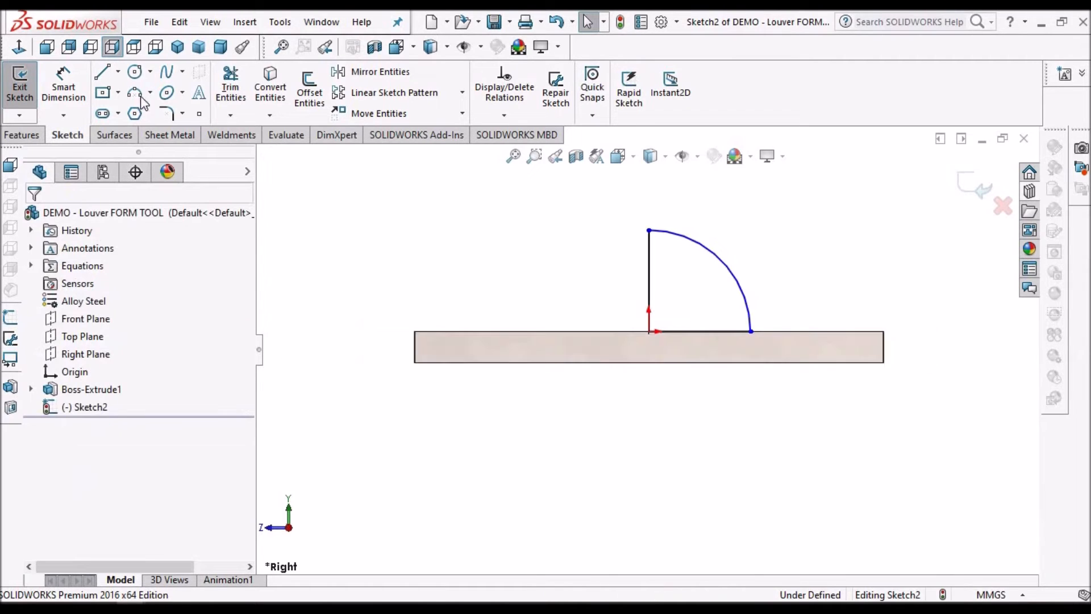
Dimension the profile's horizontal line to 20 mm.
left_click(64, 89)
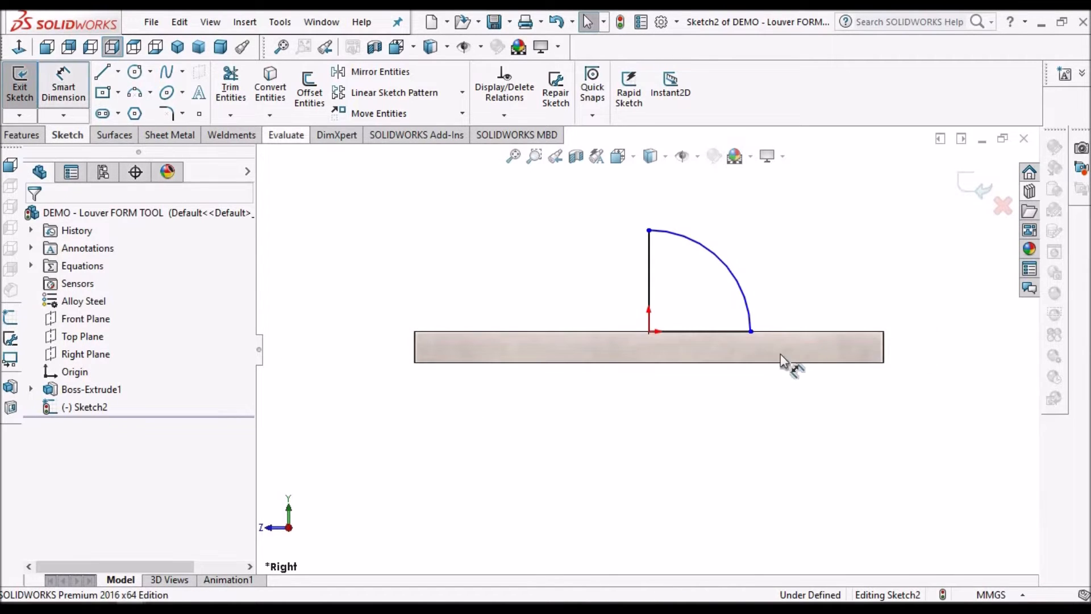
left_click(699, 331)
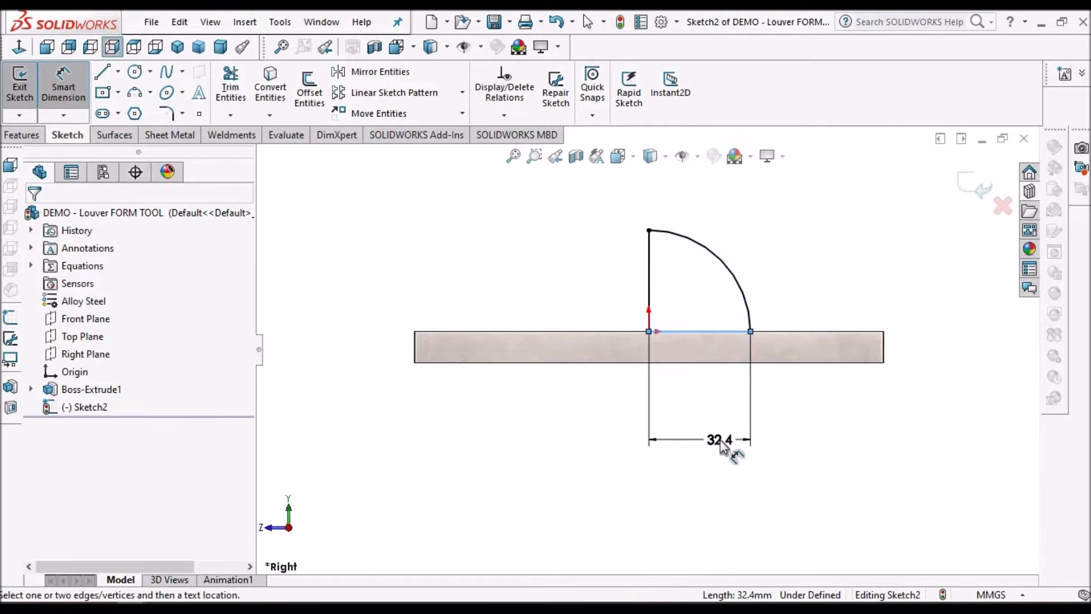
left_click(724, 448)
type("20")
key("Return")
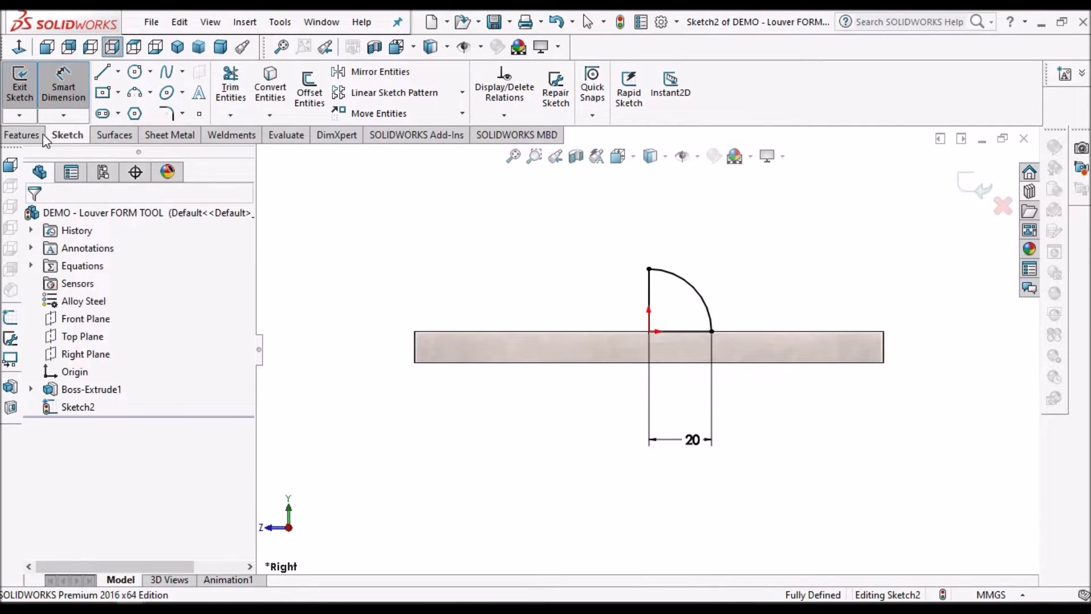
Extrude the quarter-round profile 80 mm as a Mid Plane boss merged with the base plate.
left_click(24, 135)
left_click(26, 91)
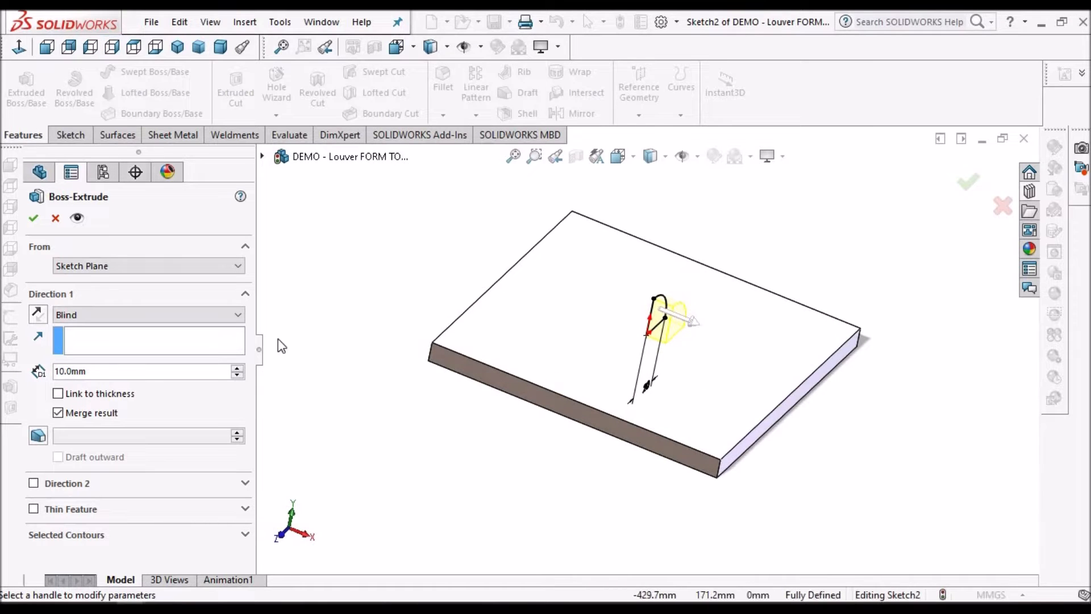
left_click(237, 316)
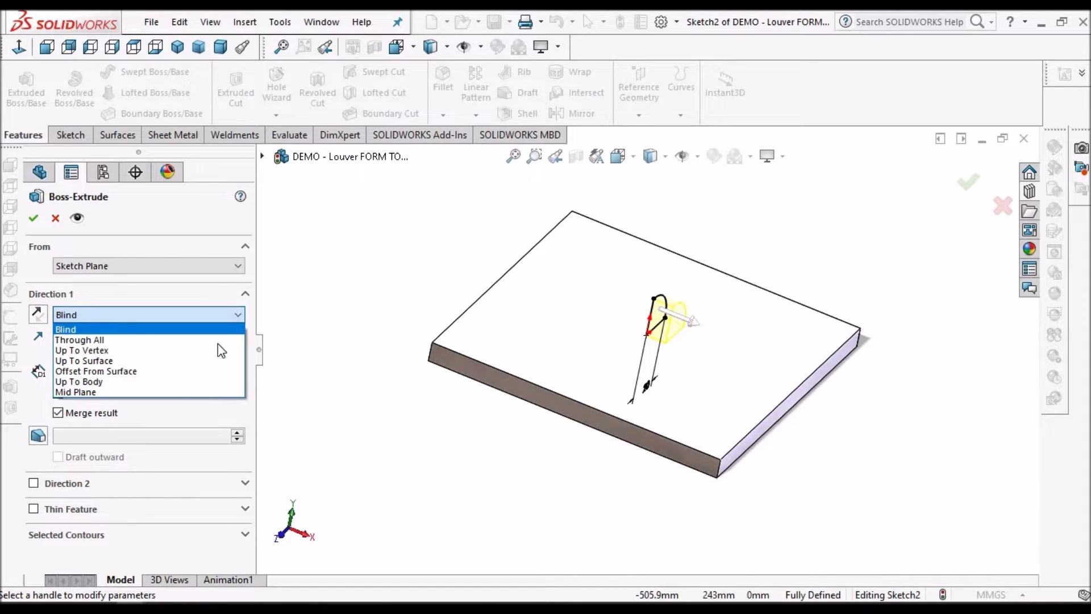
left_click(192, 392)
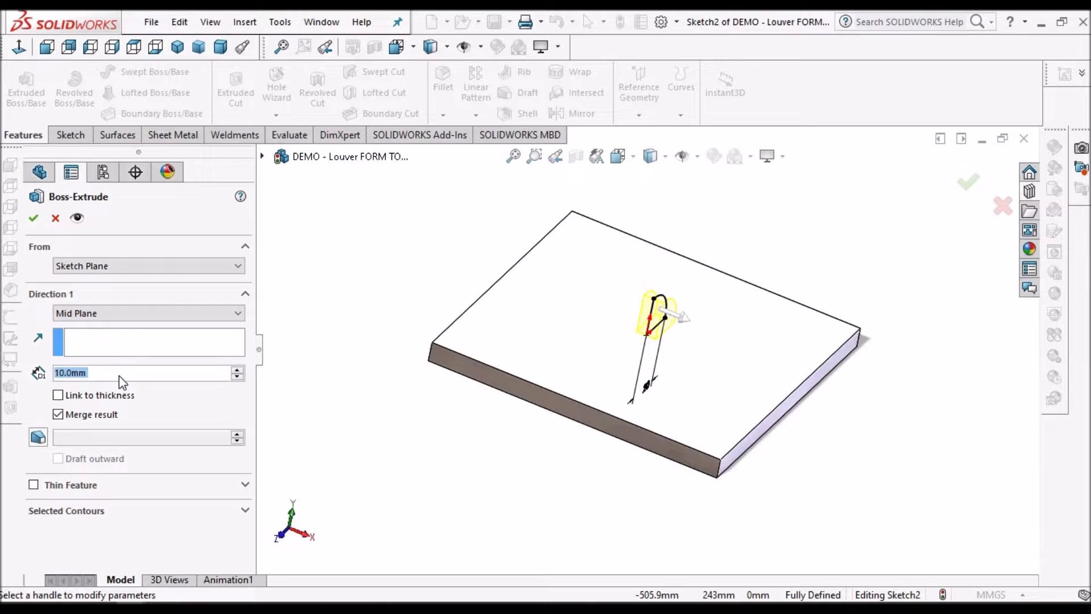
type("80")
key("Return")
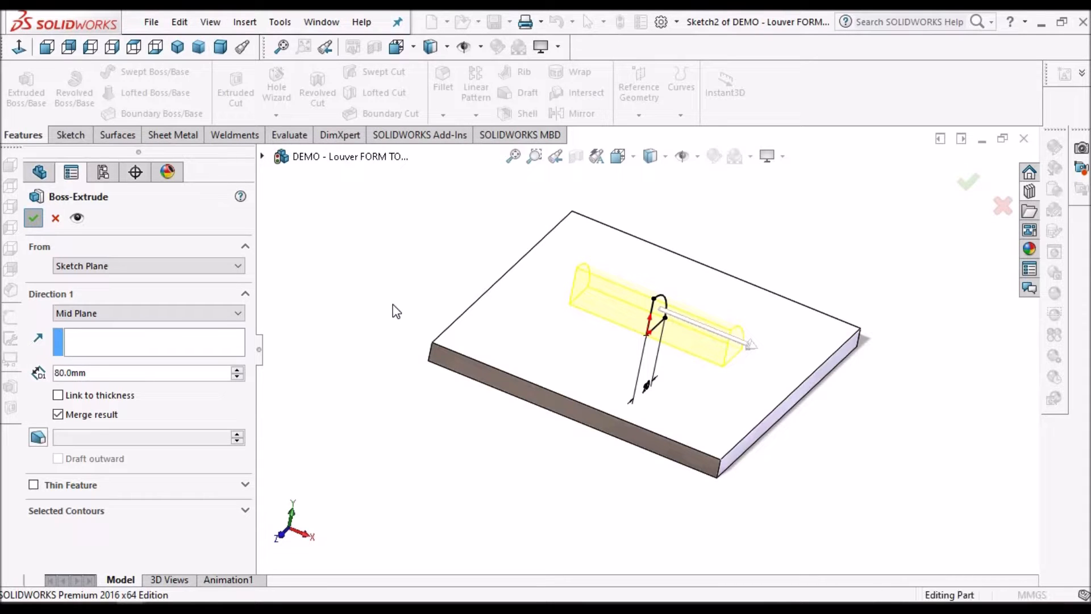
Start a sketch on the +X quarter-round end face of the louver boss and convert its edges into sketch entities.
scroll(733, 384, "up", 2)
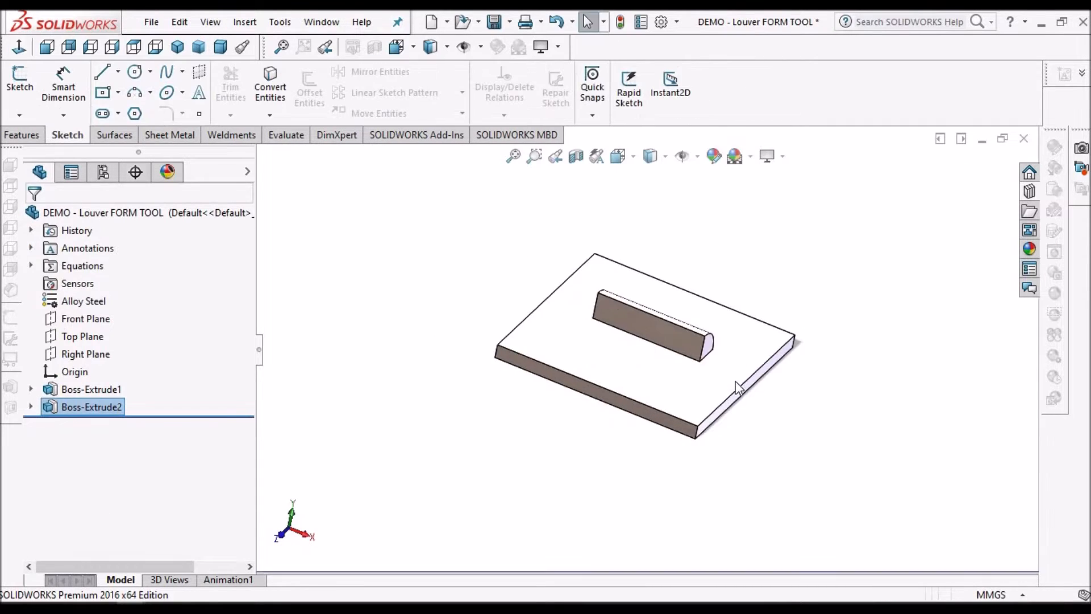
middle_click_drag(738, 370, 672, 341)
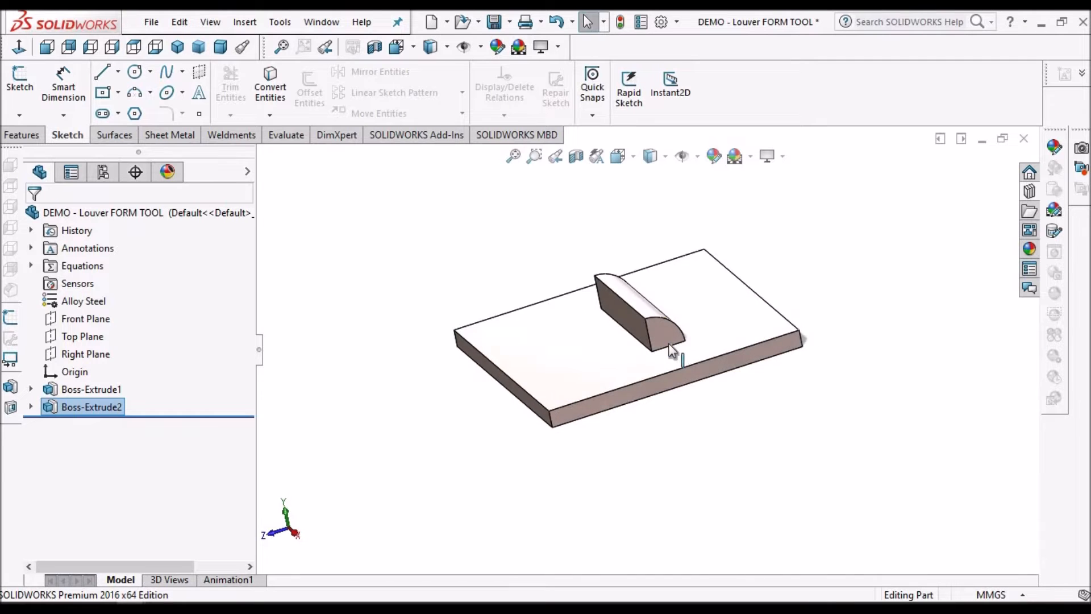
scroll(671, 347, "down", 3)
scroll(668, 341, "down", 1)
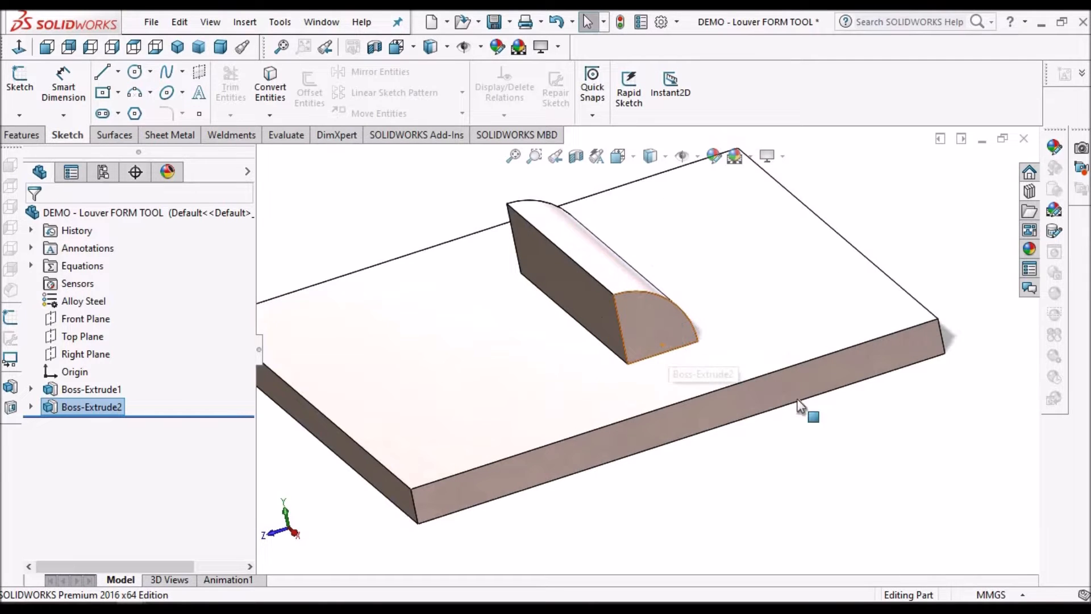
left_click(667, 348)
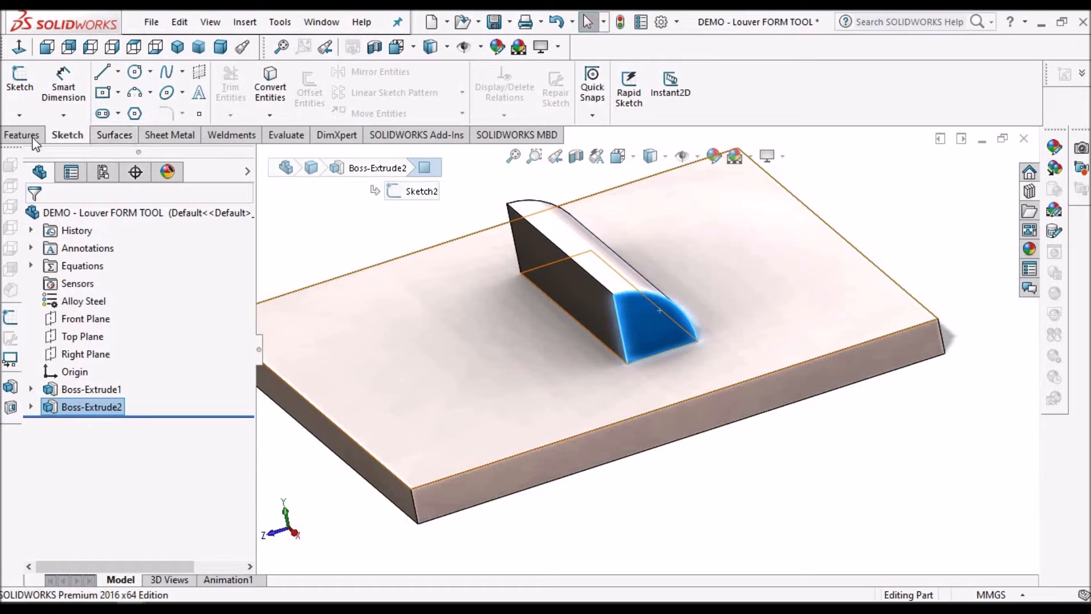
left_click(17, 77)
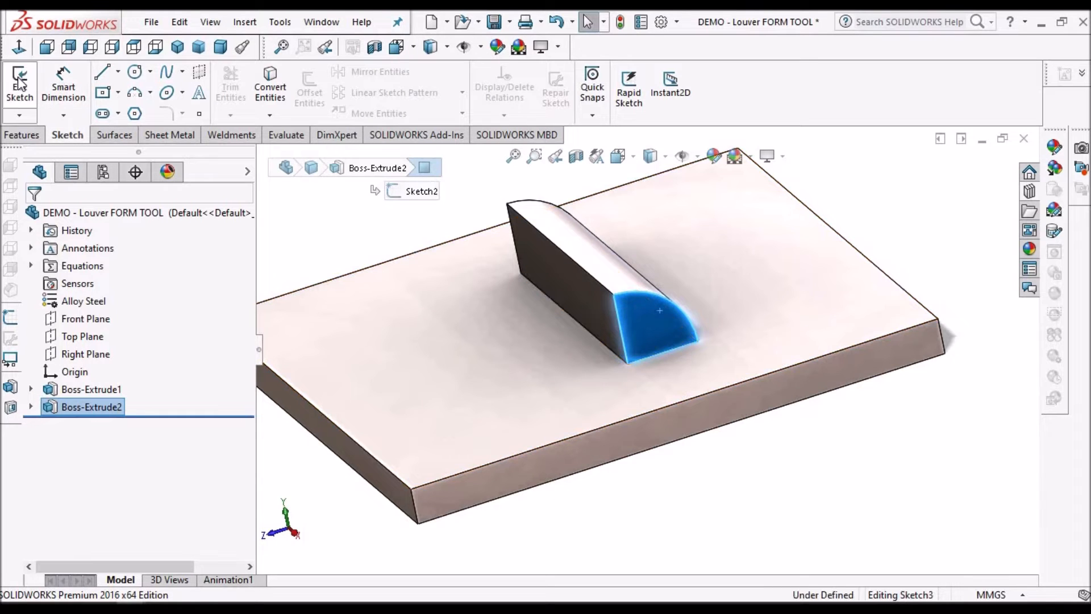
left_click(271, 85)
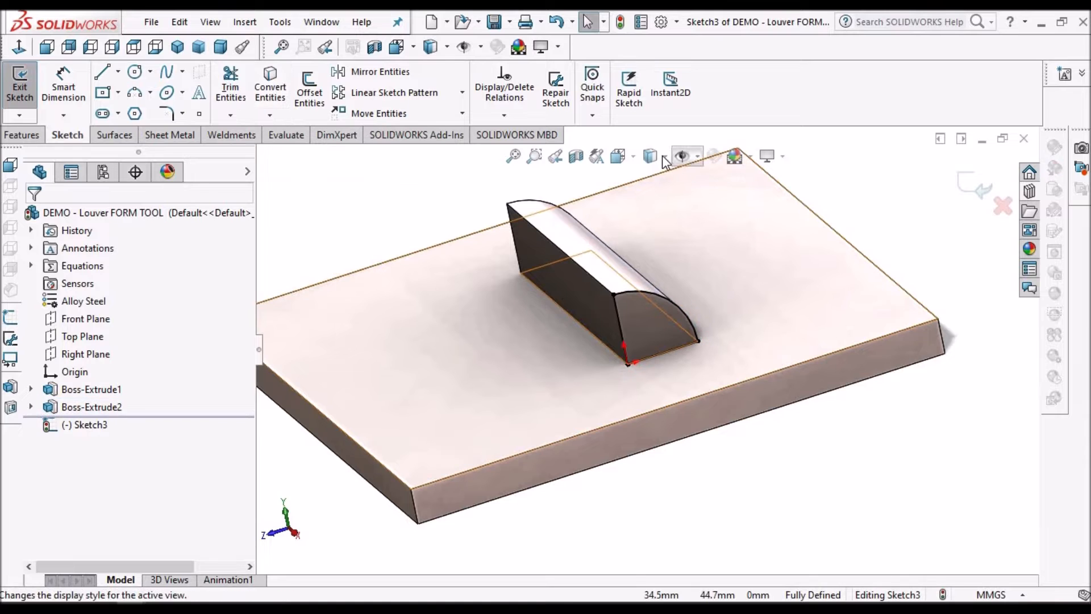
left_click(650, 268)
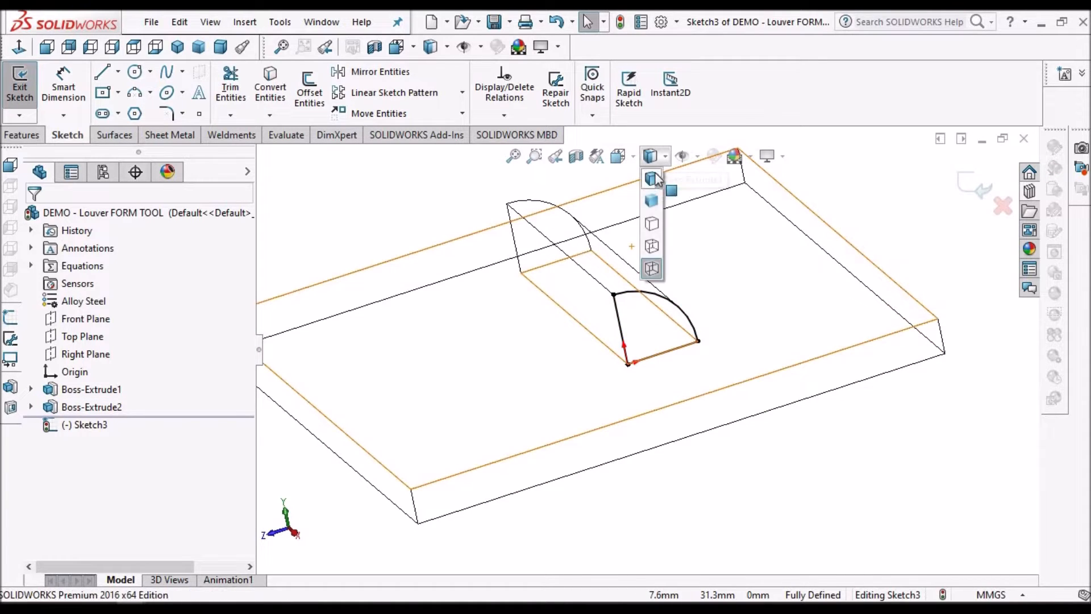
left_click(651, 174)
Revolve the converted end profile 90 degrees about its vertical line to round off that end of the louver boss.
left_click(23, 137)
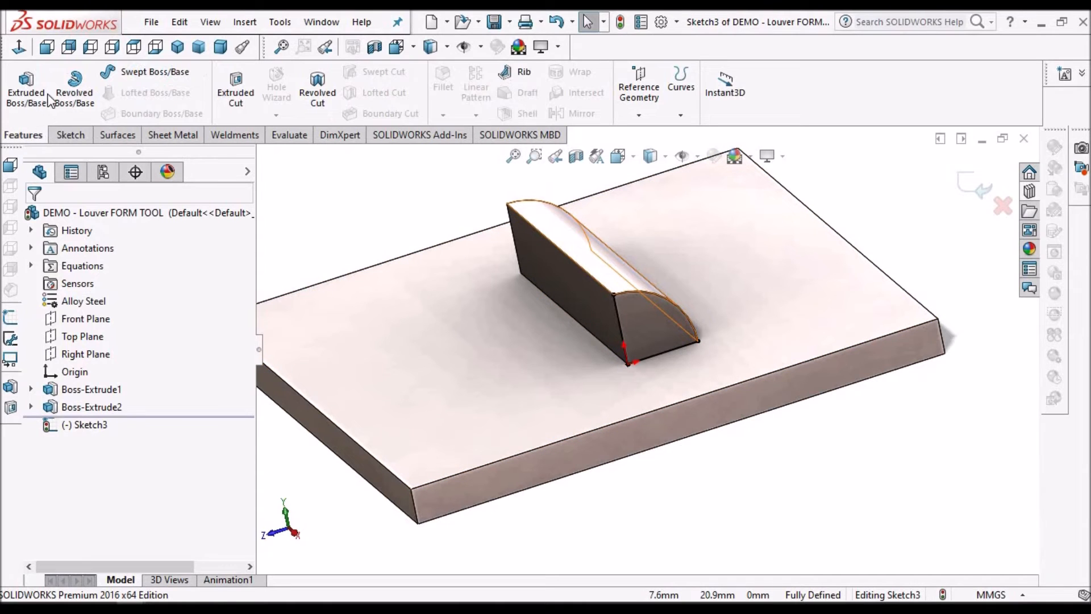
left_click(74, 97)
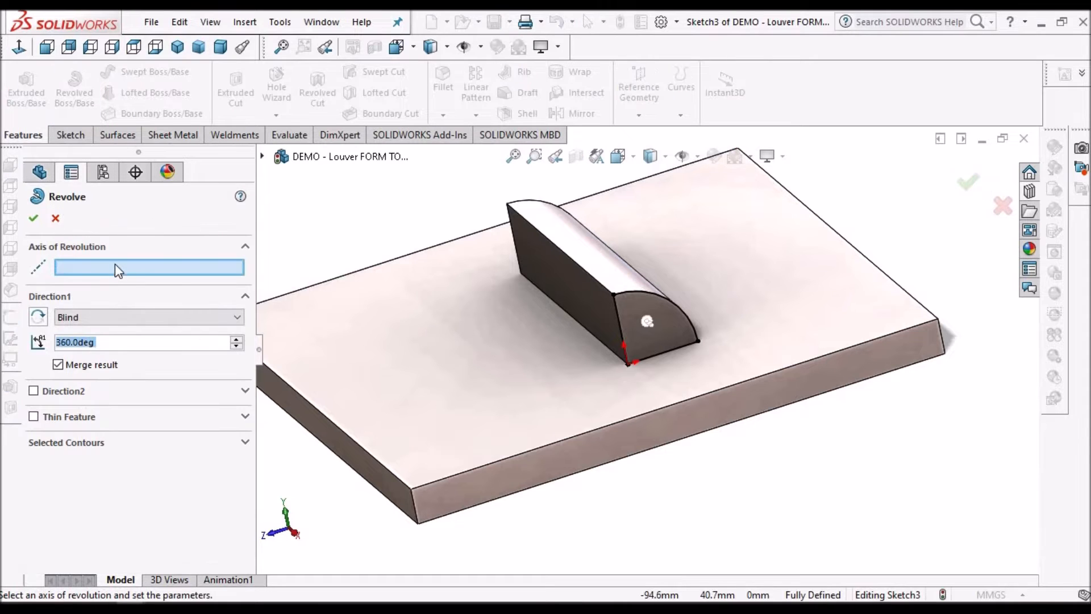
left_click(115, 264)
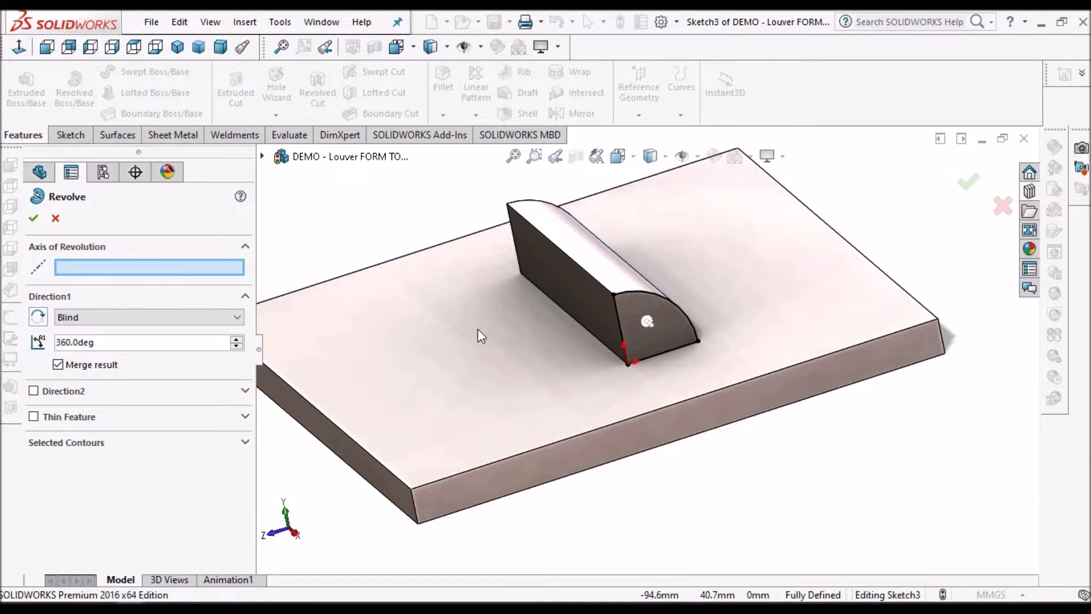
left_click(625, 340)
scroll(625, 342, "down", 5)
scroll(622, 337, "down", 3)
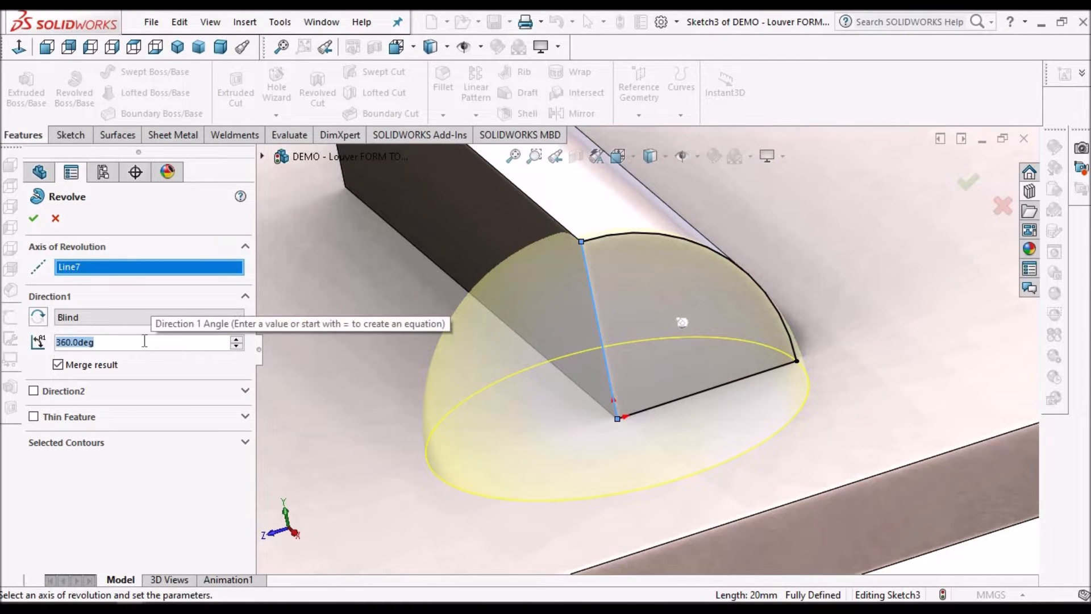
type("90")
key("Return")
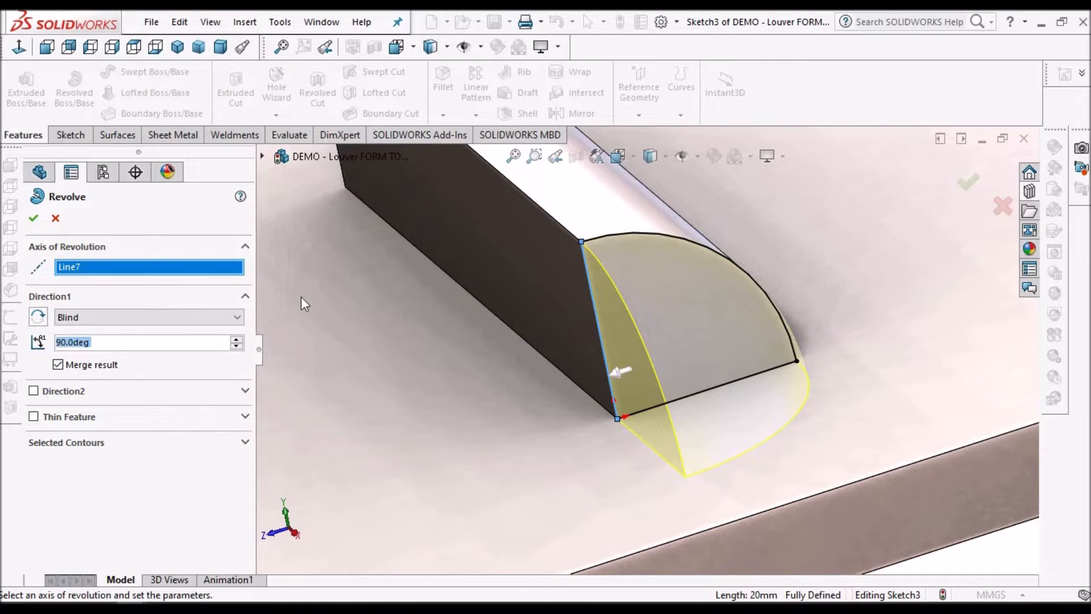
scroll(545, 339, "up", 5)
middle_click_drag(545, 338, 550, 390)
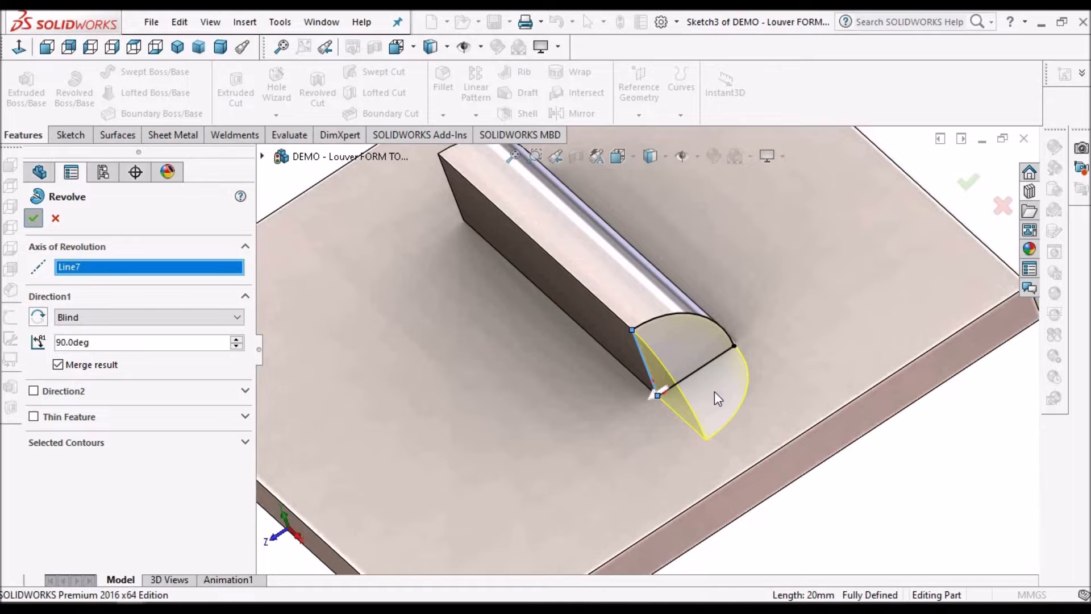
key("Return")
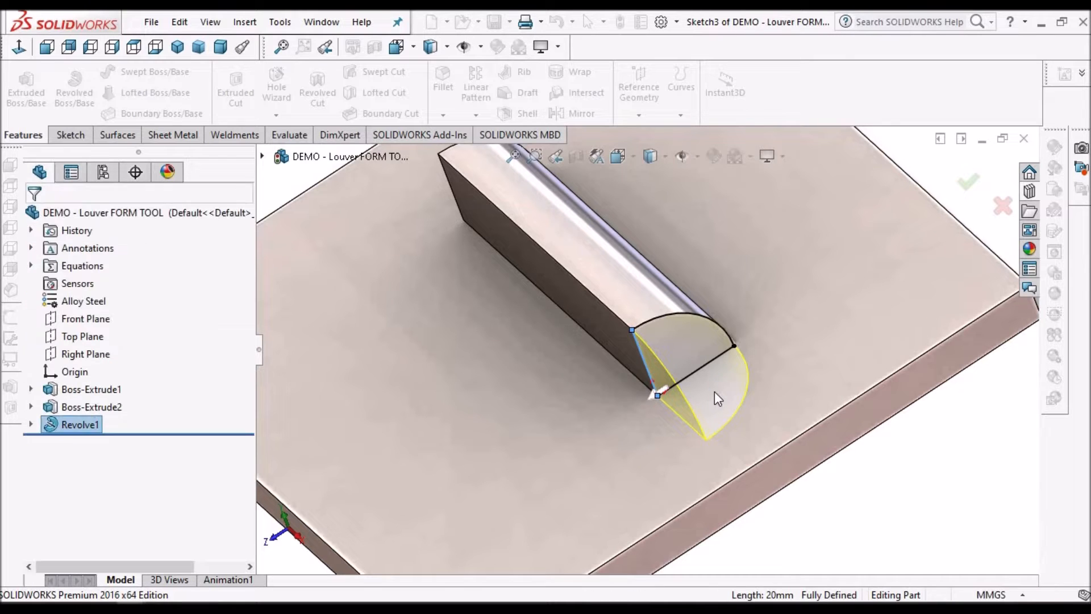
Start a sketch on the opposite flat end face of the louver boss and convert its edges into sketch entities.
middle_click_drag(776, 368, 805, 432)
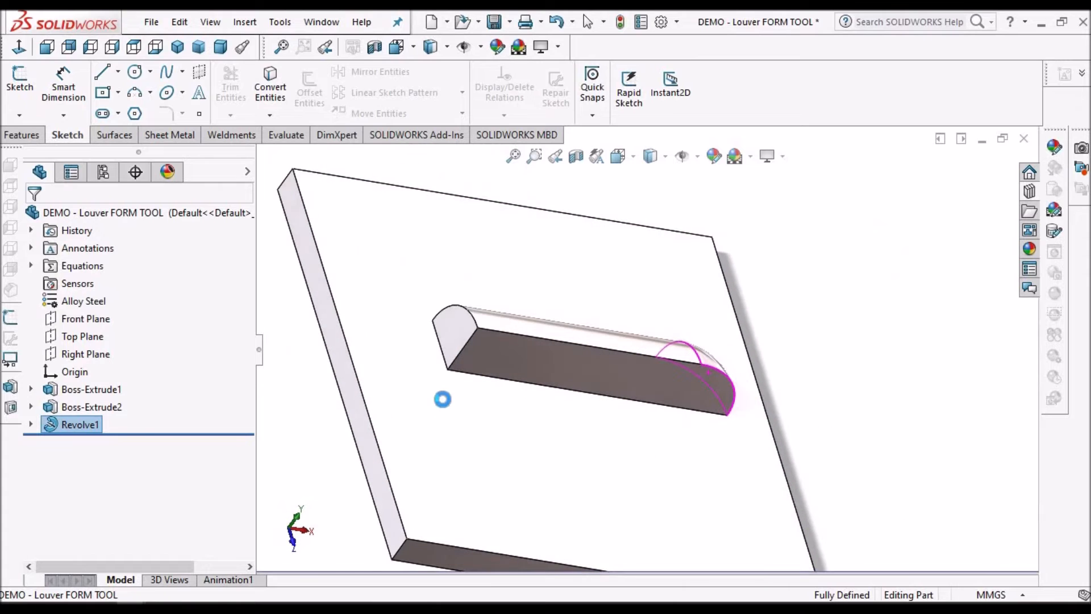
scroll(480, 301, "down", 5)
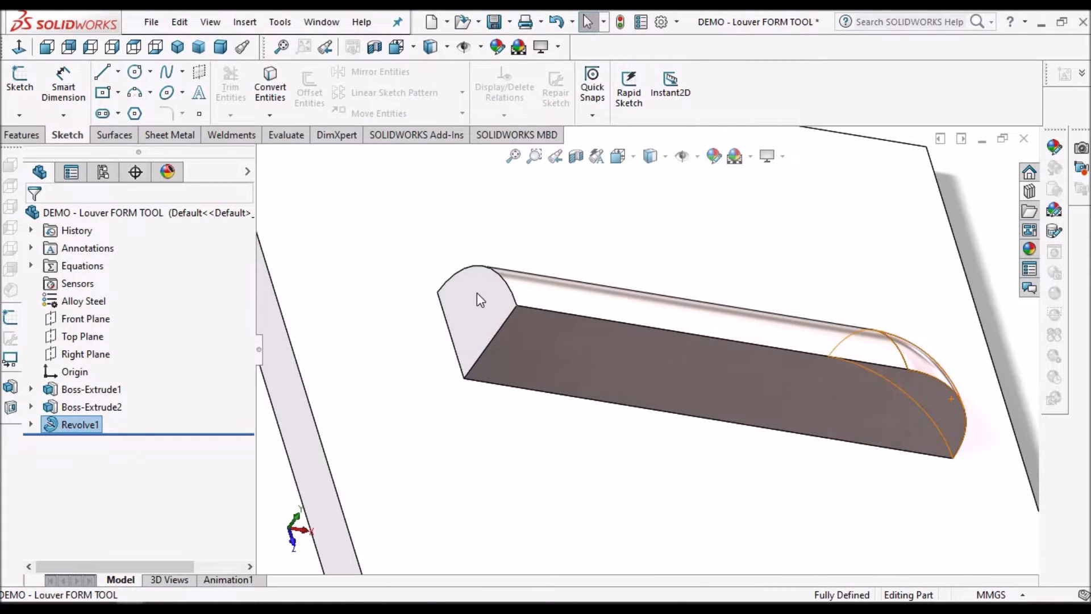
left_click(481, 299)
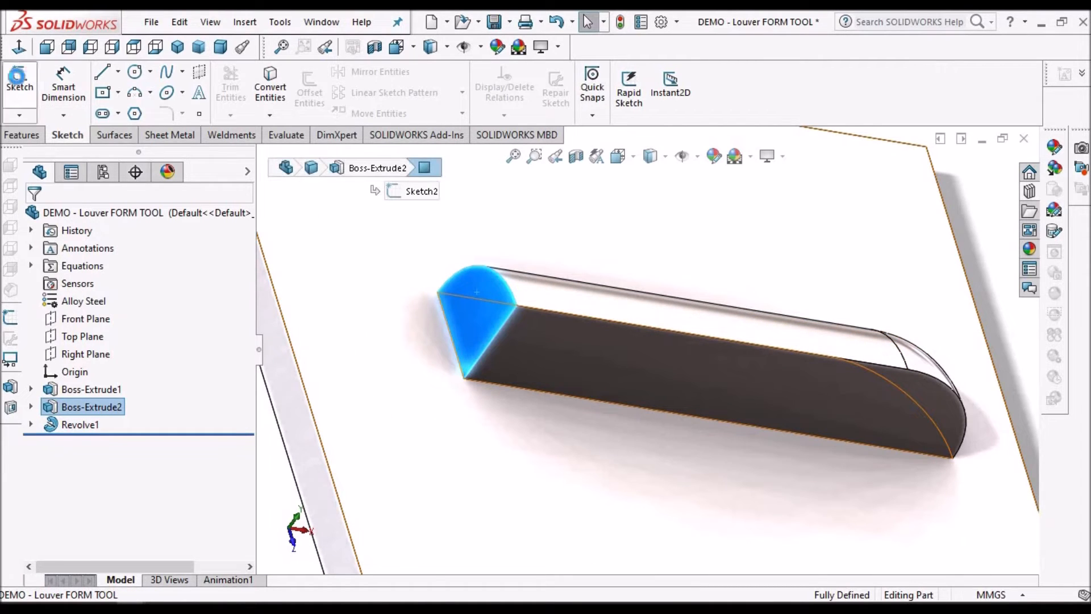
left_click(18, 78)
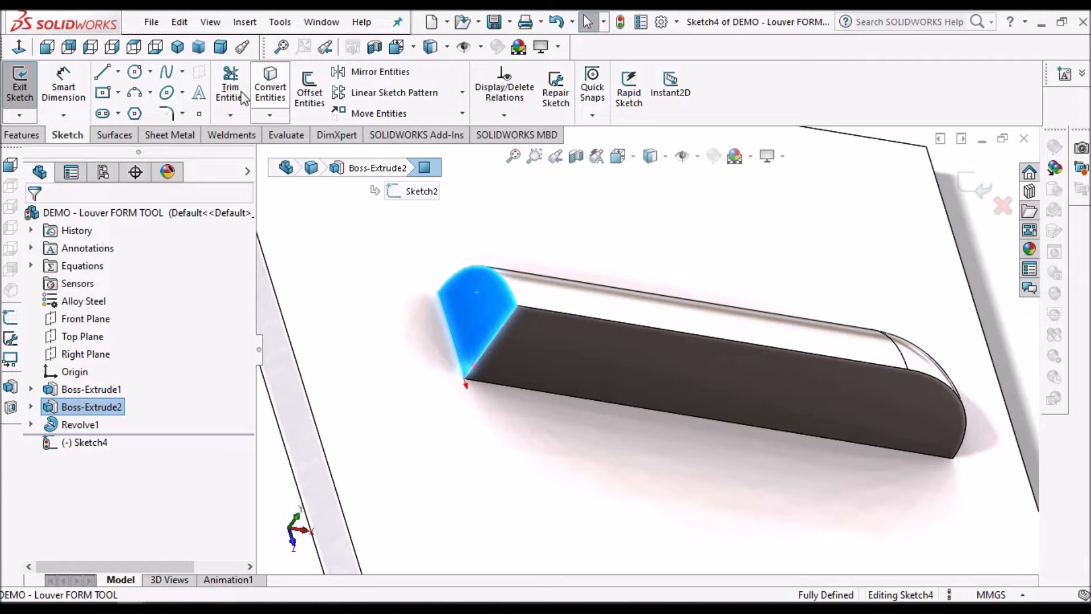
Revolve the converted end profile 90 degrees about its vertical line to round off the remaining flat end of the louver boss.
left_click(19, 137)
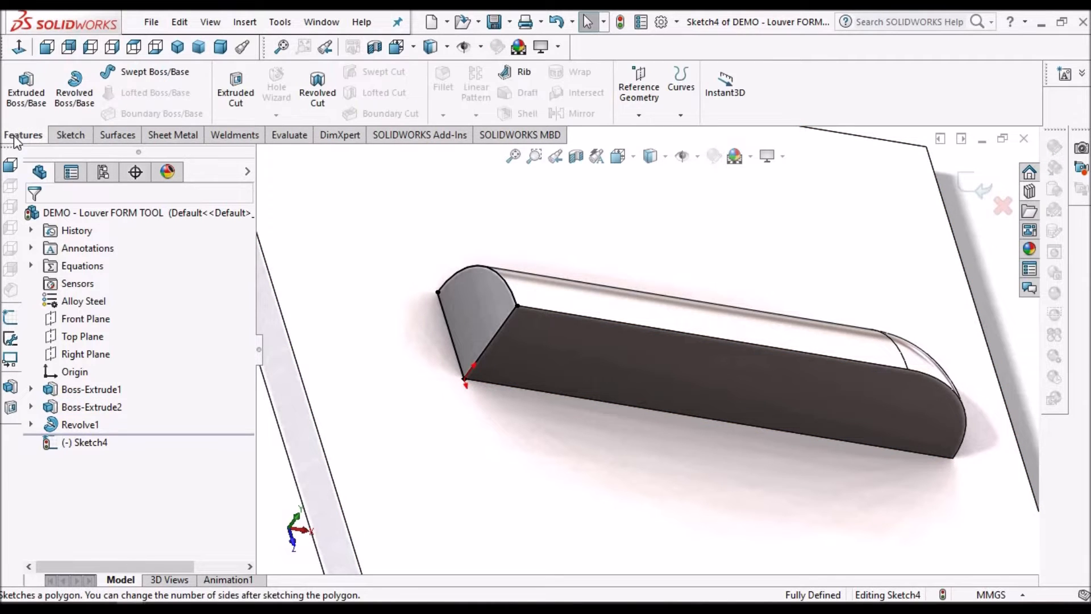
left_click(75, 93)
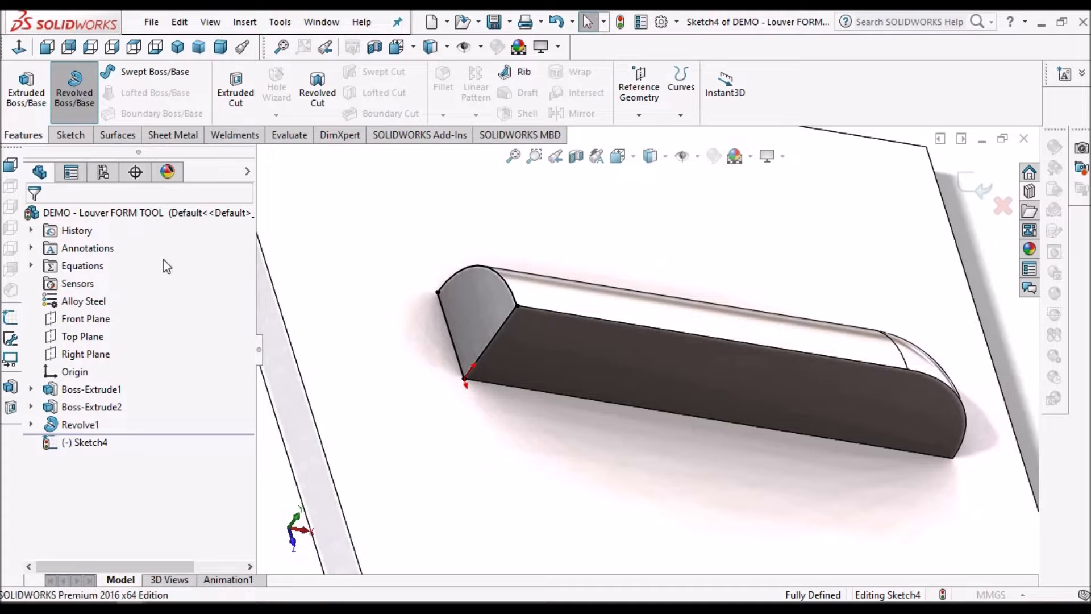
left_click(503, 334)
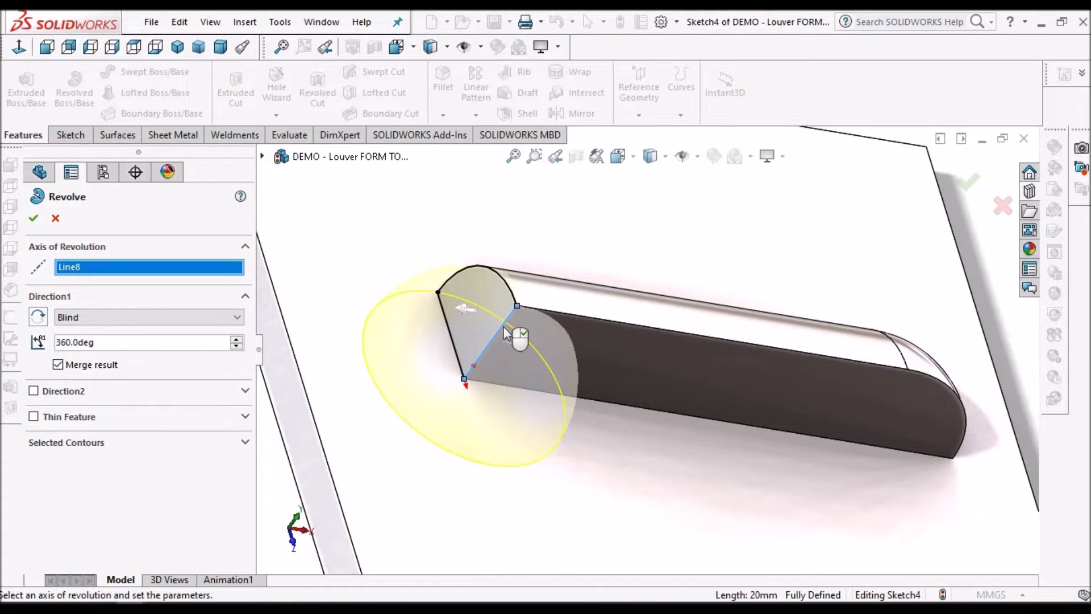
middle_click_drag(504, 334, 622, 303)
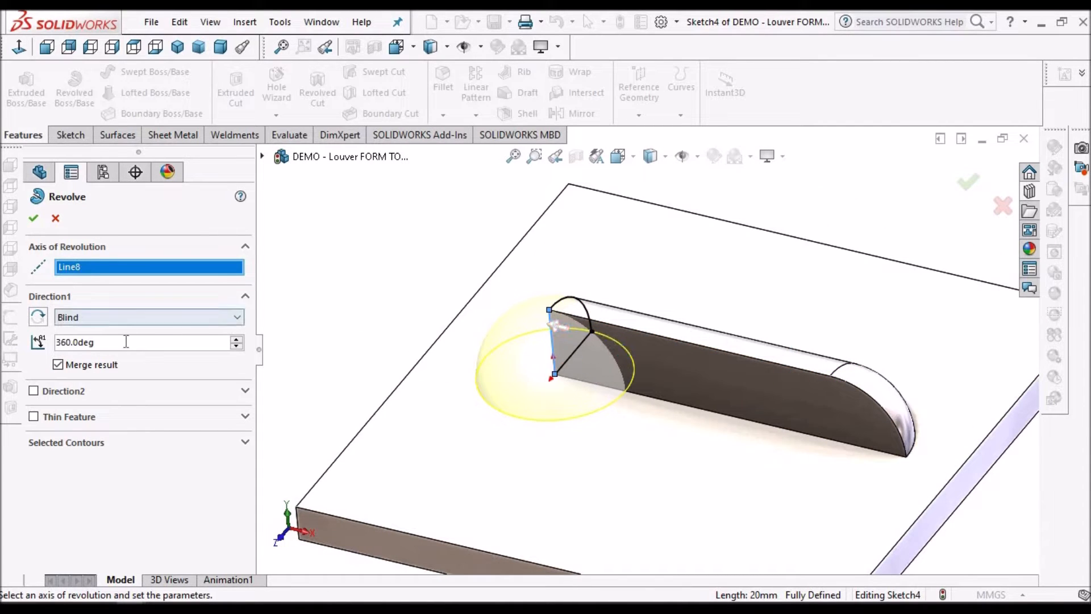
type("90")
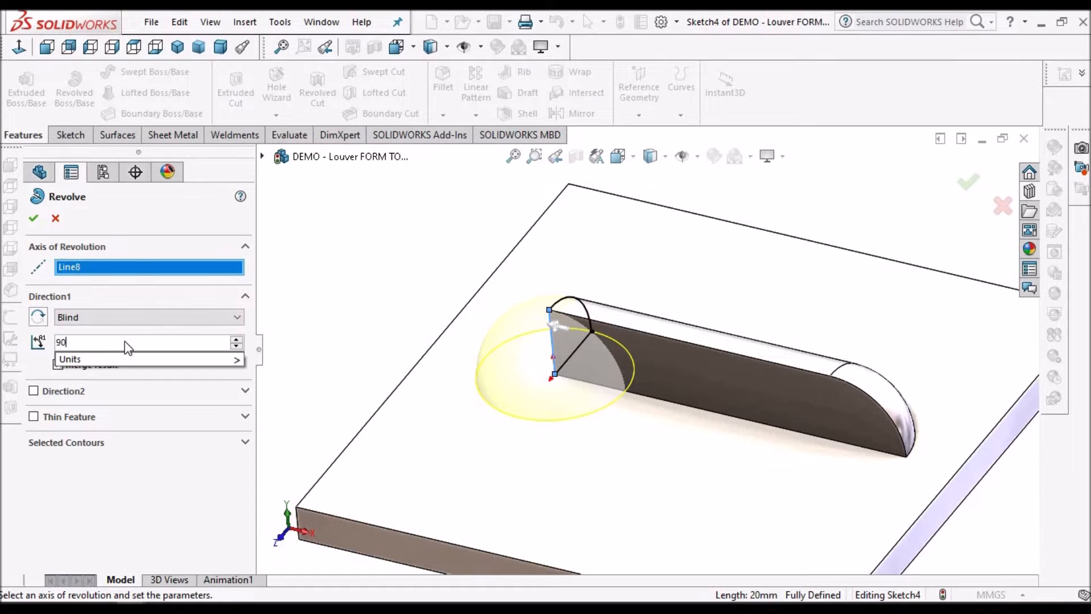
key("Return")
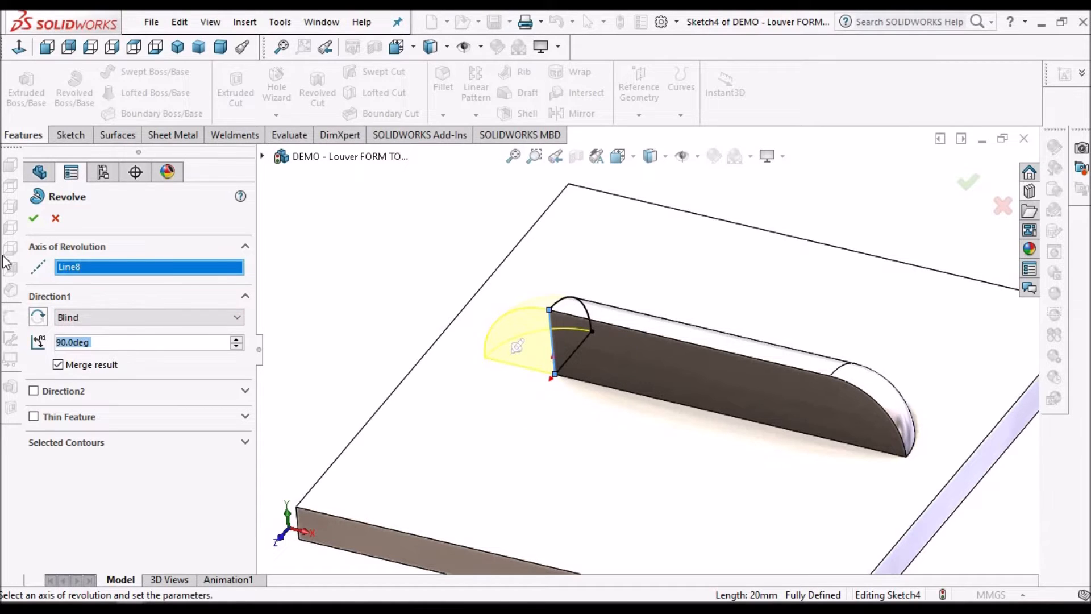
left_click(34, 219)
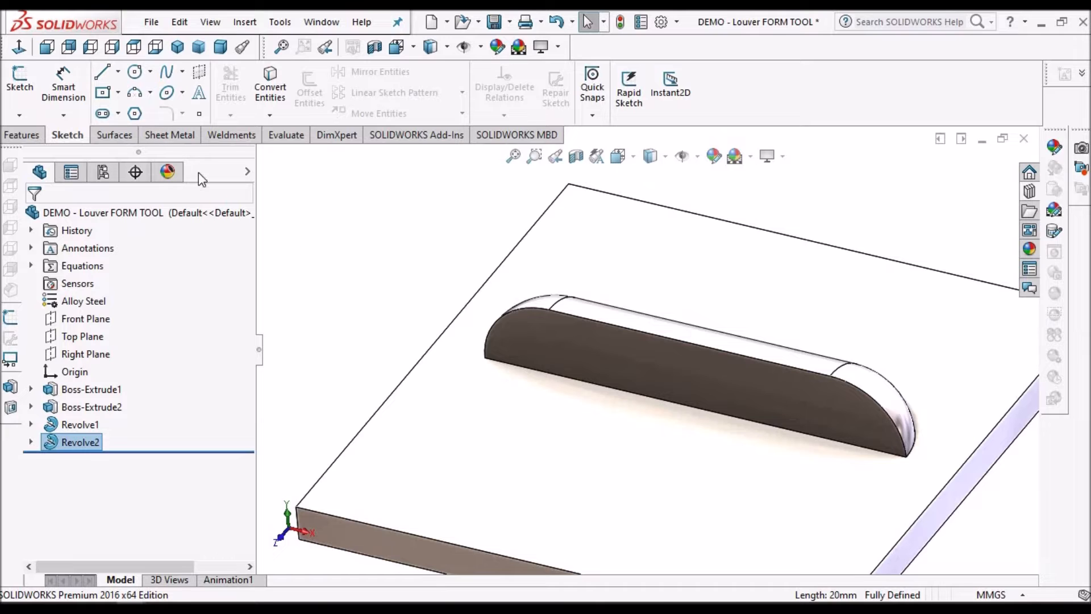
Fillet the tangent edge where the curved louver meets the base plate with a 5 mm symmetric radius.
left_click(7, 138)
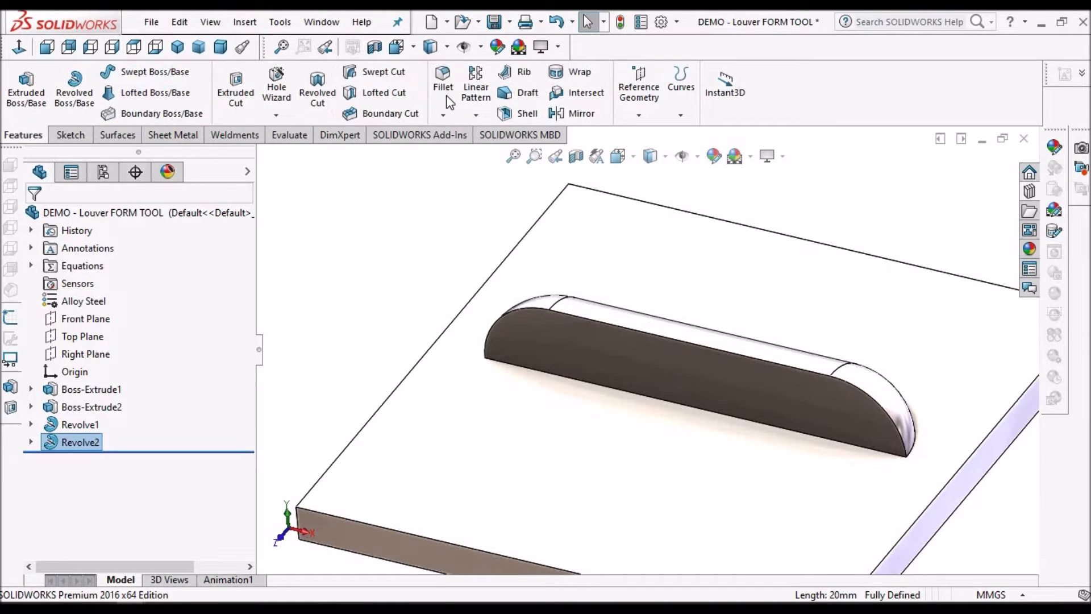
left_click(448, 98)
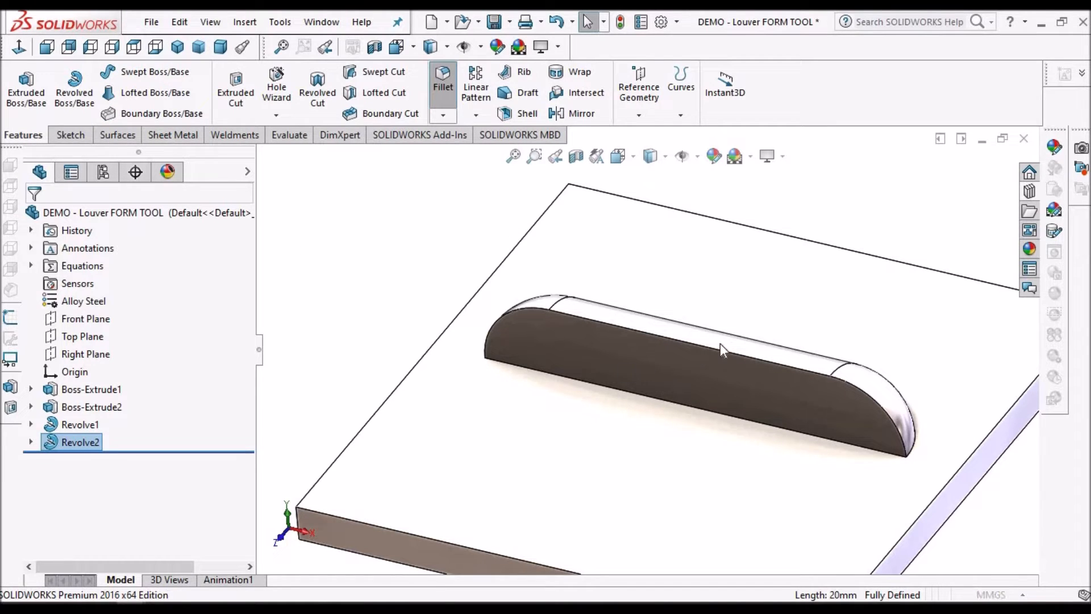
middle_click_drag(755, 336, 675, 410)
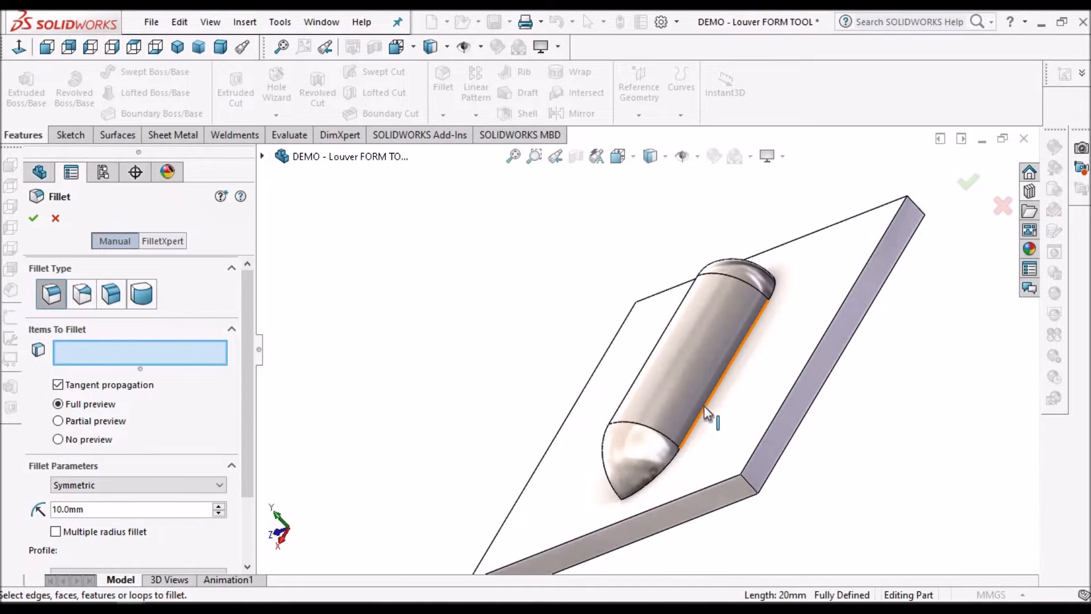
left_click(703, 405)
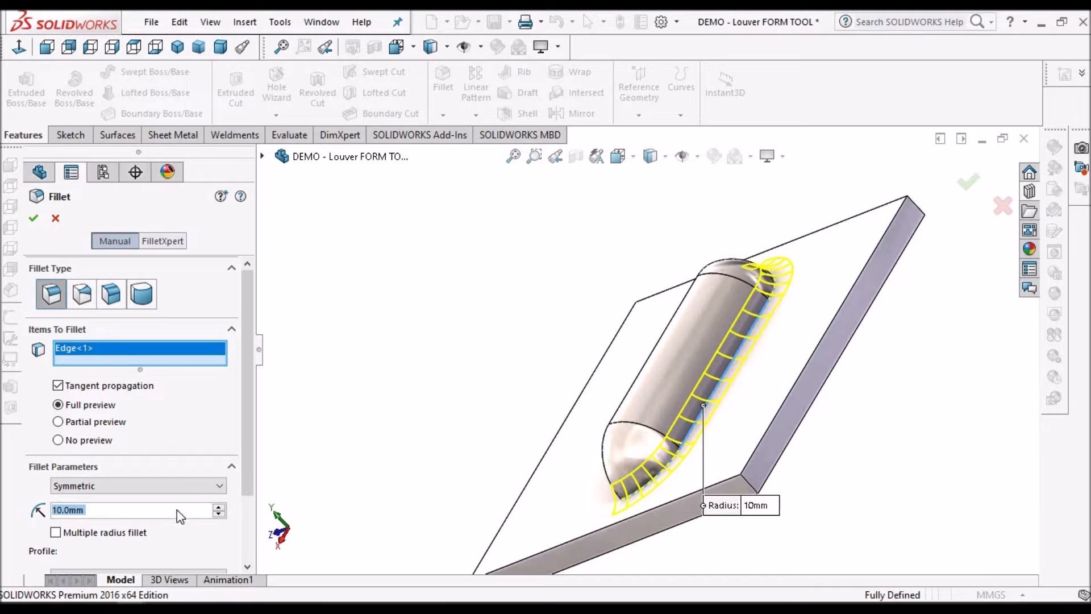
type("5")
key("Return")
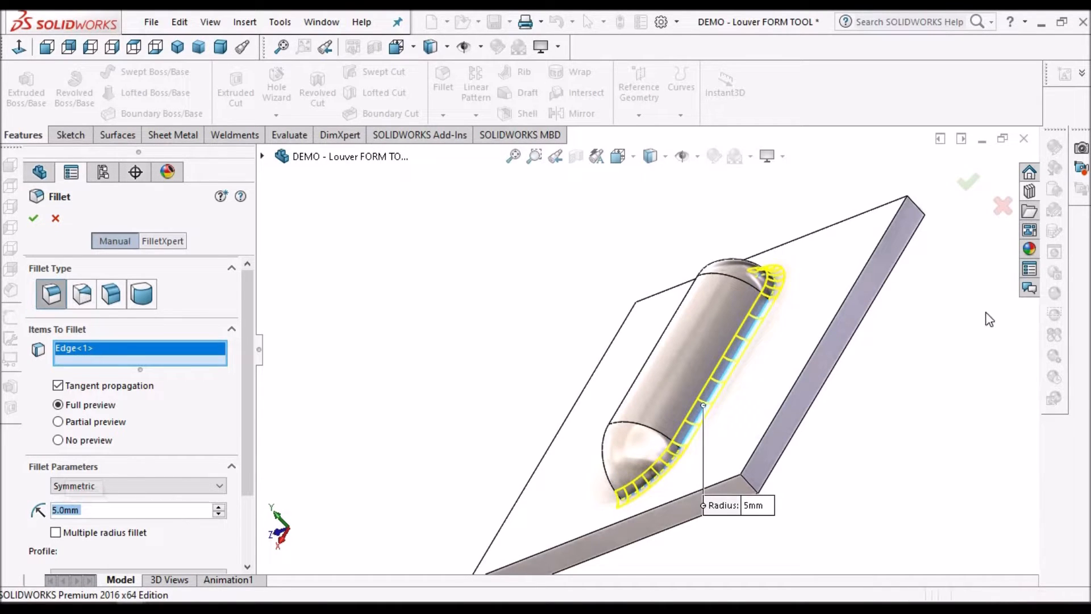
key("Return")
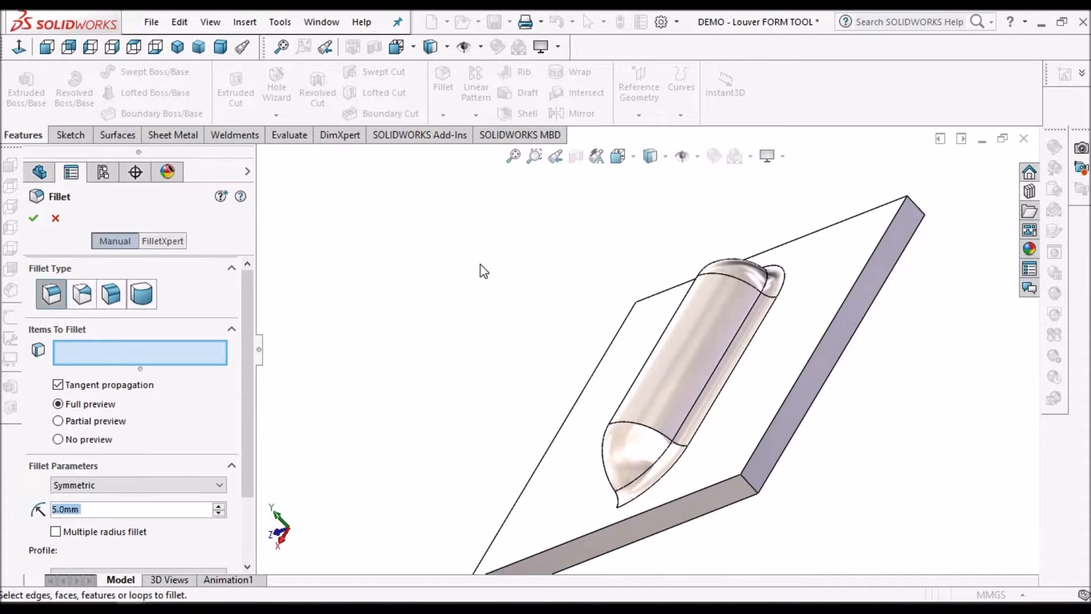
left_click(52, 214)
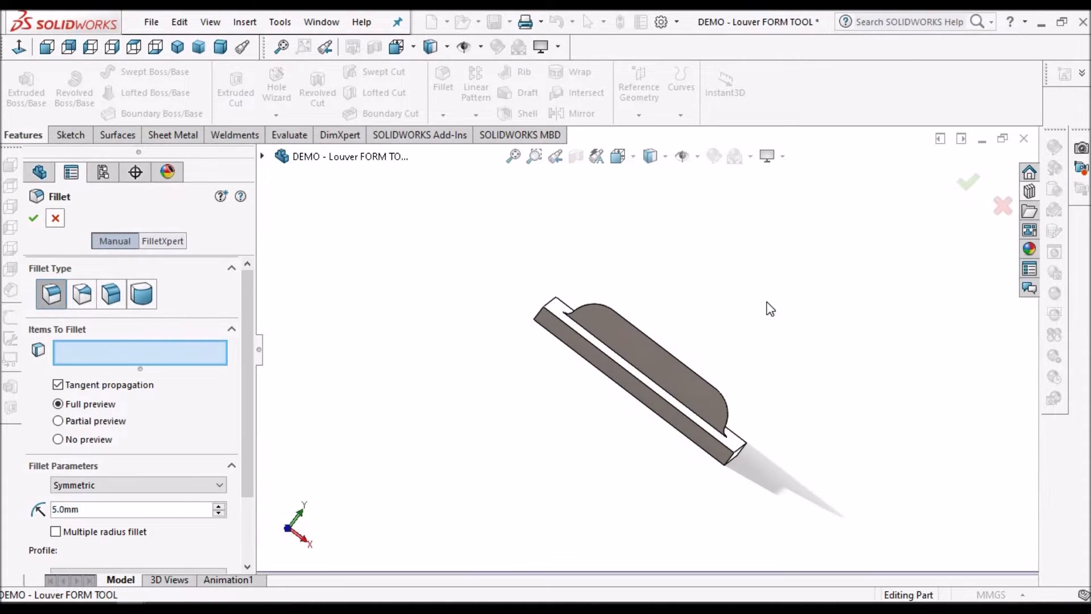
Start a sketch on the +X side face of the base plate and convert its edges into sketch entities.
scroll(642, 370, "down", 3)
middle_click_drag(656, 379, 574, 335)
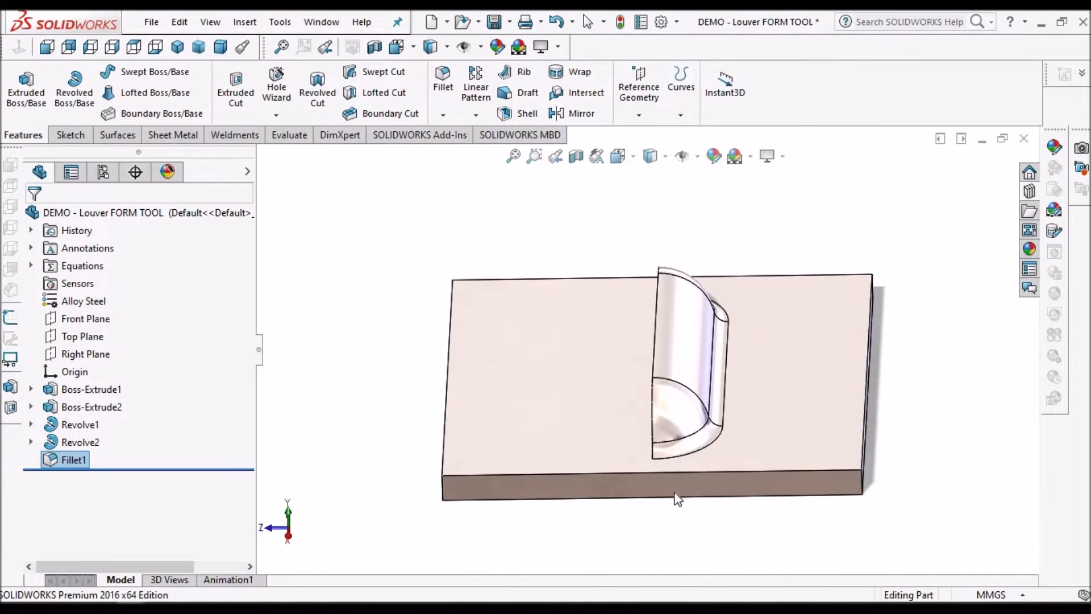
left_click(674, 492)
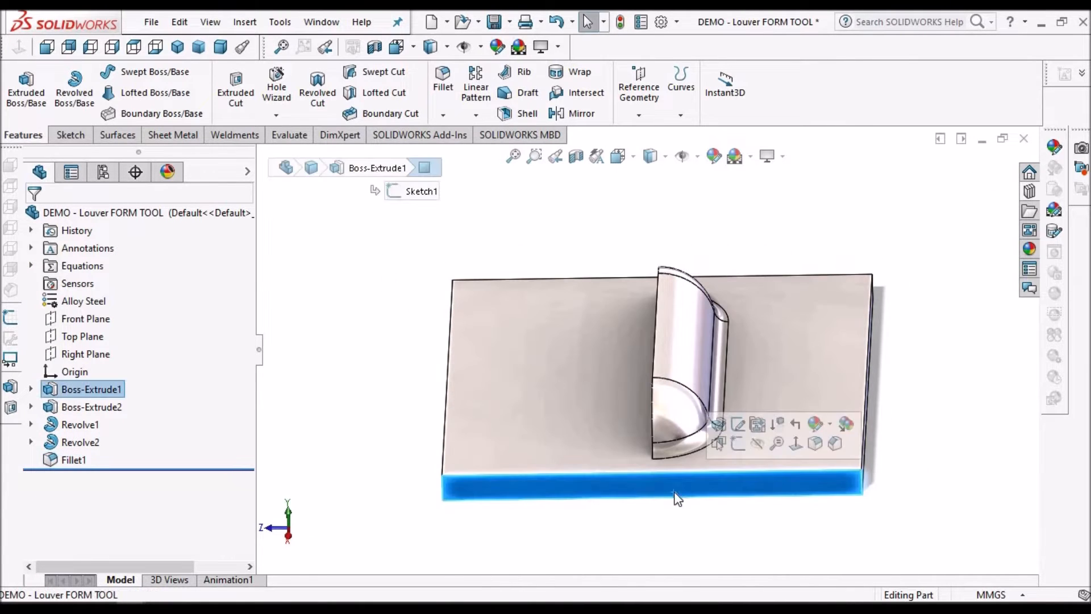
left_click(57, 136)
left_click(20, 82)
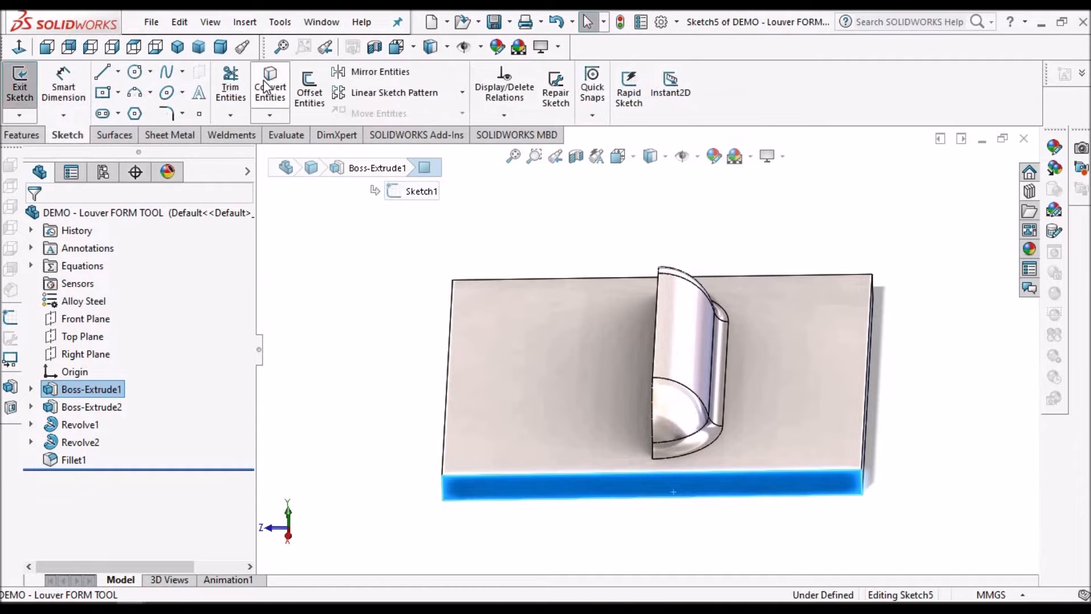
left_click(267, 84)
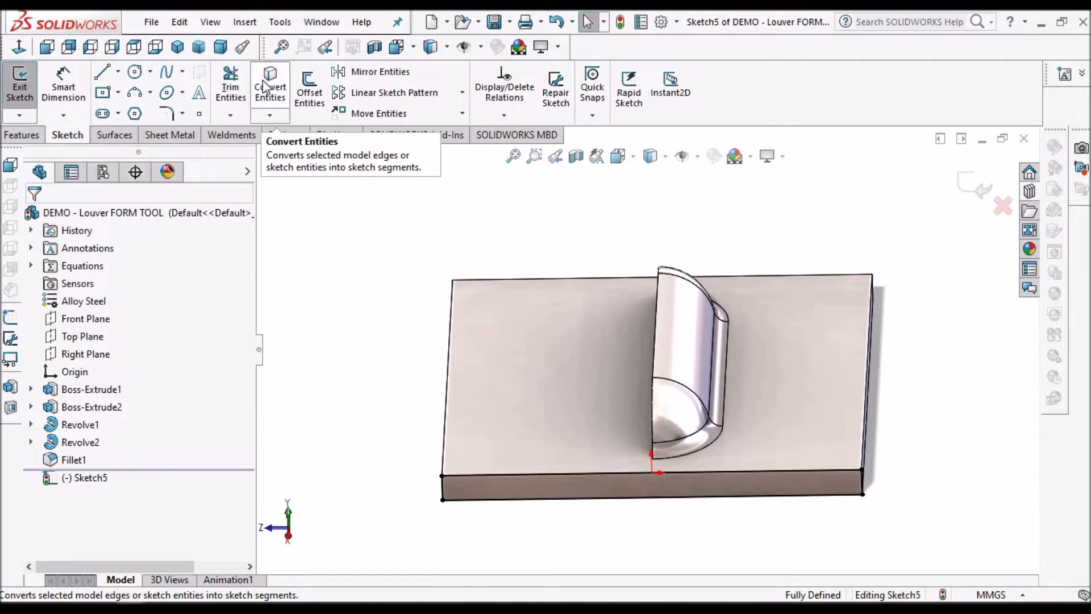
Cut-extrude the converted side-face outline Through All to remove the base plate from the louver body.
left_click(29, 134)
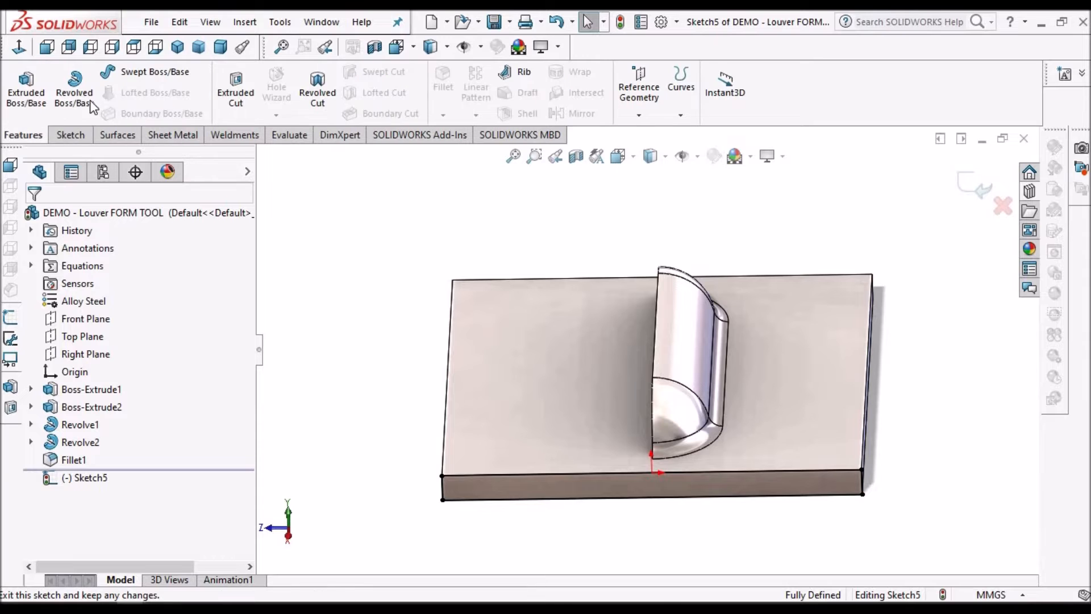
left_click(242, 104)
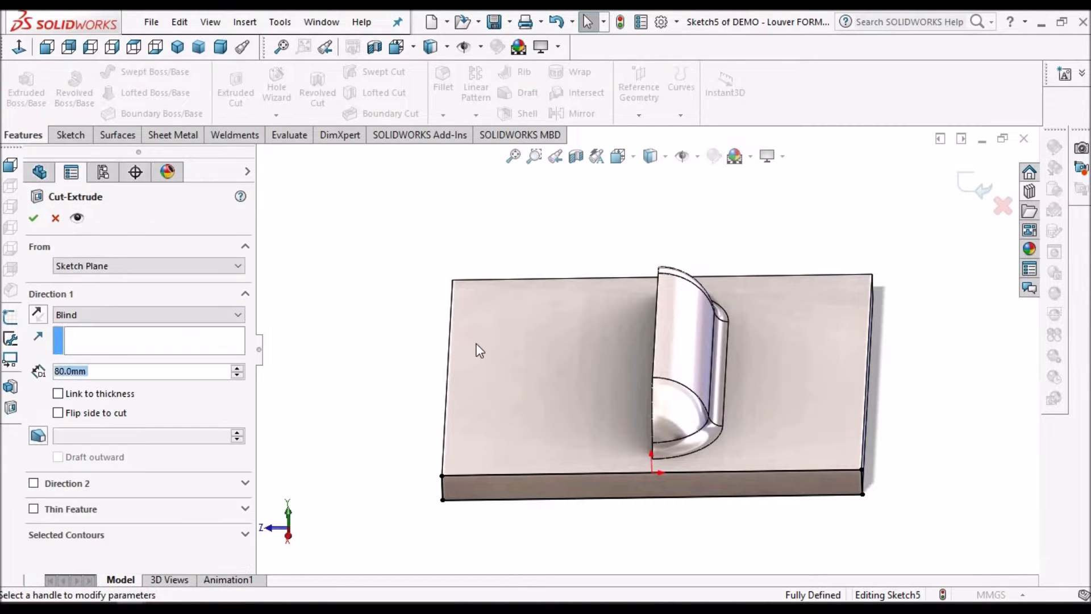
left_click(232, 313)
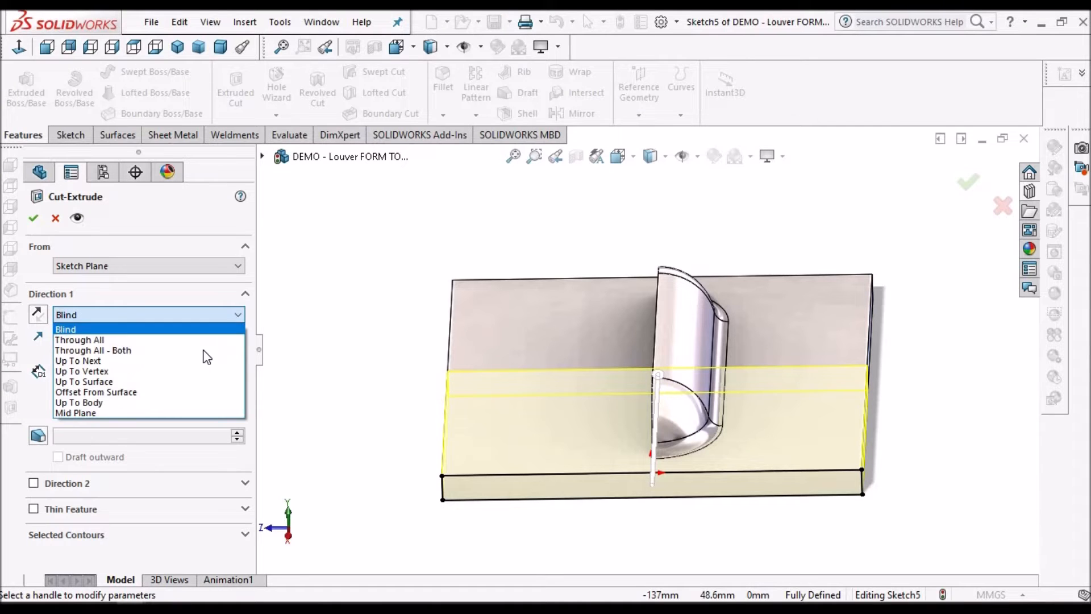
left_click(205, 339)
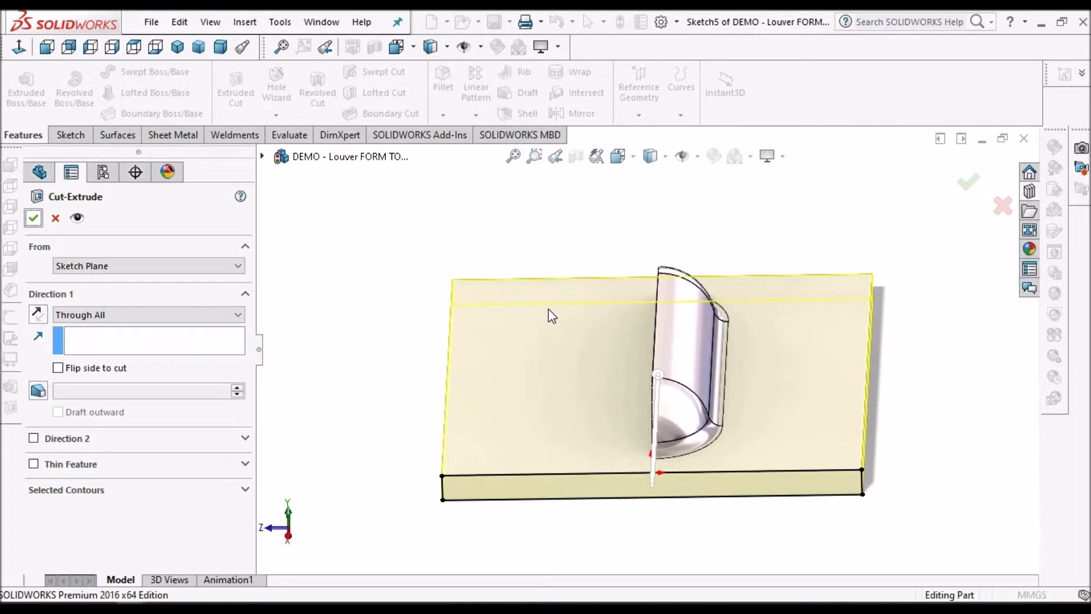
key("Return")
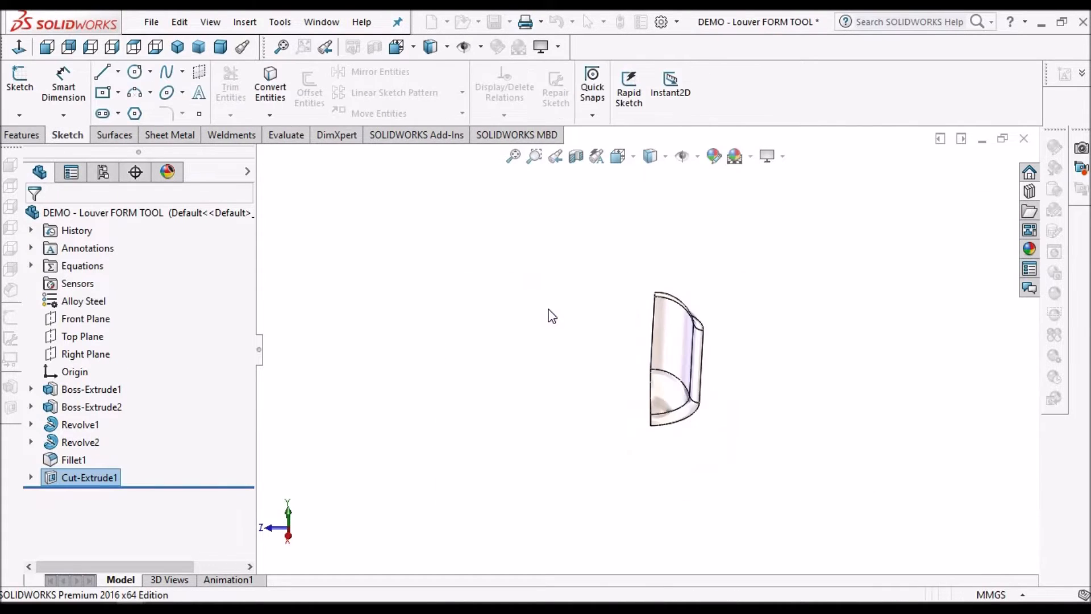
Create a forming tool with the louver's flat underside as the stopping face and its flat vertical face as the face to remove.
middle_click_drag(730, 325, 386, 293)
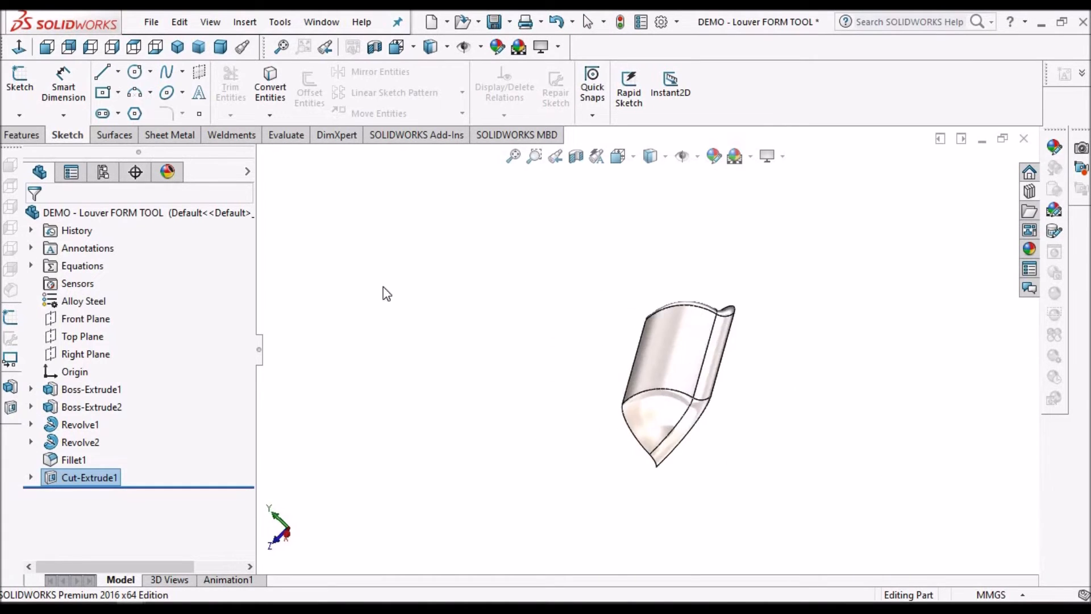
left_click(570, 317)
left_click(172, 140)
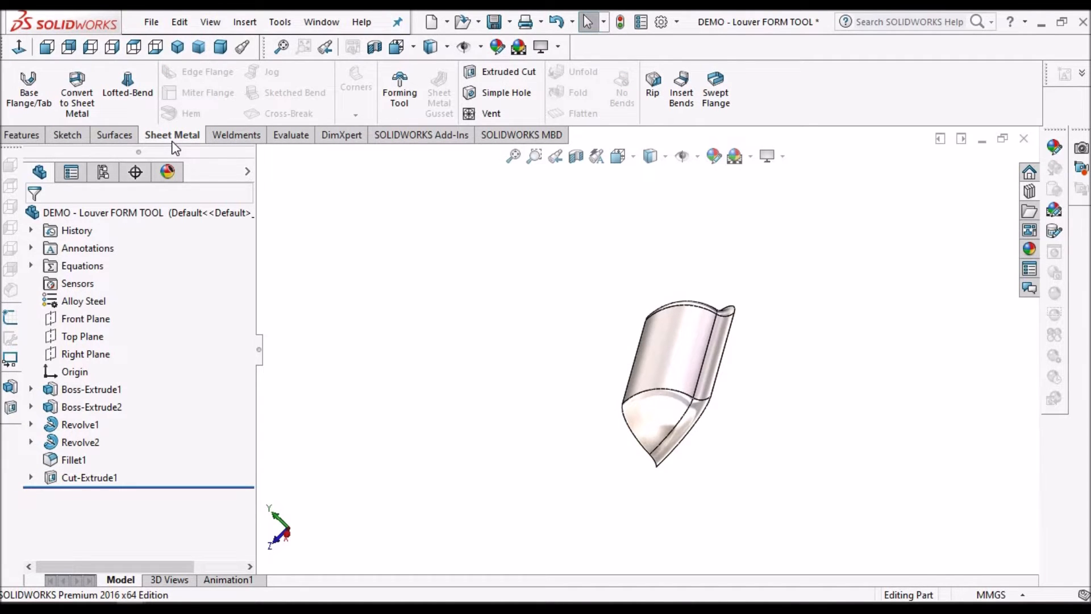
left_click(407, 92)
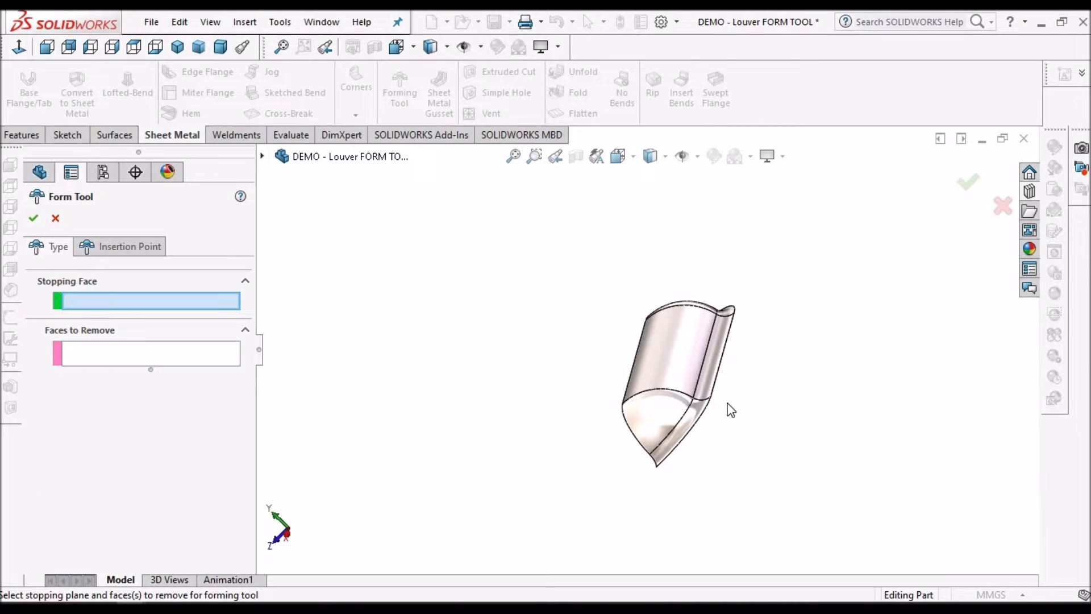
middle_click_drag(755, 398, 703, 383)
left_click(703, 387)
middle_click_drag(604, 275, 781, 316)
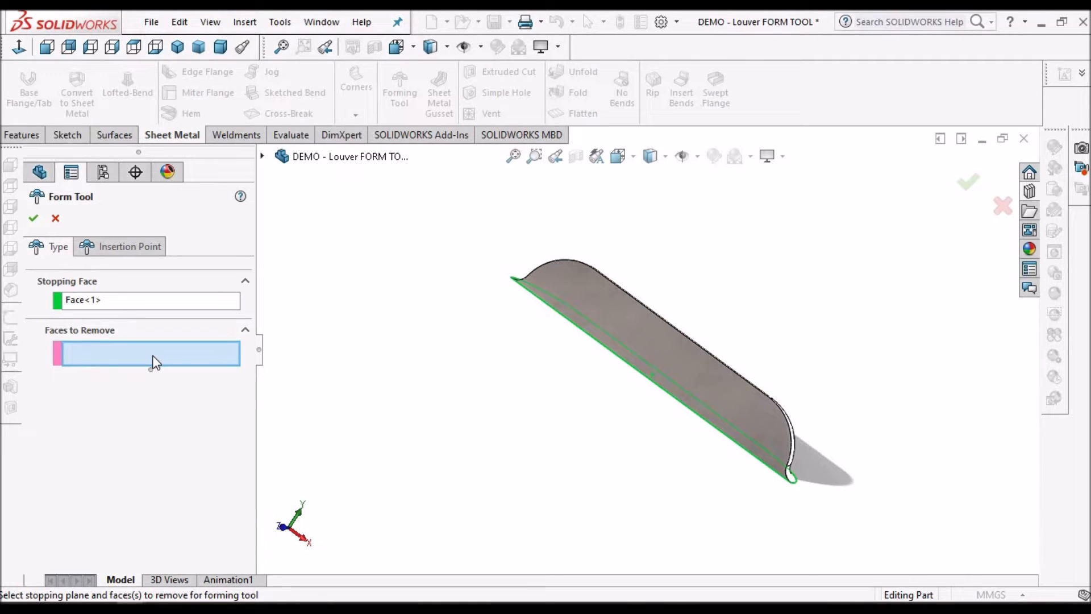
left_click(712, 383)
middle_click_drag(713, 383, 577, 366)
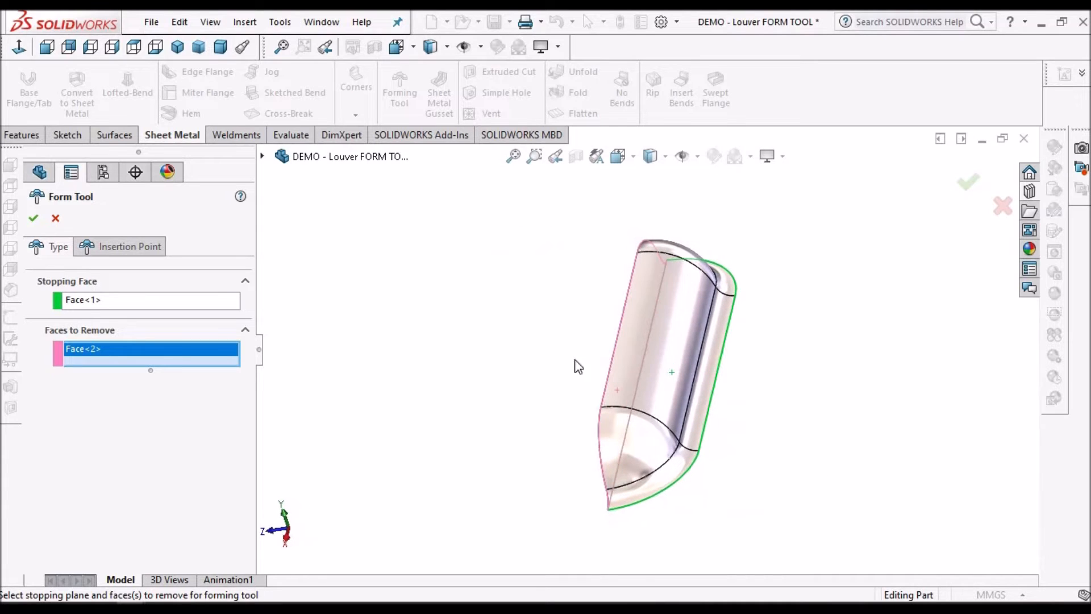
left_click(33, 220)
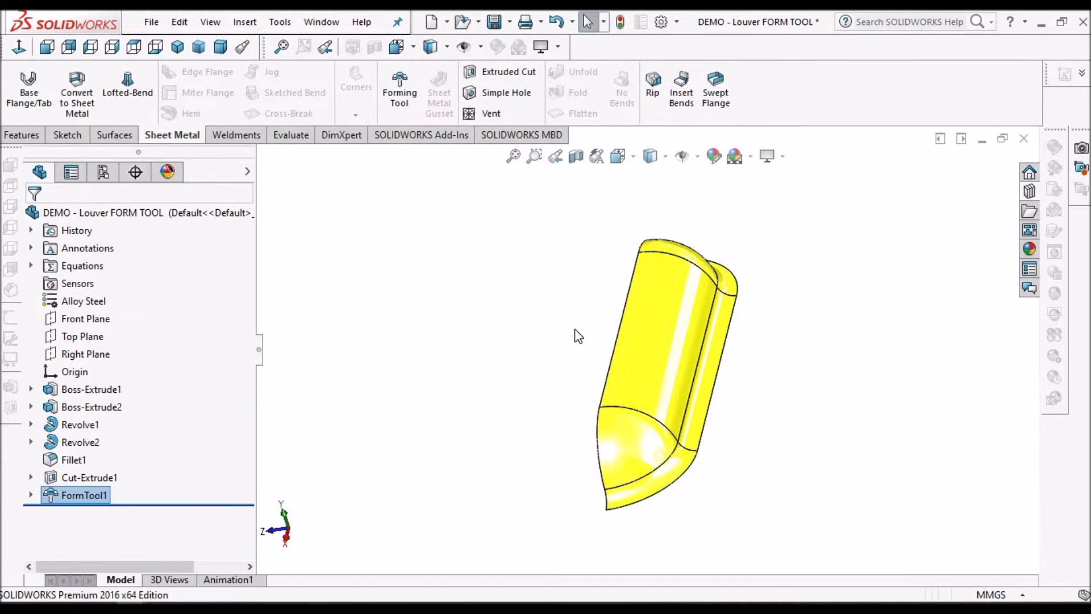
Inspect the open side of the finished form tool and open the Design Library.
middle_click_drag(663, 341, 707, 461)
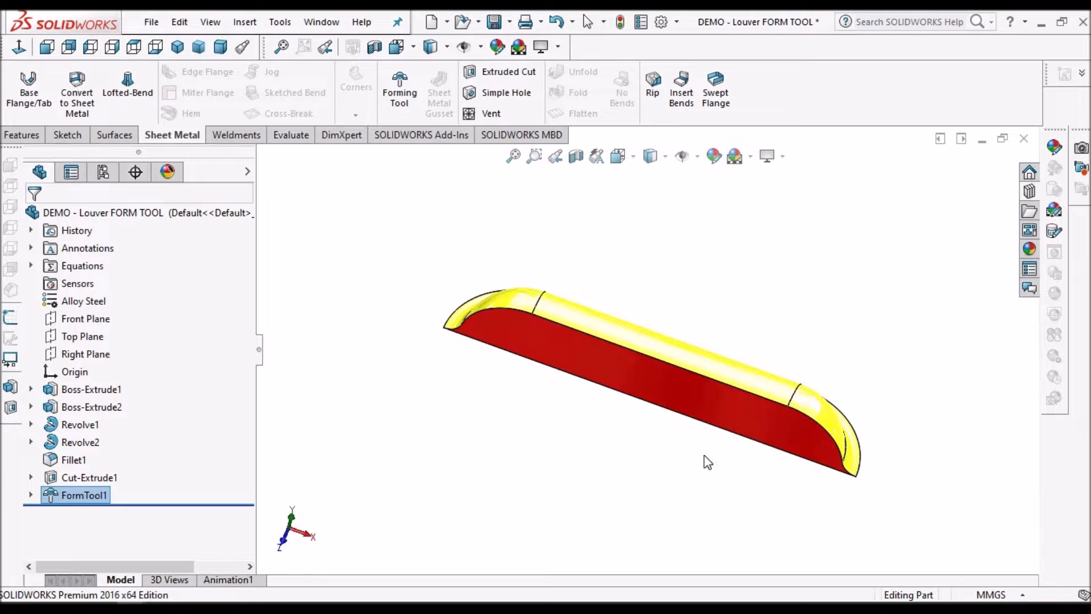
left_click(1030, 193)
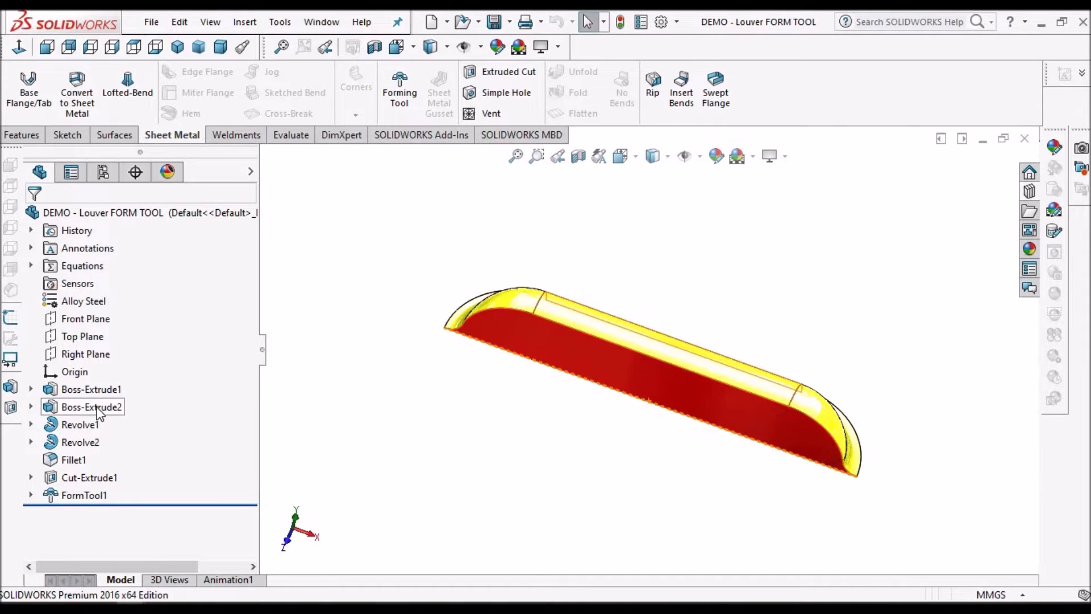
Suppress all features from Boss-Extrude2 through FormTool1, leaving only the base plate active.
left_click(94, 407)
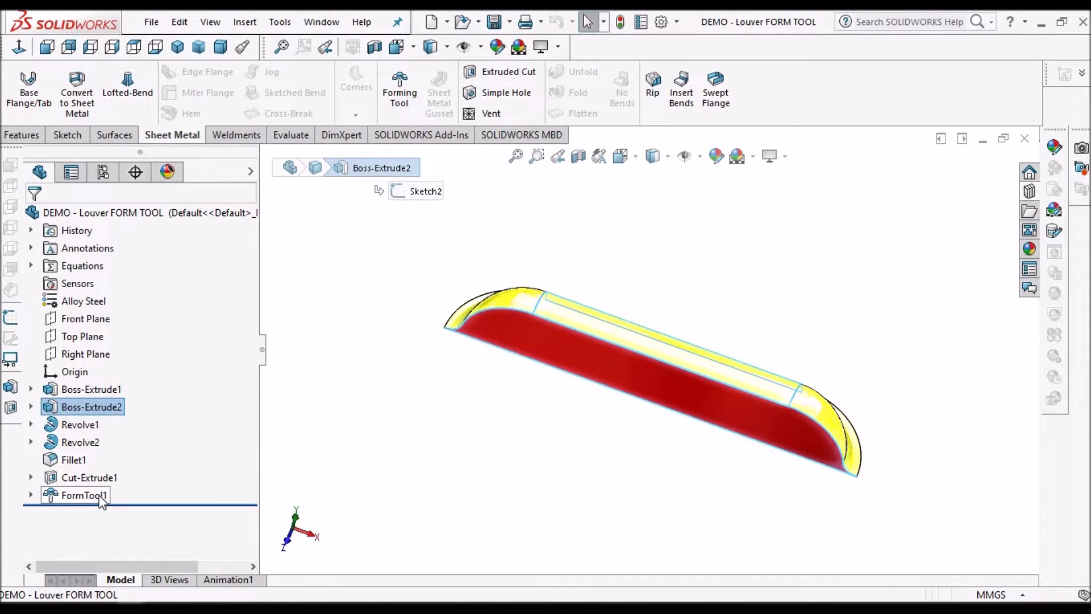
left_click(99, 498, "shift")
right_click(100, 498)
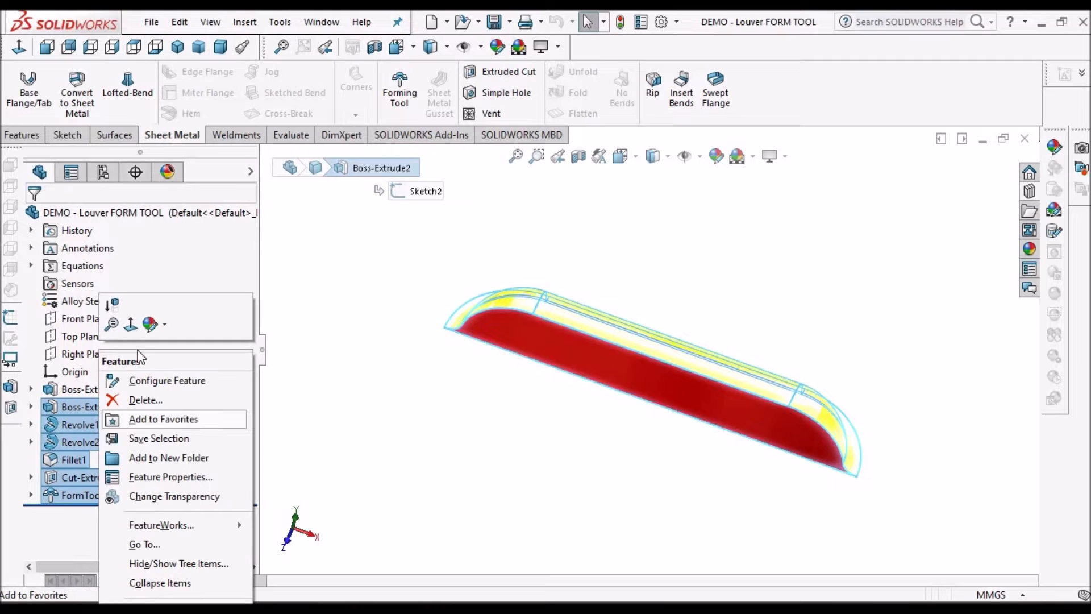
left_click(114, 317)
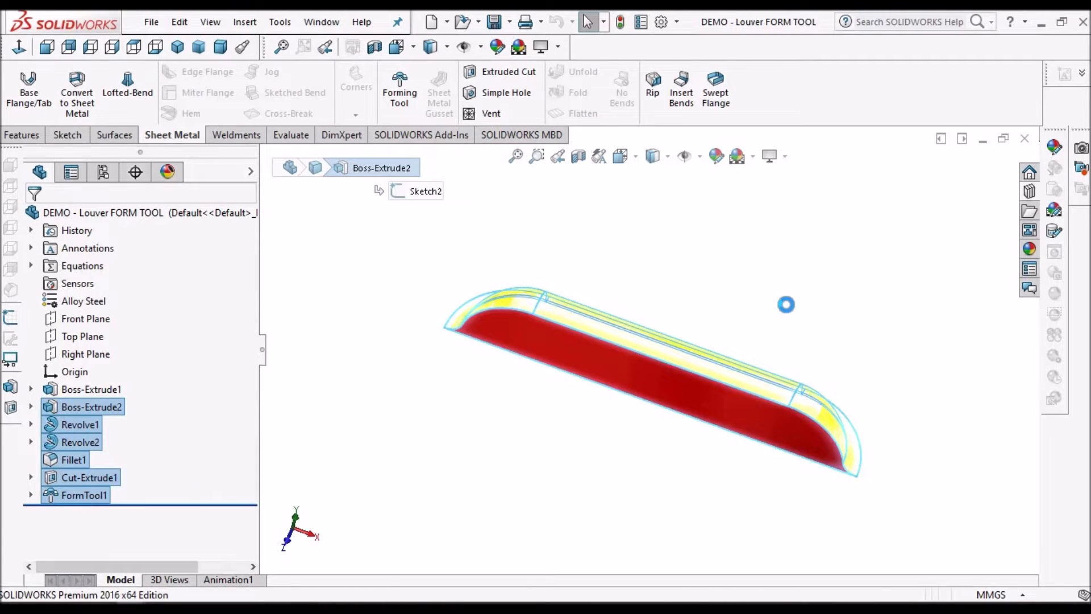
scroll(787, 304, "up", 6)
middle_click_drag(739, 378, 740, 462)
scroll(689, 373, "up", 4)
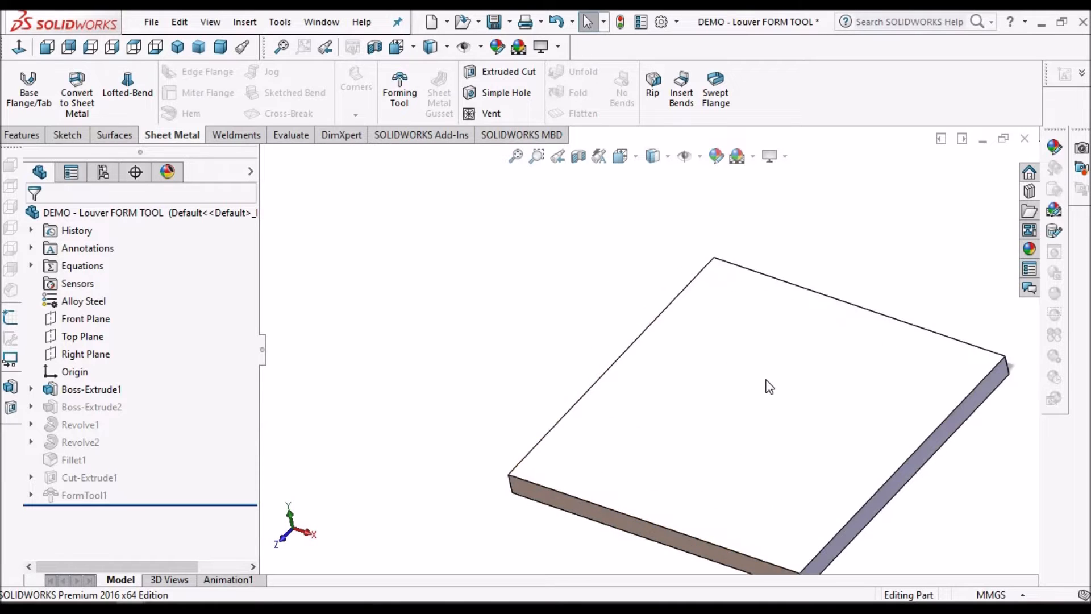
Start a new sketch on the top face of the base plate and view it from the top.
left_click(767, 383)
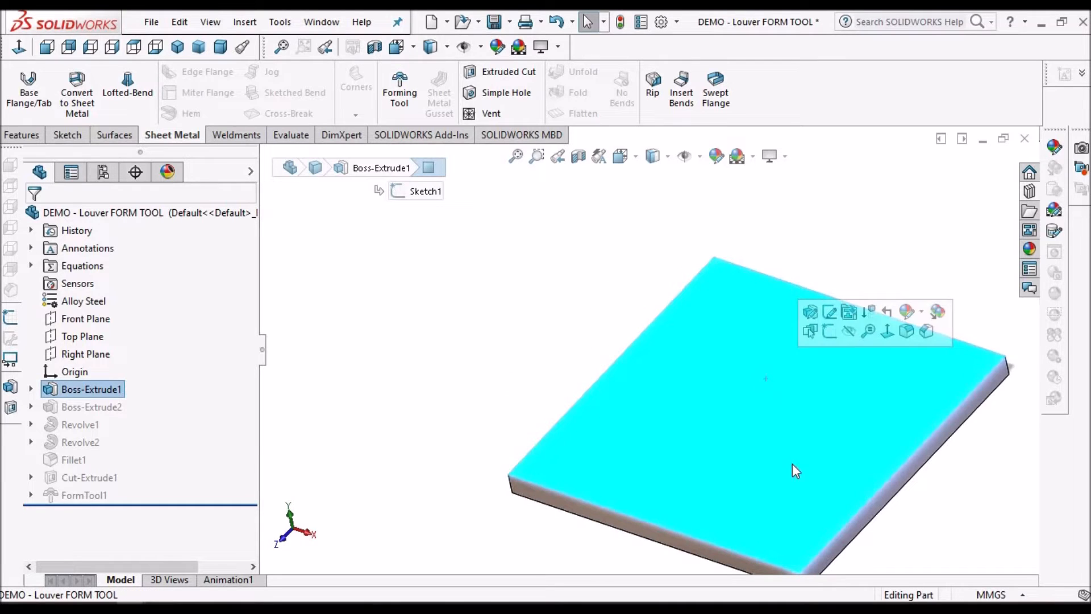
left_click(67, 135)
left_click(18, 76)
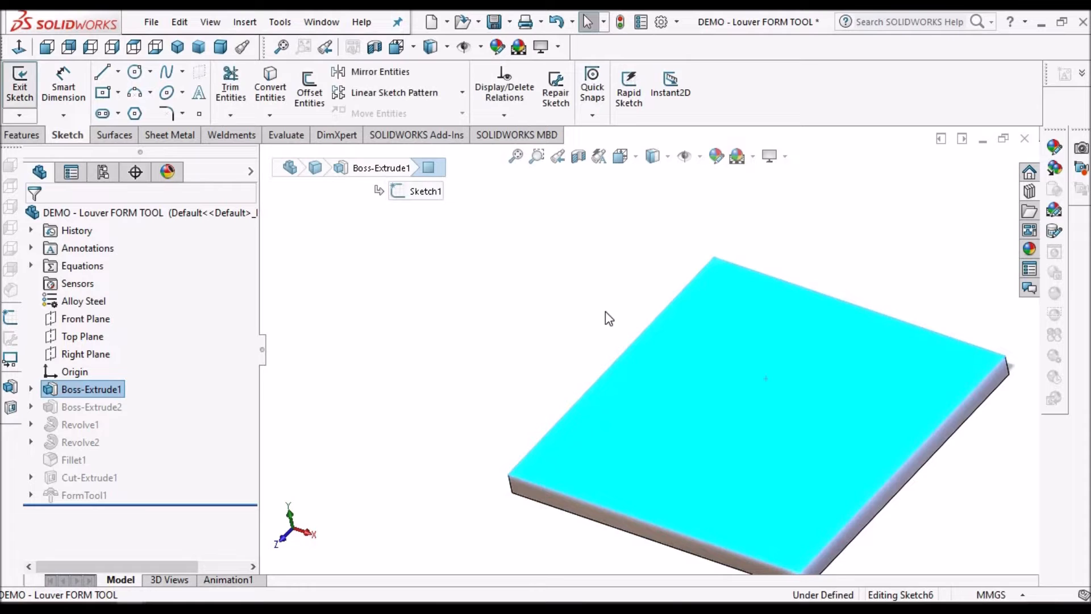
left_click(34, 50)
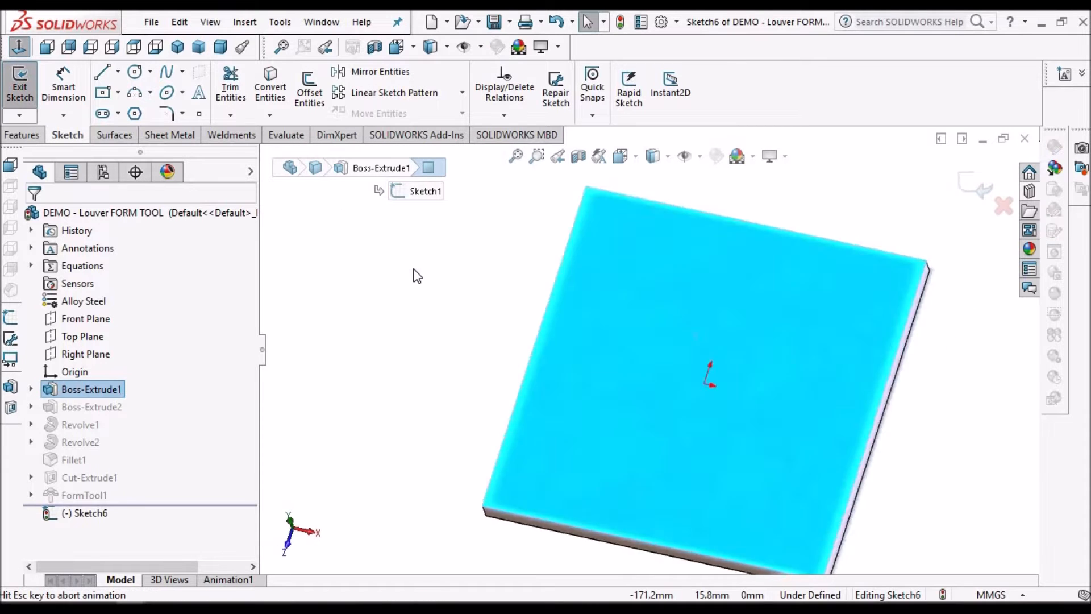
left_click(281, 196)
scroll(281, 196, "up", 2)
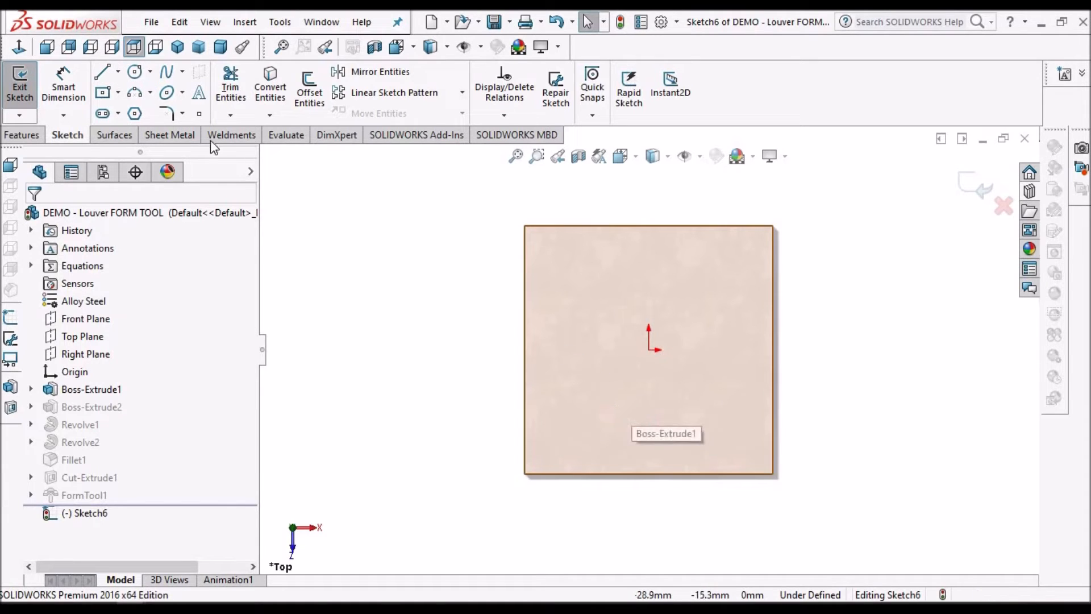
Sketch two separate horizontal lines on the plate, a longer one below the origin and a shorter one above it.
left_click(581, 373)
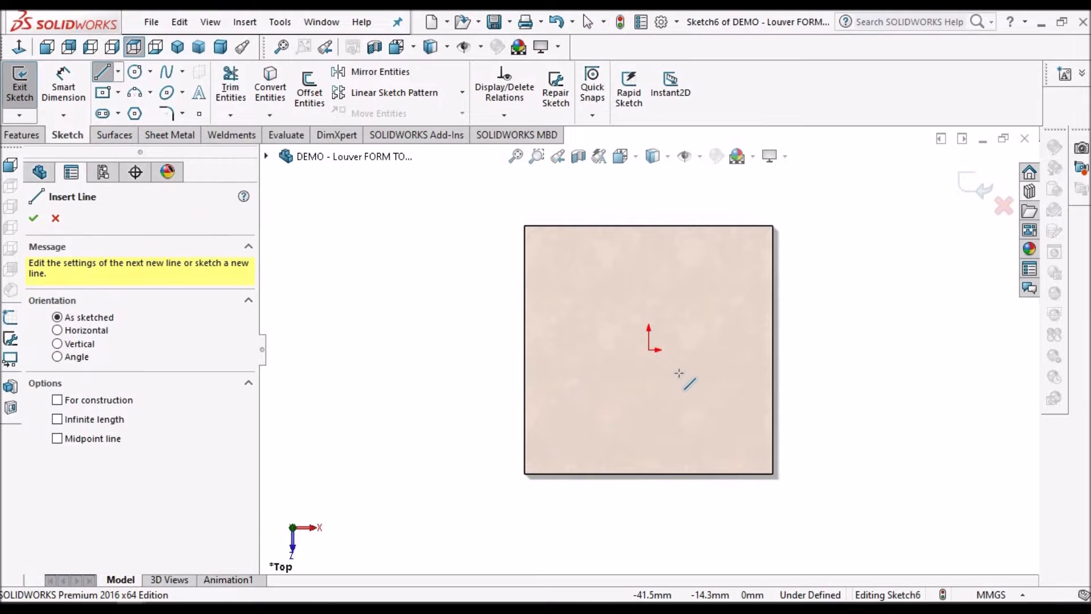
left_click(715, 373)
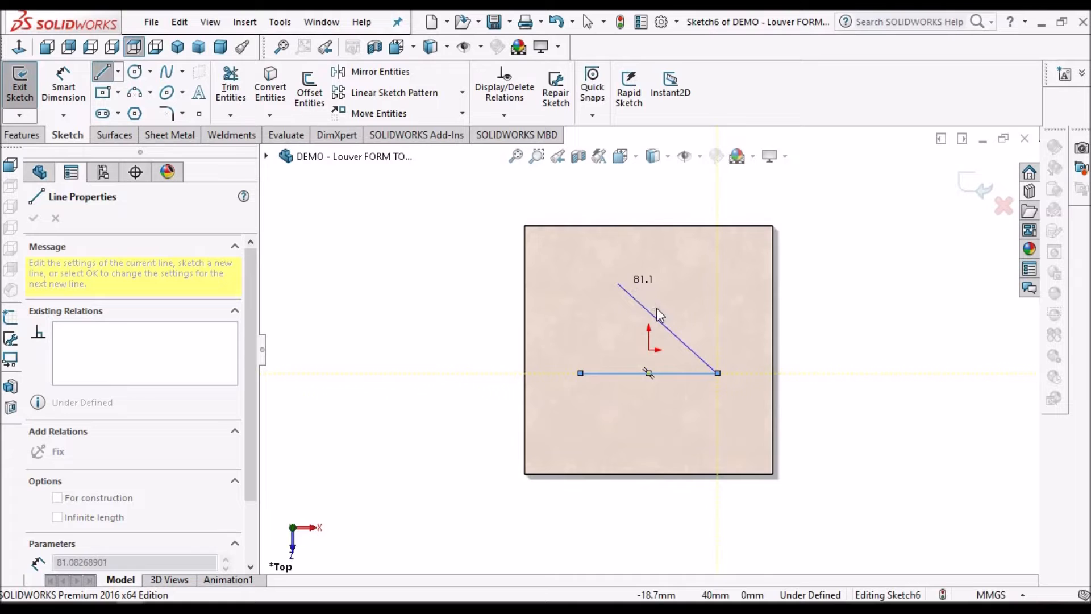
right_click(658, 314)
left_click(660, 320)
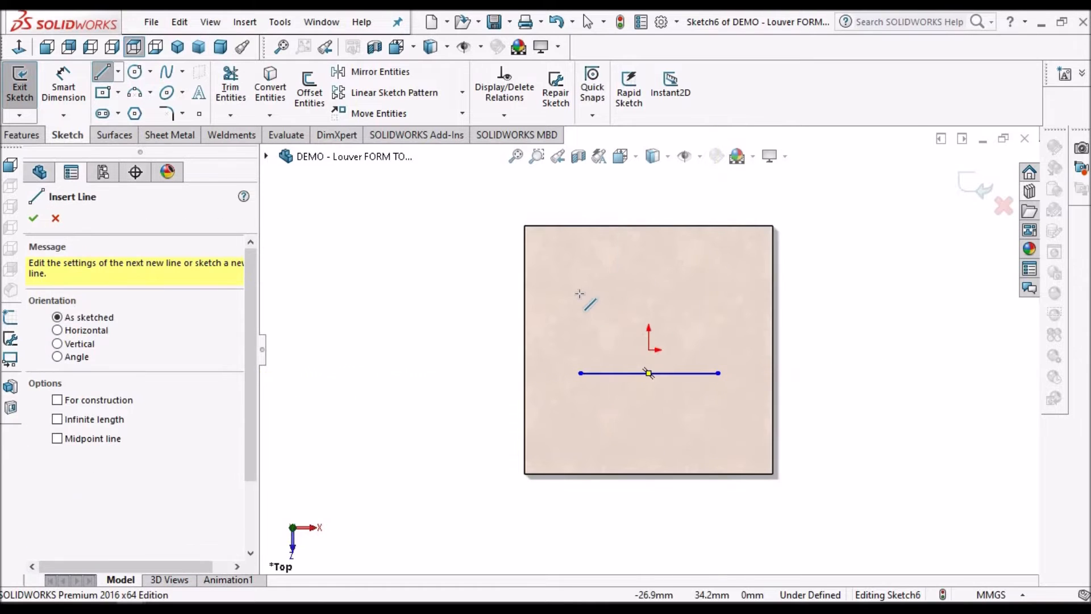
left_click(606, 294)
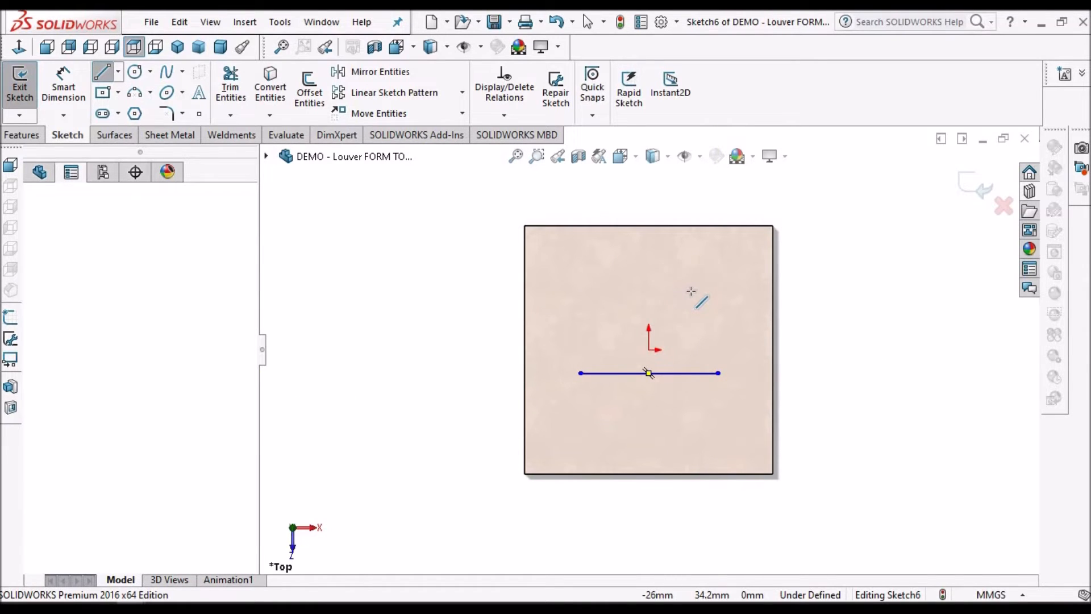
left_click(690, 293)
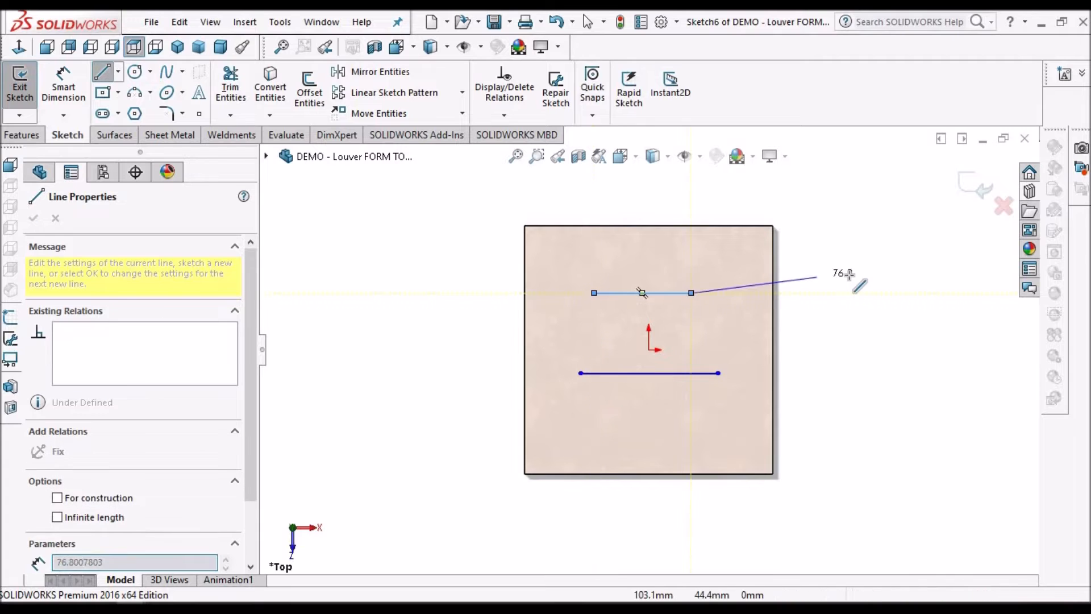
Finish the line sketching and make the lower horizontal line's midpoint coincident with the origin.
right_click(851, 277)
left_click(855, 308)
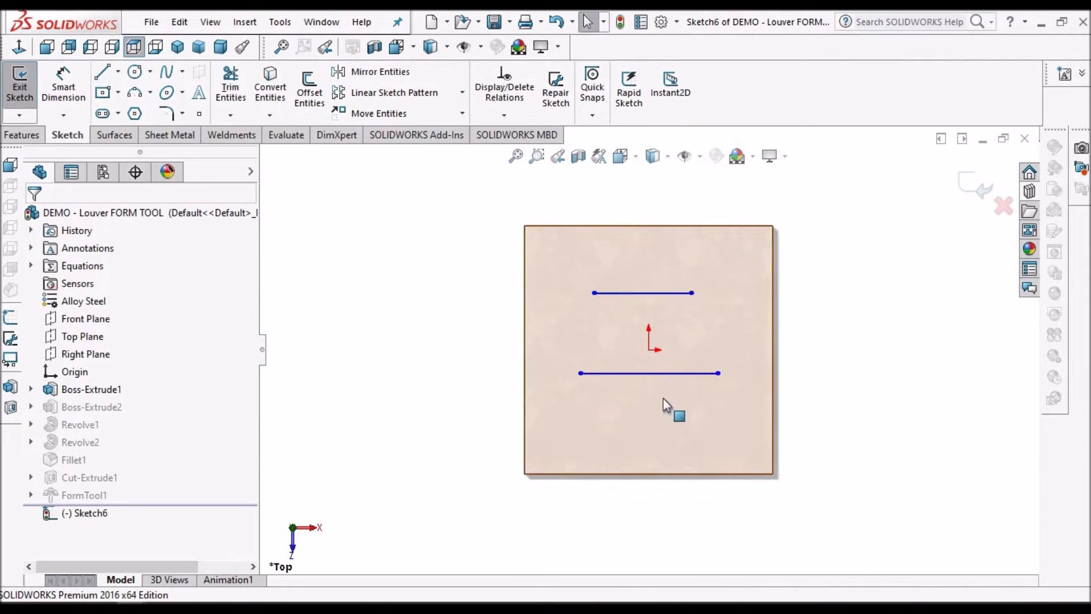
left_click(685, 372)
right_click(753, 266)
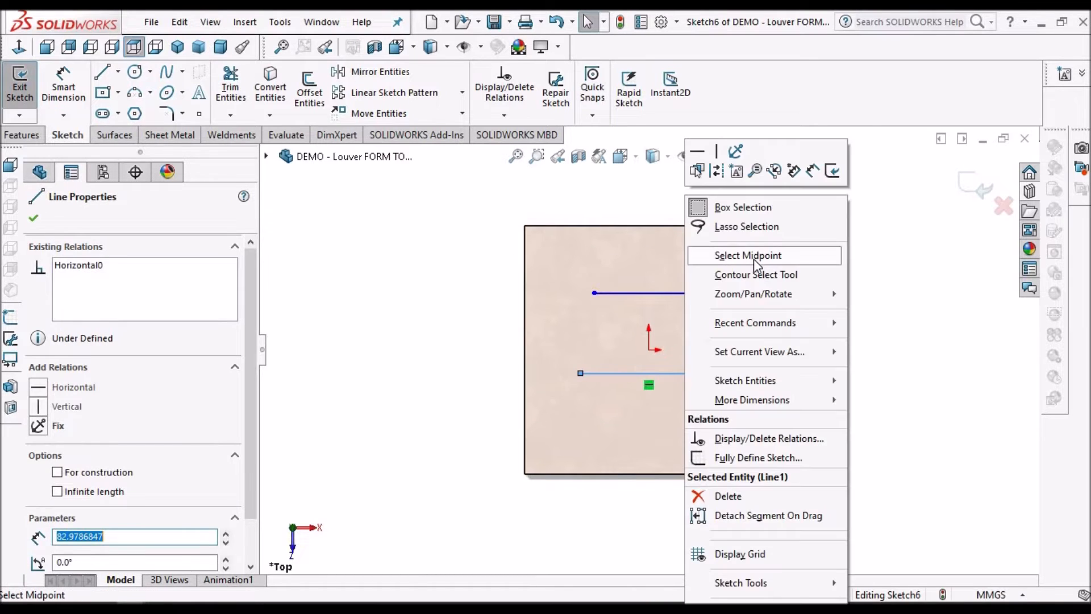
left_click(754, 260)
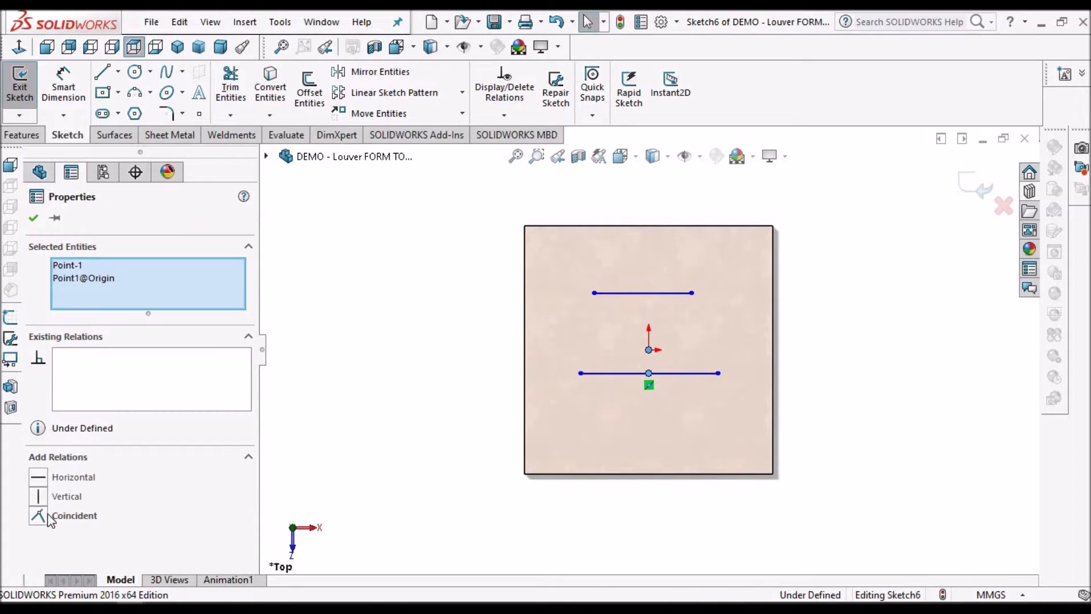
left_click(32, 218)
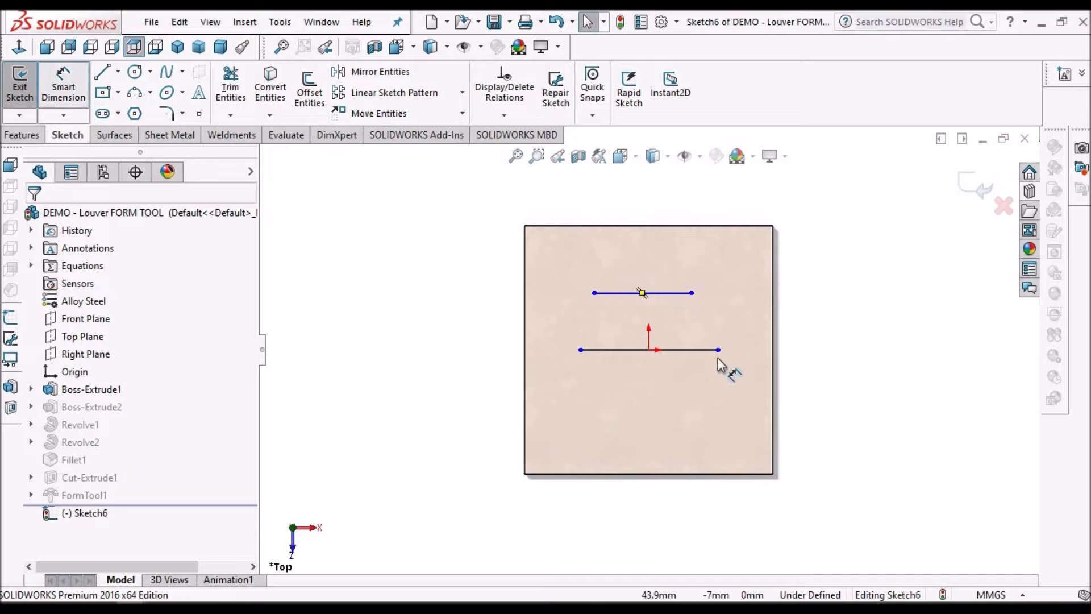
Dimension the vertical distance between the two horizontal lines and set it to 20 mm.
left_click(666, 291)
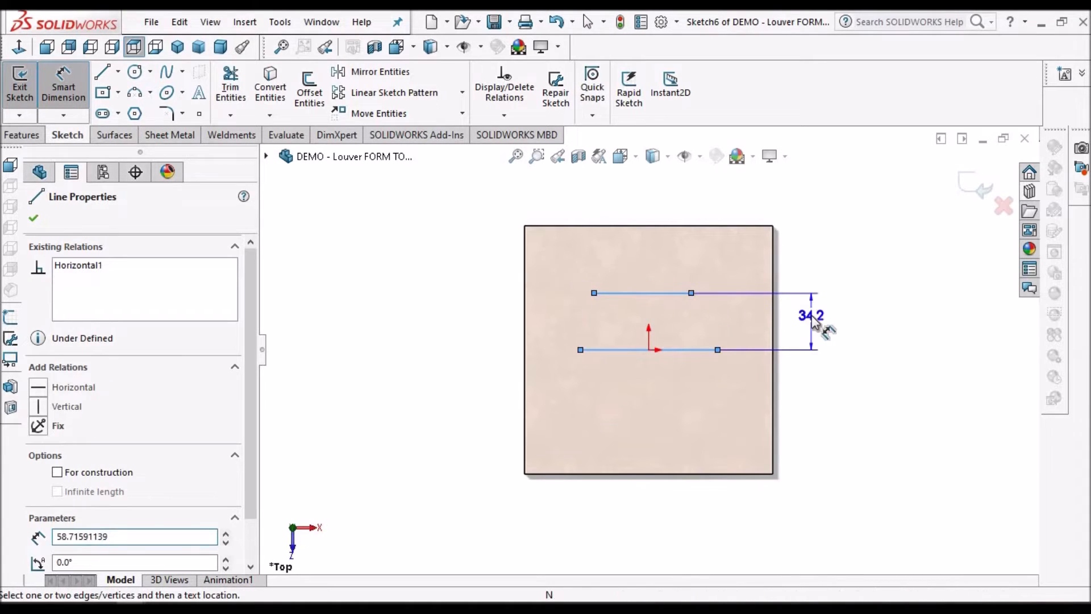
left_click(816, 323)
type("20")
key("Escape")
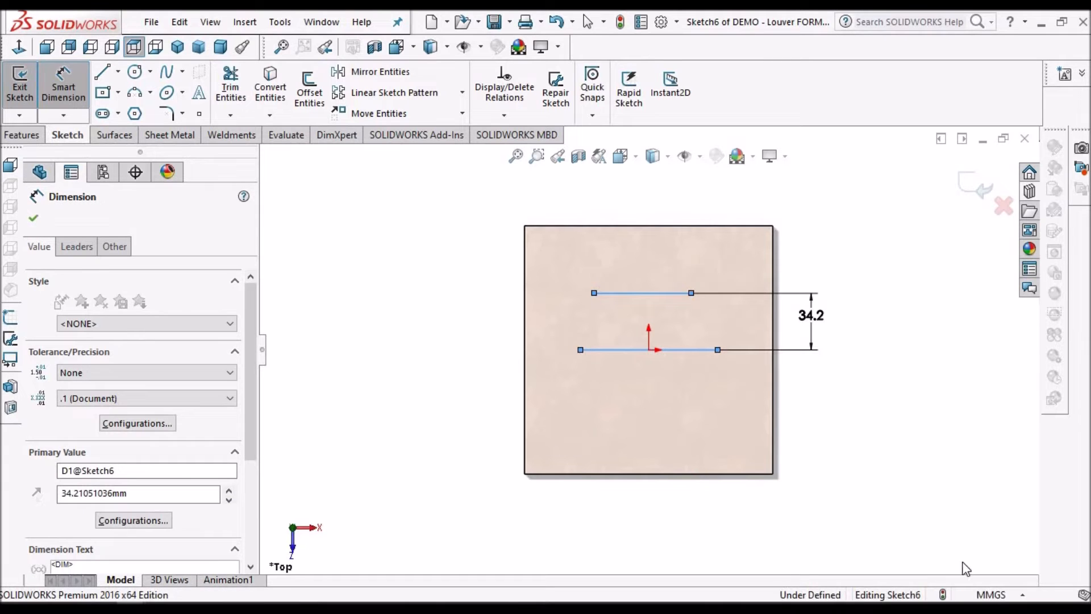
left_click(34, 220)
scroll(684, 304, "down", 3)
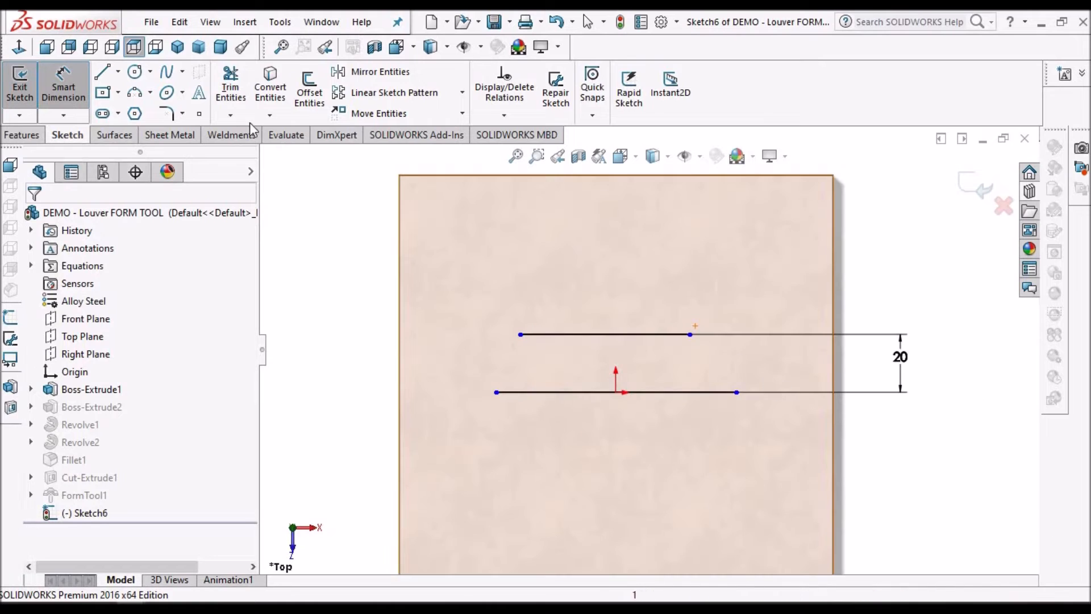
key("Escape")
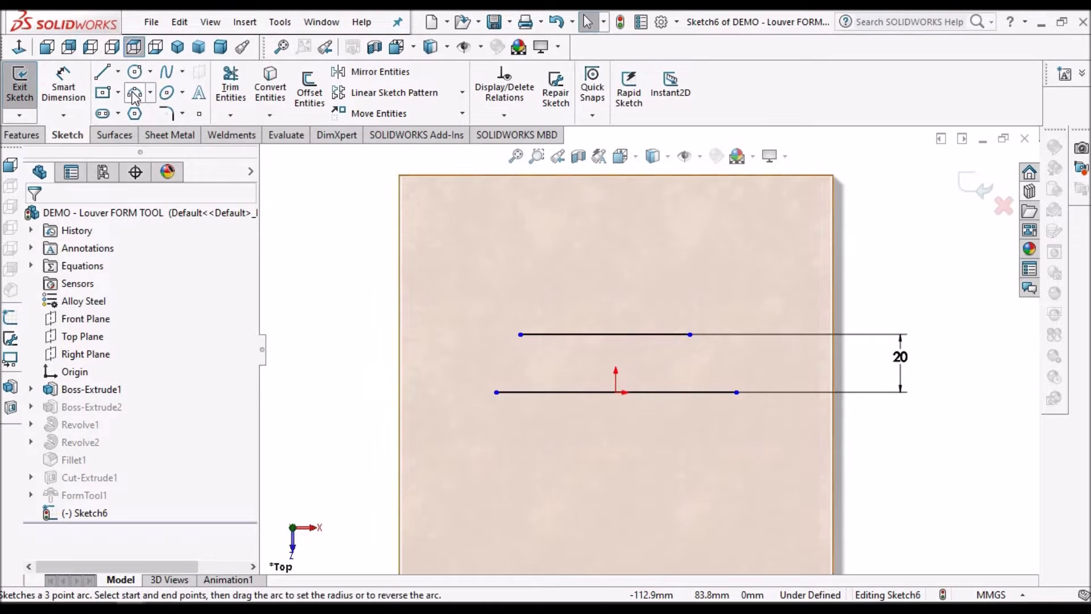
Sketch an outward-bulging three-point arc of about 14 mm radius joining the left ends of the two lines.
left_click(135, 95)
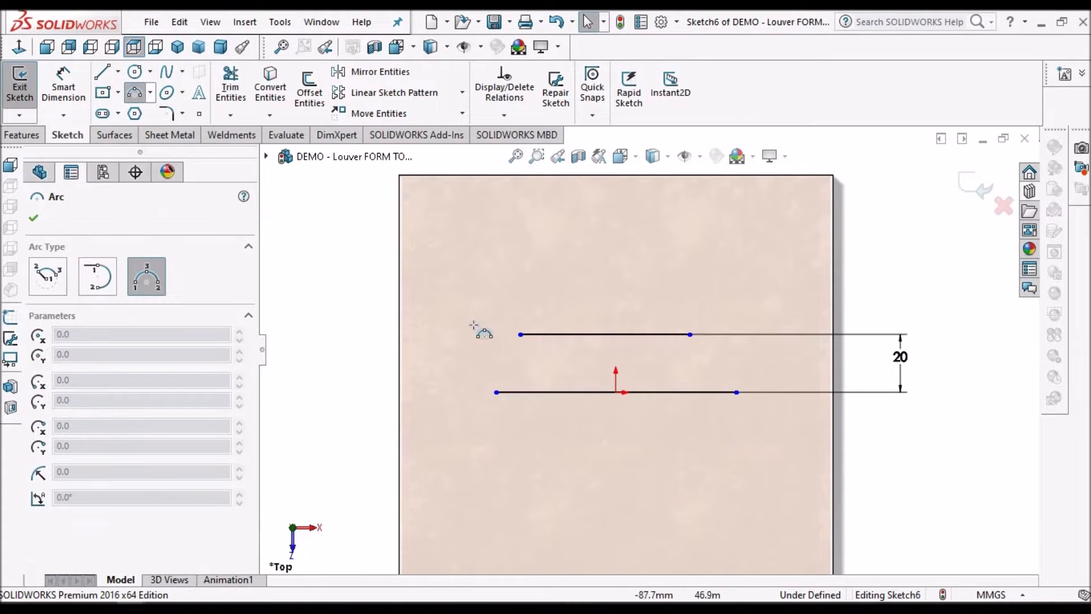
scroll(528, 413, "down", 2)
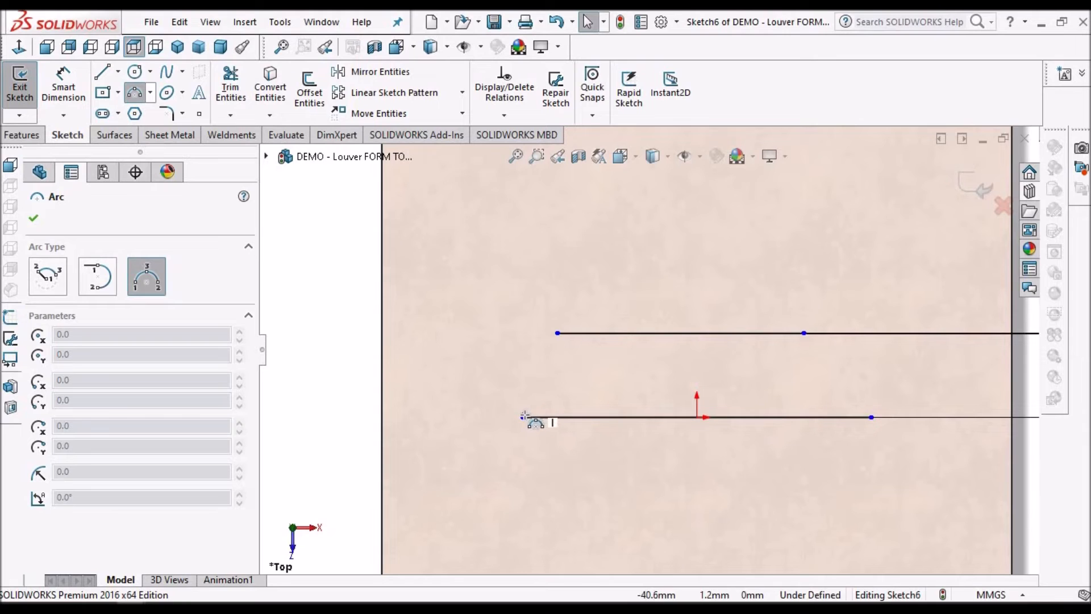
left_click(523, 417)
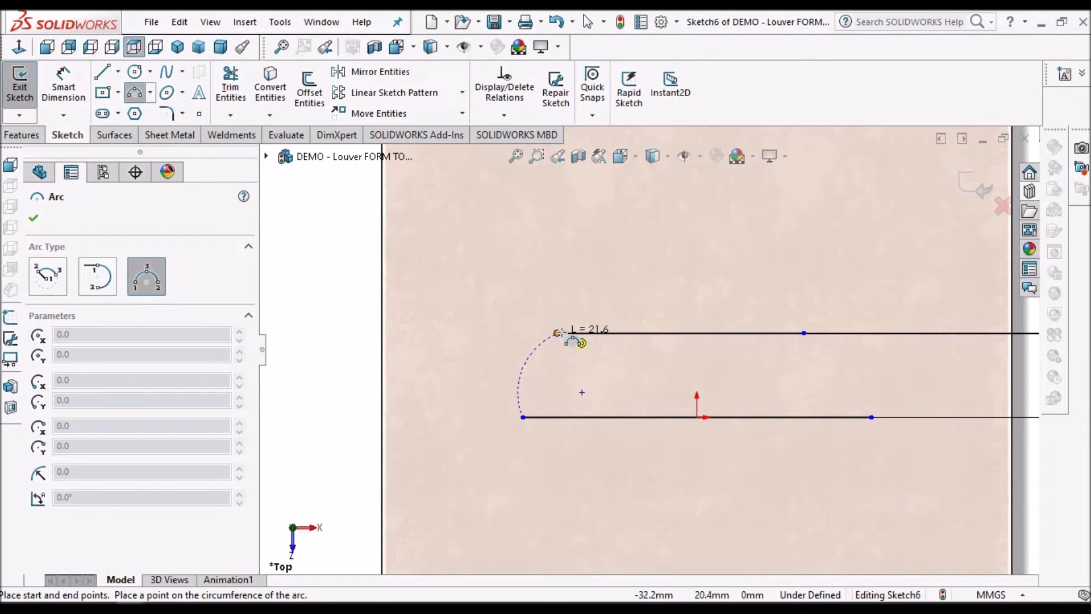
left_click(558, 333)
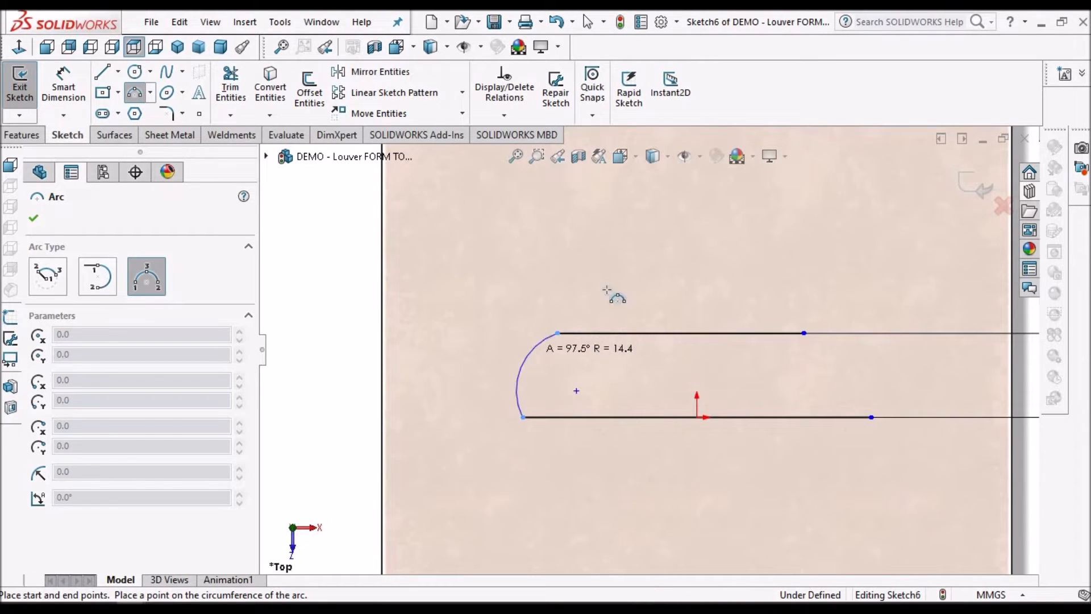
left_click(549, 339)
right_click(660, 272)
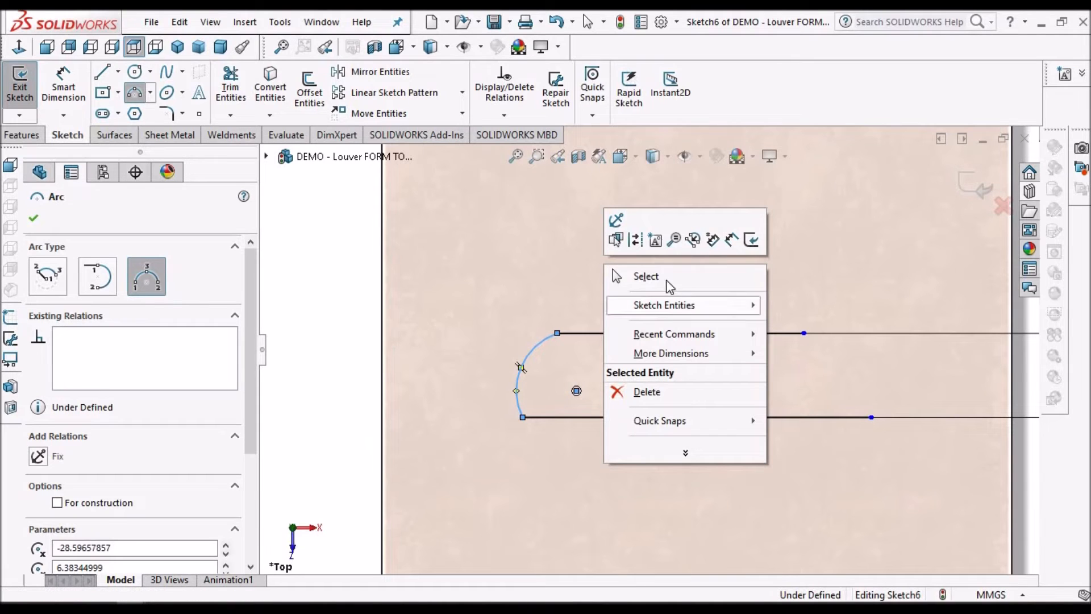
Sketch an outward-bulging three-point arc of about 19 mm radius joining the right ends of the two lines.
left_click(803, 333)
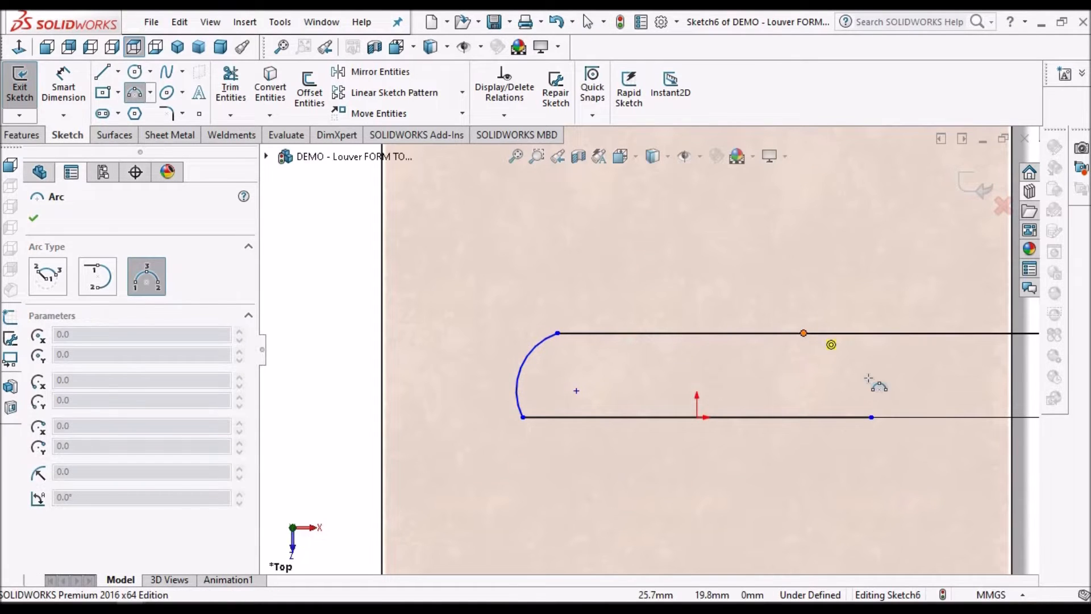
left_click(871, 417)
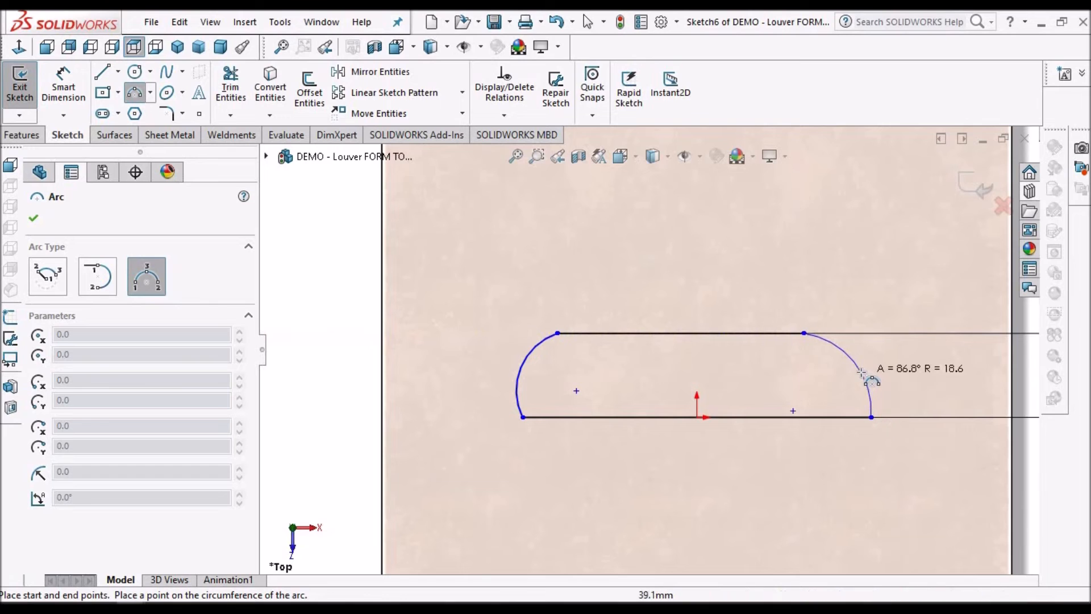
left_click(854, 361)
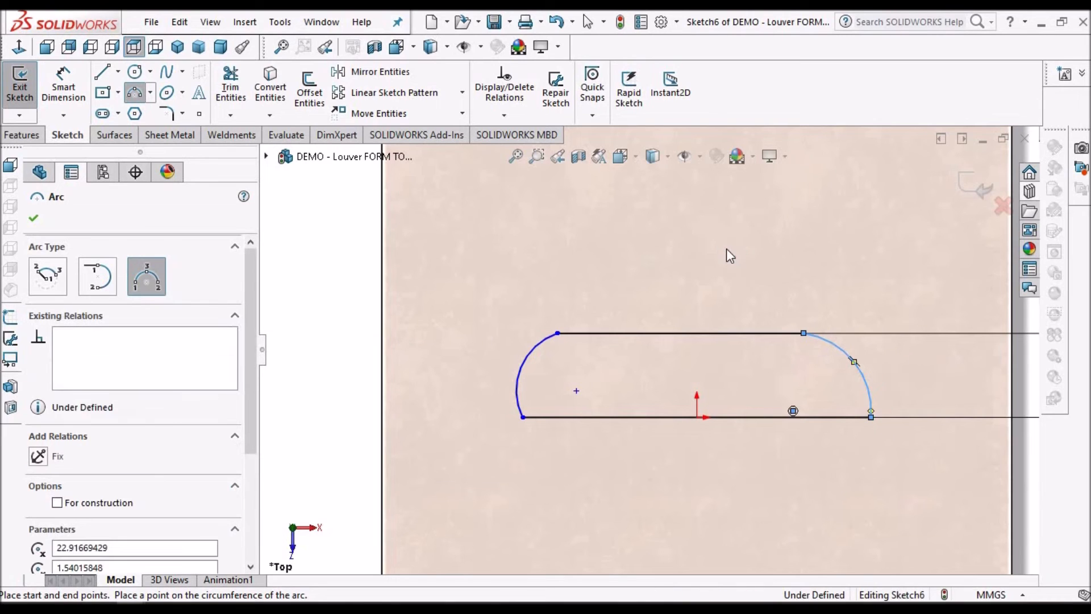
right_click(730, 256)
left_click(768, 261)
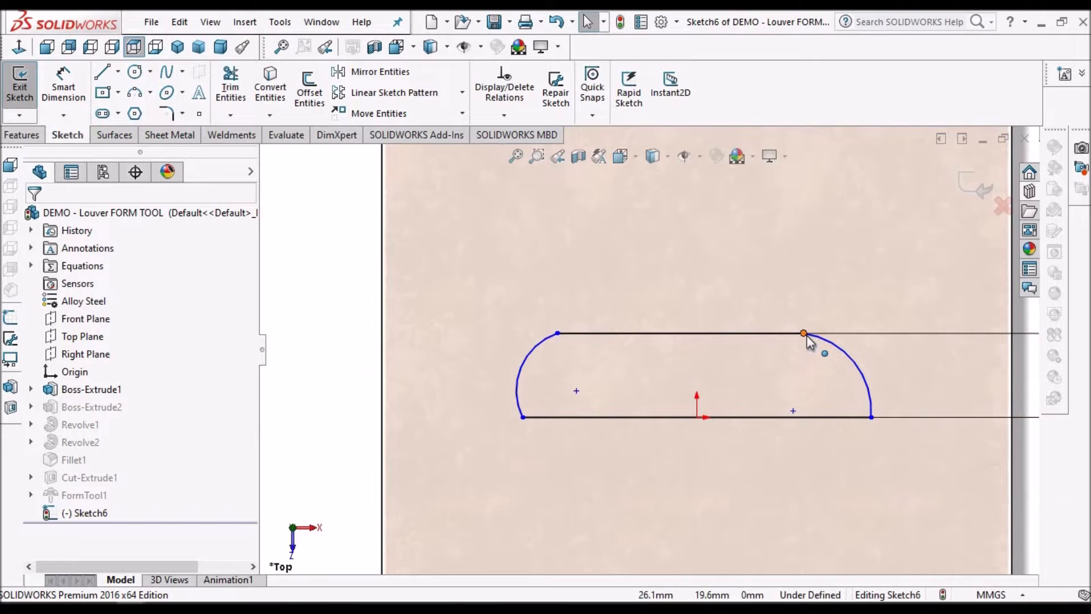
Add tangent relations where the upper line meets the right arc and the left arc.
left_click(803, 333)
left_click(868, 255)
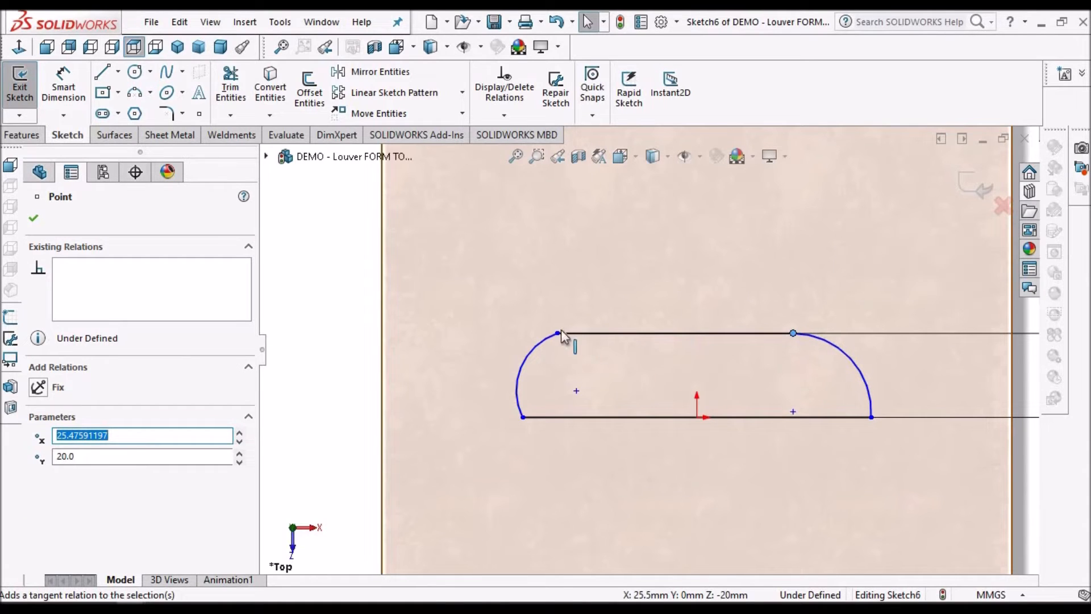
left_click(557, 334)
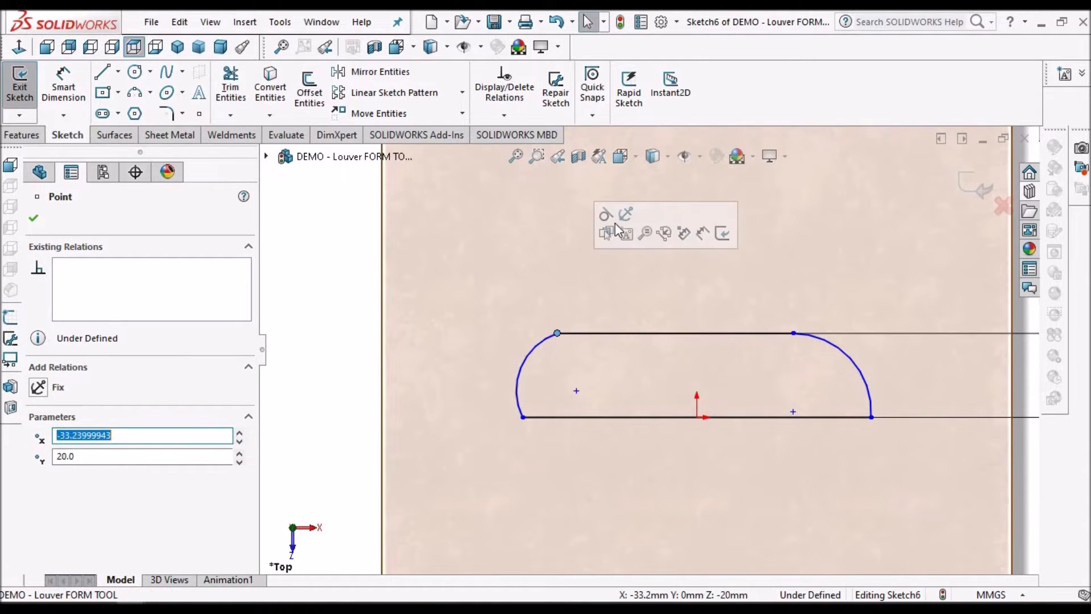
left_click(604, 215)
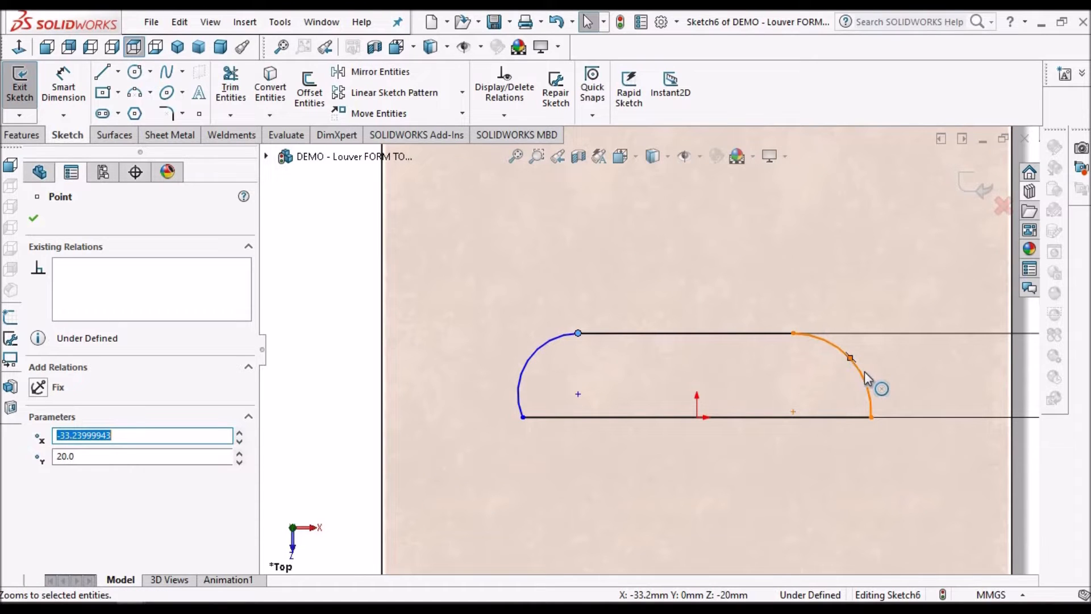
Apply an equal relation to the left and right arcs.
left_click(545, 342)
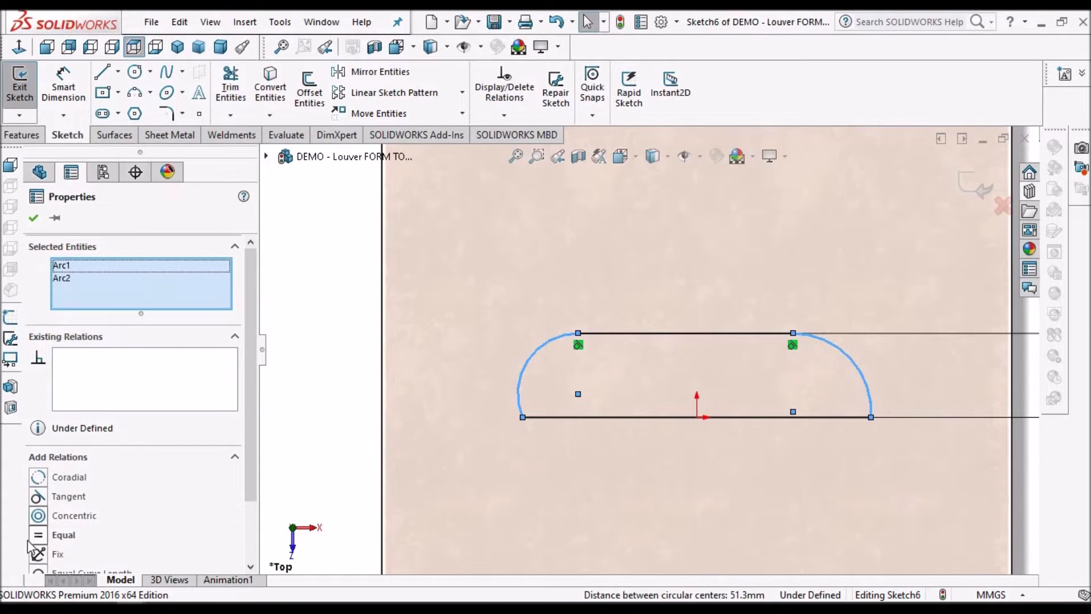
left_click(38, 536)
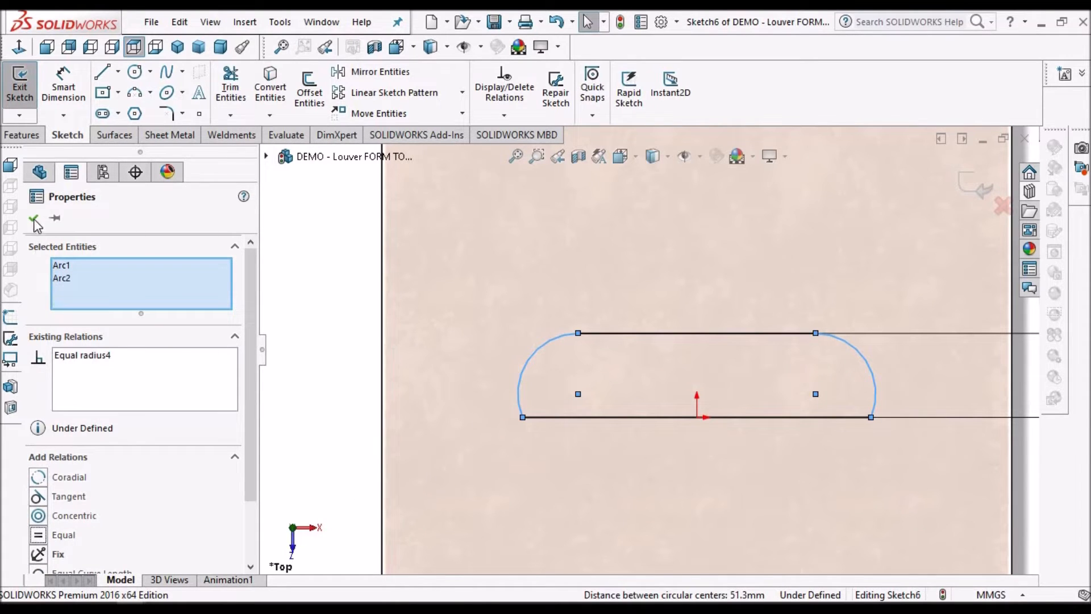
left_click(741, 403)
Make the left arc's center point coincident with the lower line.
scroll(650, 349, "up", 2)
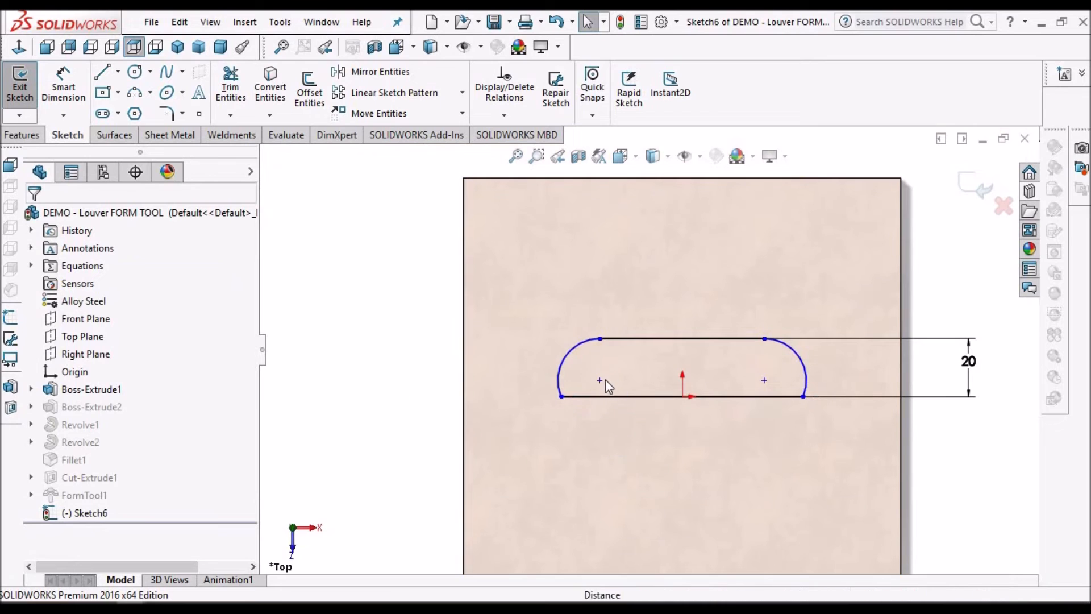
left_click(638, 402)
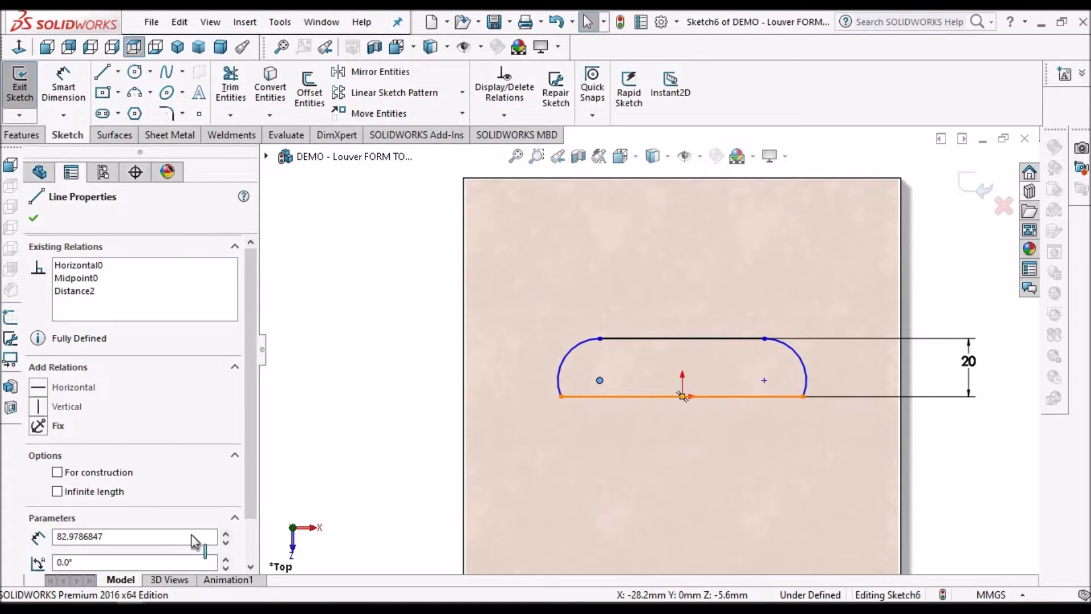
scroll(253, 550, "down", 1)
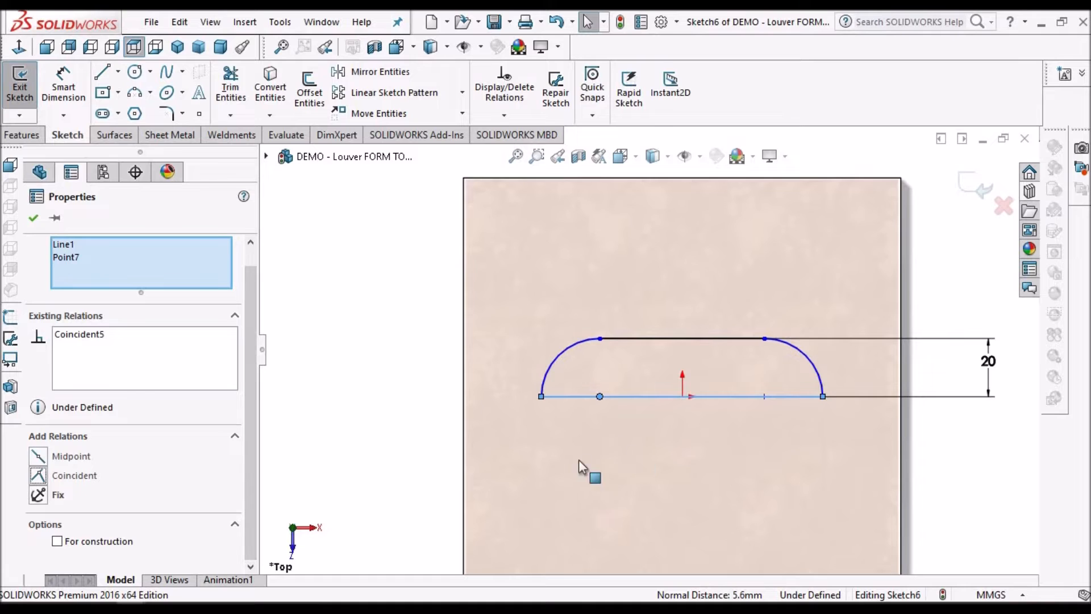
left_click(33, 218)
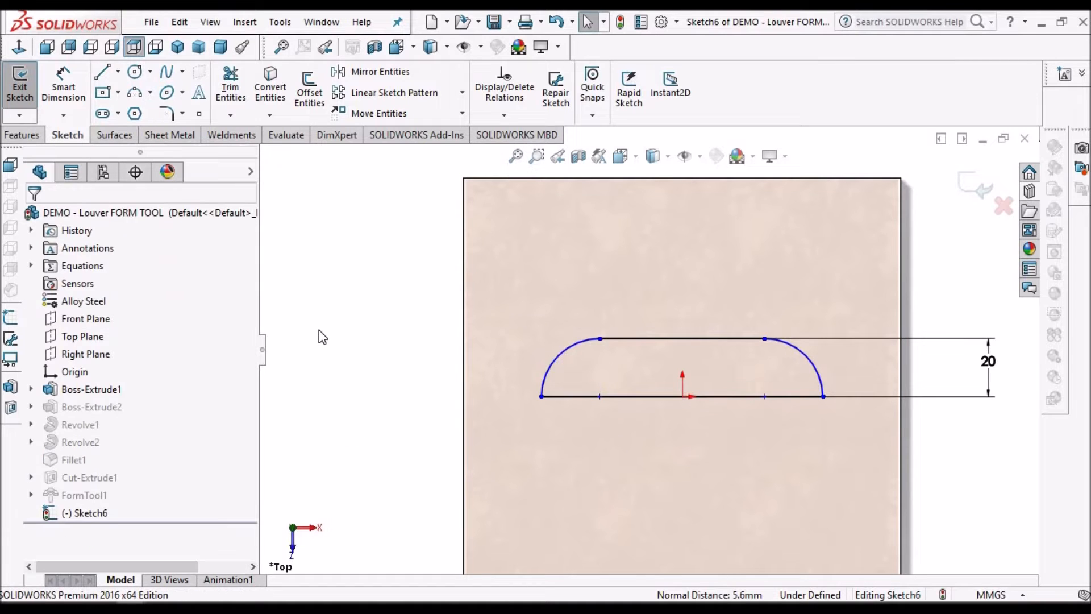
Dimension the lower line's length and set it to 100 mm.
left_click(66, 85)
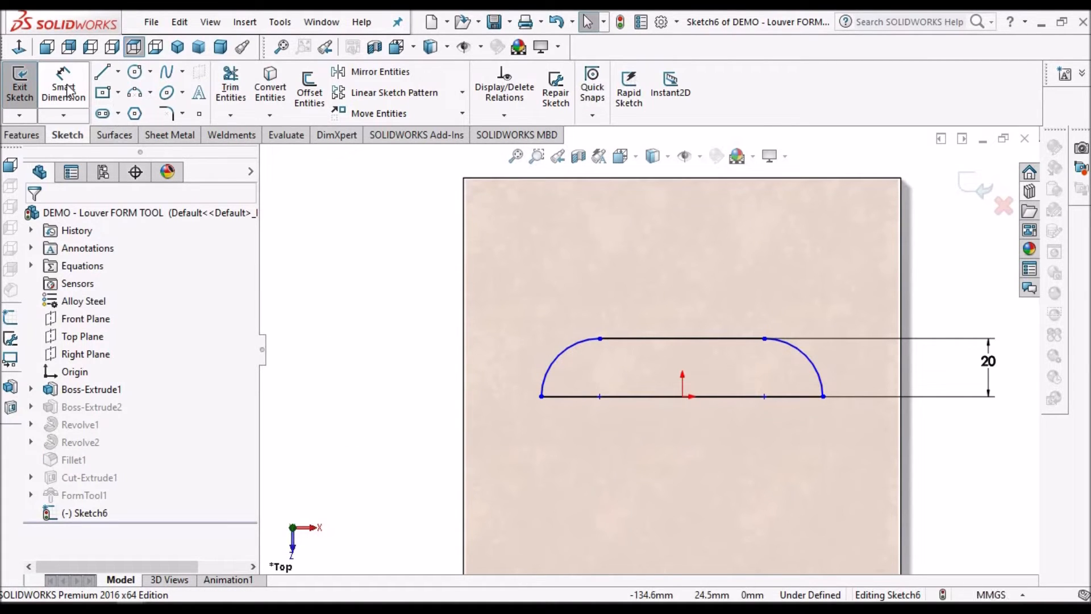
left_click(660, 397)
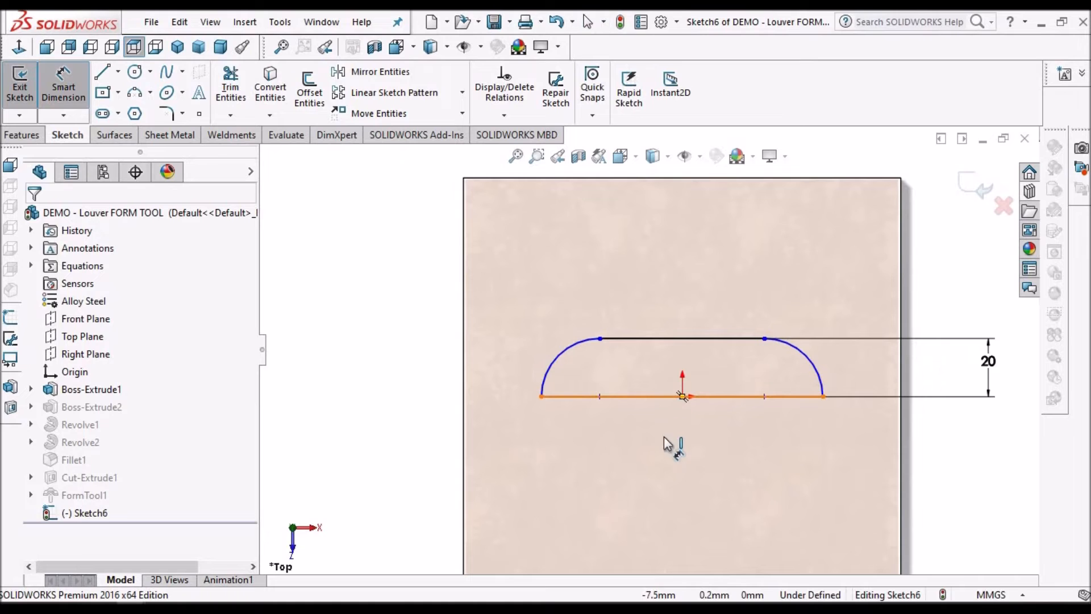
left_click(667, 465)
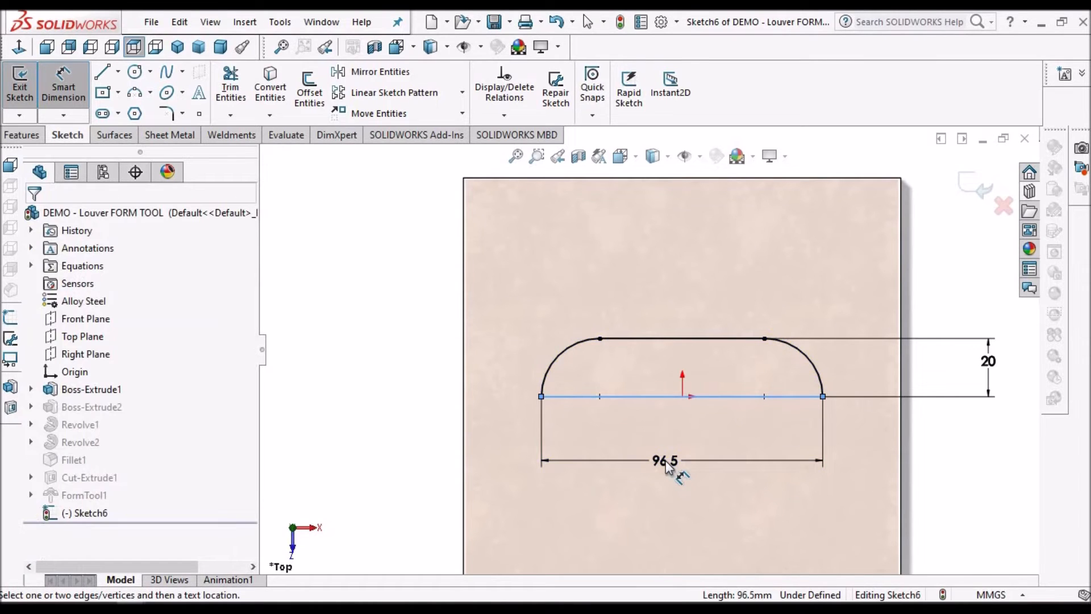
key("Return")
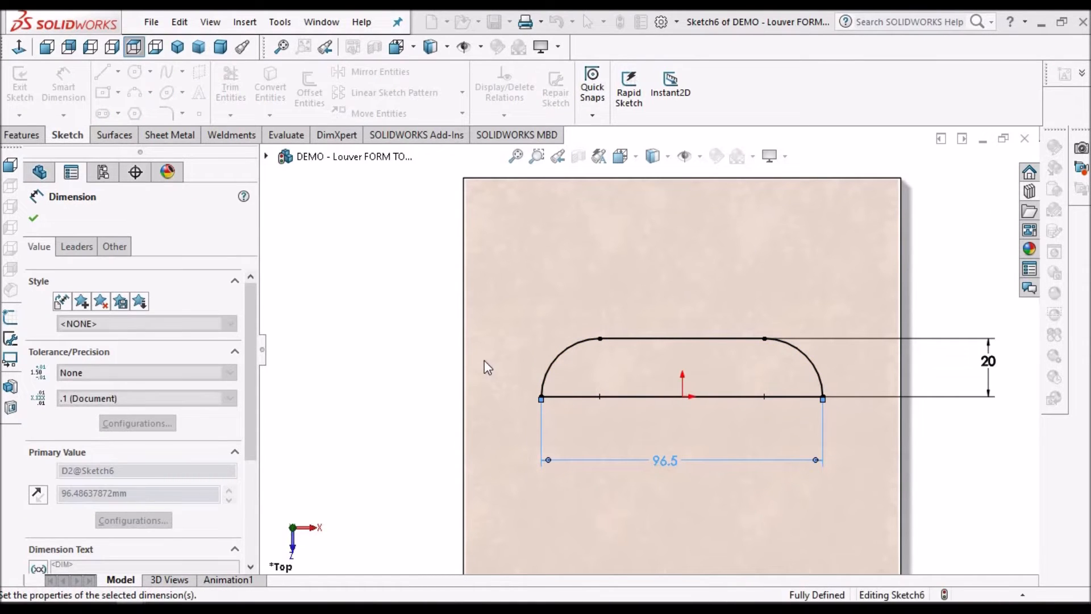
left_click(33, 220)
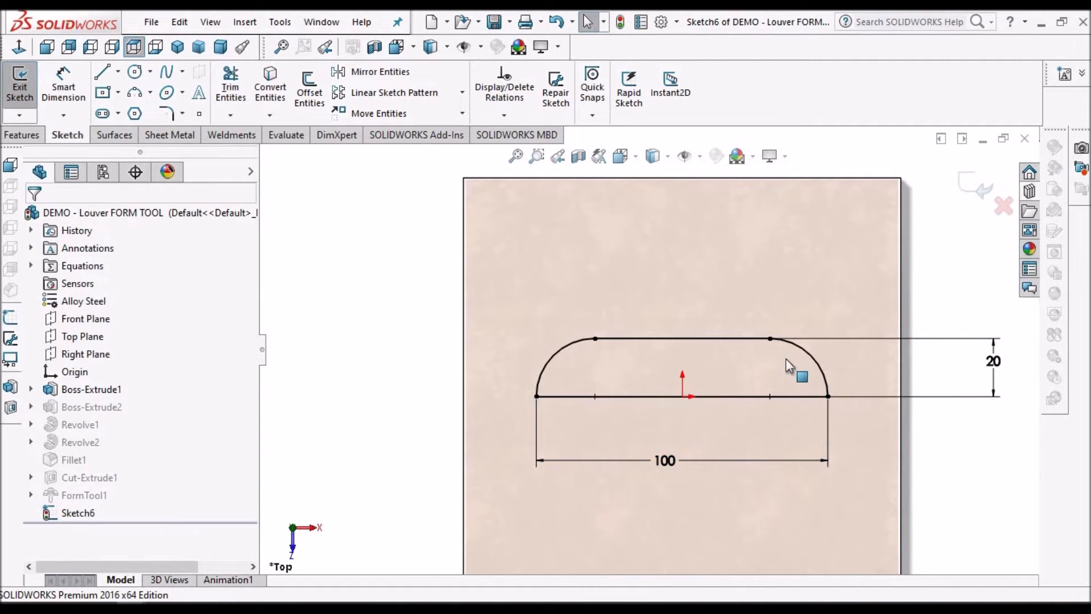
Revolve the half-louver profile 90 degrees about its lower line, merging the result with the base block.
scroll(786, 361, "up", 4)
mouse_move(786, 361)
middle_mouse_down()
mouse_move(757, 261)
mouse_move(672, 277)
mouse_move(696, 312)
middle_mouse_up()
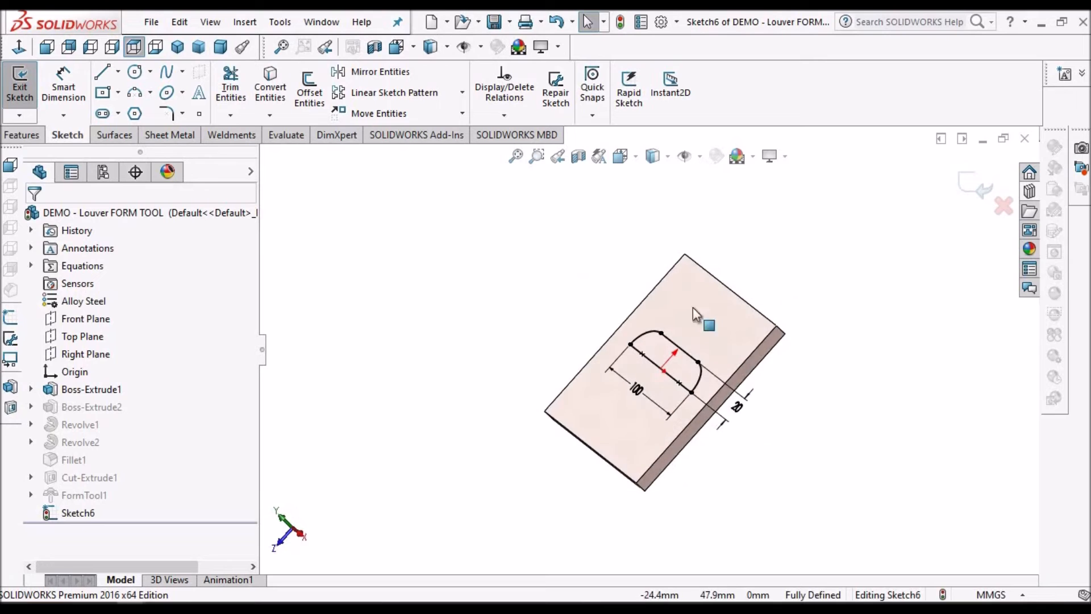
left_click(21, 135)
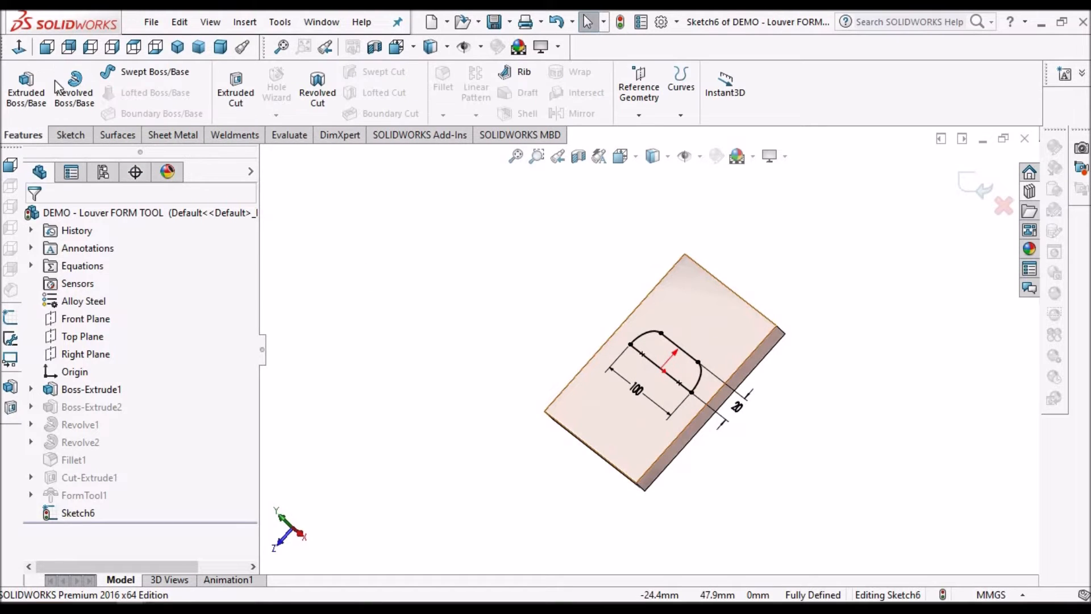
left_click(77, 96)
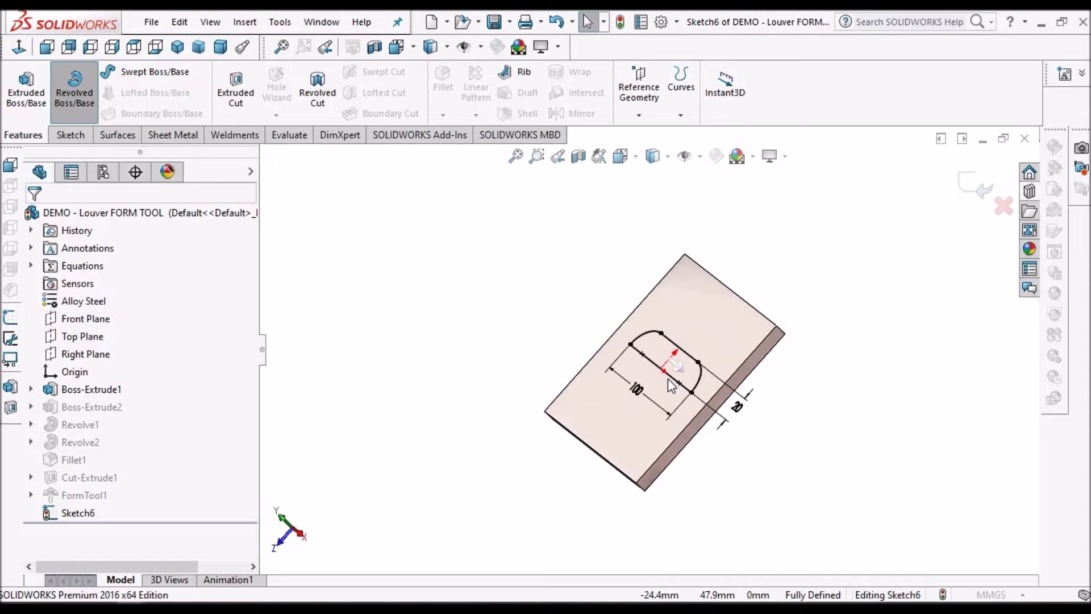
scroll(671, 388, "down", 2)
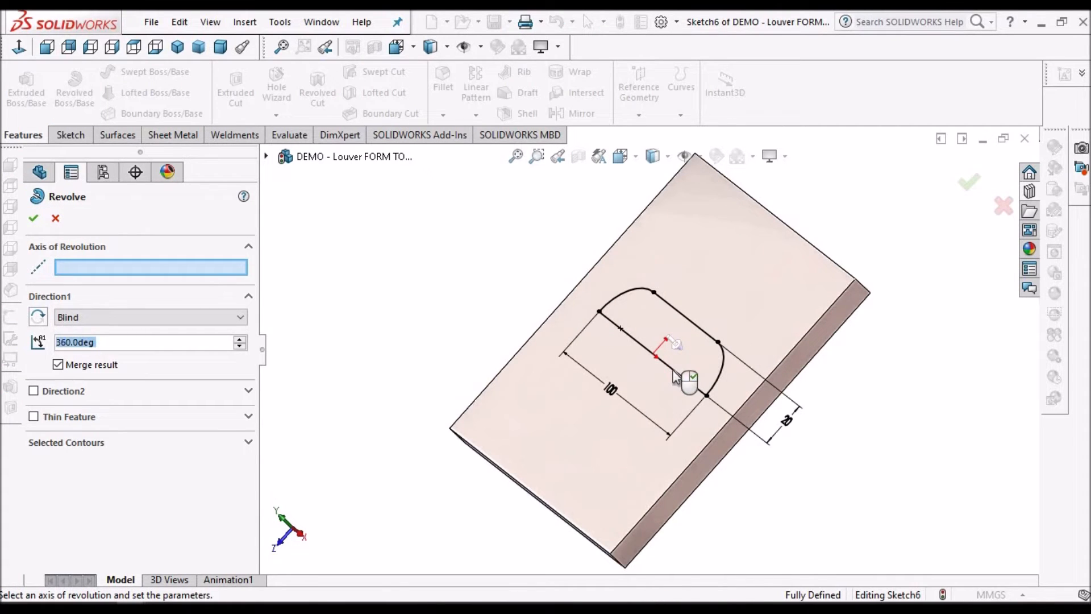
left_click(675, 376)
middle_click_drag(767, 232, 824, 441)
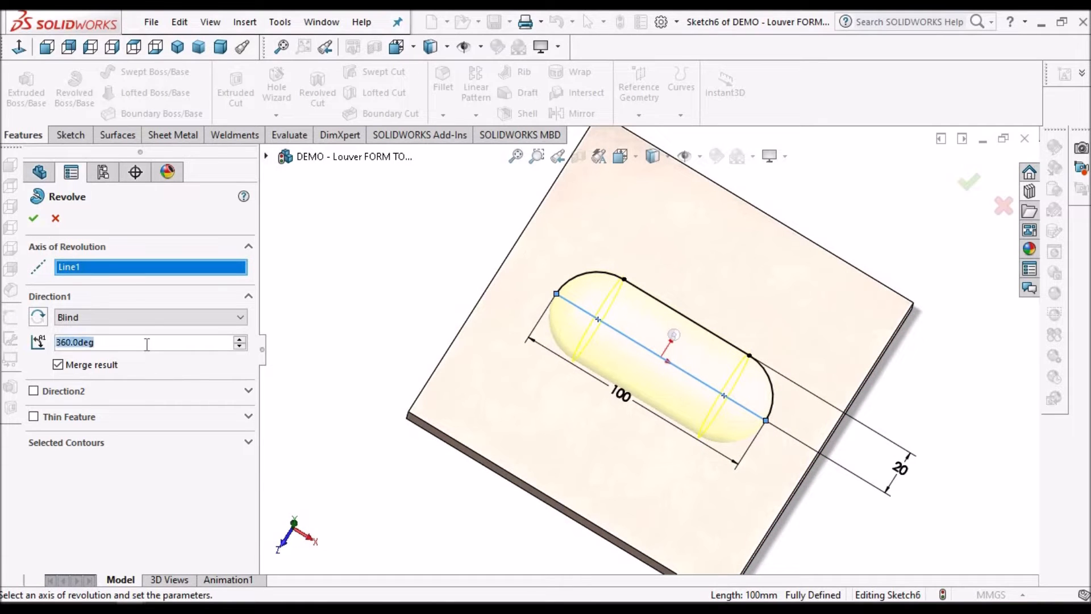
type("90")
key("Return")
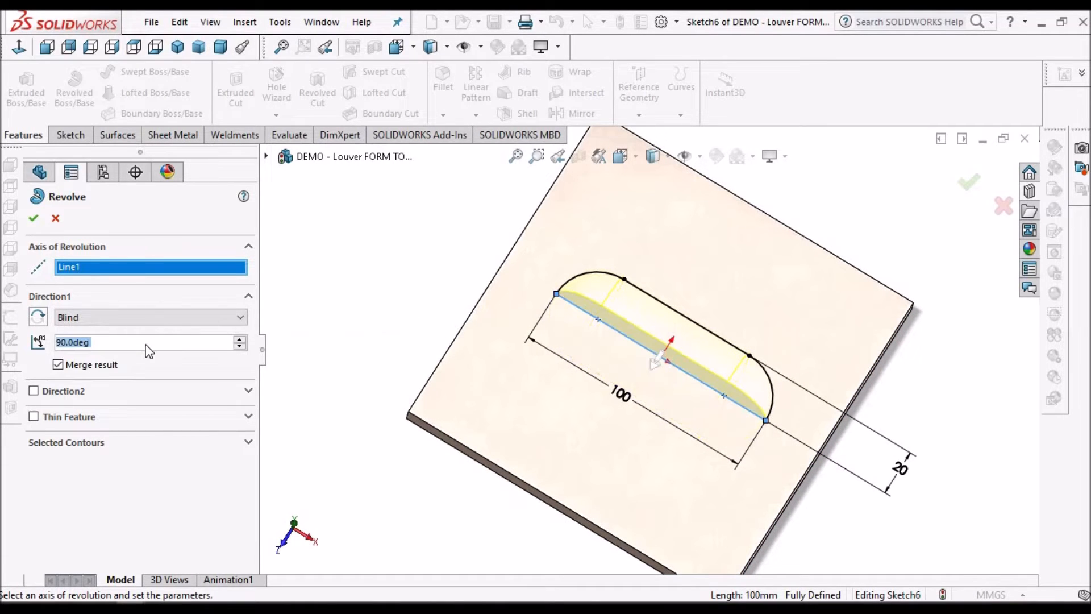
middle_click_drag(646, 224, 626, 215)
left_click(34, 220)
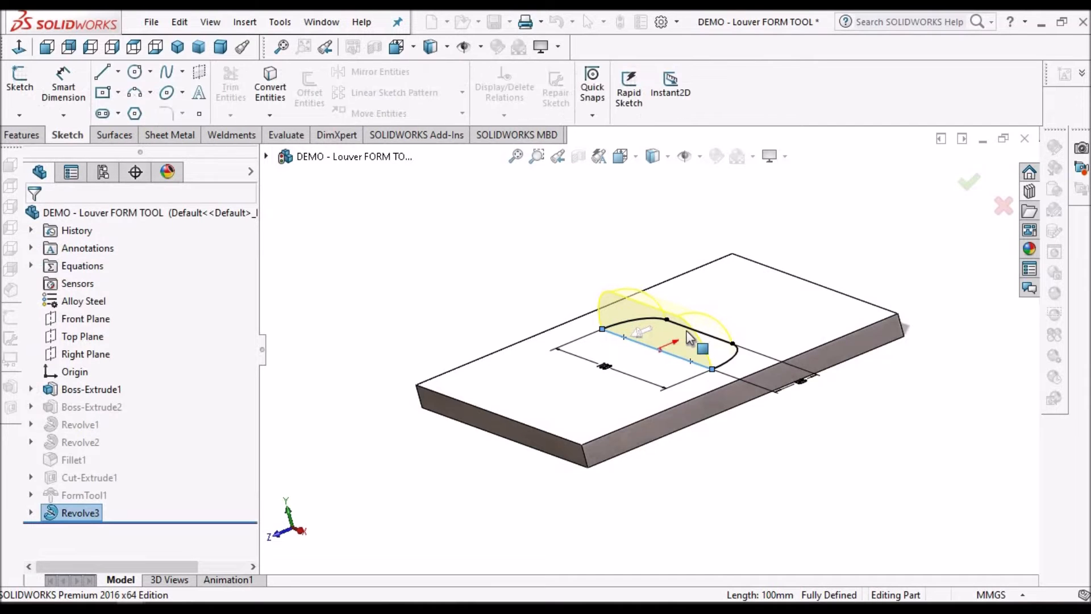
Fillet the curved edge where the revolved louver meets the base block with a 5 mm radius and tangent propagation.
scroll(676, 319, "down", 2)
mouse_move(718, 384)
middle_mouse_down()
mouse_move(759, 459)
mouse_move(703, 428)
mouse_move(691, 443)
middle_mouse_up()
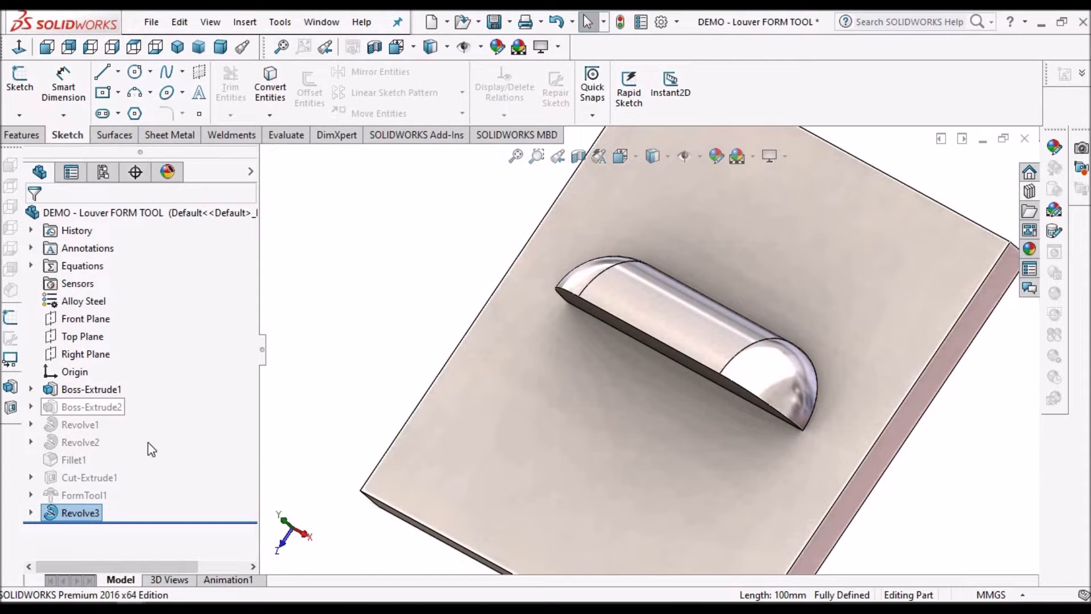
left_click(407, 263)
scroll(726, 362, "up", 4)
mouse_move(751, 266)
middle_mouse_down()
mouse_move(711, 236)
mouse_move(659, 379)
mouse_move(721, 414)
middle_mouse_up()
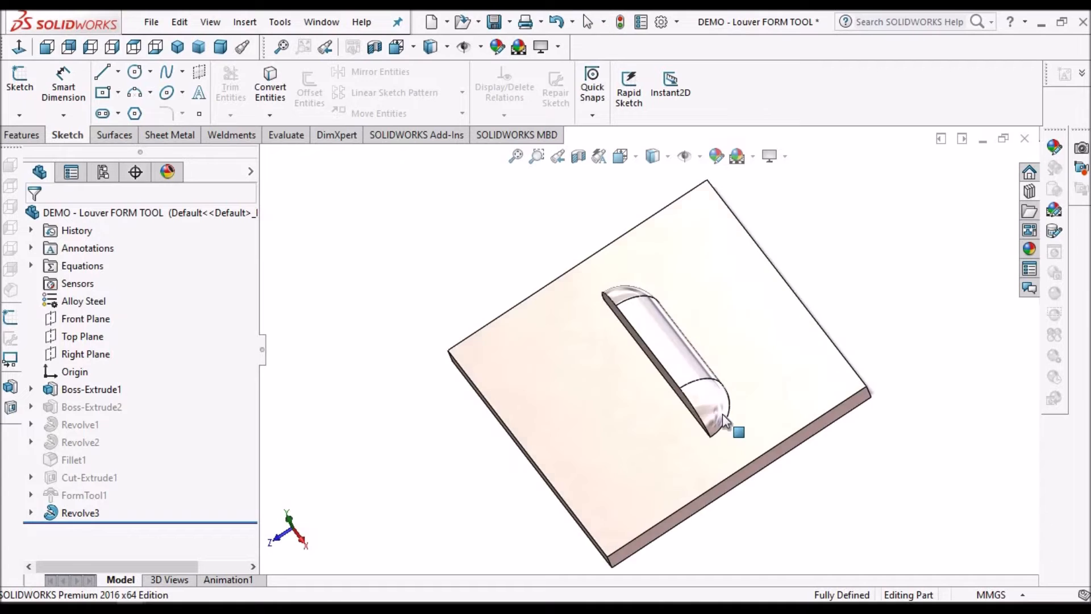
left_click(727, 404)
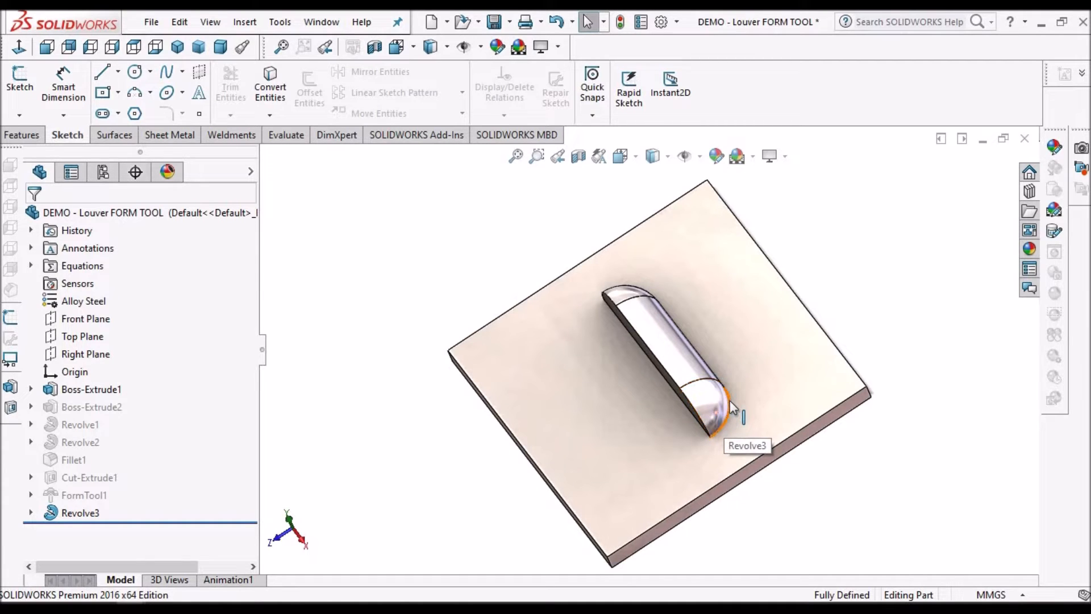
left_click(12, 135)
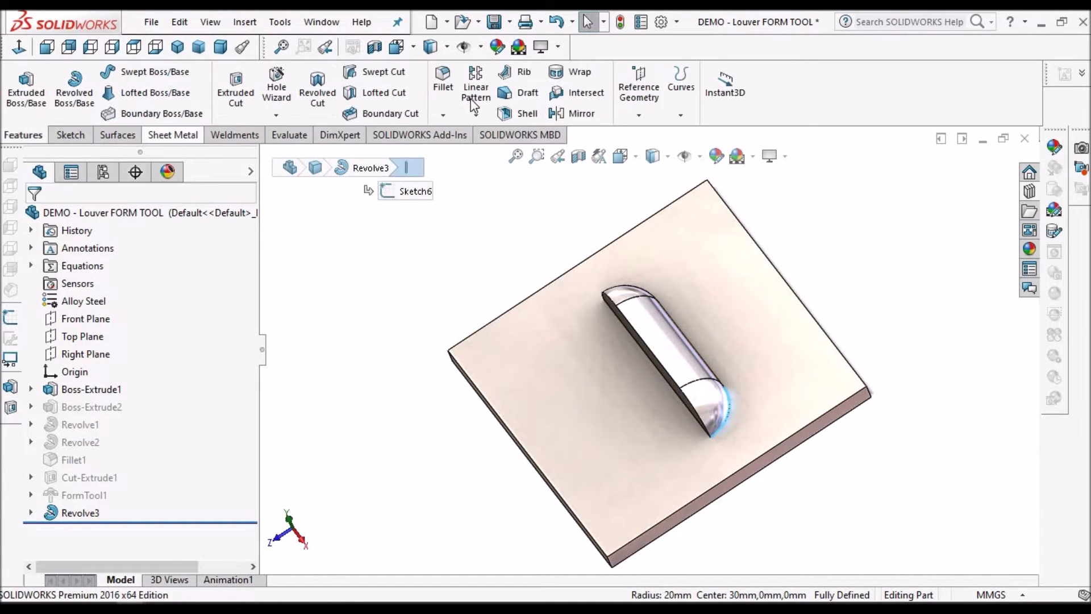
left_click(442, 84)
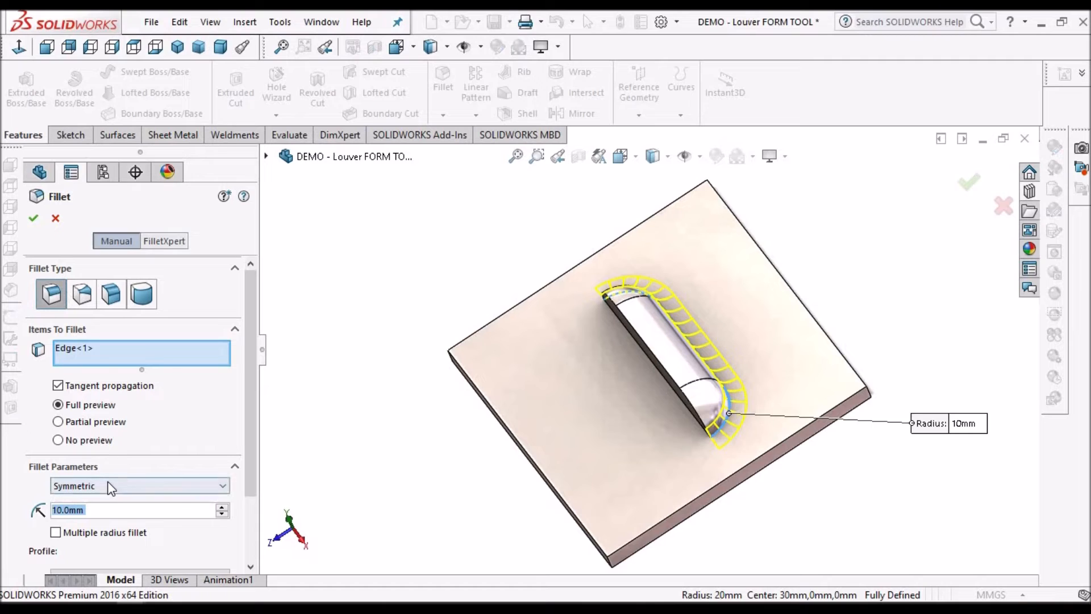
type("5")
key("Return")
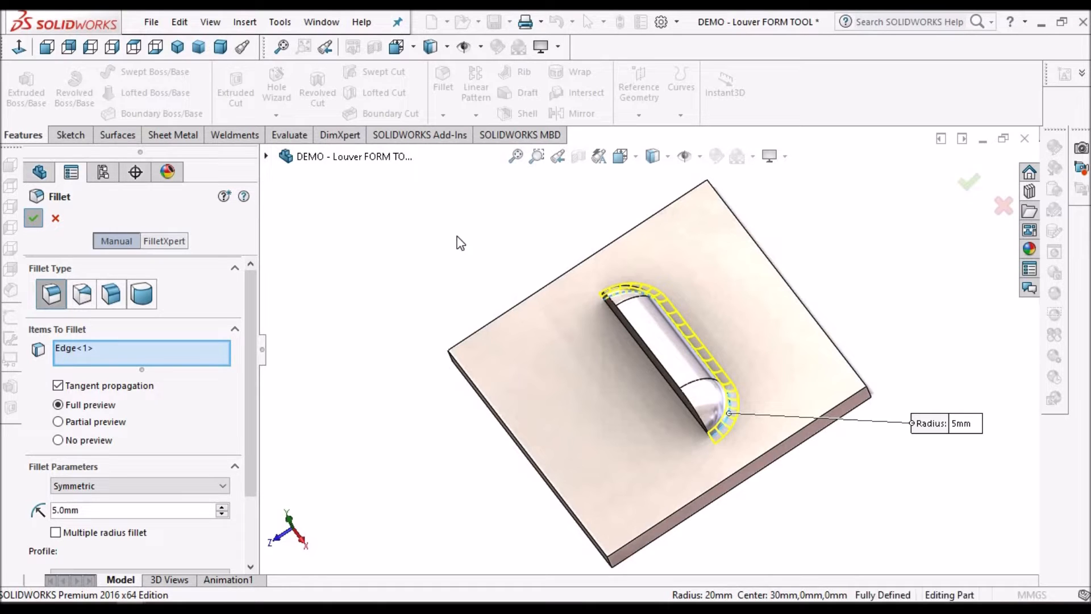
key("Return")
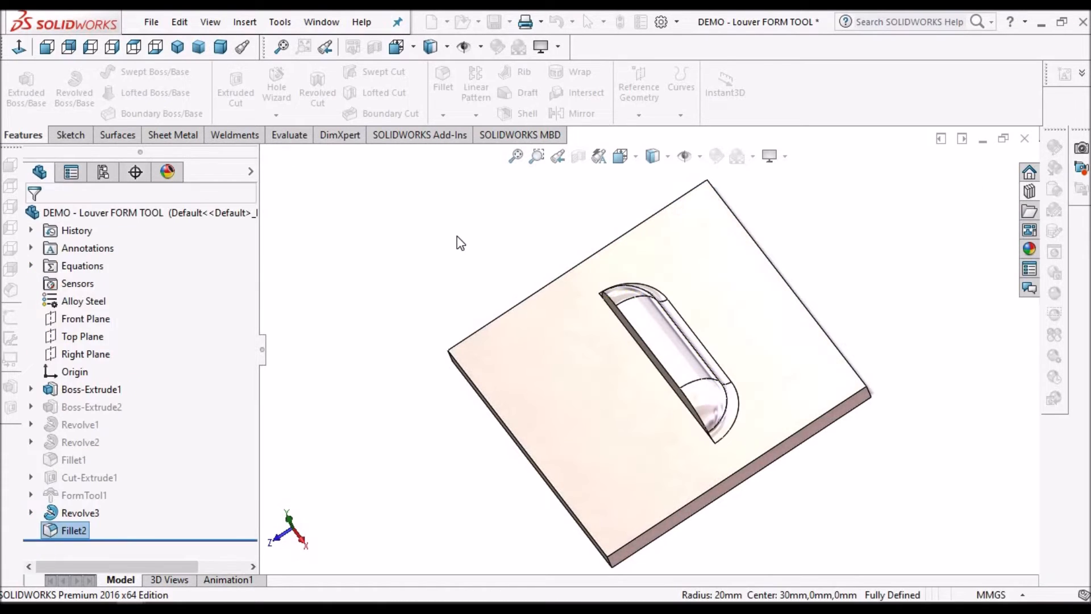
Start a sketch on the base block's narrow side face beyond the louver's end and convert the face's outline into it.
scroll(693, 357, "down", 5)
middle_click_drag(693, 357, 718, 279)
scroll(718, 279, "up", 4)
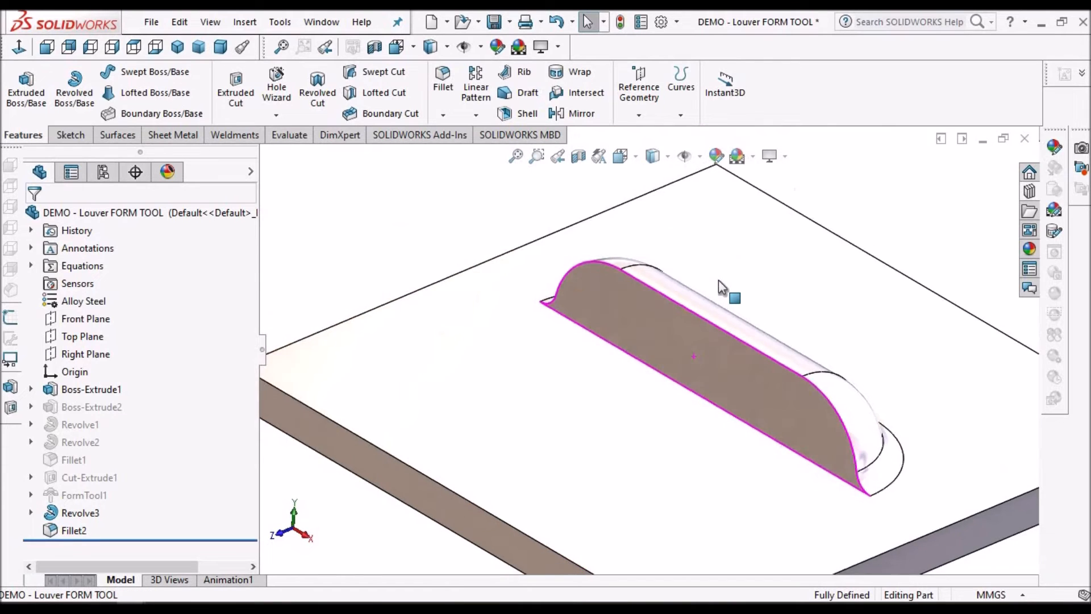
scroll(853, 480, "down", 4)
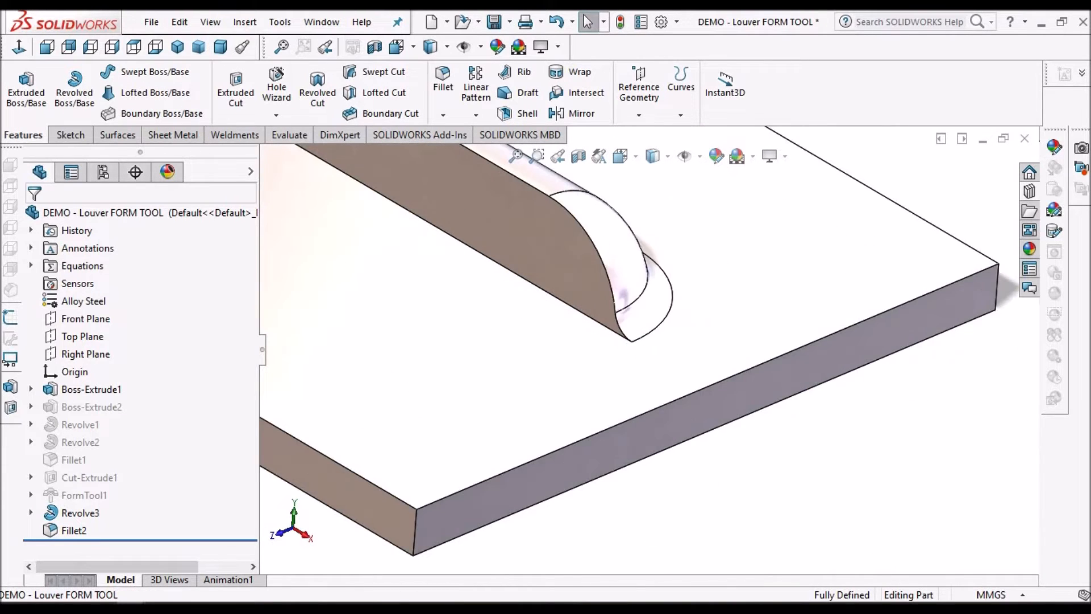
left_click(67, 137)
left_click(20, 82)
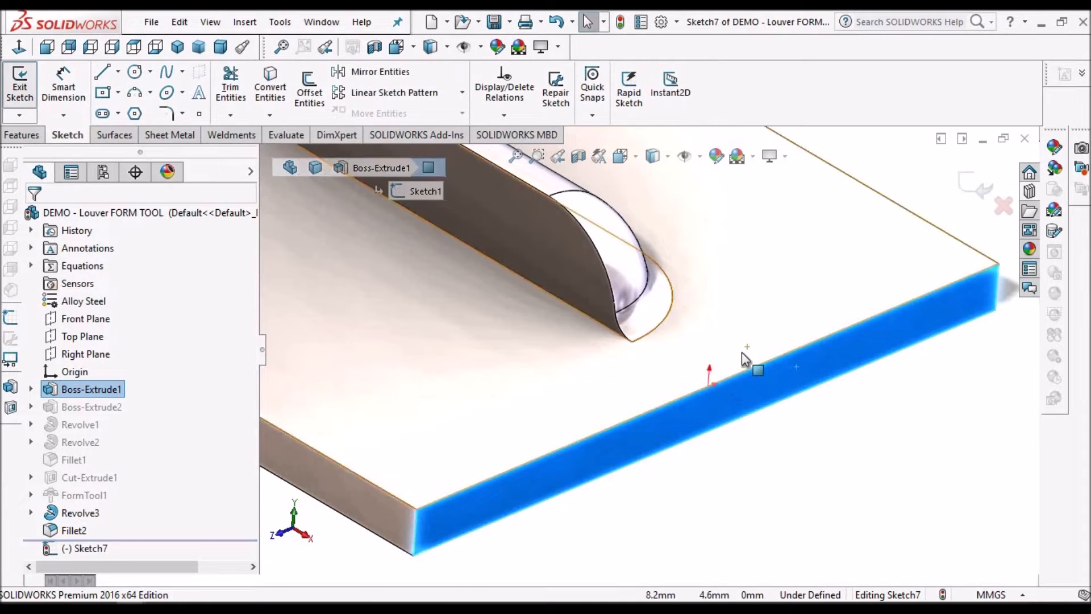
scroll(742, 352, "up", 2)
left_click(271, 91)
left_click(668, 167)
left_click(653, 273)
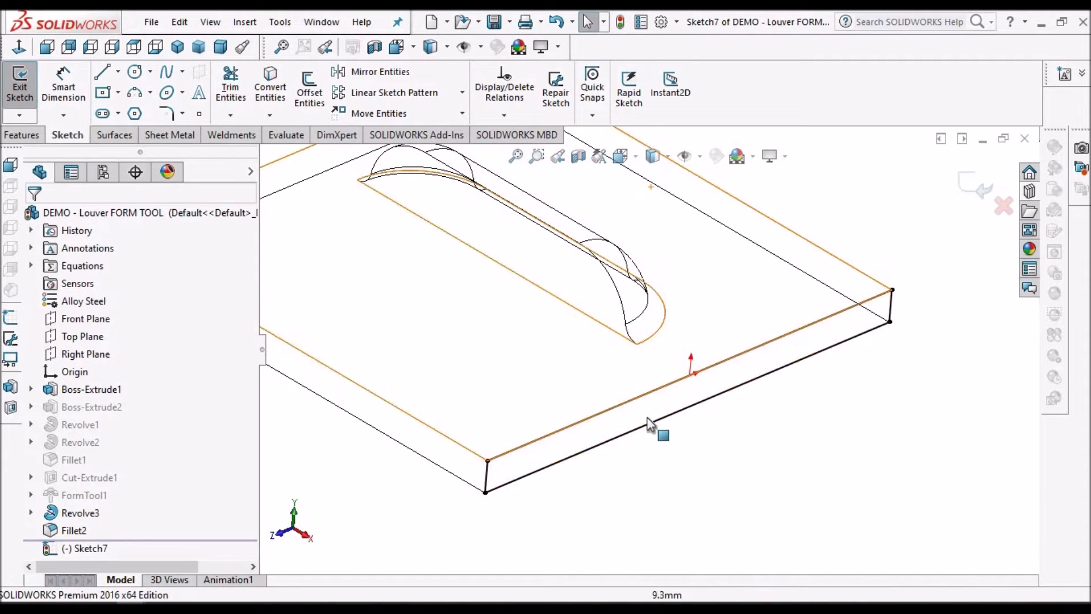
left_click(662, 165)
left_click(654, 178)
Cut the side-face outline Through All to remove the base block from under the louver.
left_click(40, 138)
left_click(249, 98)
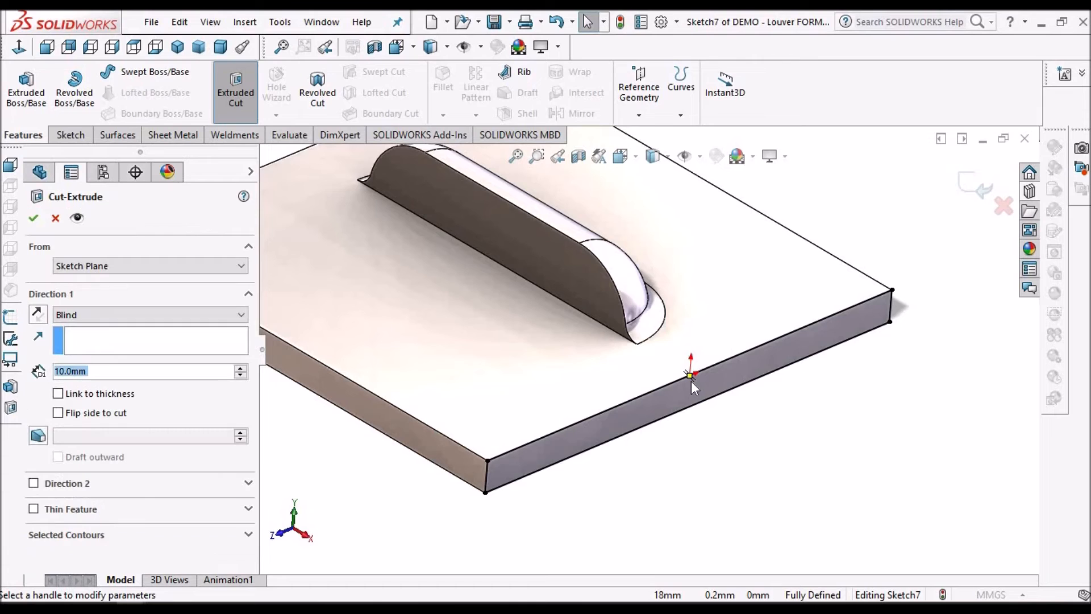
left_click(243, 315)
left_click(199, 340)
left_click(34, 218)
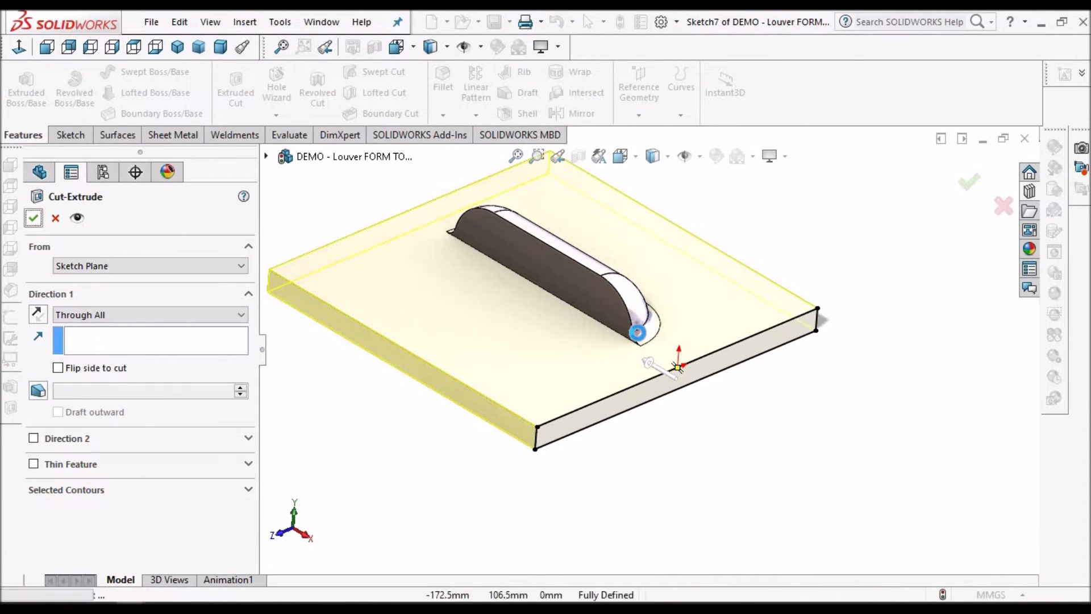
Delete the suppressed FormTool1 feature so that a new forming tool can be defined.
middle_click_drag(682, 389, 627, 329)
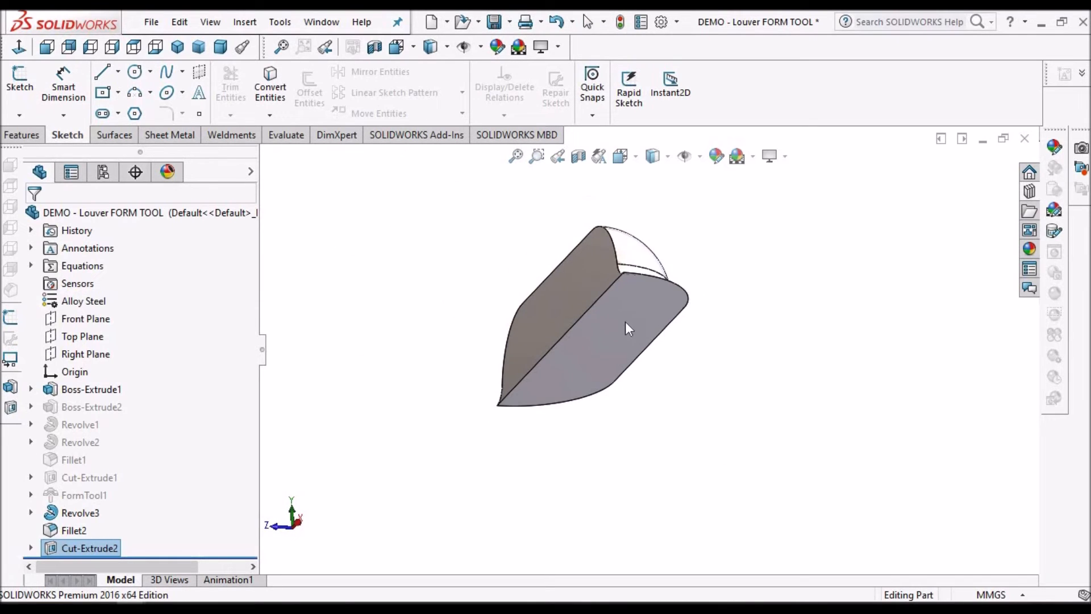
left_click(623, 321)
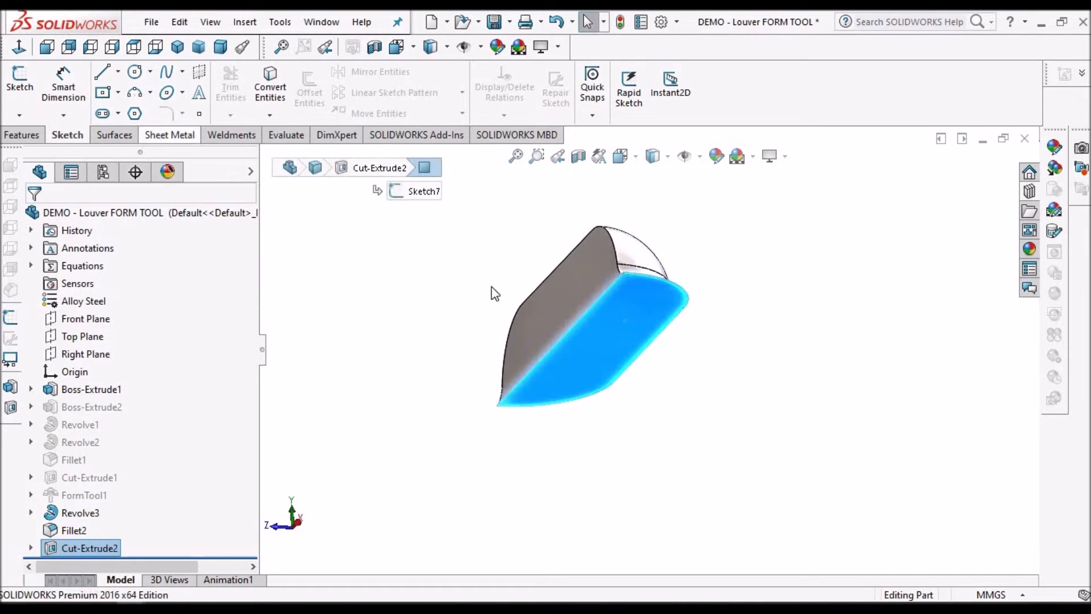
left_click(352, 260)
left_click(164, 138)
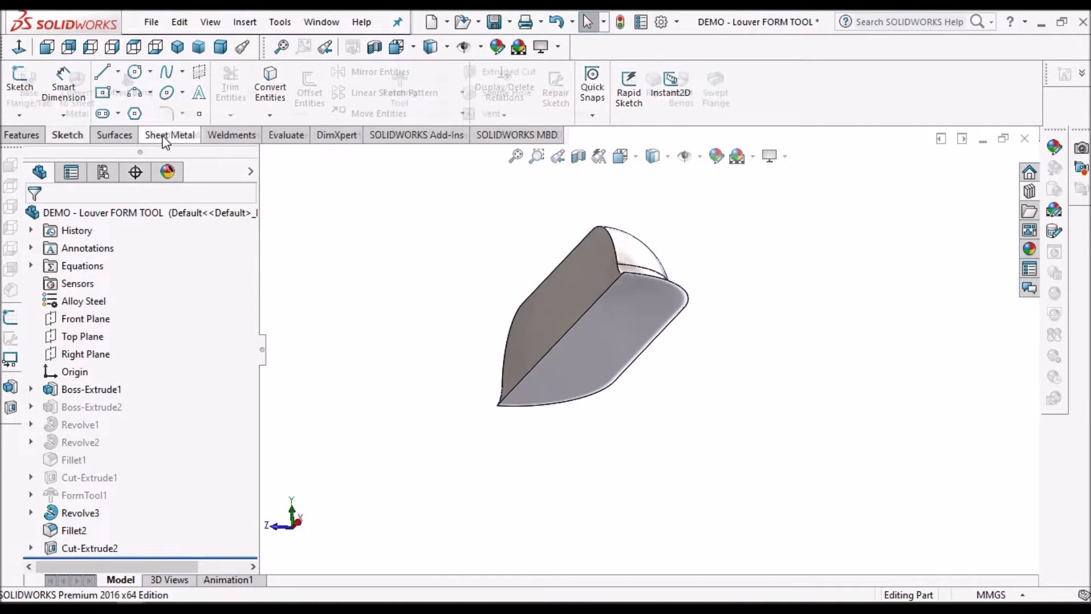
left_click(399, 93)
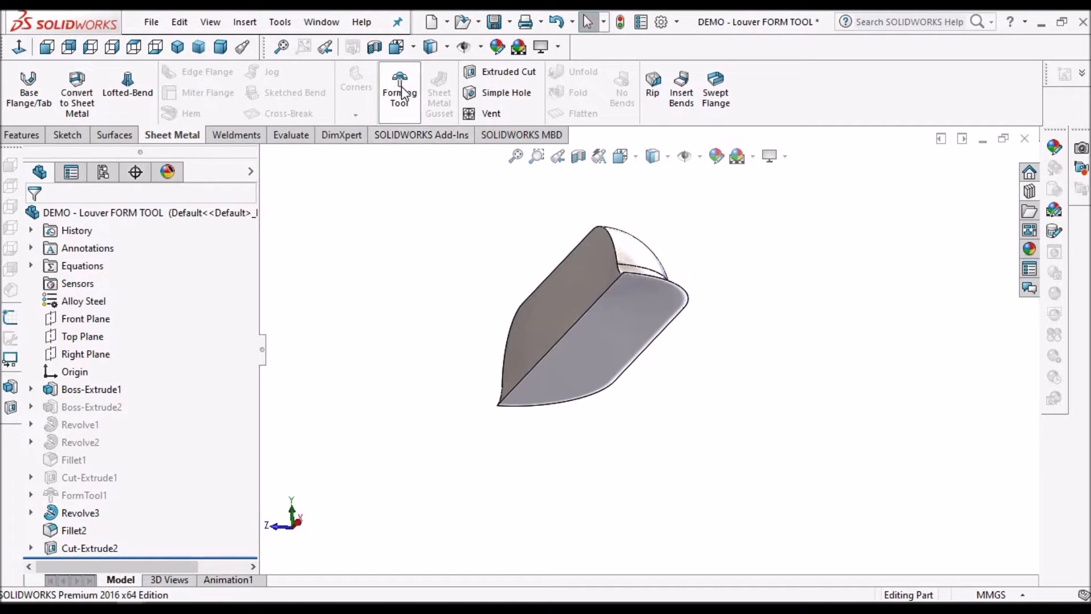
right_click(88, 496)
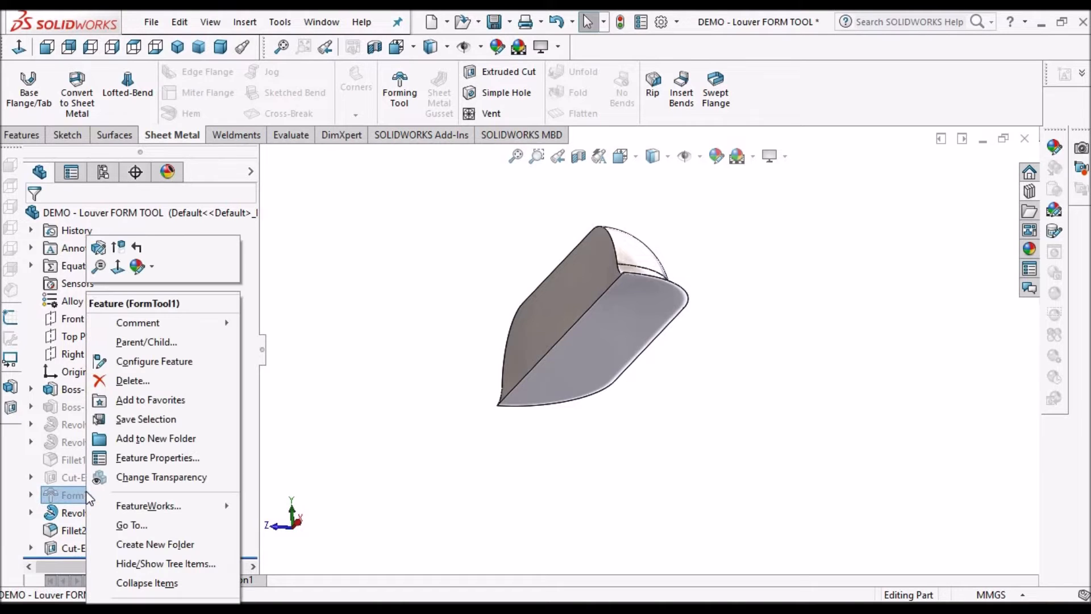
left_click(130, 384)
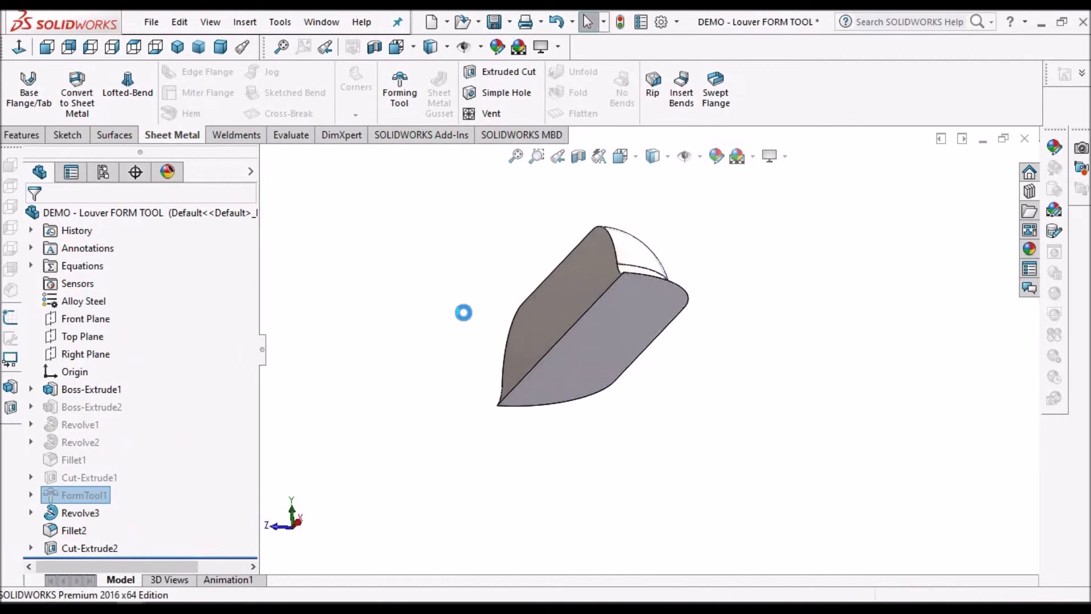
Define a forming tool with the louver's flat bottom as the stopping face and its flat vertical side as the face to remove.
left_click(406, 85)
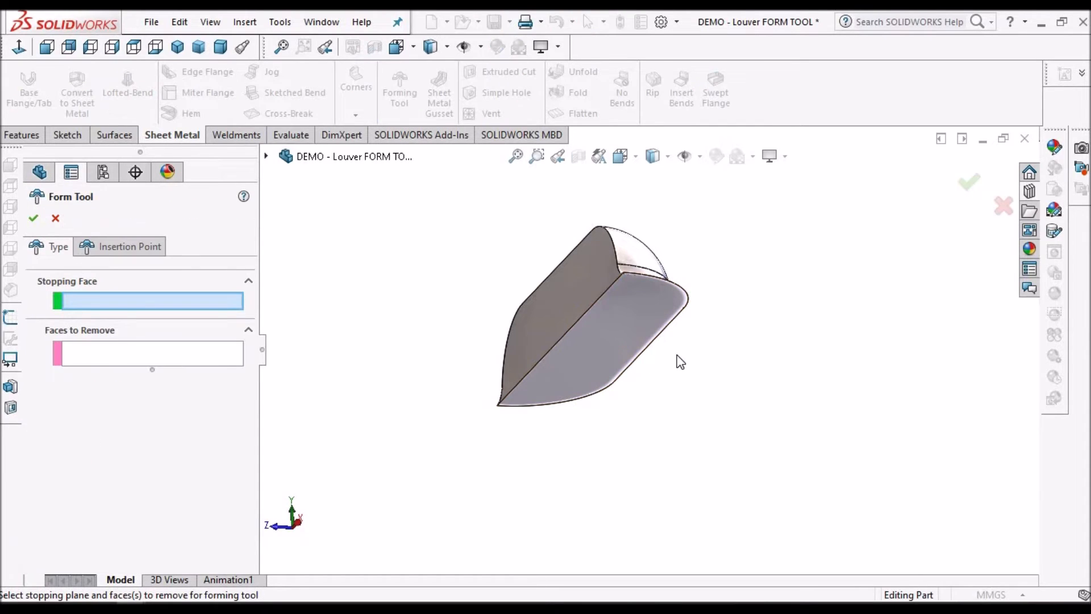
scroll(586, 332, "down", 3)
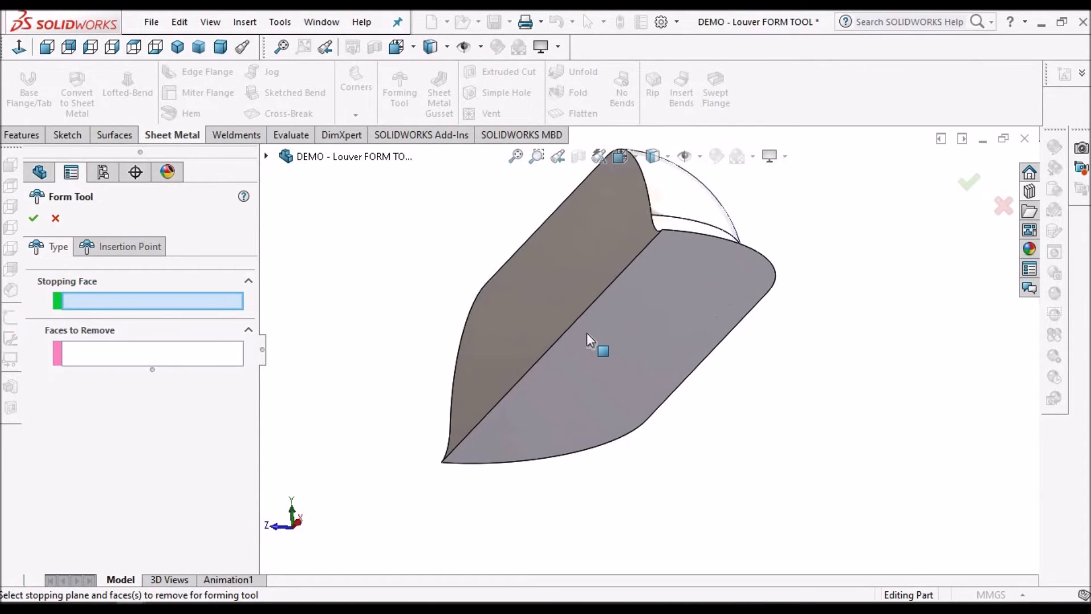
left_click(646, 329)
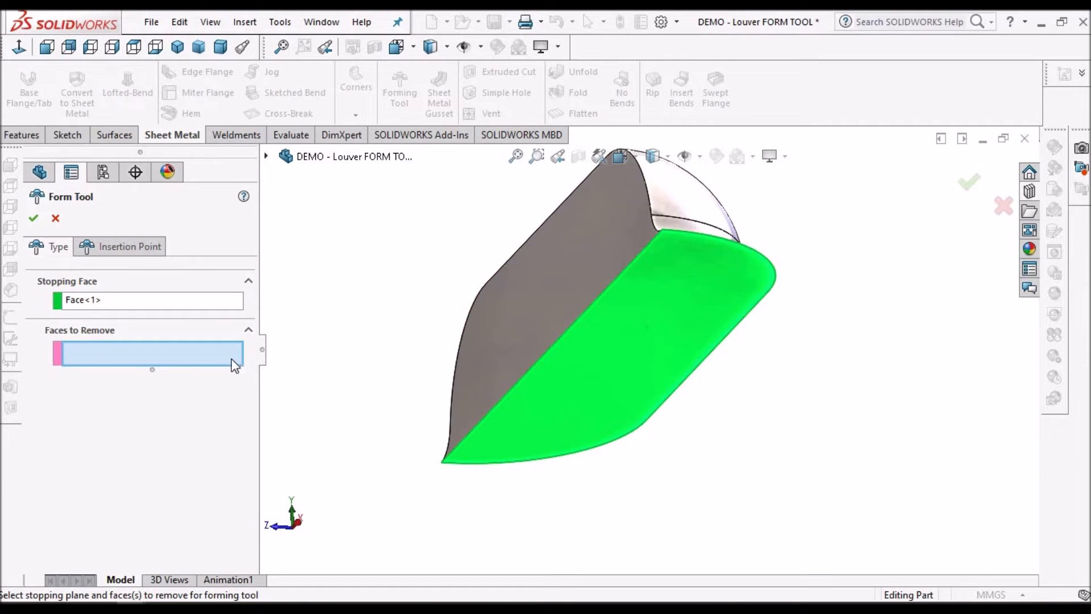
middle_click_drag(628, 329, 640, 343)
left_click(644, 340)
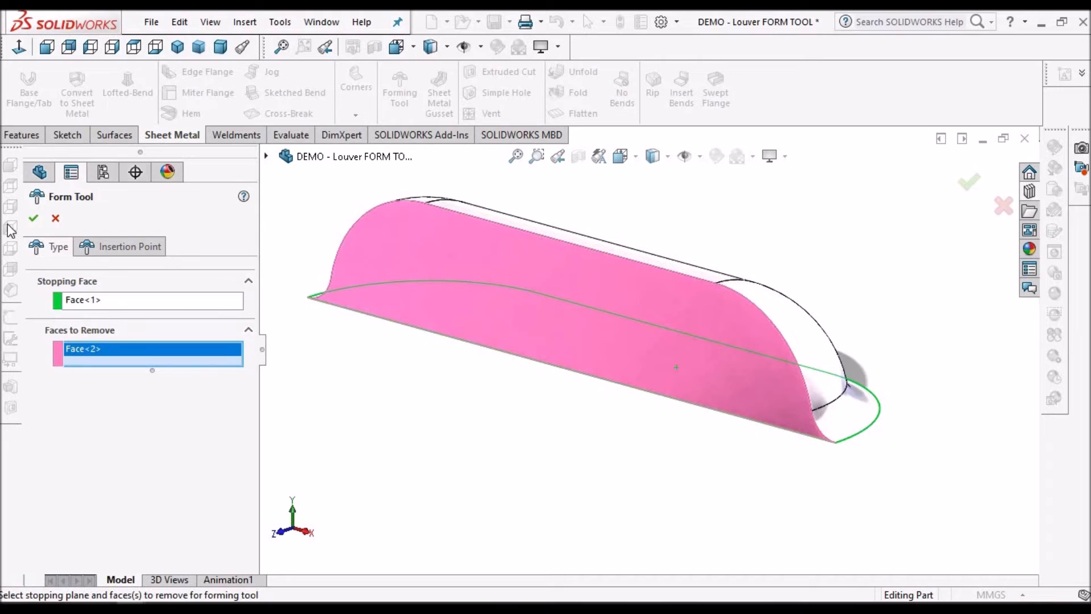
left_click(34, 219)
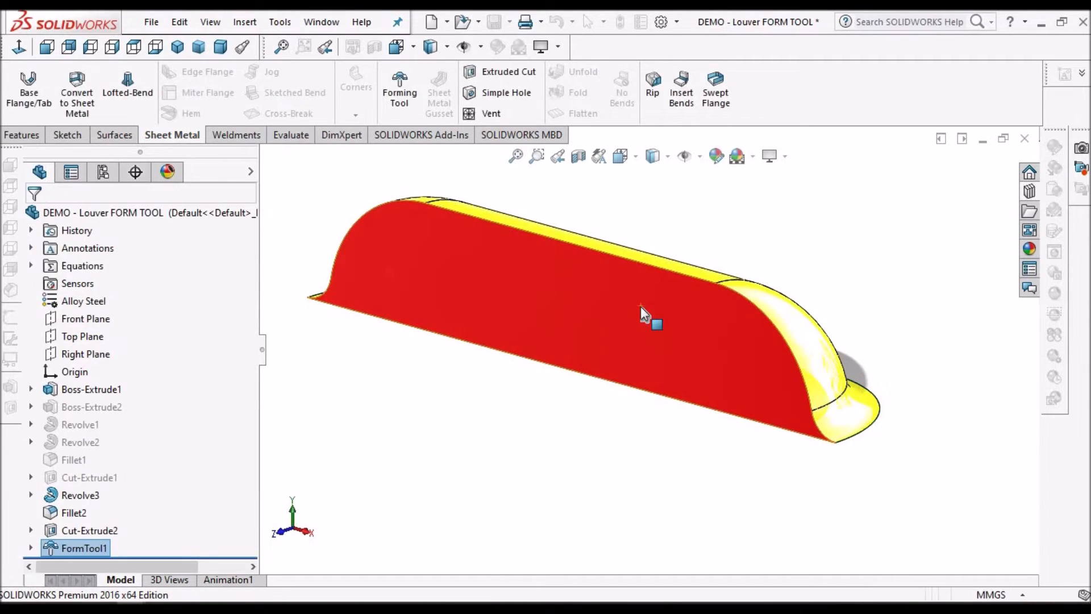
middle_click_drag(759, 315, 760, 390)
scroll(685, 380, "up", 3)
scroll(690, 372, "down", 3)
middle_click_drag(692, 375, 705, 310)
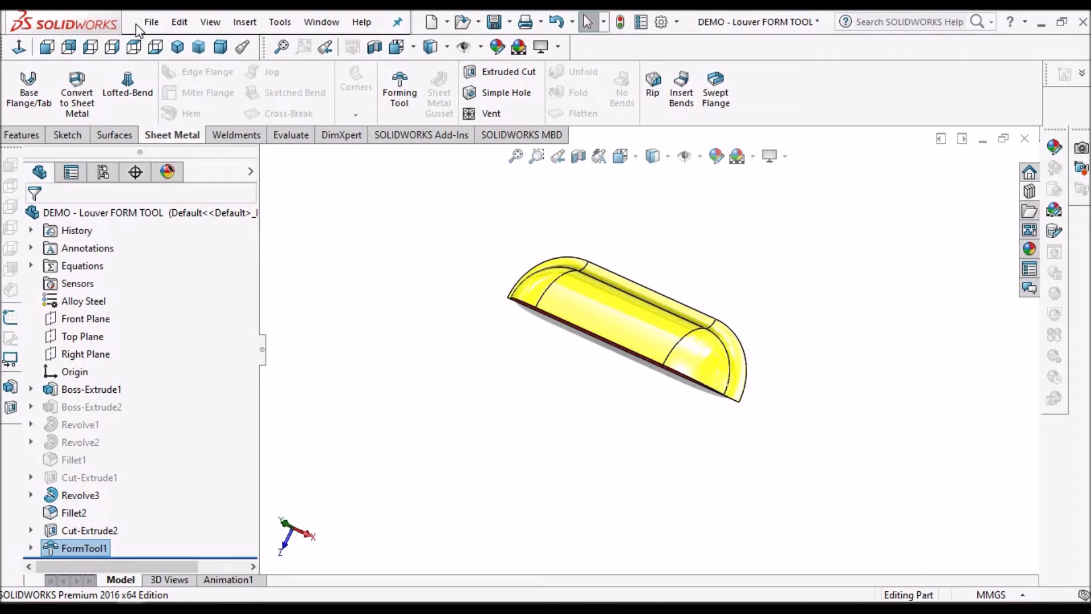
Place the REF - Standard Louver form tool from the design library's Example folder on the plate's large face and flip the tool.
left_click(1028, 192)
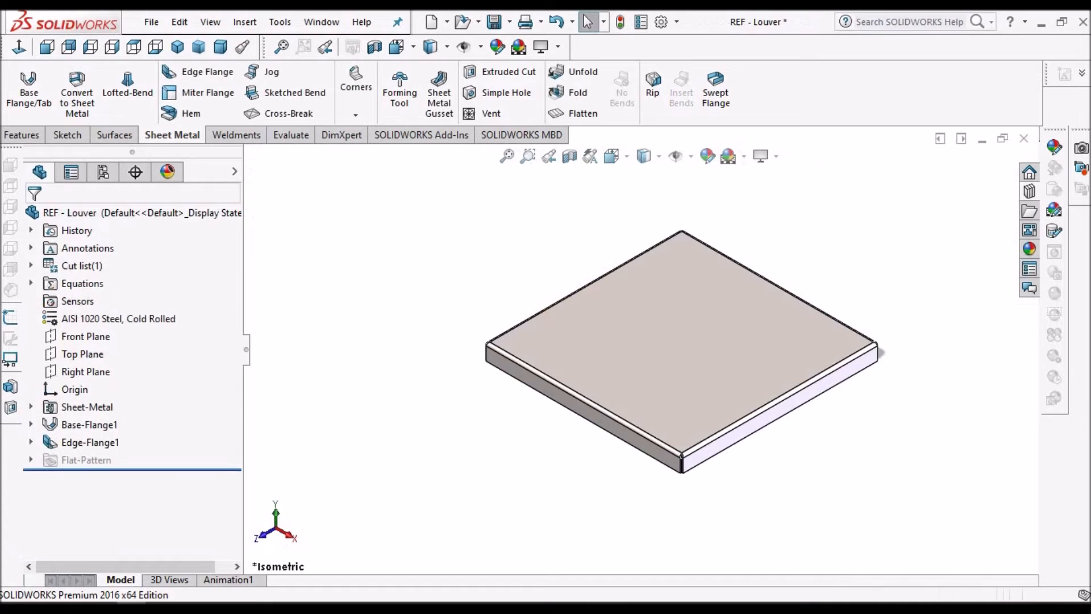
left_click(1029, 192)
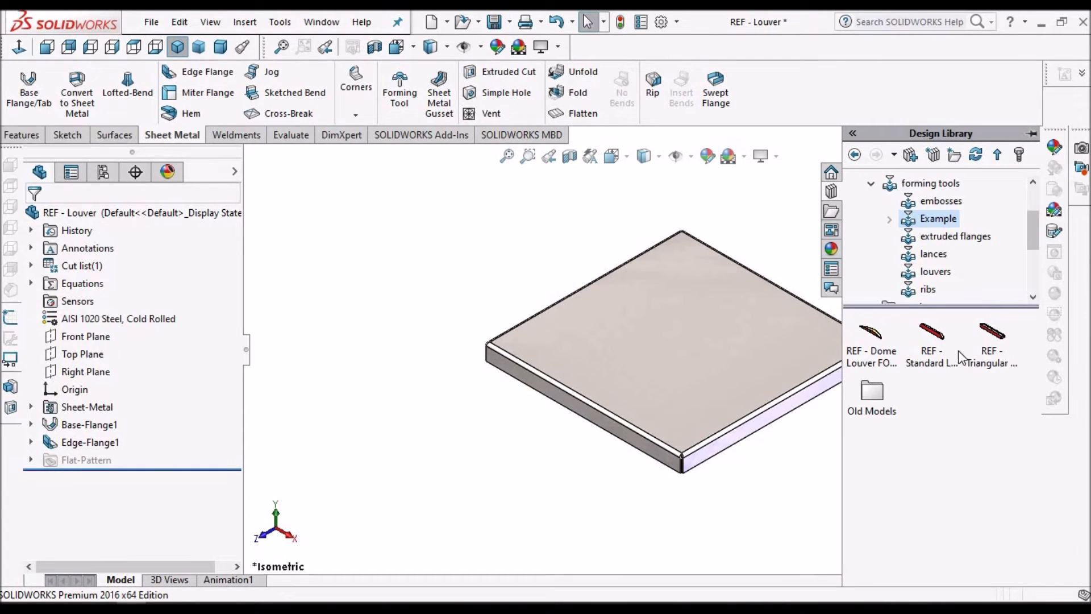
left_click_drag(758, 338, 1044, 535)
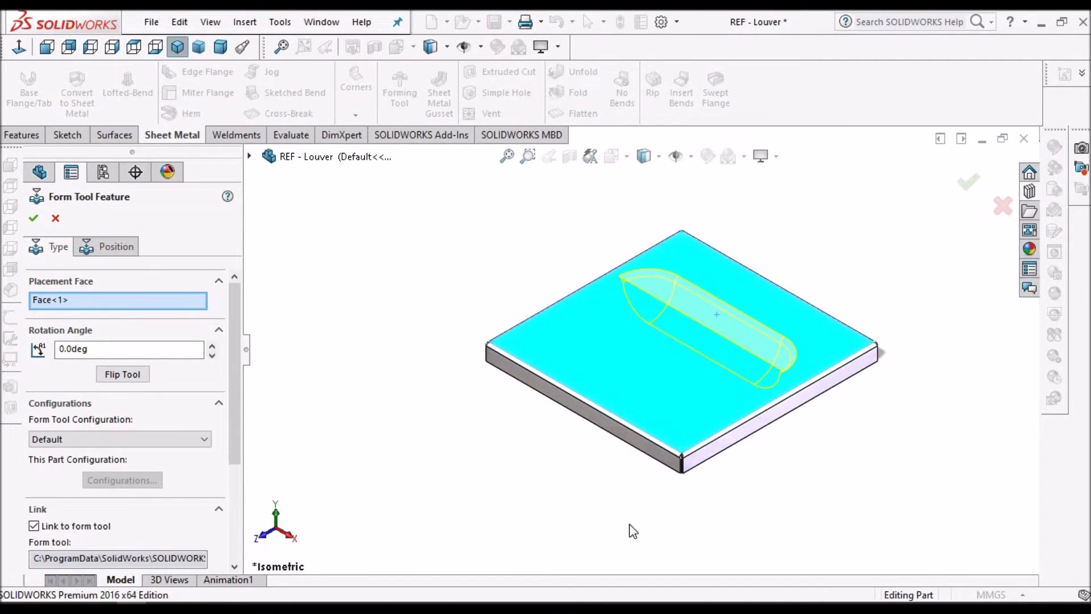
middle_click_drag(800, 376, 767, 364)
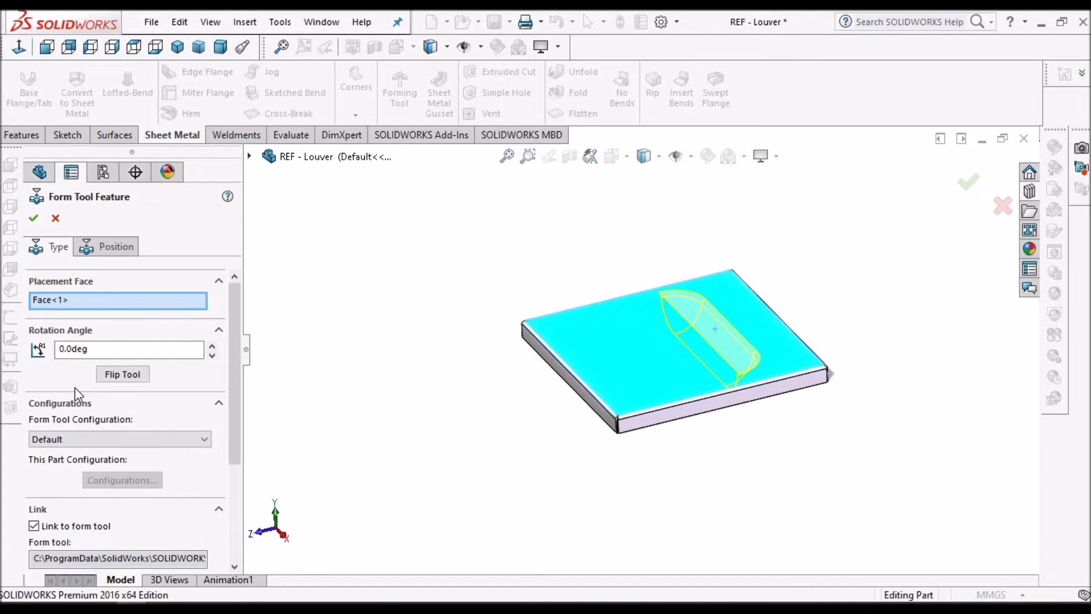
left_click(122, 374)
middle_click_drag(752, 304, 784, 465)
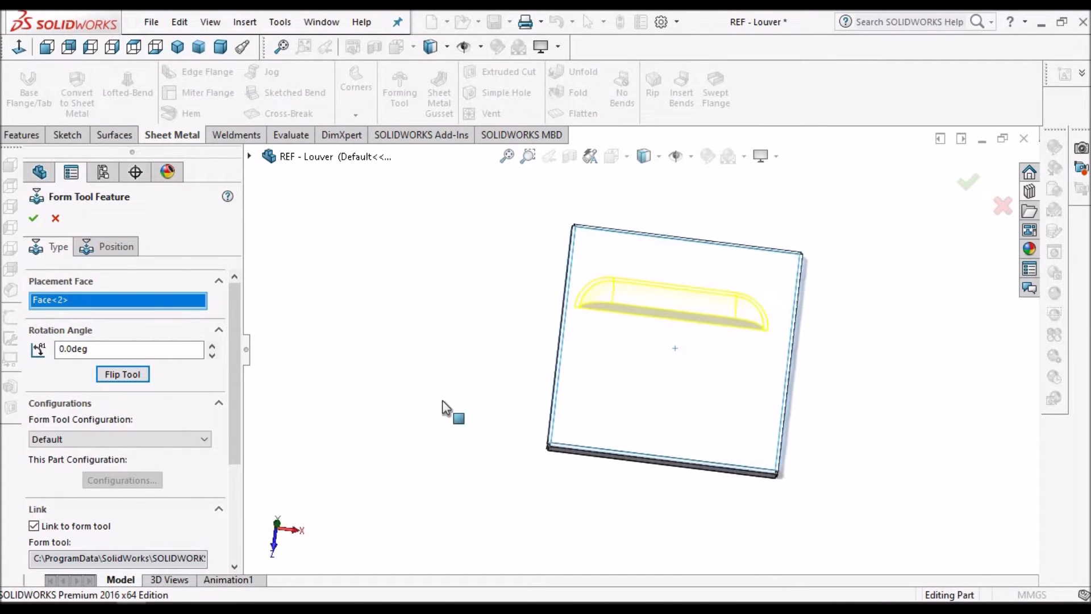
Dimension the louver's position sketch 30 mm from the plate's upper edge and 75 mm from its right edge.
left_click(104, 249)
right_click(397, 273)
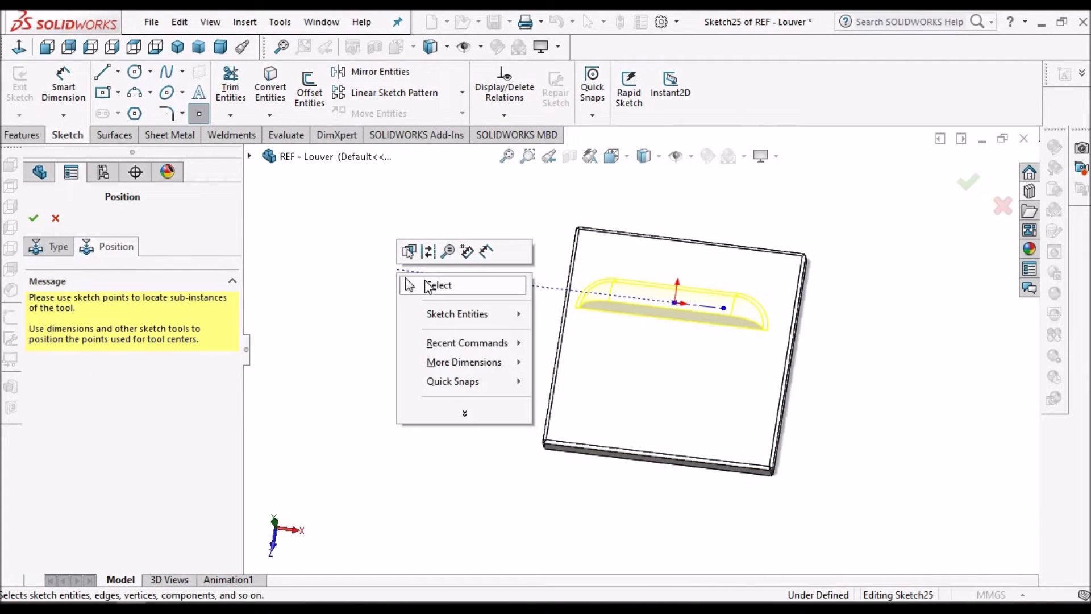
left_click(423, 285)
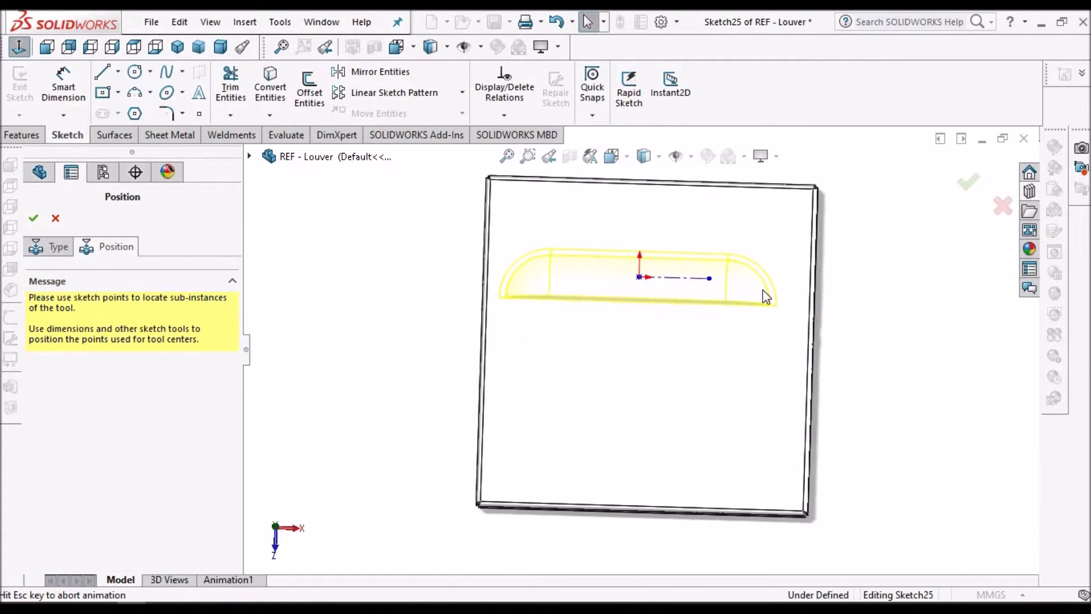
left_click(67, 84)
scroll(773, 282, "up", 3)
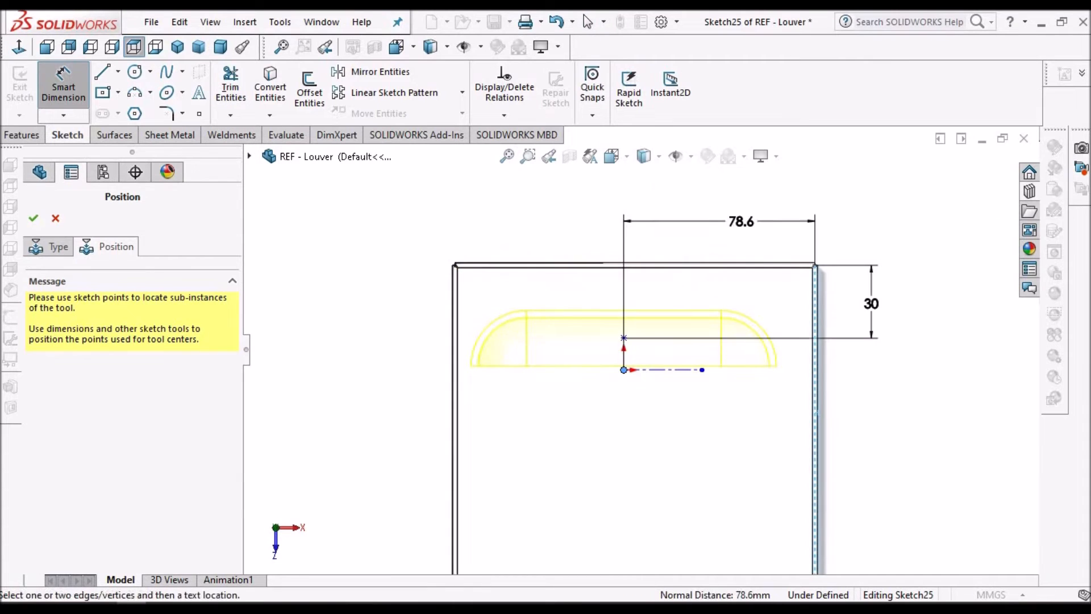
left_click(740, 221)
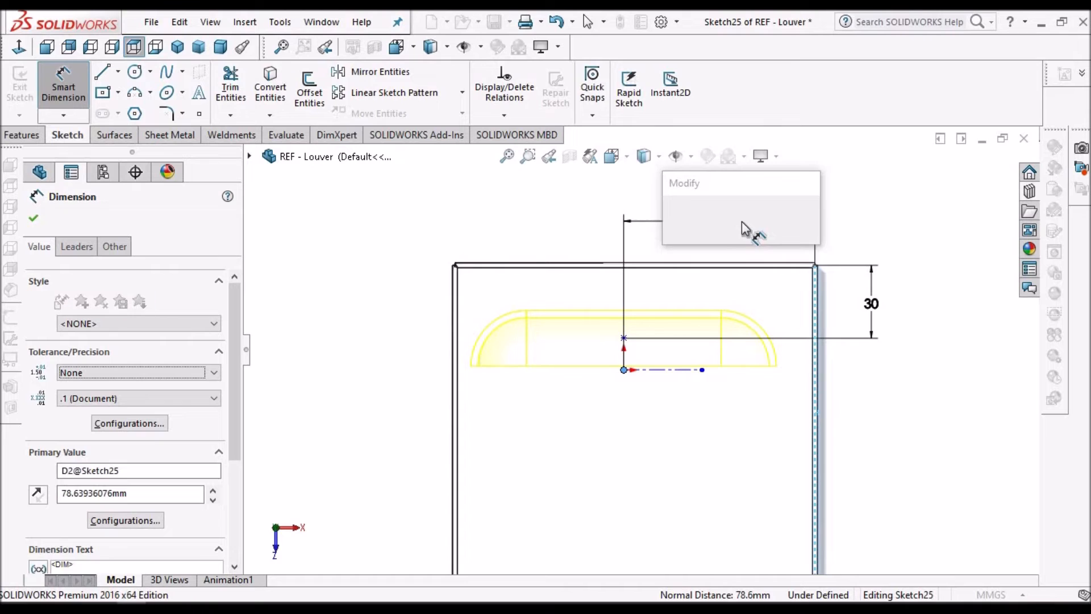
key("Return")
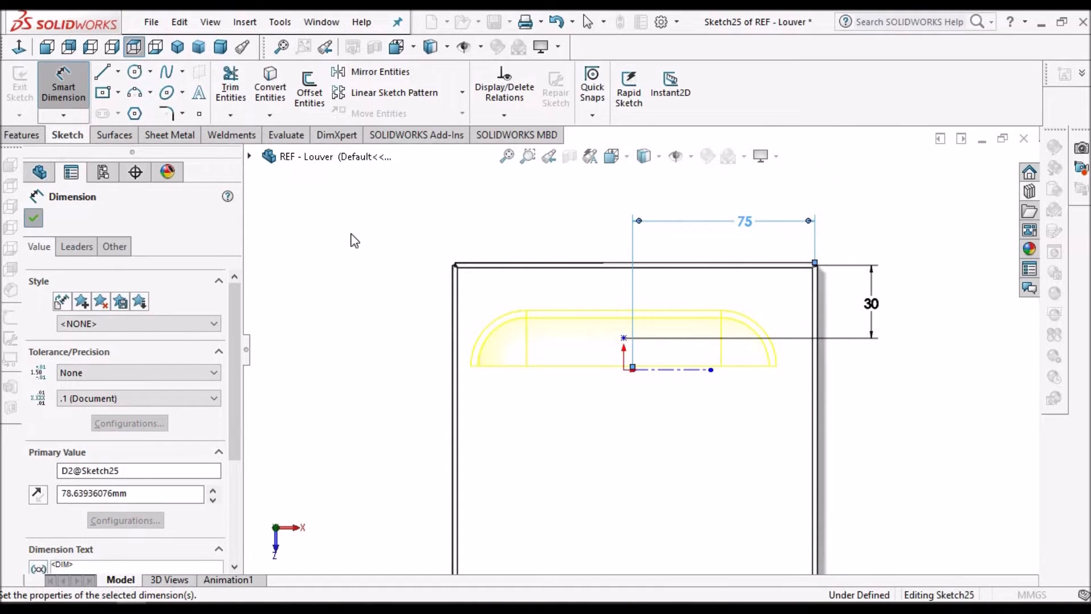
key("Escape")
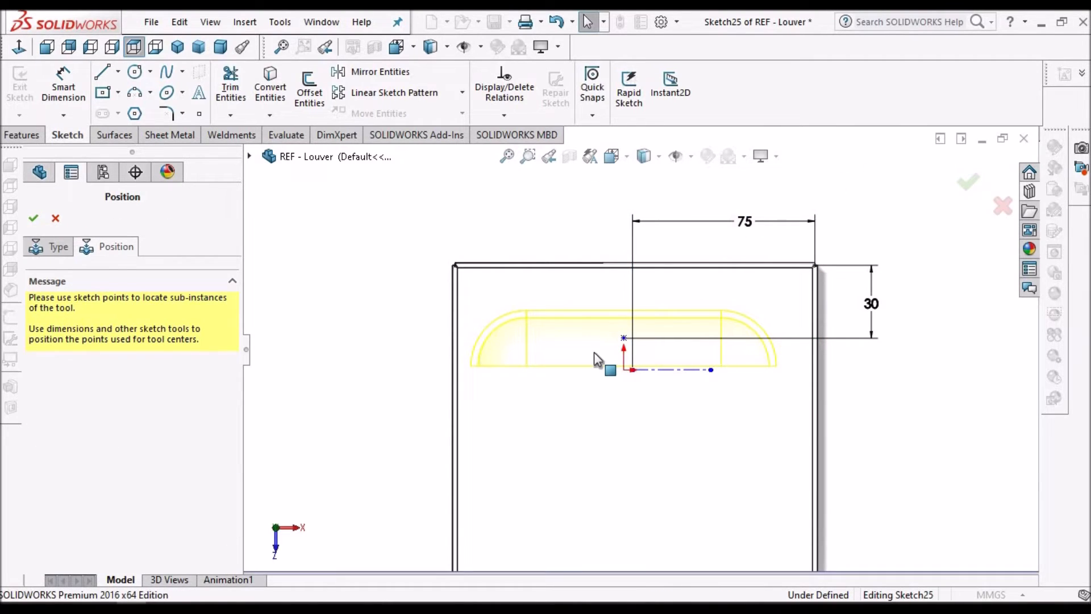
Add two more louver instances by sketching two vertically aligned points below the first louver.
scroll(594, 352, "up", 3)
scroll(709, 401, "up", 1)
scroll(708, 401, "down", 2)
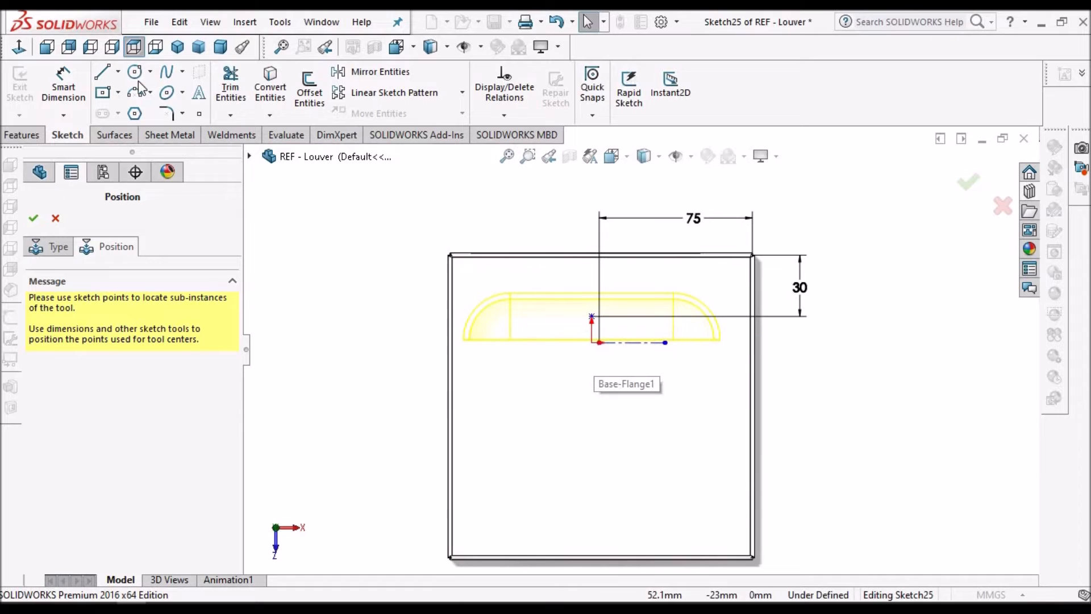
left_click(199, 116)
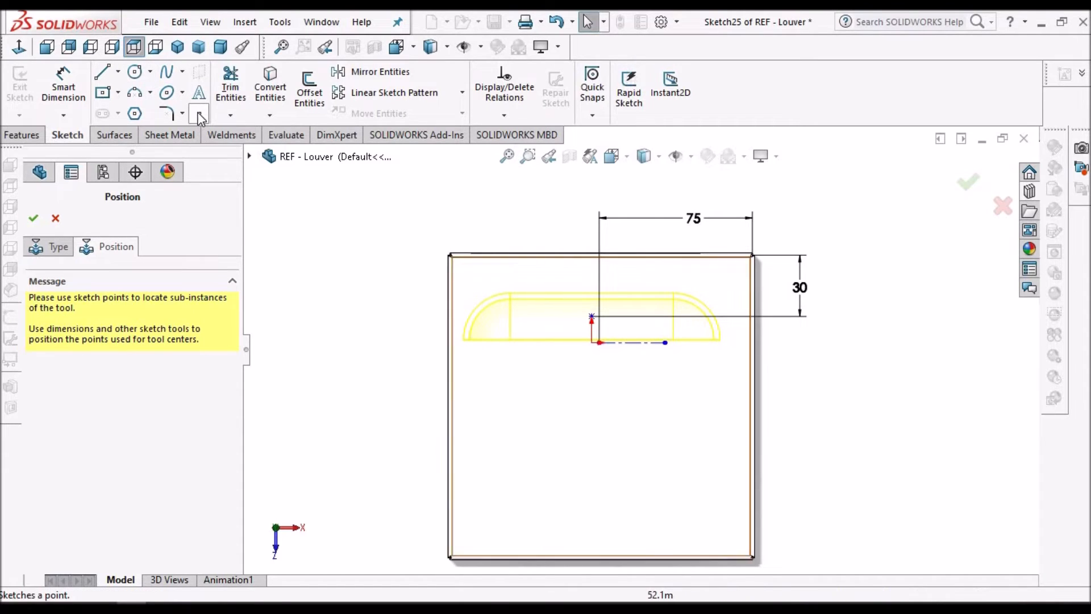
scroll(632, 399, "down", 2)
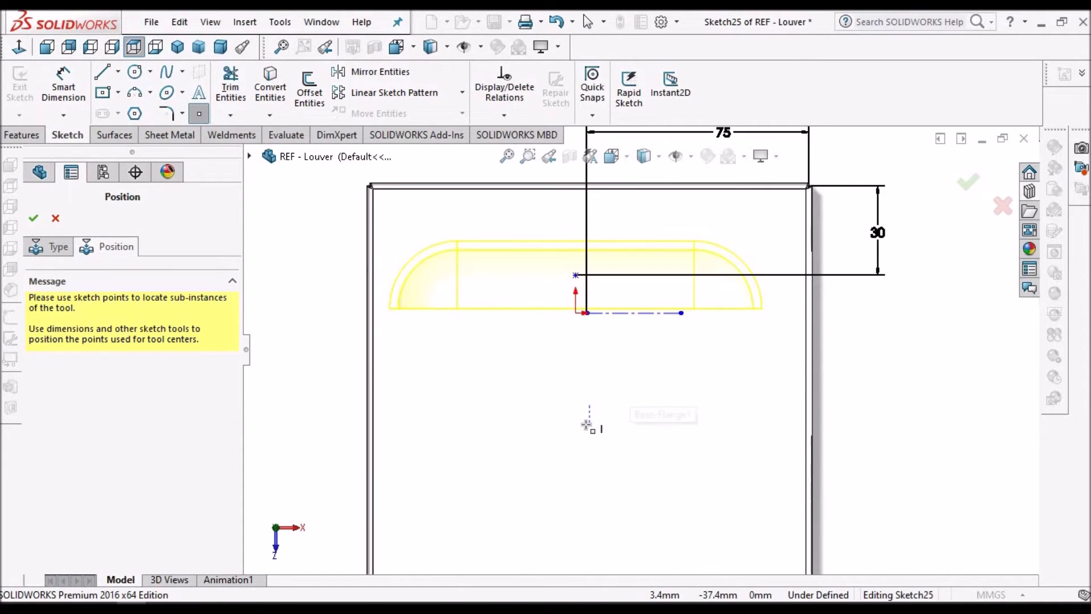
left_click(589, 423)
scroll(590, 429, "up", 2)
scroll(603, 452, "up", 1)
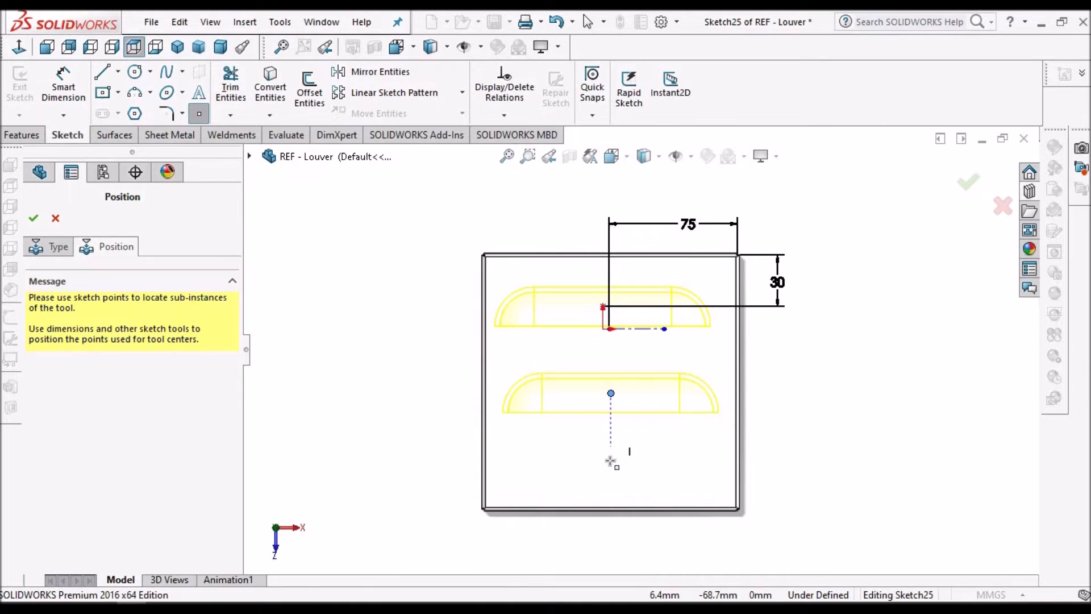
right_click(359, 250)
left_click(802, 379)
key("Escape")
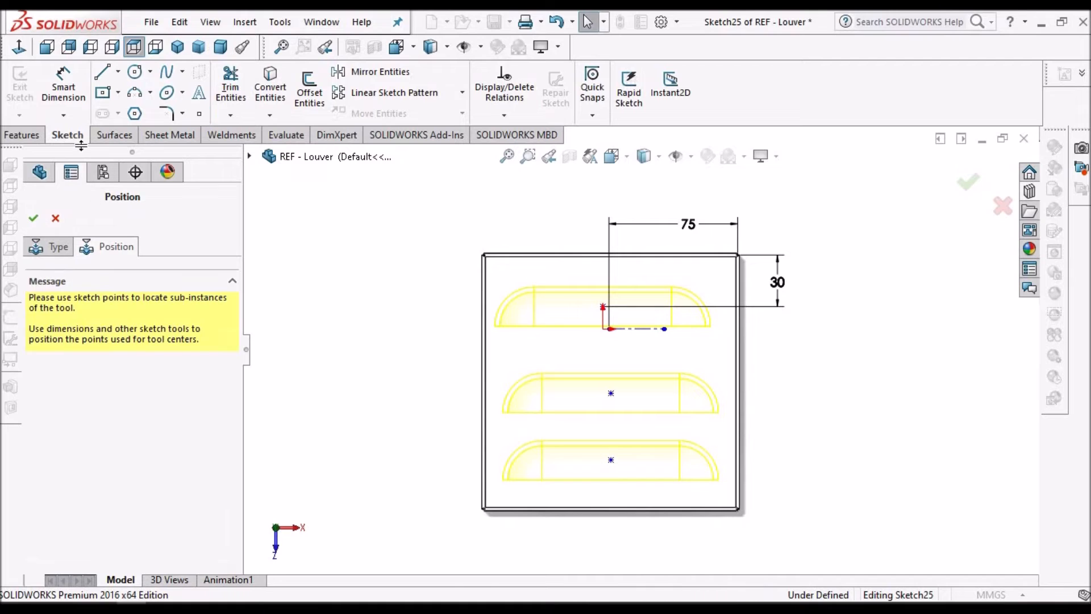
Dimension the vertical spacing between successive louver points as 45 mm and complete the form tool feature.
left_click(63, 85)
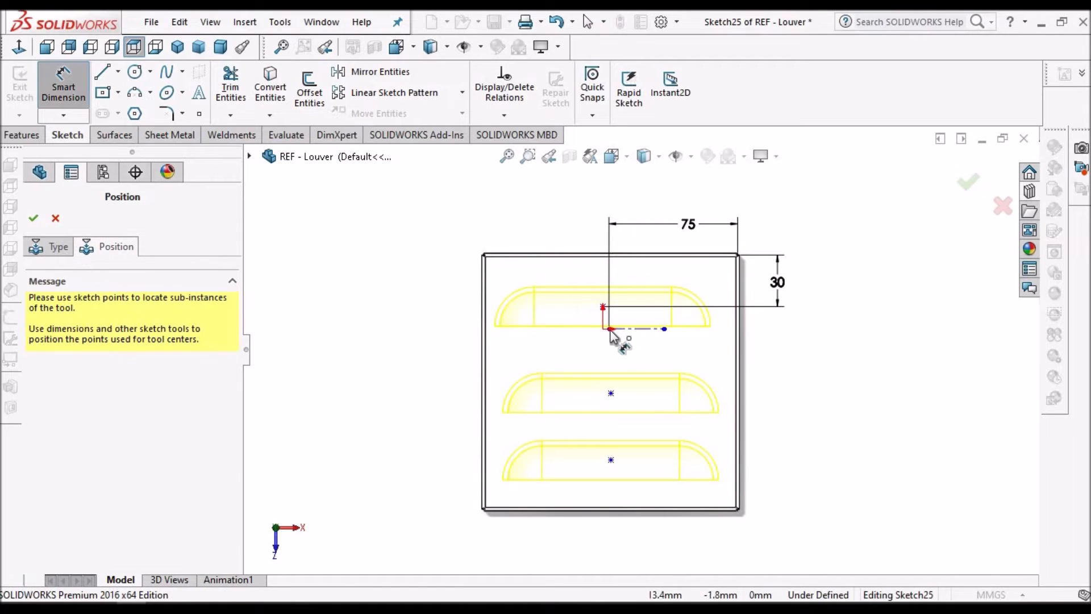
left_click(610, 393)
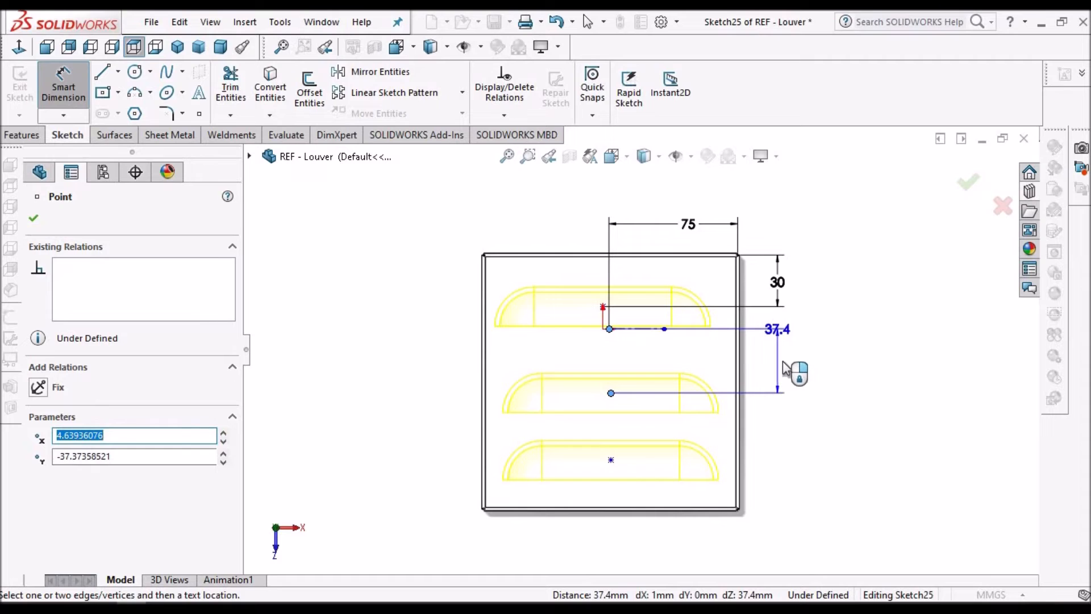
left_click(783, 361)
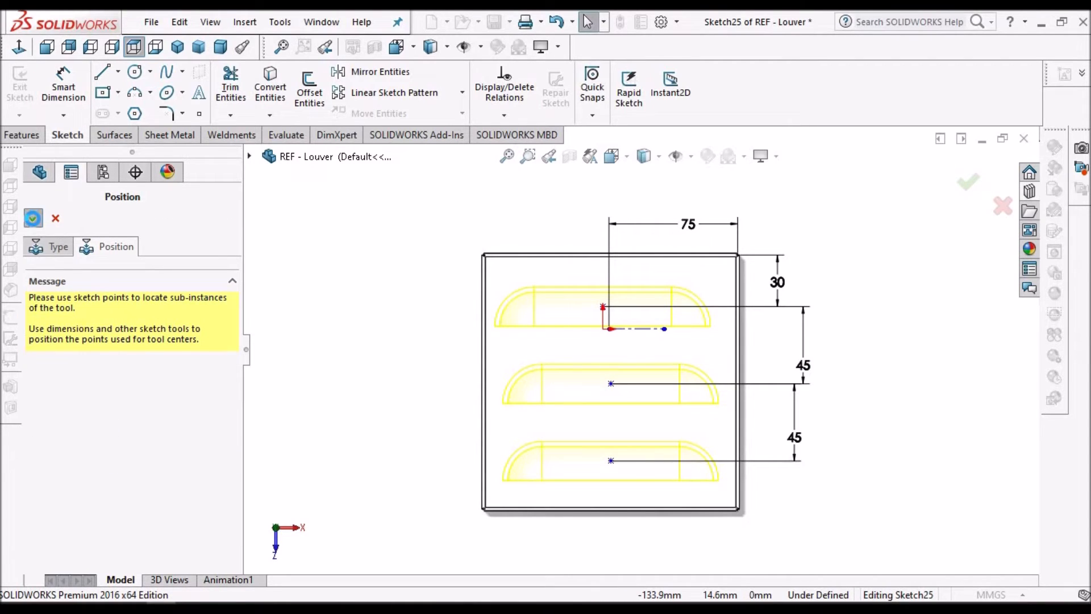
left_click(32, 217)
Examine the shape and openings of the three formed louvers on the plate from several angles.
scroll(642, 421, "up", 2)
middle_click_drag(662, 360, 629, 425)
scroll(645, 375, "down", 7)
scroll(643, 374, "up", 1)
scroll(630, 426, "up", 4)
middle_click_drag(631, 342, 676, 335)
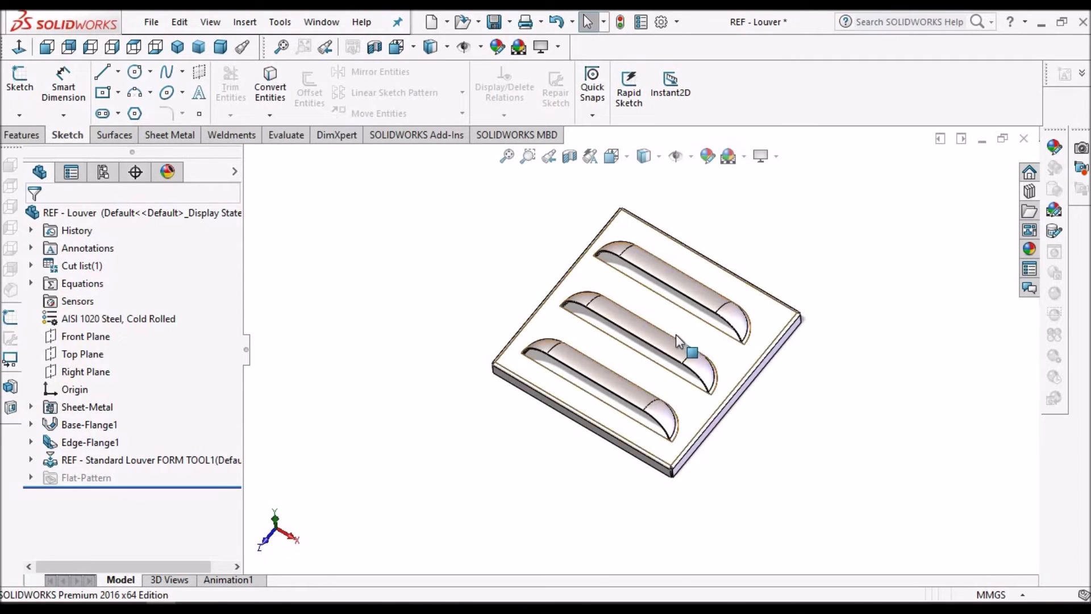
scroll(676, 341, "down", 2)
mouse_move(671, 353)
middle_mouse_down()
mouse_move(652, 301)
mouse_move(689, 238)
mouse_move(653, 380)
mouse_move(672, 392)
middle_mouse_up()
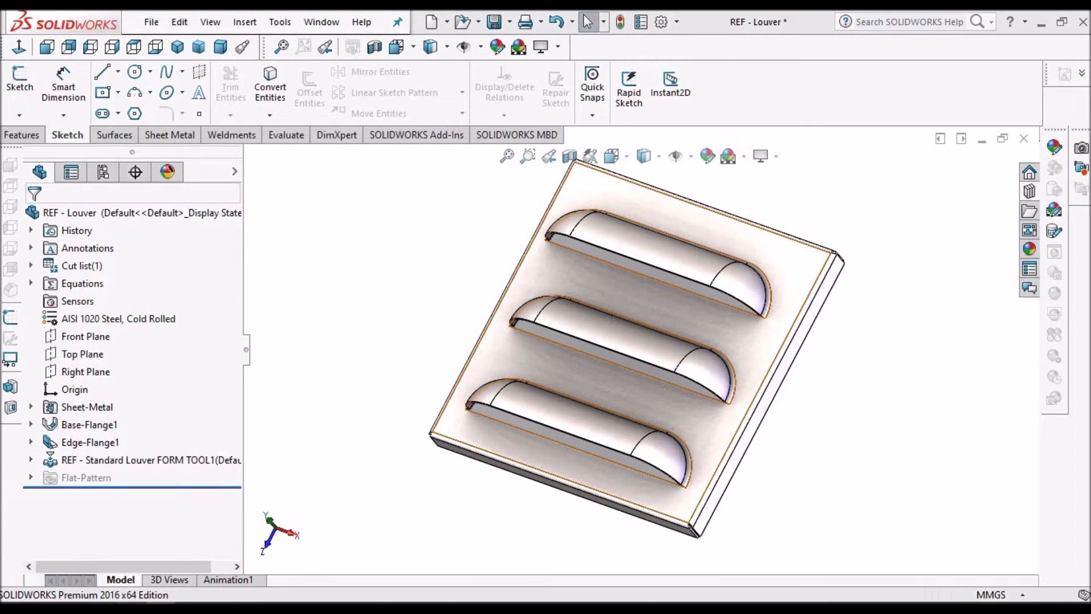
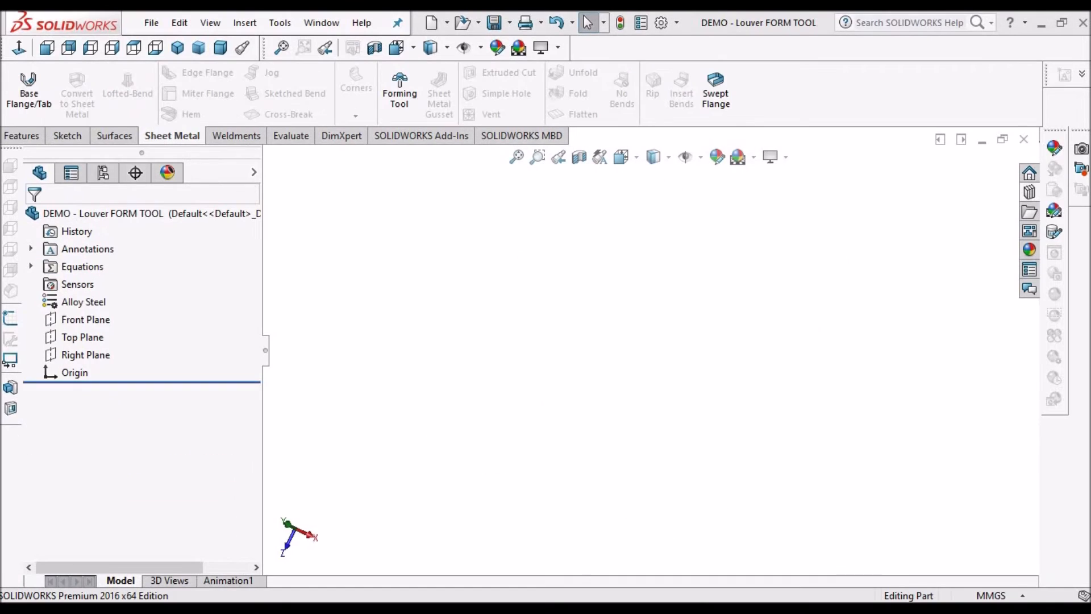
In the empty DEMO - Louver FORM TOOL part, sketch a horizontal line about 95 mm long just below the origin on the Top Plane.
left_click(80, 338)
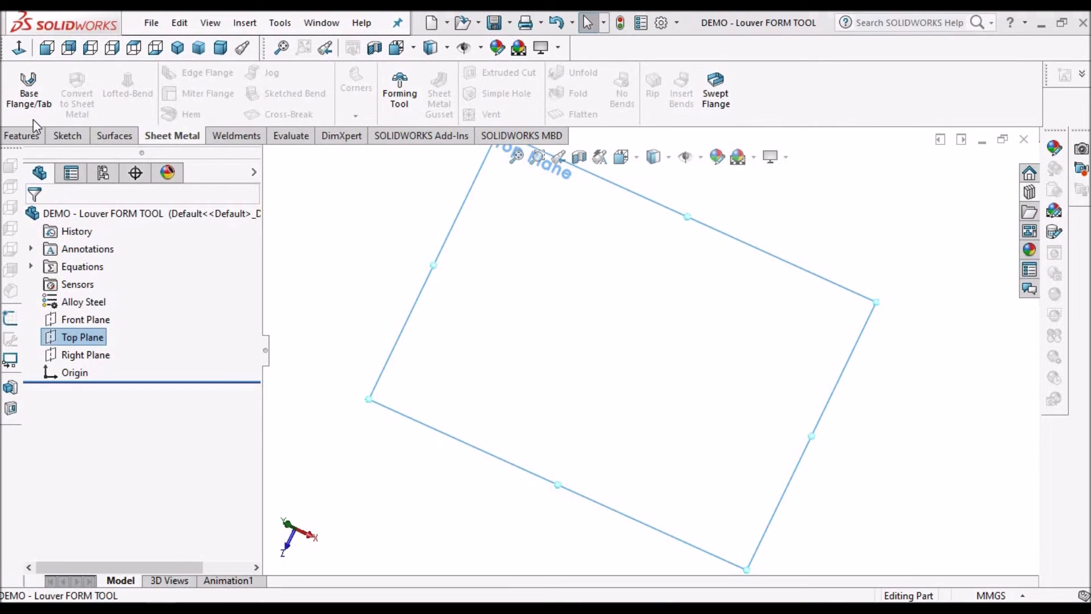
left_click(67, 136)
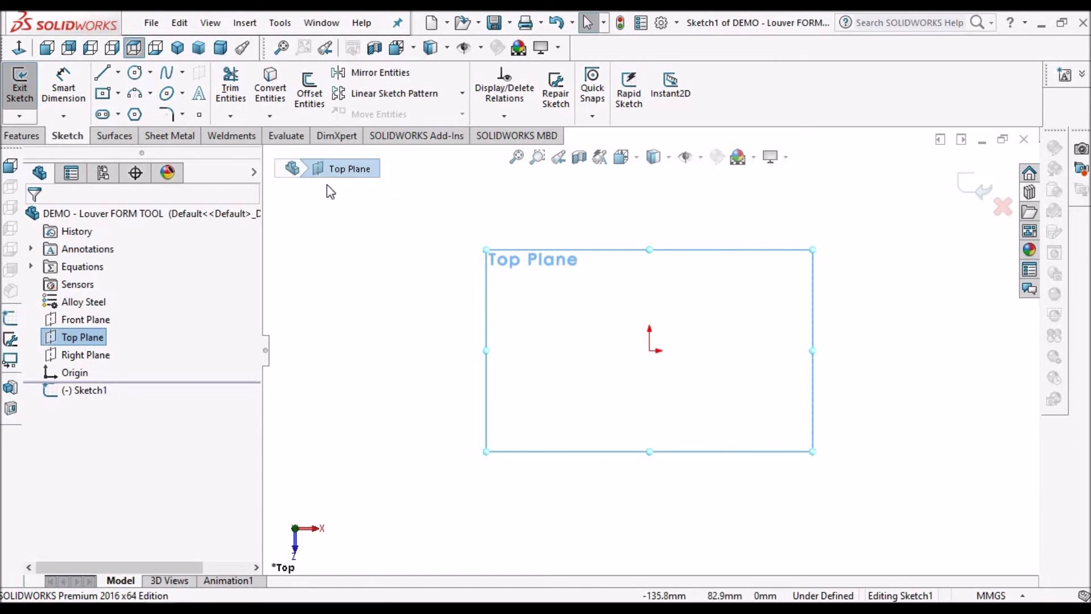
left_click(103, 74)
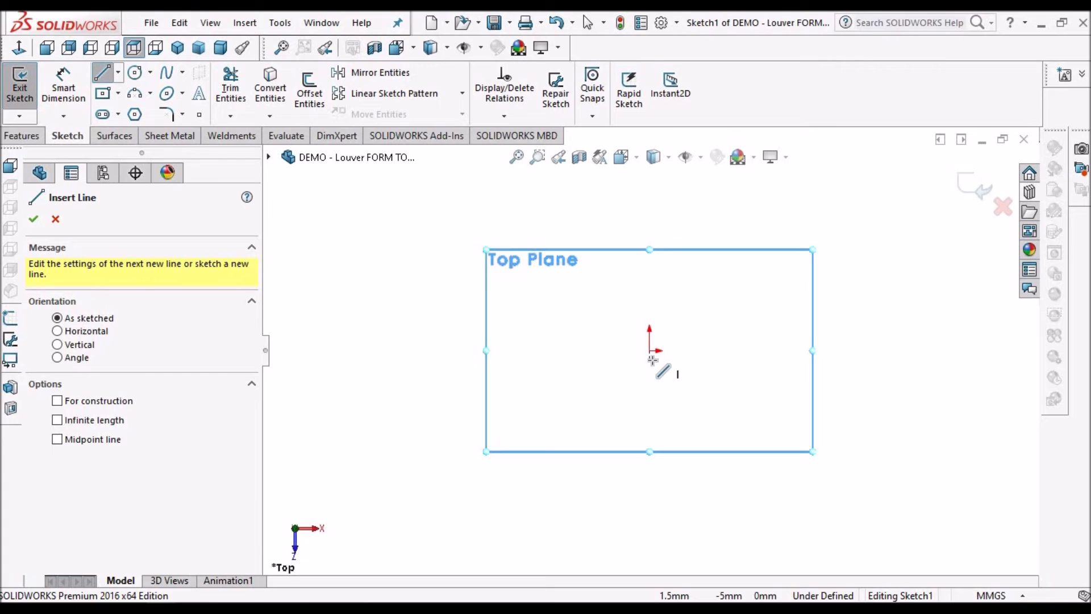
key("Escape")
left_click(557, 363)
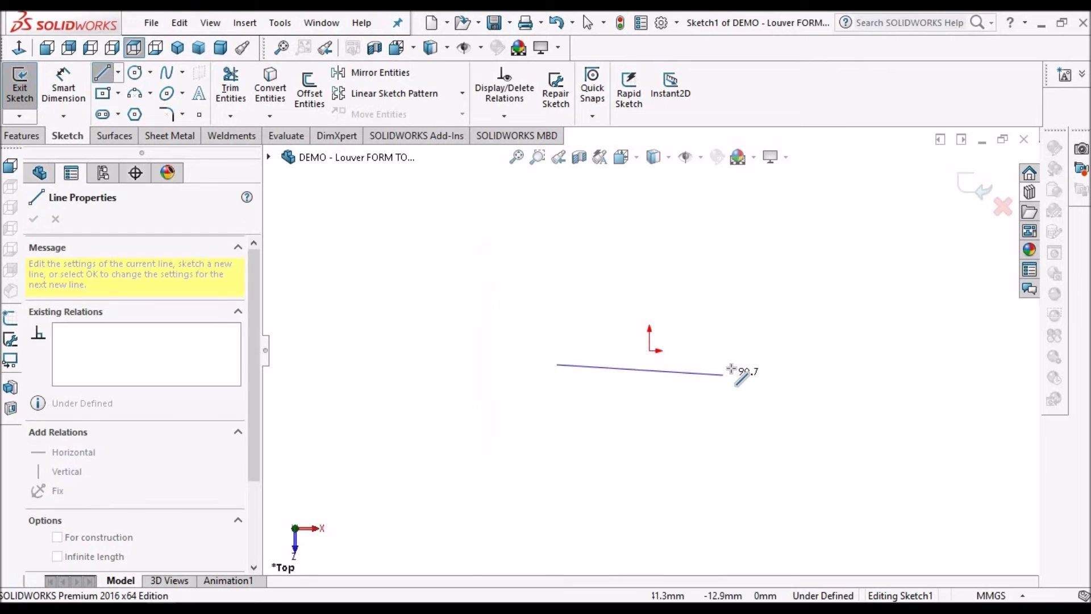
left_click(731, 369)
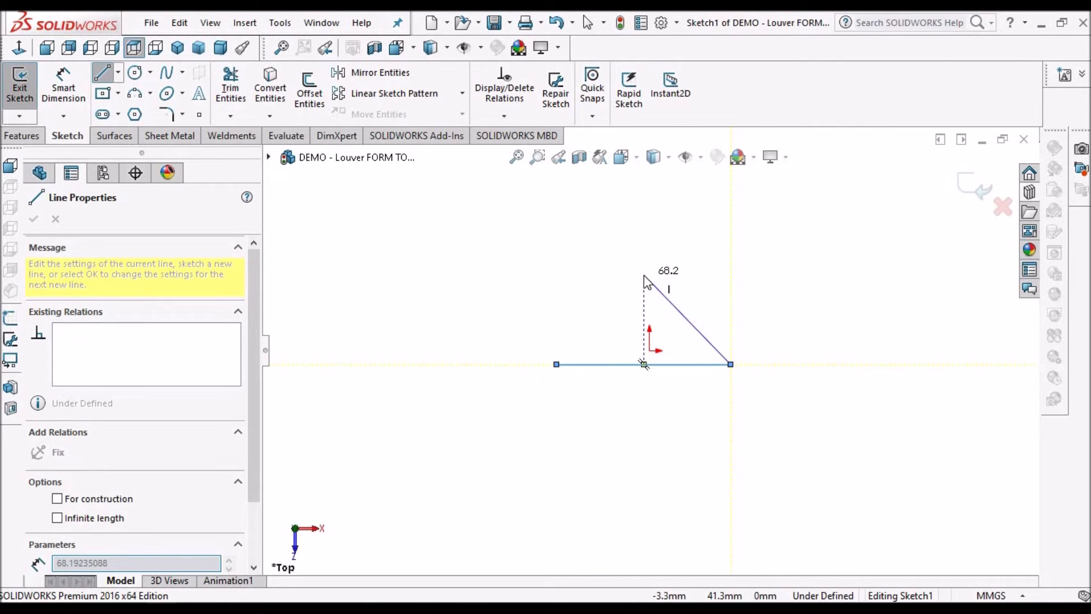
right_click(645, 278)
key("Escape")
key("Escape")
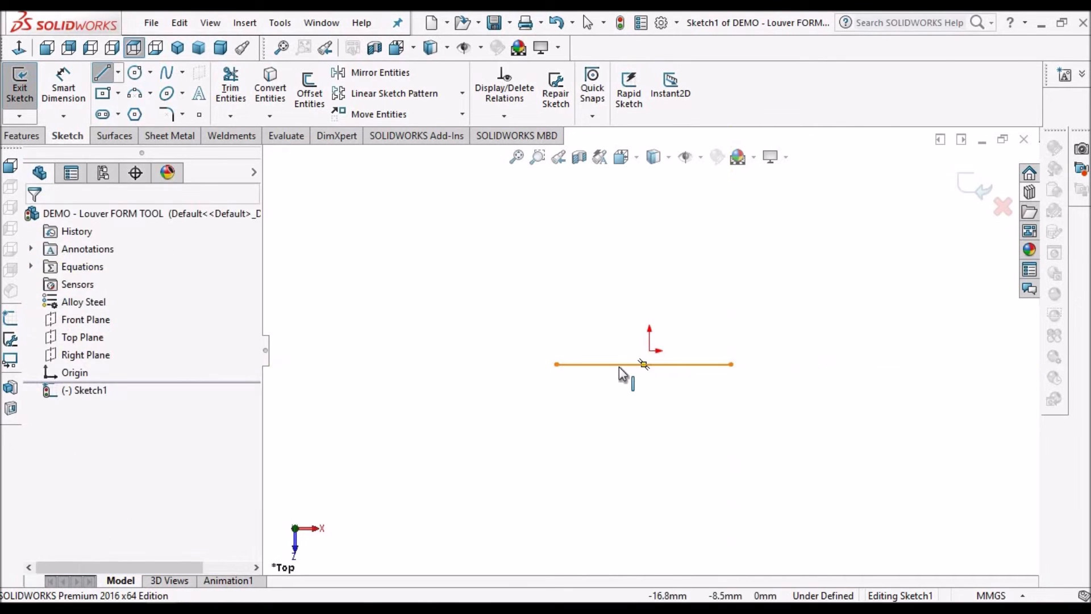
Make the line's midpoint coincident with the origin and set the line's length to 100 mm.
left_click(644, 363)
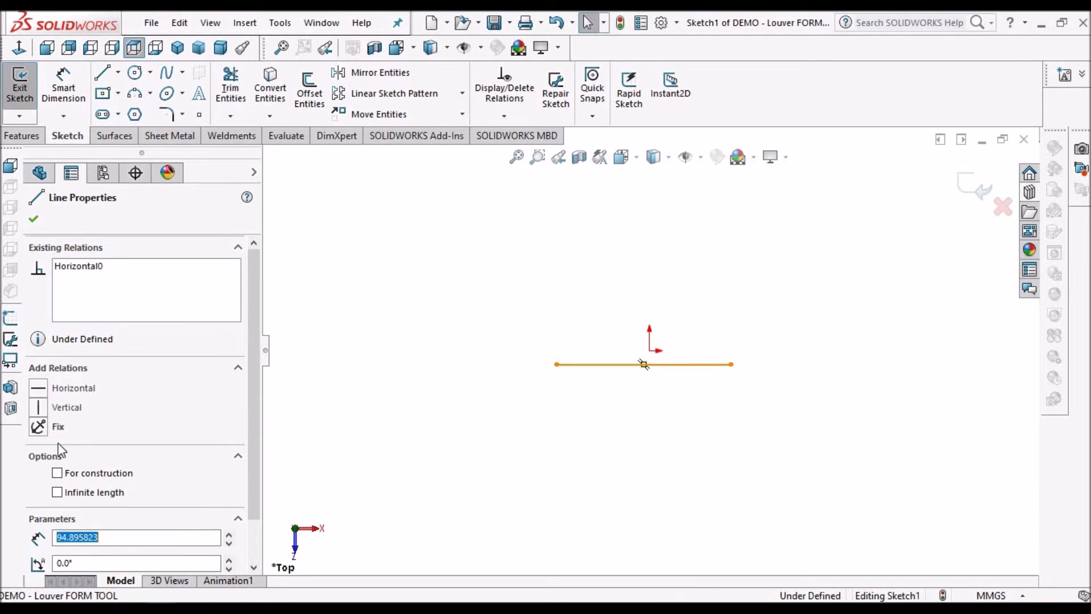
left_click(790, 435)
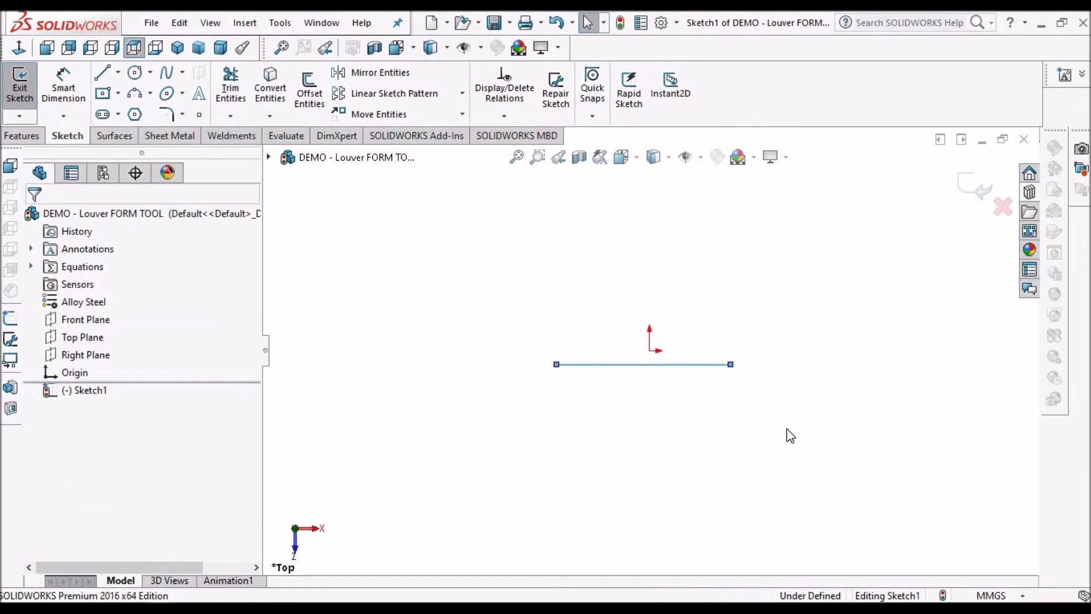
left_click(703, 366)
right_click(704, 368)
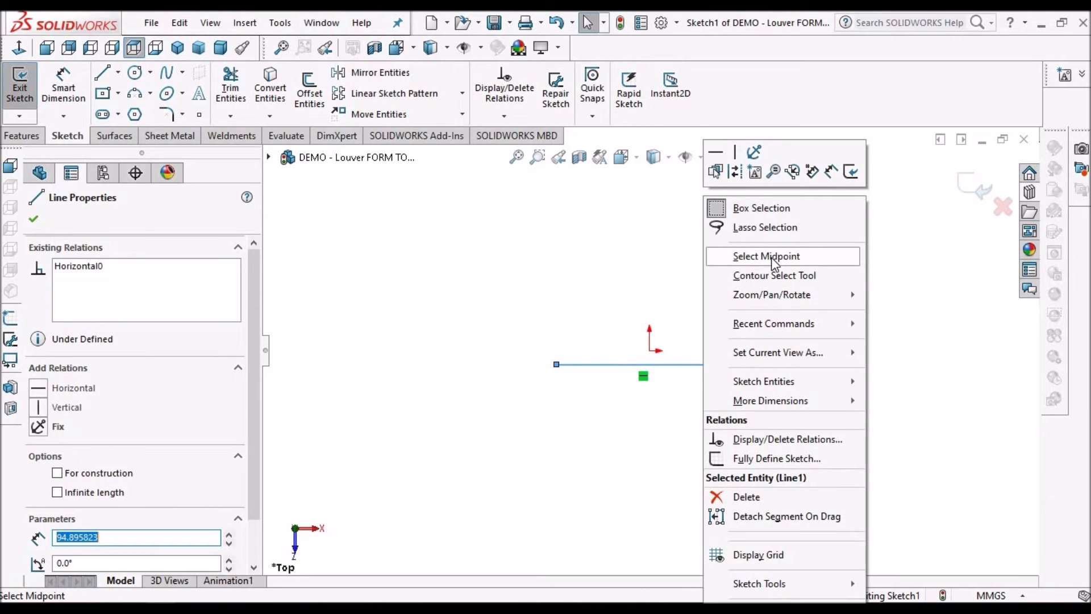
left_click(776, 259)
left_click(779, 428)
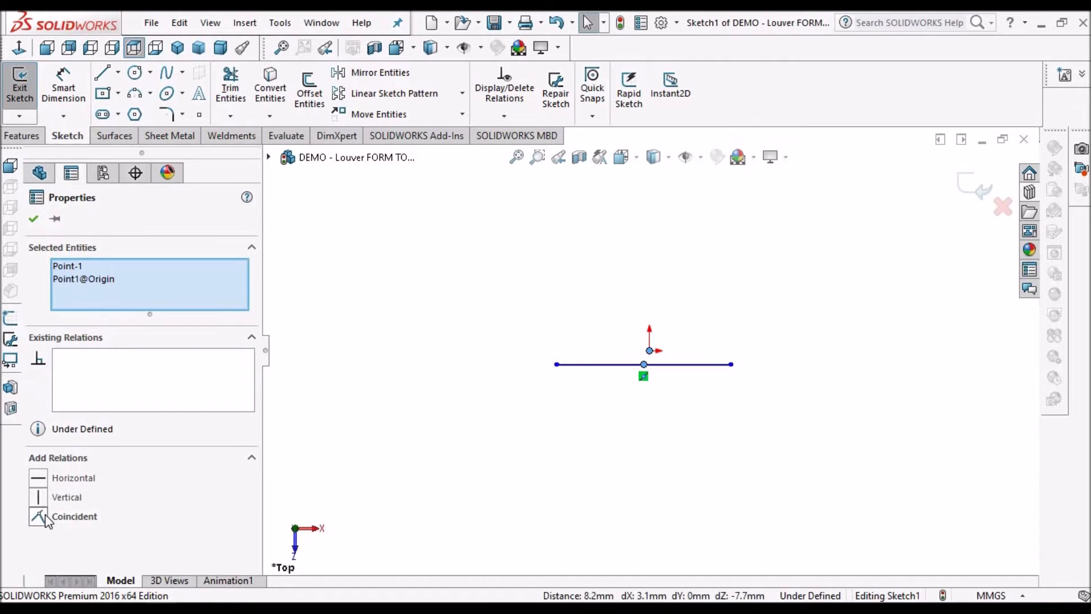
left_click(38, 516)
left_click(290, 246)
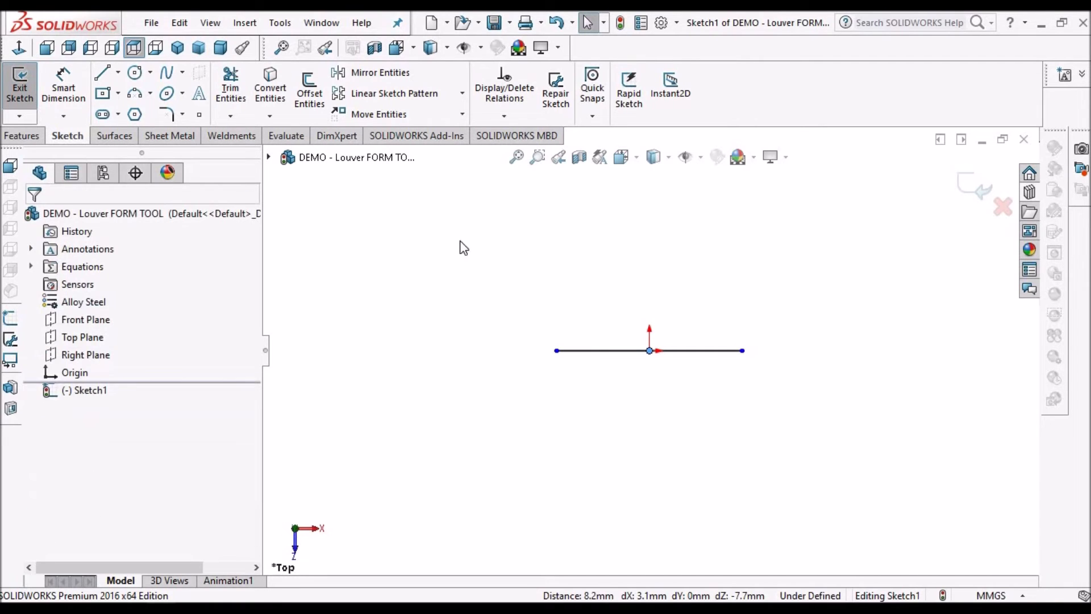
left_click(74, 84)
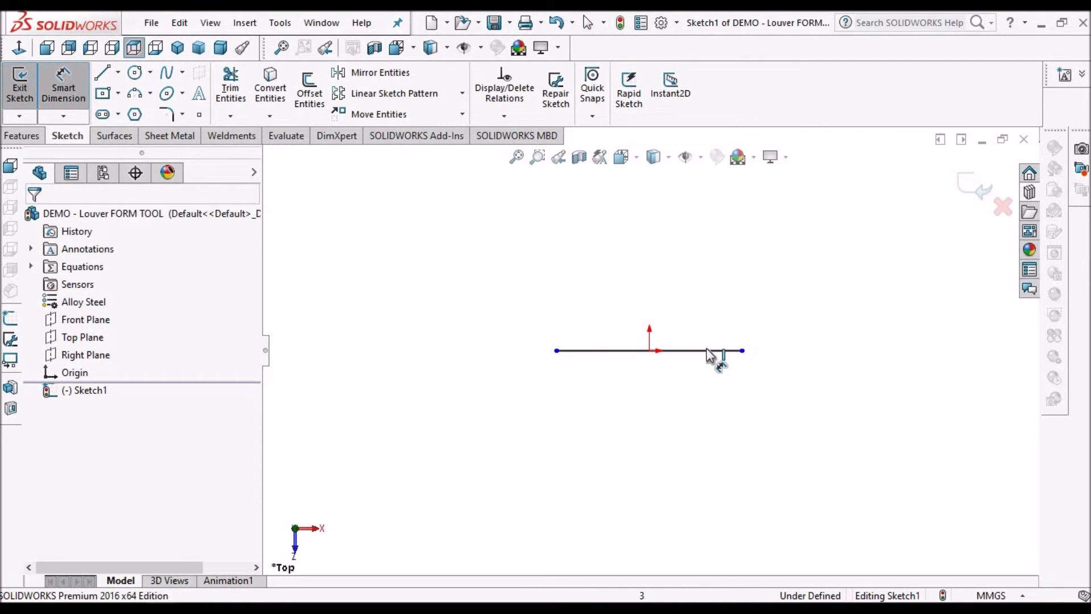
left_click(691, 421)
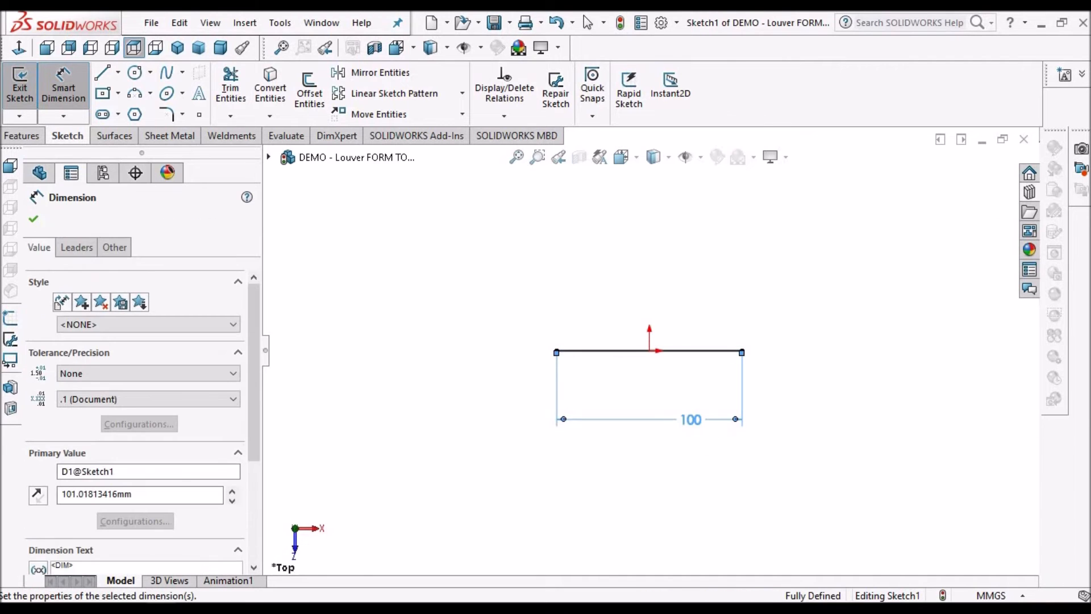
Sketch a three-point arc of about 60 mm radius between the line's endpoints, bulging above the line.
left_click(135, 93)
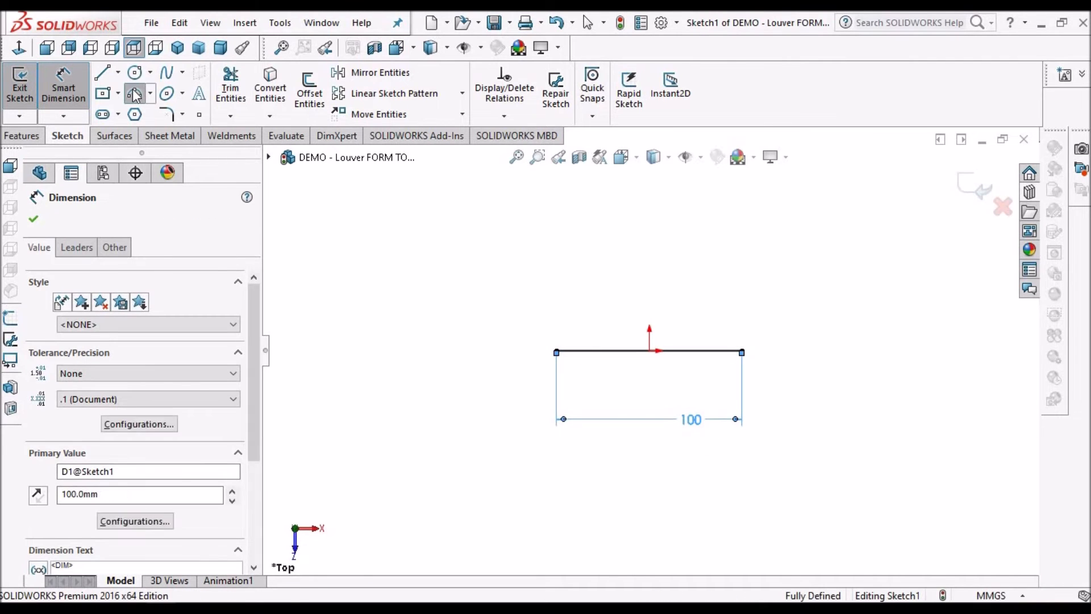
left_click(741, 349)
left_click(653, 302)
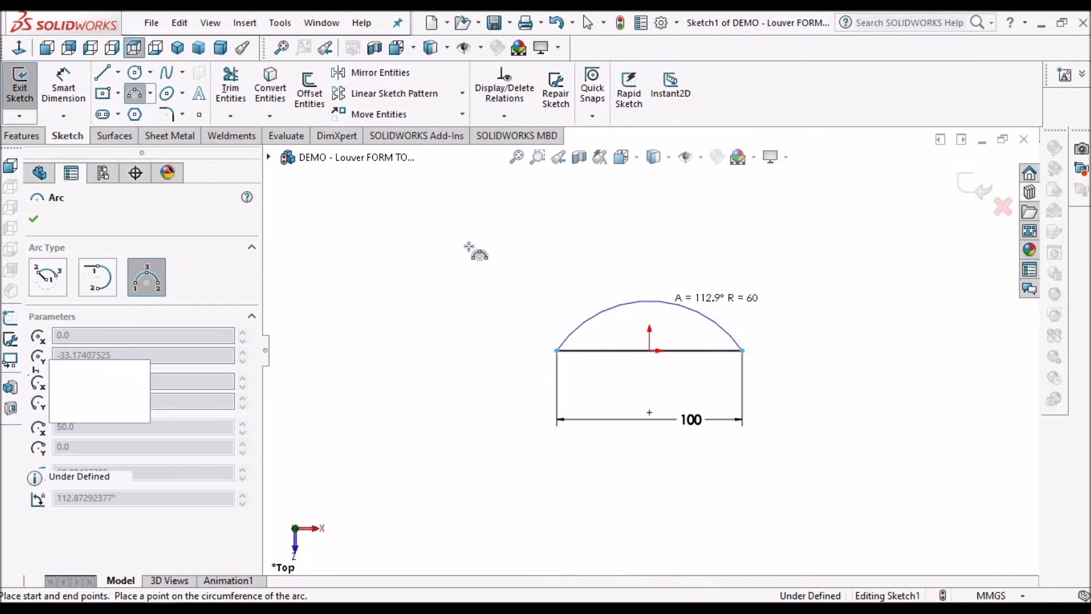
right_click(475, 250)
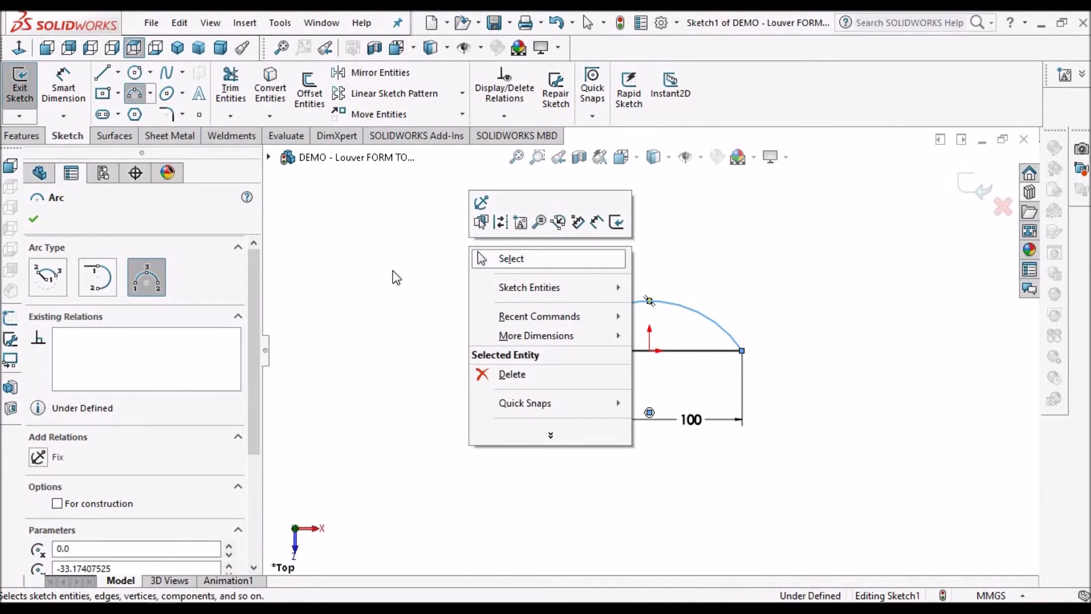
left_click(500, 258)
Add a vertical dimension between the arc and the 100 mm line.
left_click(59, 83)
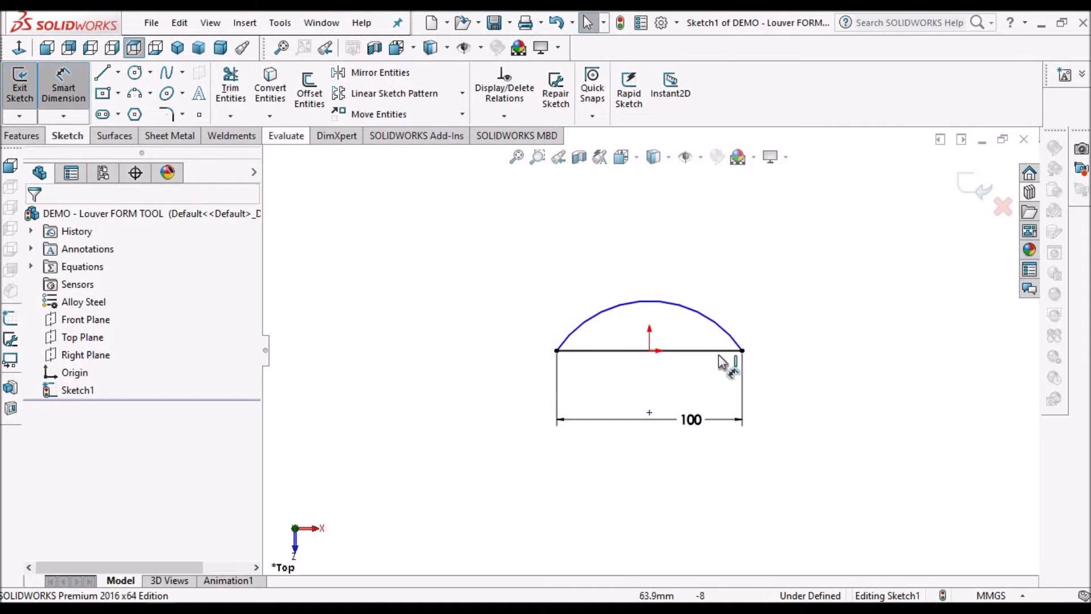
left_click(672, 310)
left_click(670, 304)
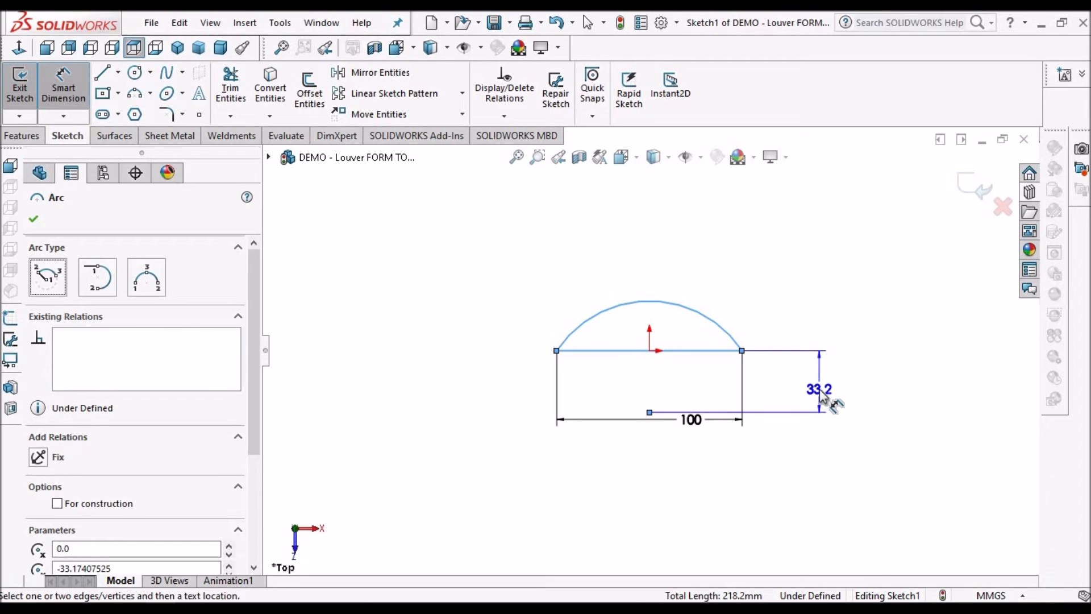
left_click(822, 389)
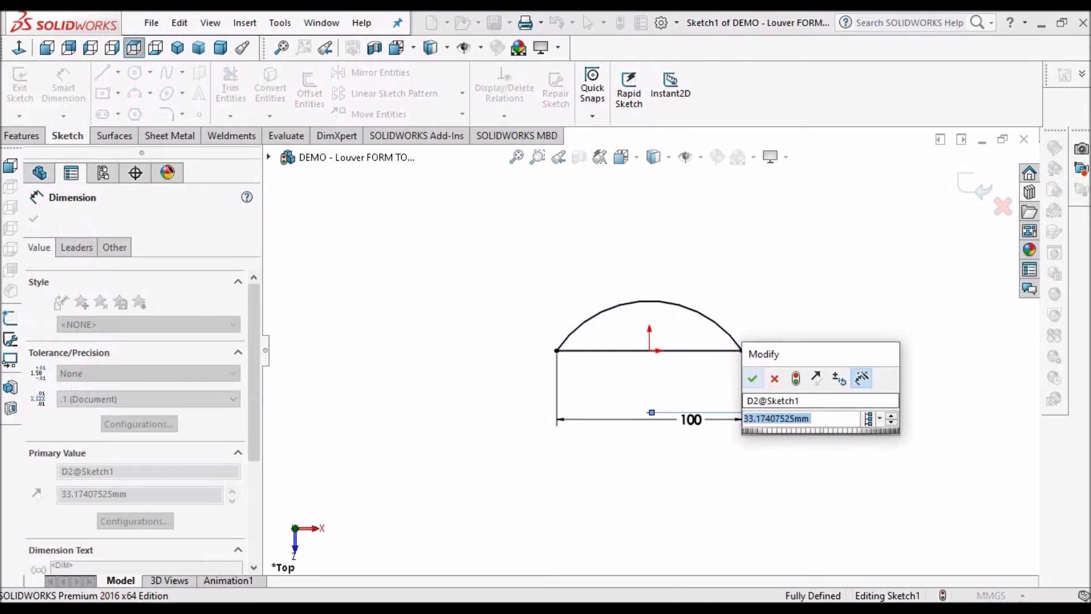
key("Return")
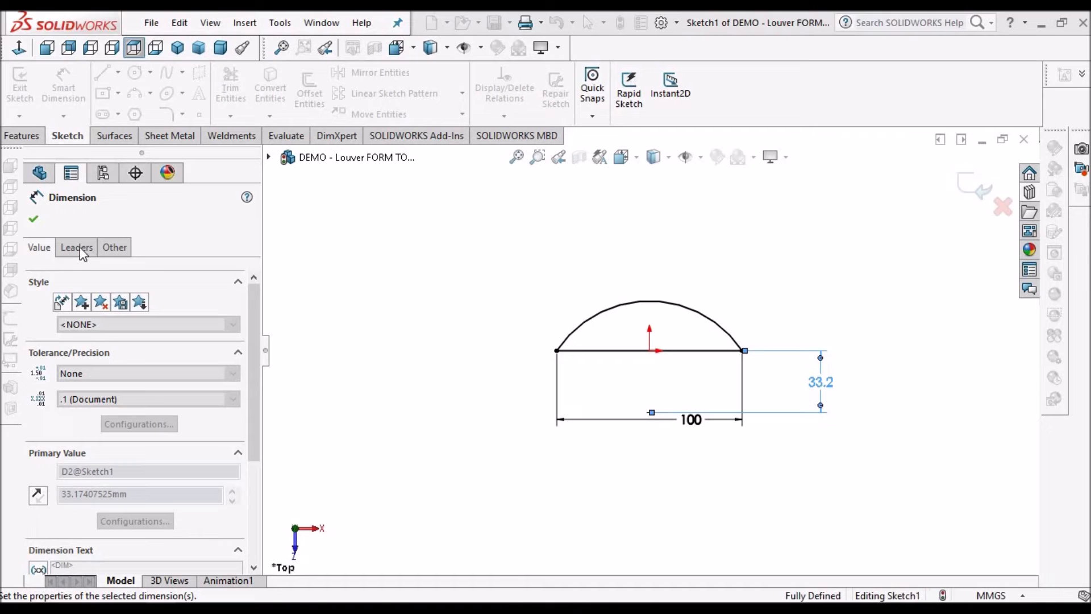
Set the vertical dimension's first arc condition to Min and its value to 20 mm, and close the sketch.
left_click(76, 249)
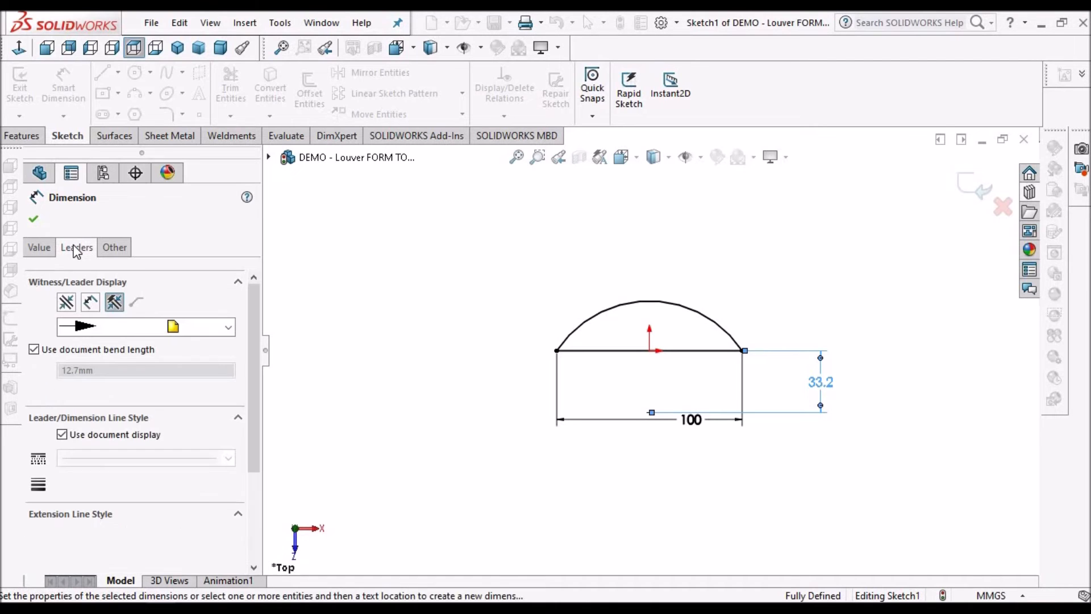
left_click_drag(255, 464, 256, 554)
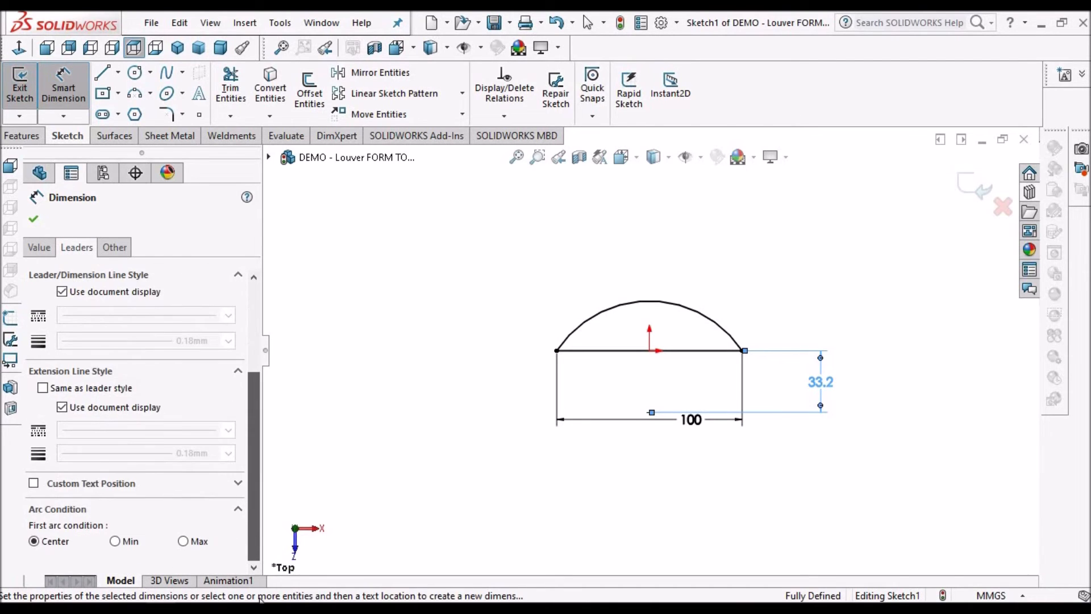
left_click(115, 541)
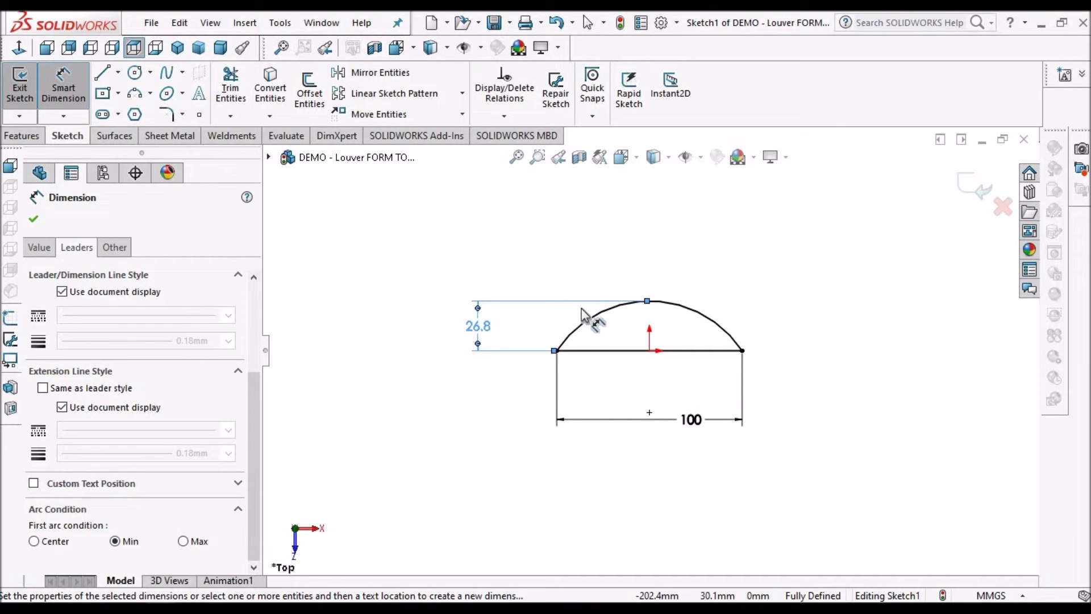
double_click(473, 328)
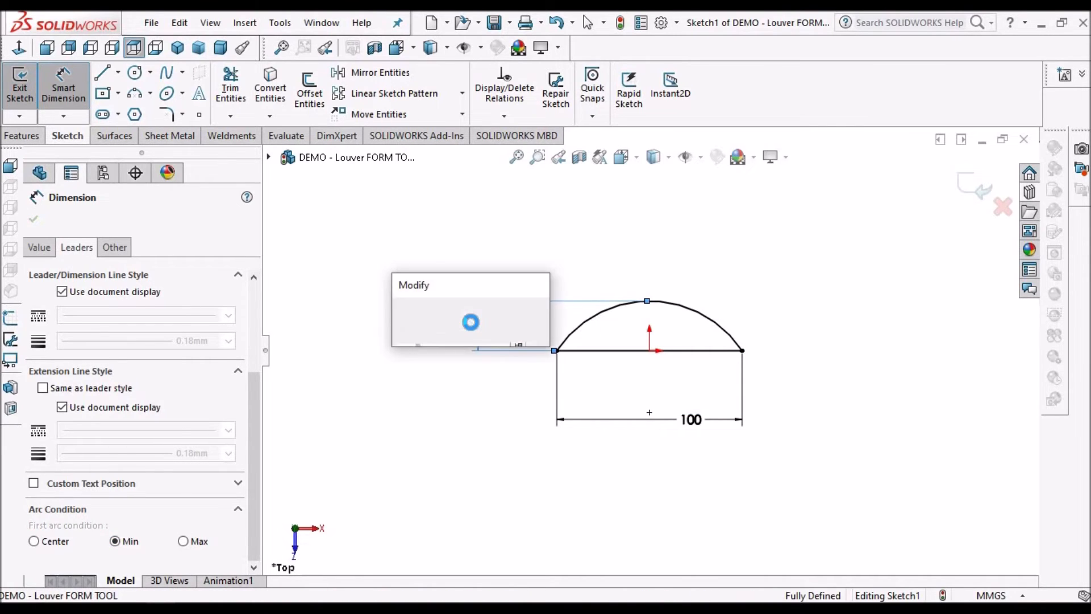
type("20")
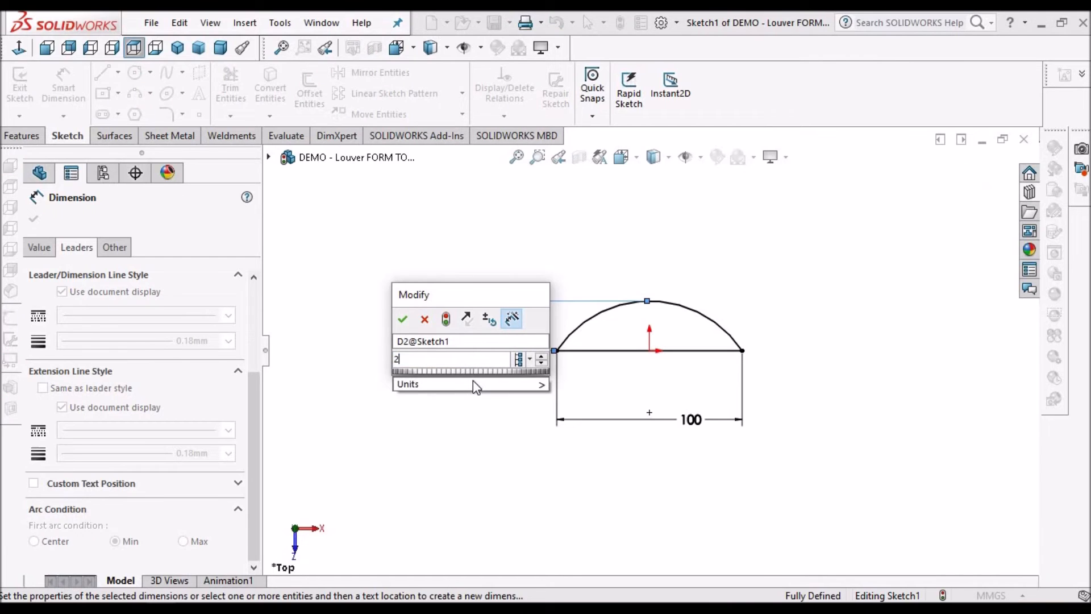
key("Return")
key("Escape")
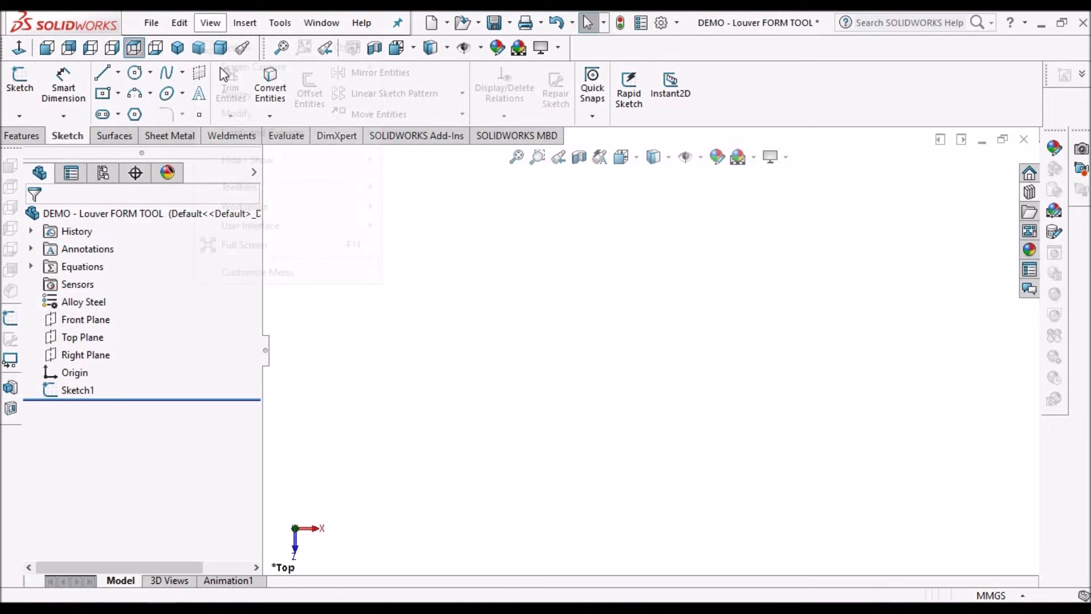
Turn off Hide All Types so that the finished sketch is displayed.
left_click(210, 23)
mouse_move(341, 159)
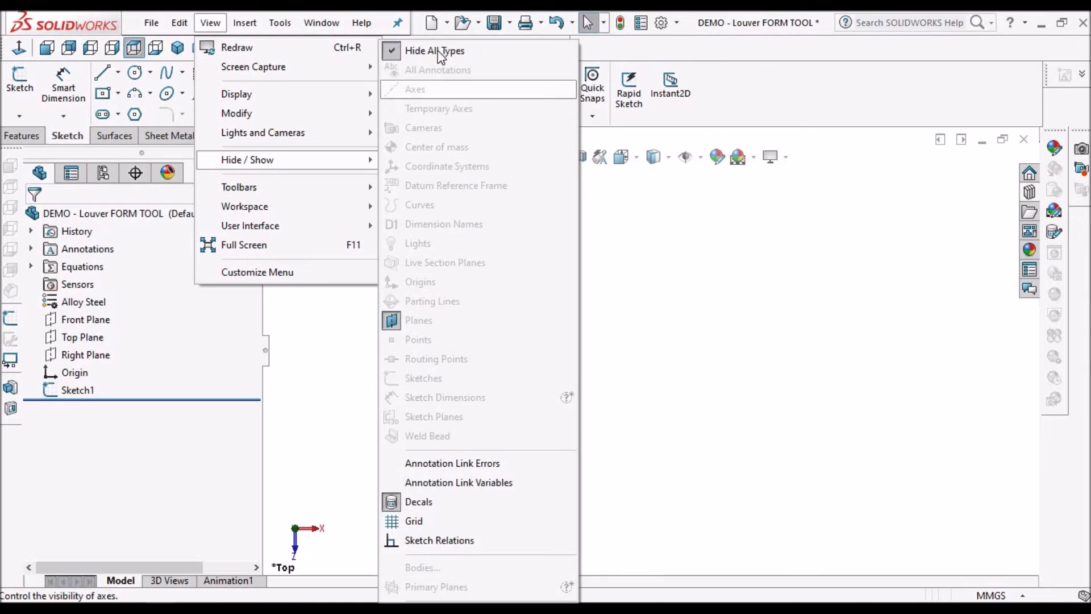
left_click(431, 49)
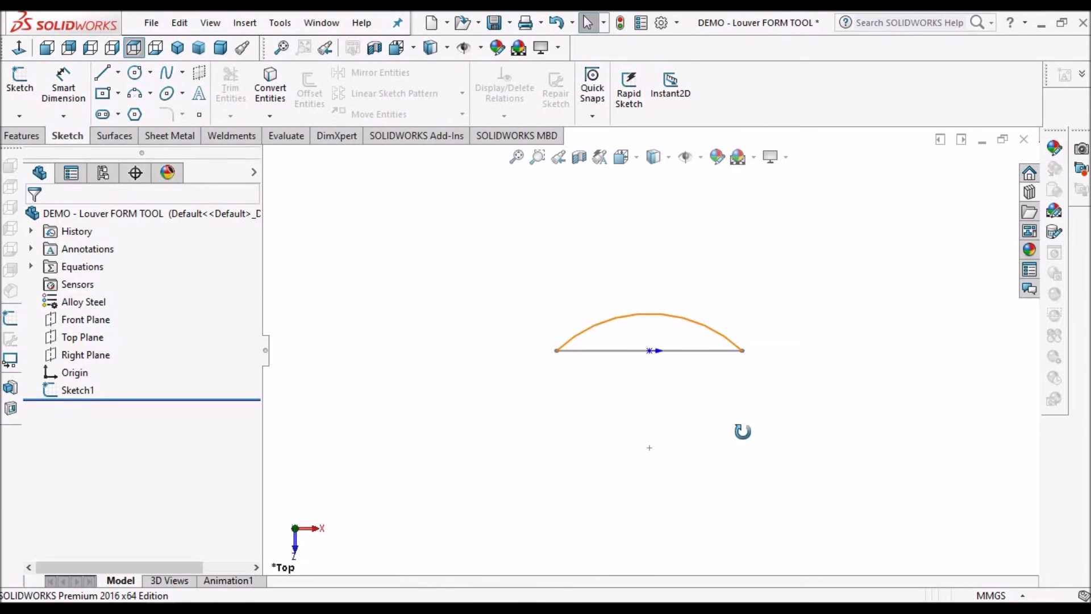
Start a sketch on the Front Plane and convert the straight line of the first sketch into it.
mouse_move(743, 431)
middle_mouse_down()
mouse_move(694, 414)
mouse_move(812, 335)
middle_mouse_up()
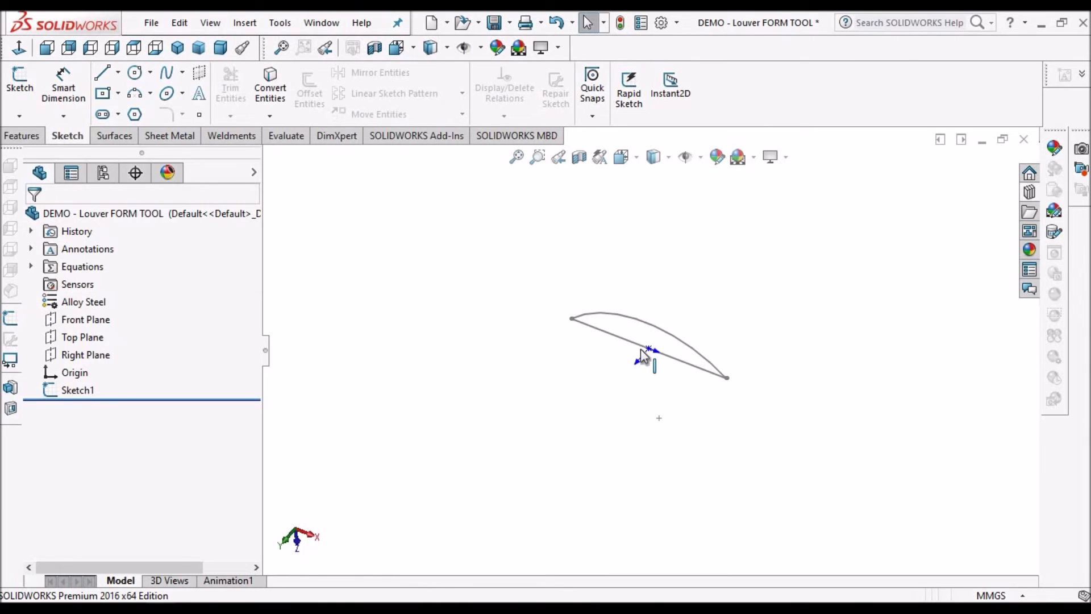
mouse_move(653, 341)
middle_mouse_down()
mouse_move(602, 363)
mouse_move(658, 318)
mouse_move(671, 321)
middle_mouse_up()
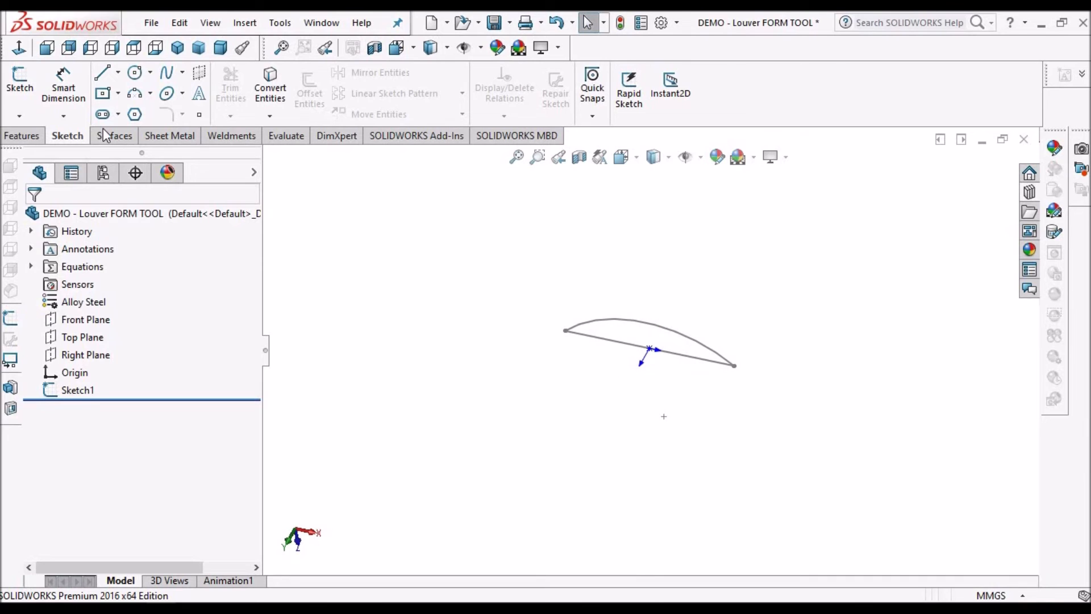
left_click(221, 49)
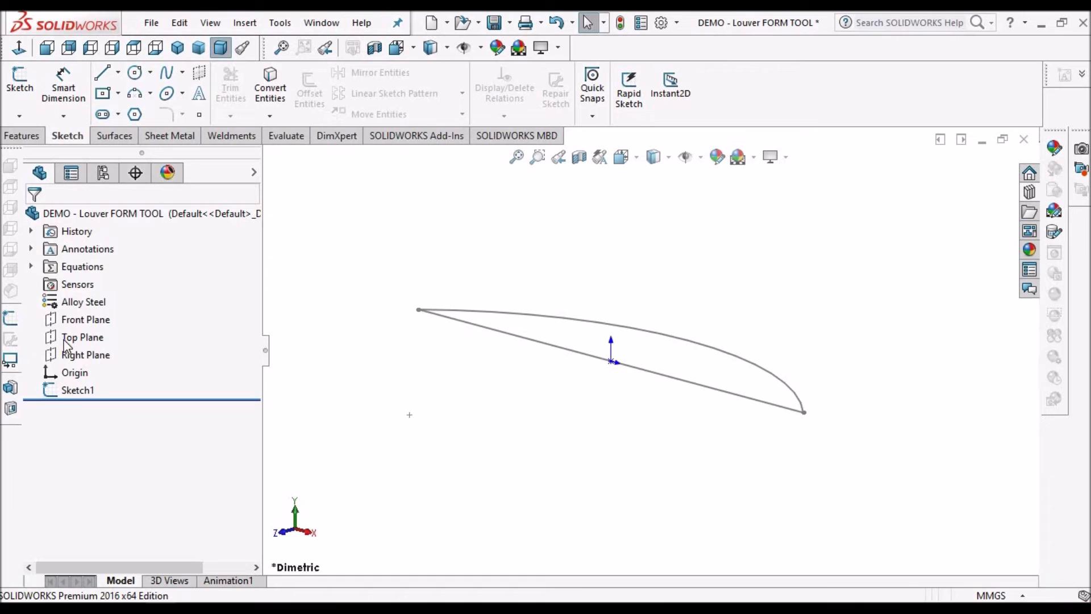
left_click(75, 322)
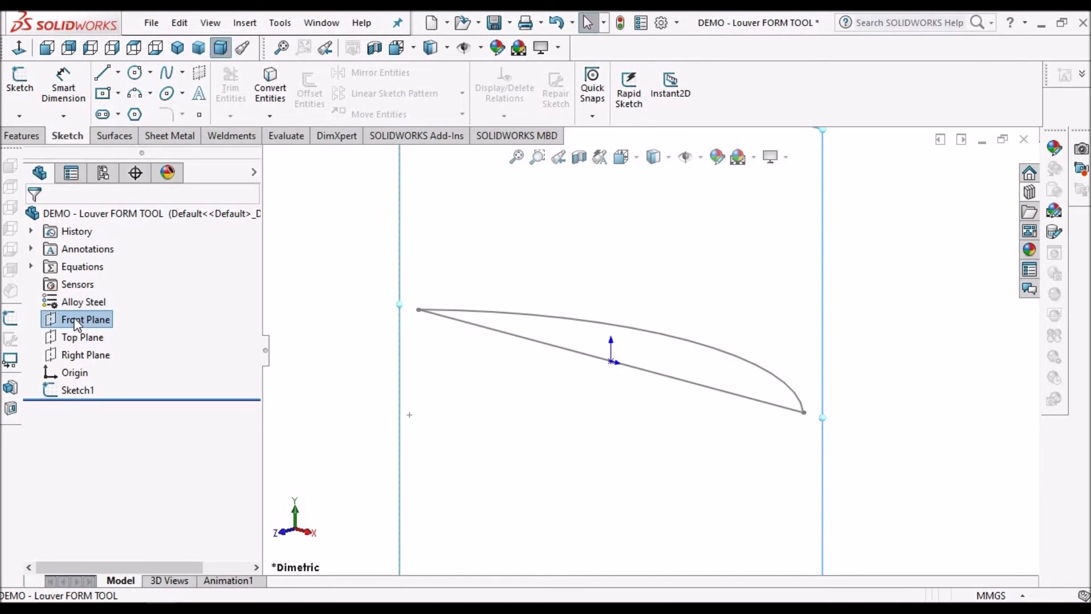
left_click(23, 87)
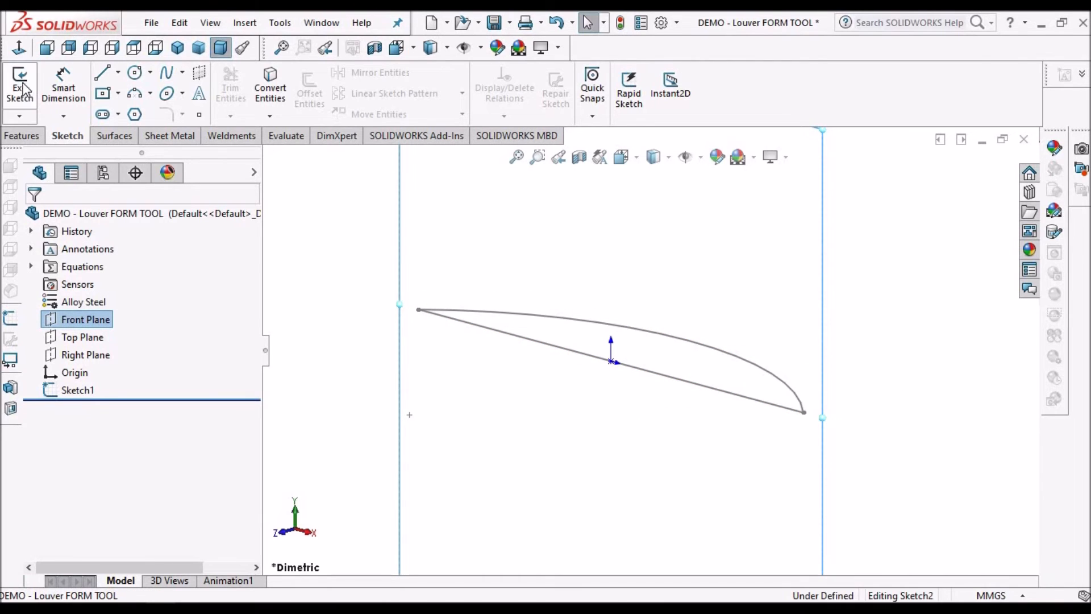
left_click(18, 50)
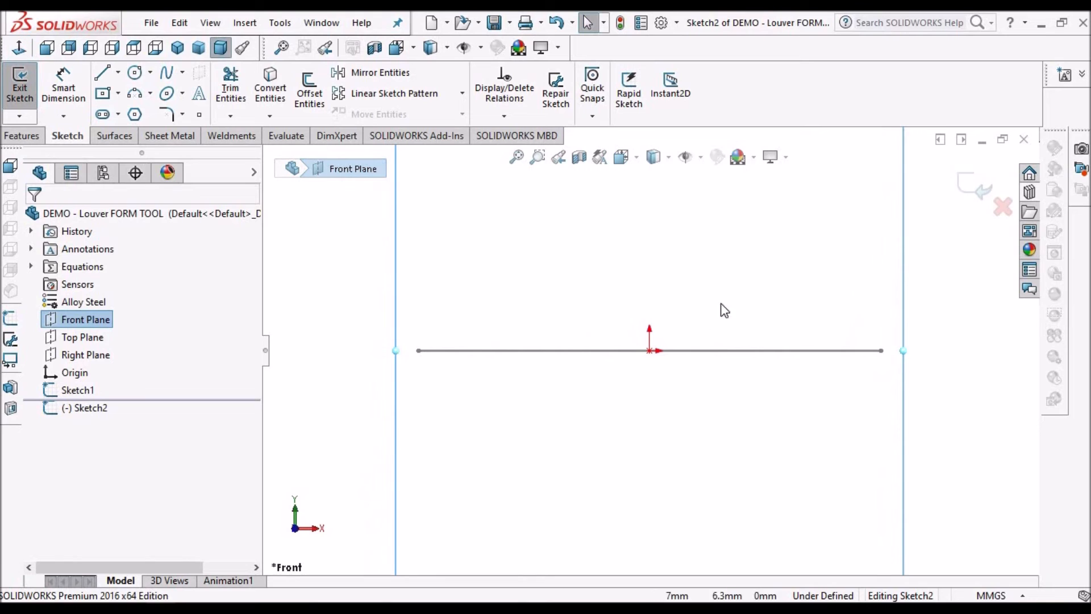
middle_click_drag(757, 354, 750, 448)
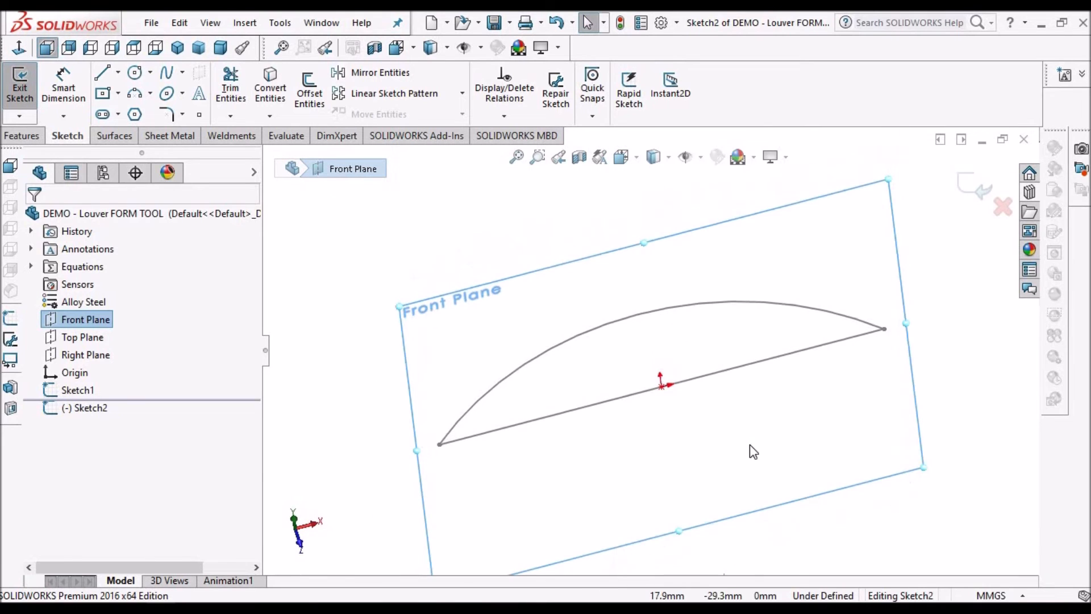
left_click(717, 371)
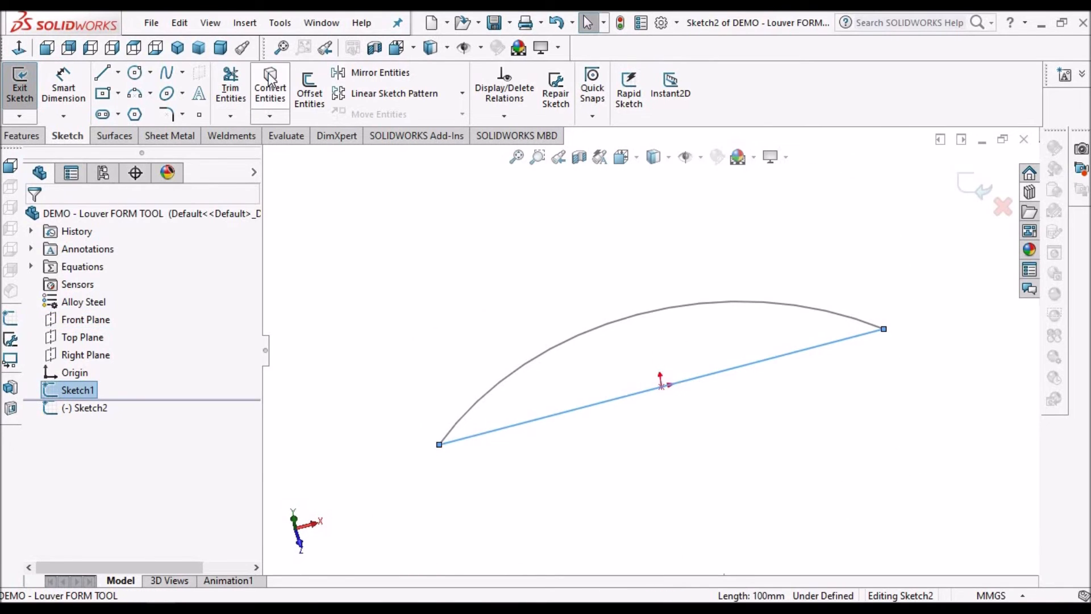
left_click(453, 328)
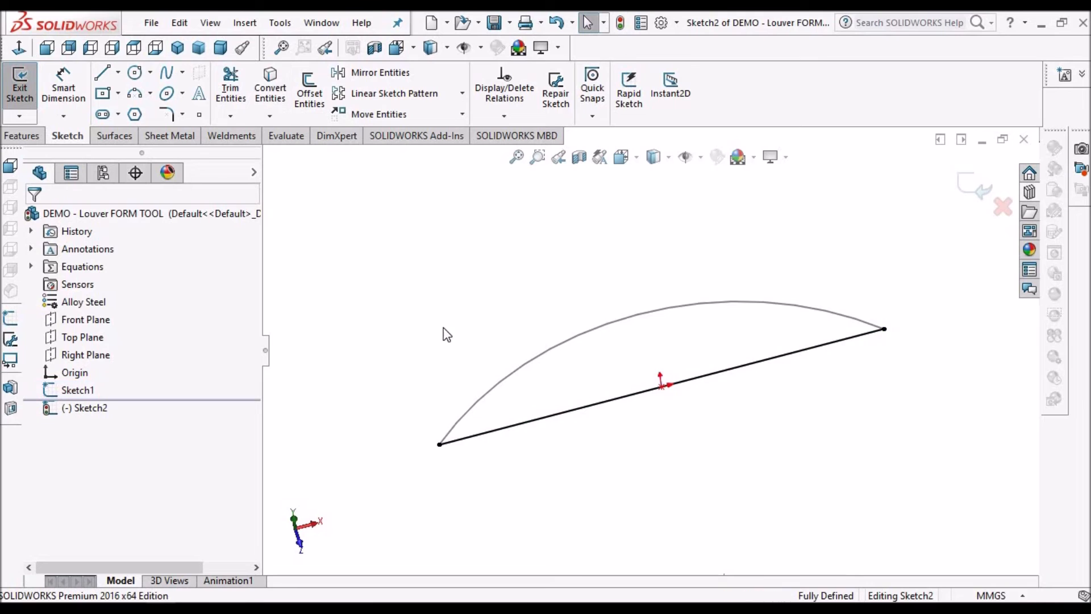
Sketch a three-point arc of about 120 mm radius above the converted line, joining its two endpoints.
left_click(24, 49)
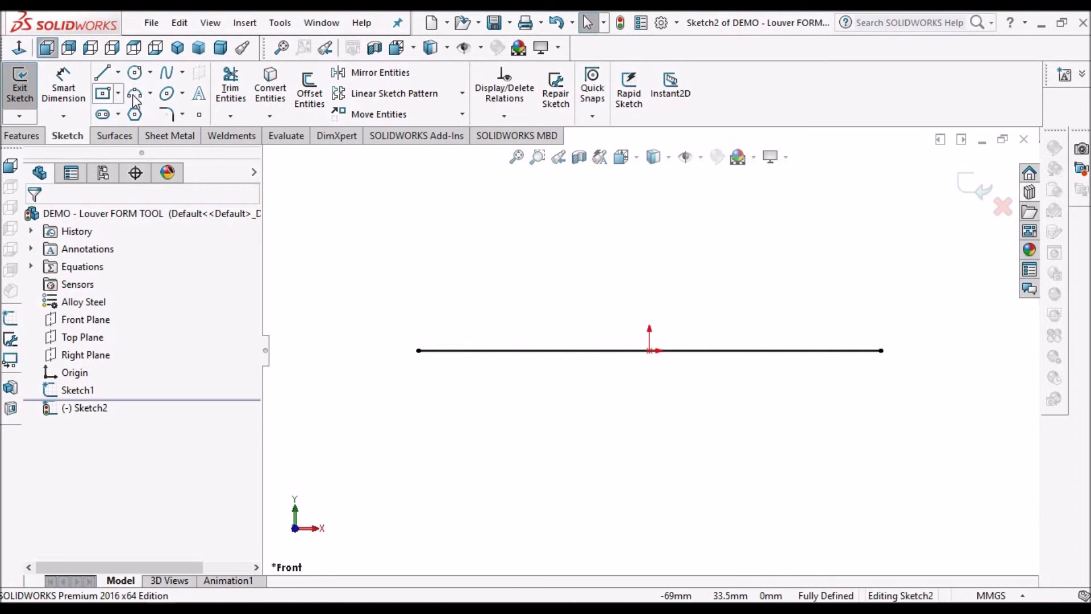
left_click(419, 350)
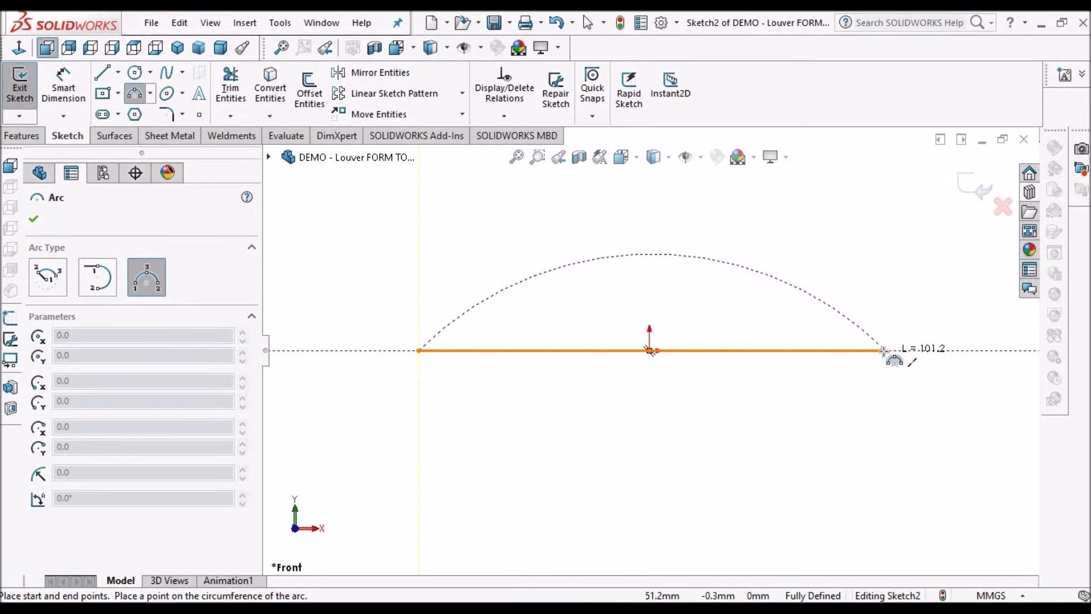
left_click(880, 350)
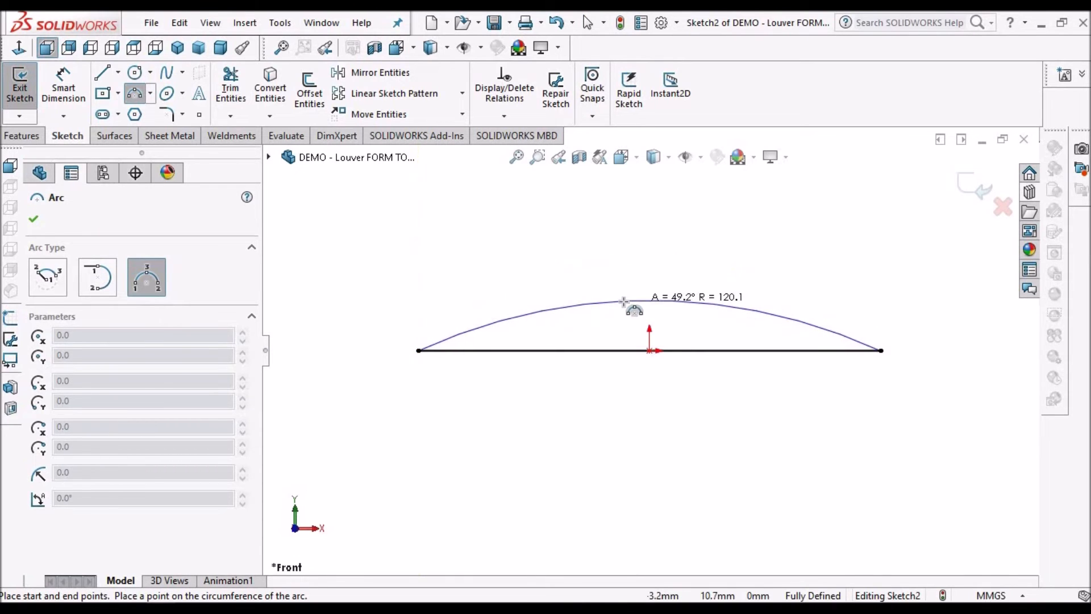
left_click(653, 299)
right_click(409, 216)
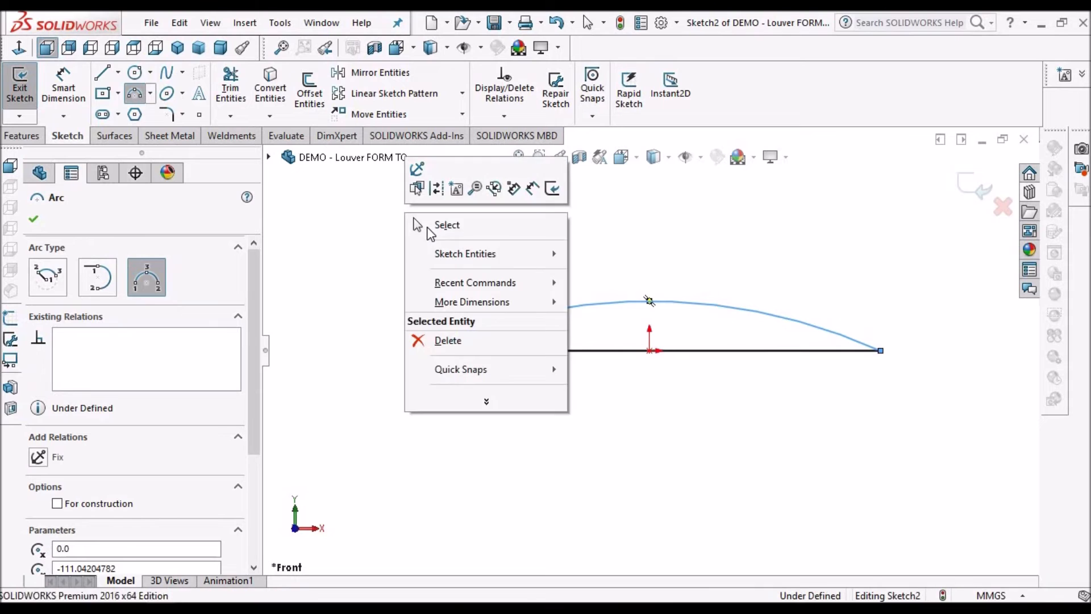
left_click(433, 224)
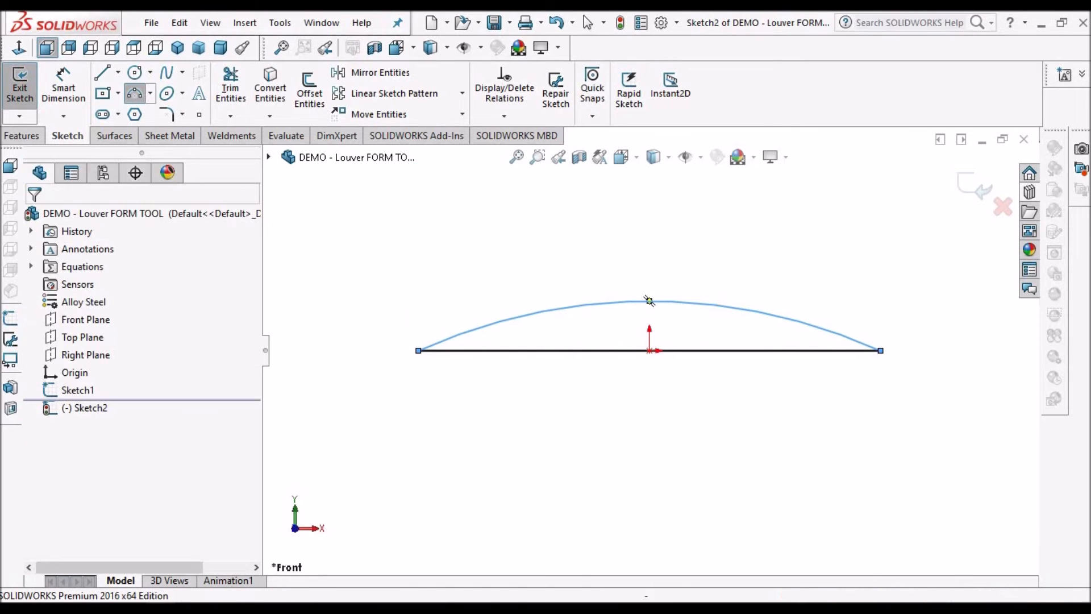
Draw a vertical centerline from the origin up to the top point of the arc.
left_click(63, 86)
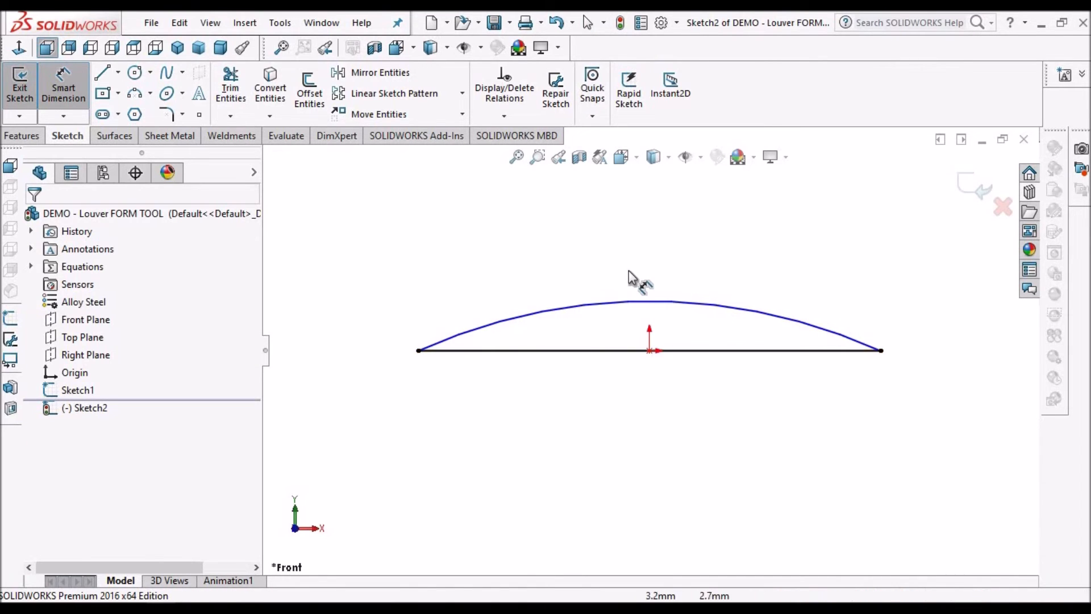
key("Escape")
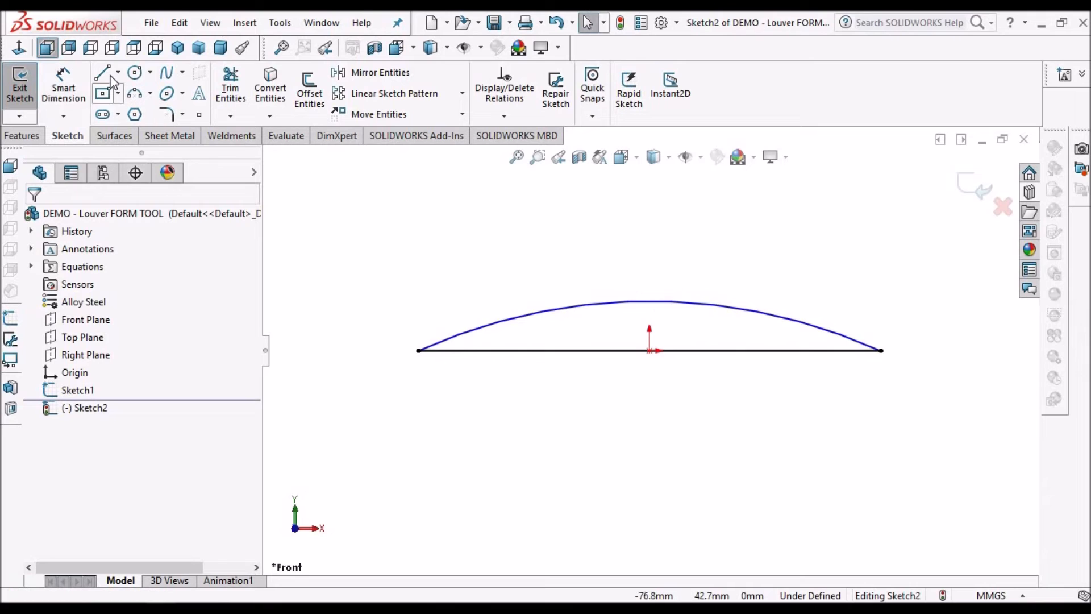
left_click(118, 80)
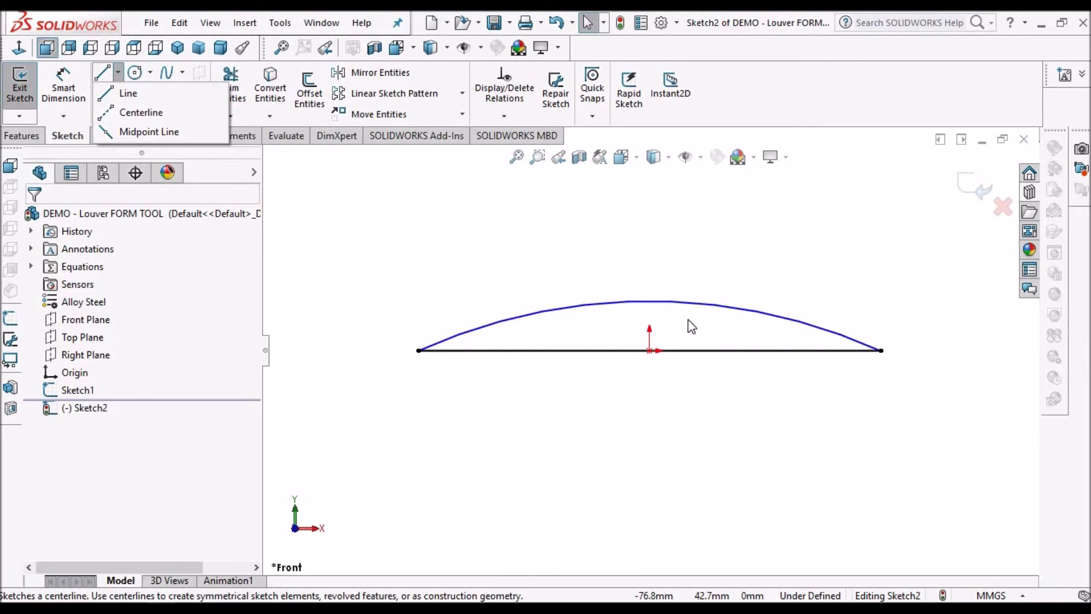
left_click(648, 351)
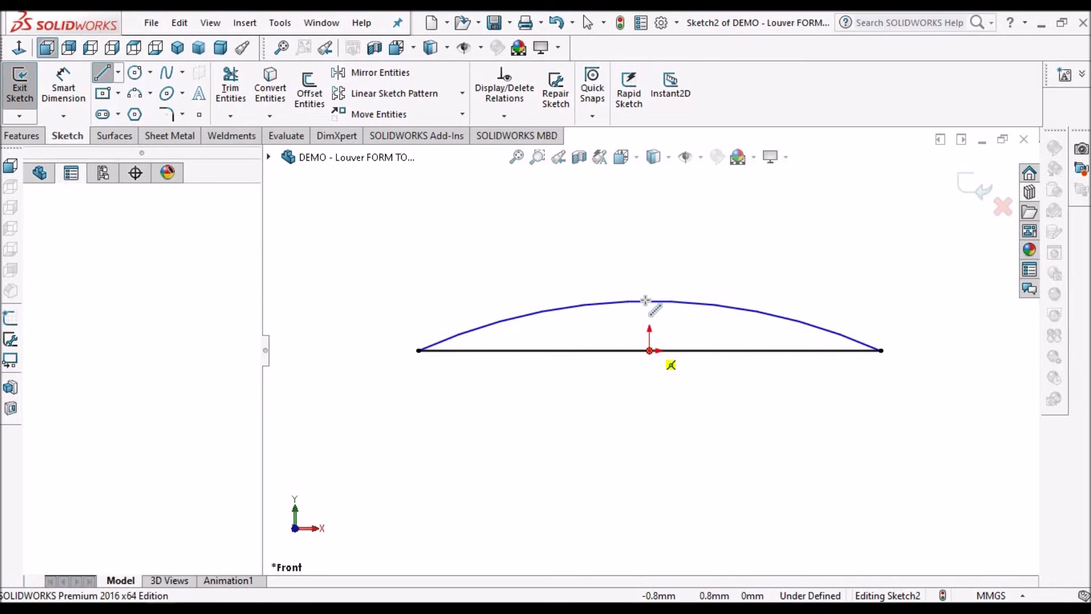
left_click(649, 300)
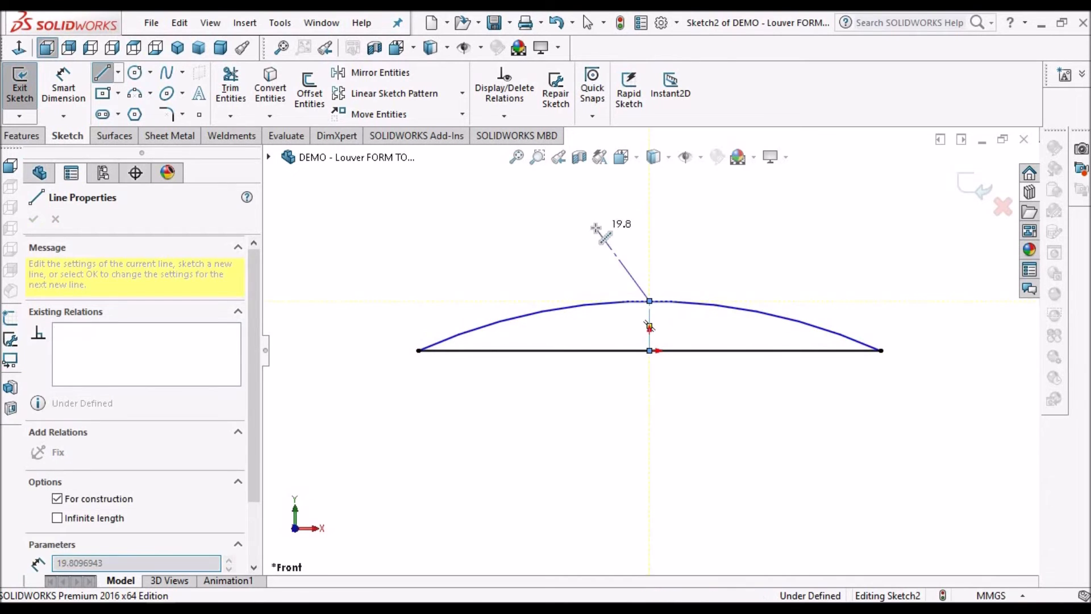
right_click(595, 228)
left_click(645, 268)
key("Escape")
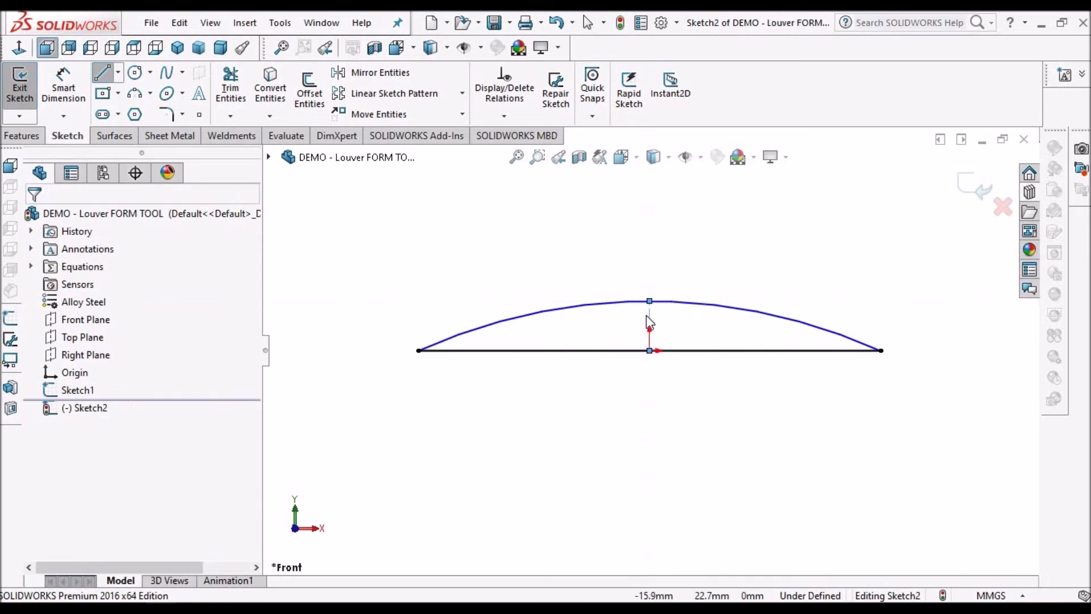
Dimension the vertical centerline to 10 mm and finish the arc sketch on the Front Plane.
key("Escape")
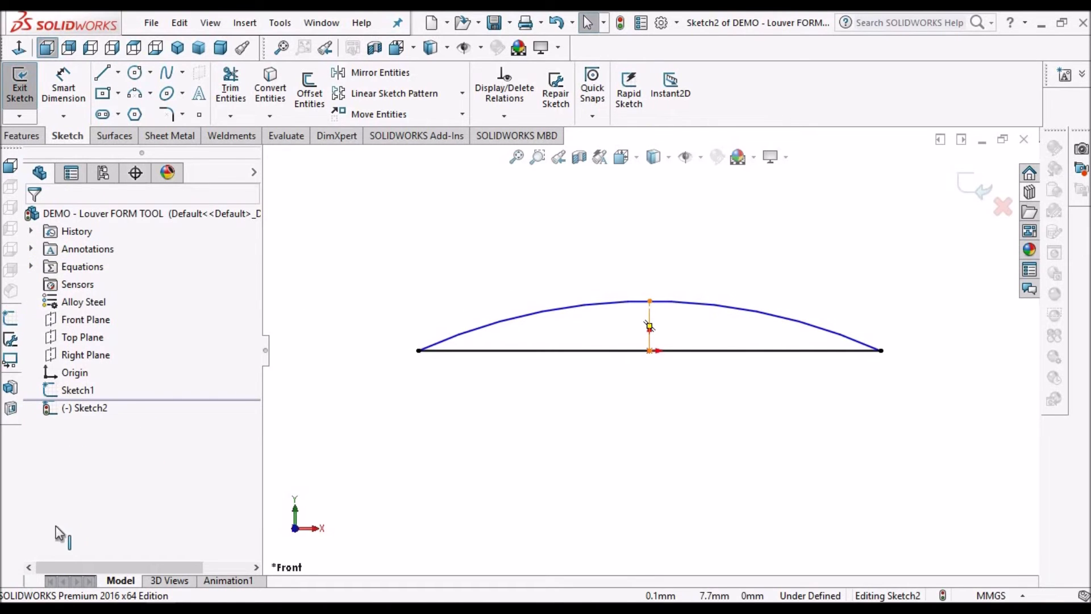
left_click(650, 327)
left_click(45, 407)
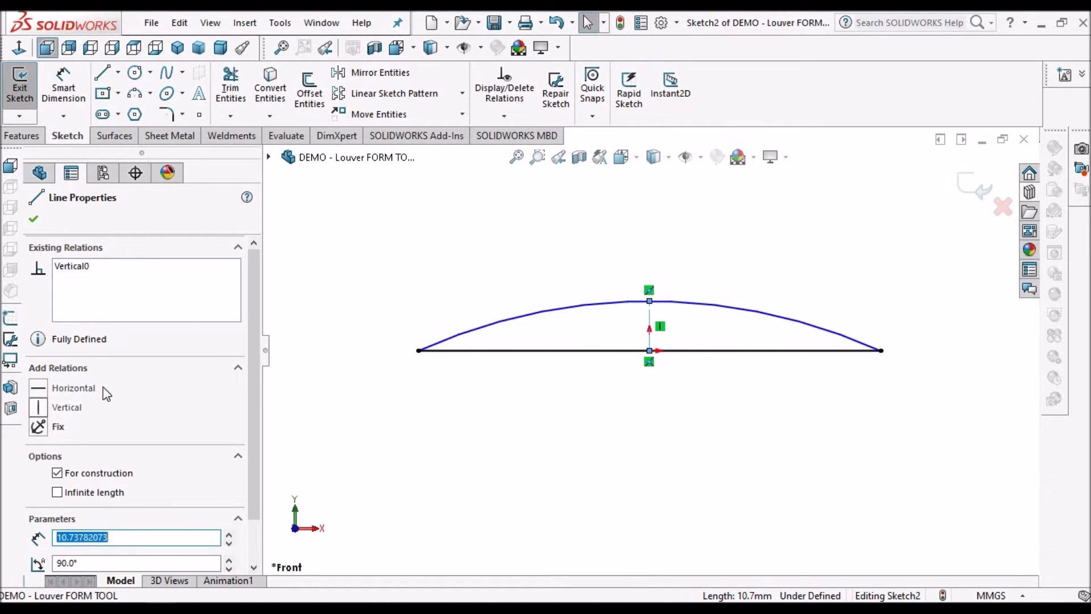
key("Escape")
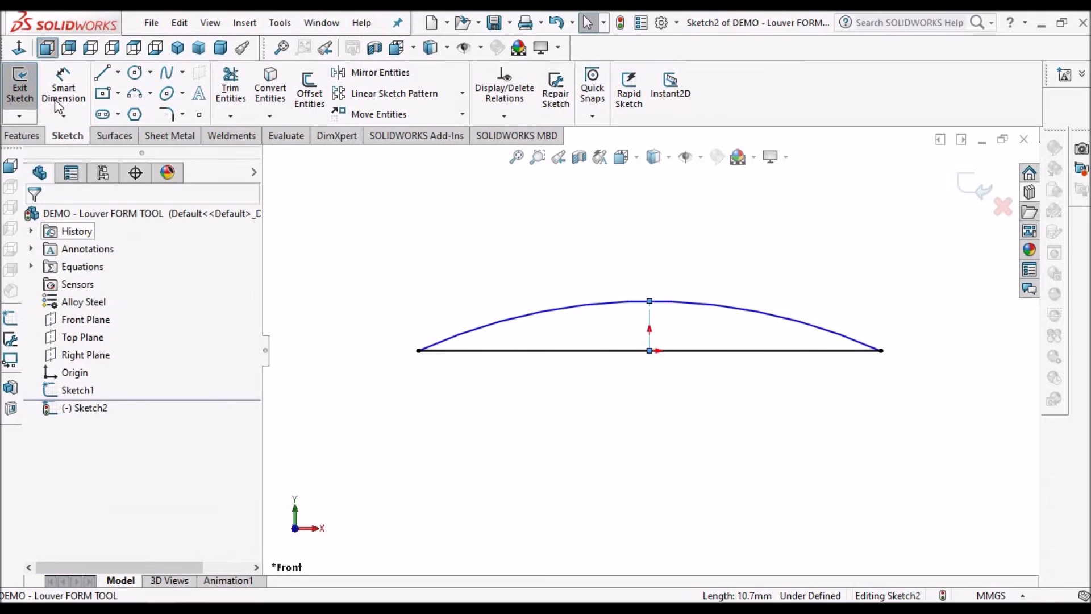
left_click(646, 313)
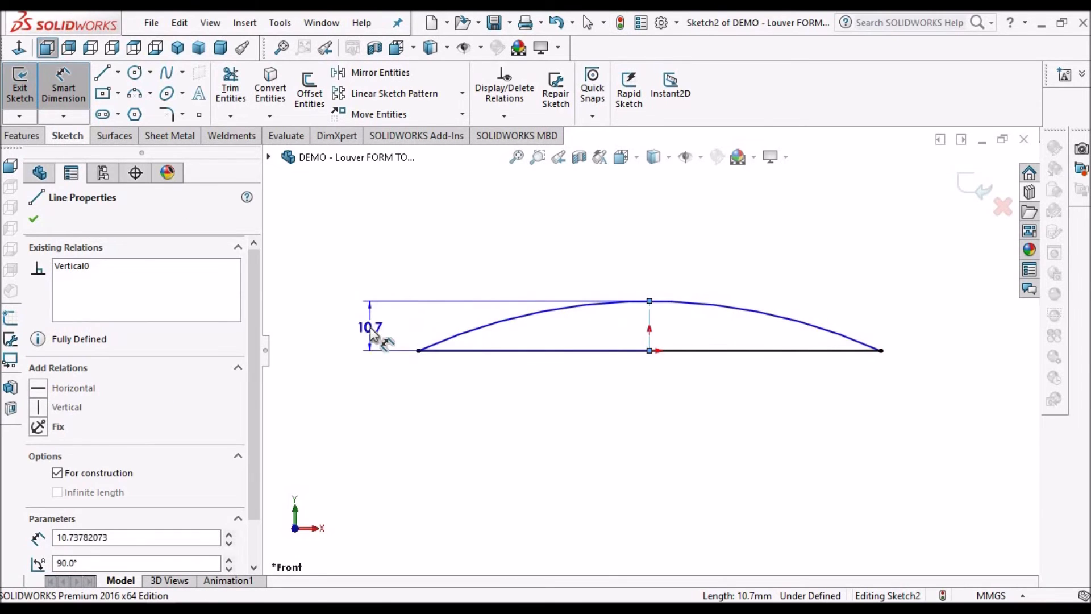
left_click(369, 326)
type("10")
key("Return")
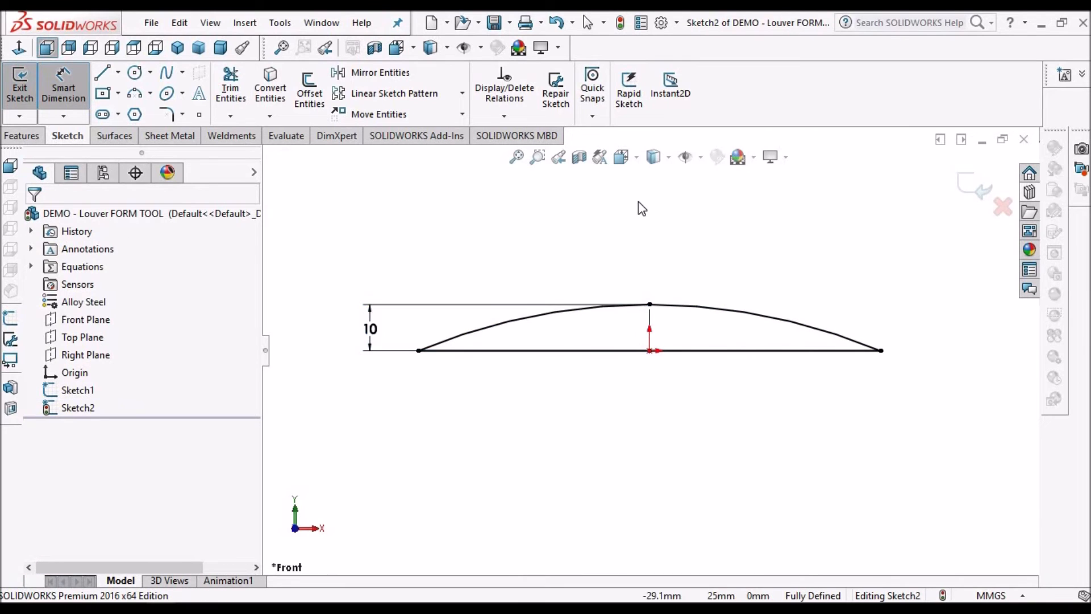
middle_click_drag(651, 272, 622, 334)
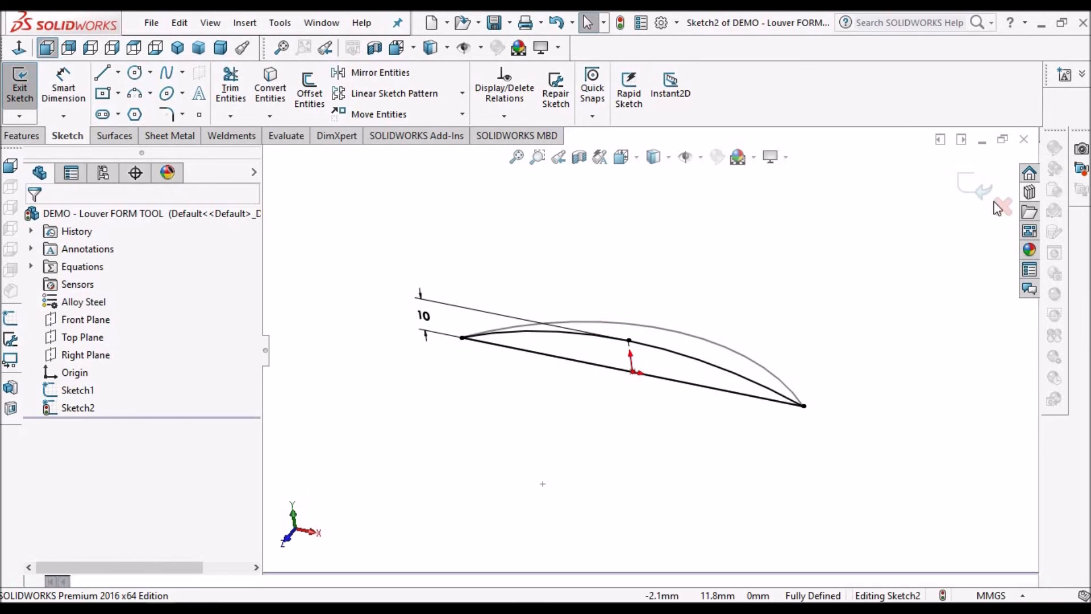
left_click(974, 181)
mouse_move(688, 361)
middle_mouse_down()
mouse_move(701, 340)
mouse_move(684, 404)
mouse_move(648, 433)
mouse_move(747, 364)
mouse_move(677, 365)
mouse_move(708, 377)
middle_mouse_up()
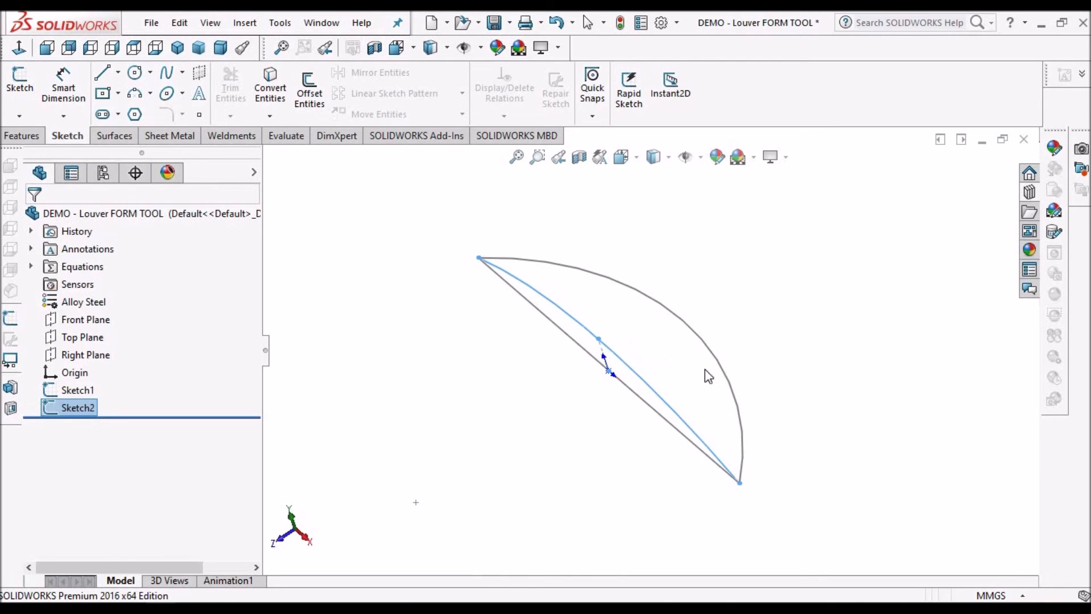
left_click(14, 136)
left_click(149, 95)
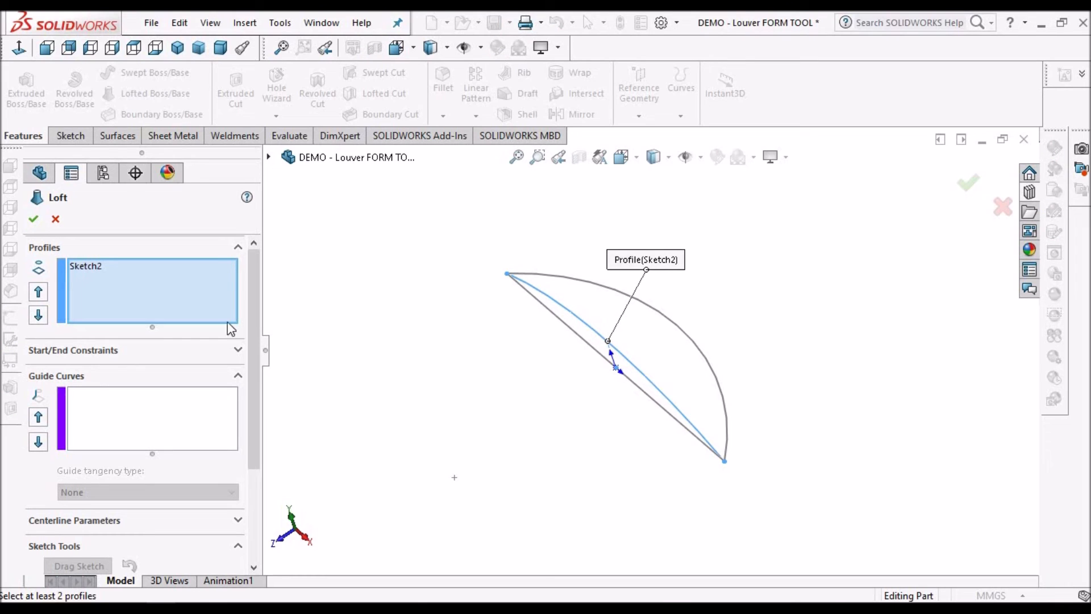
left_click(680, 332)
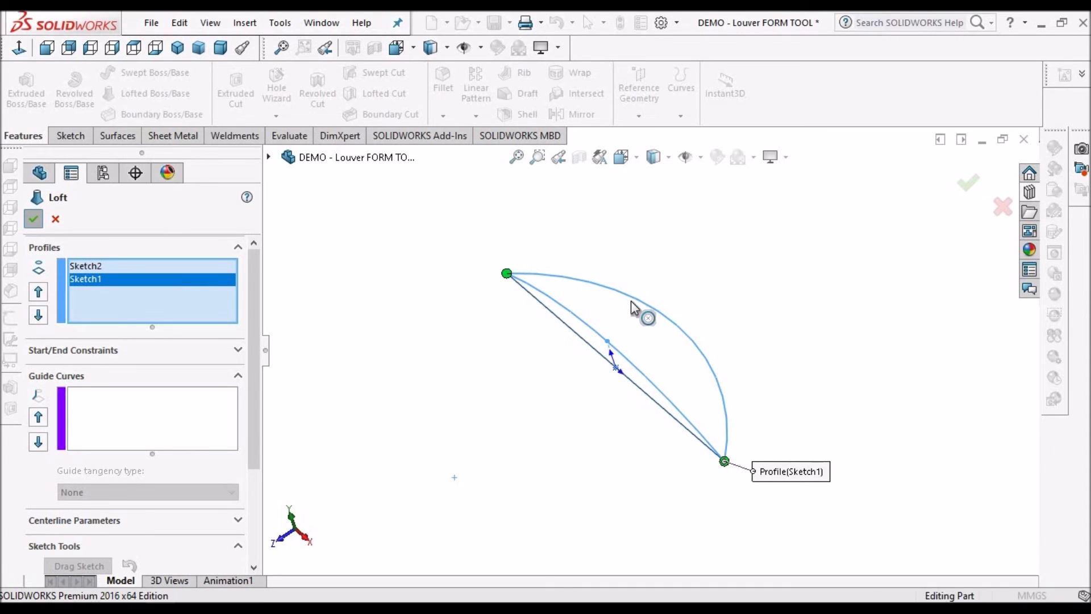
right_click(144, 284)
left_click(200, 287)
key("Escape")
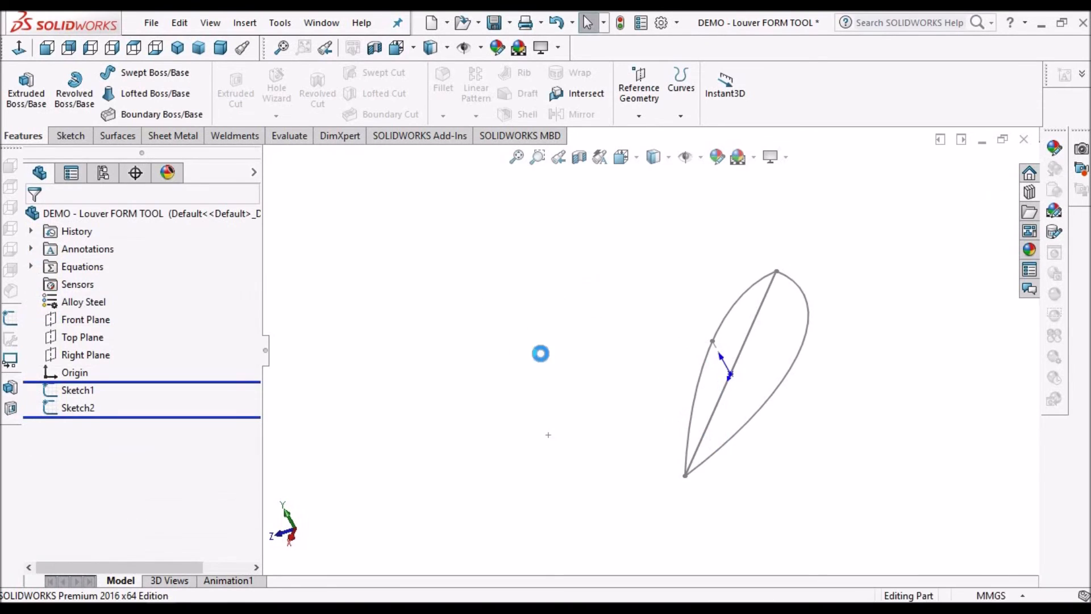
Sketch a center rectangle of about 98 by 101 mm on the Top Plane, centred on the origin.
left_click(97, 337)
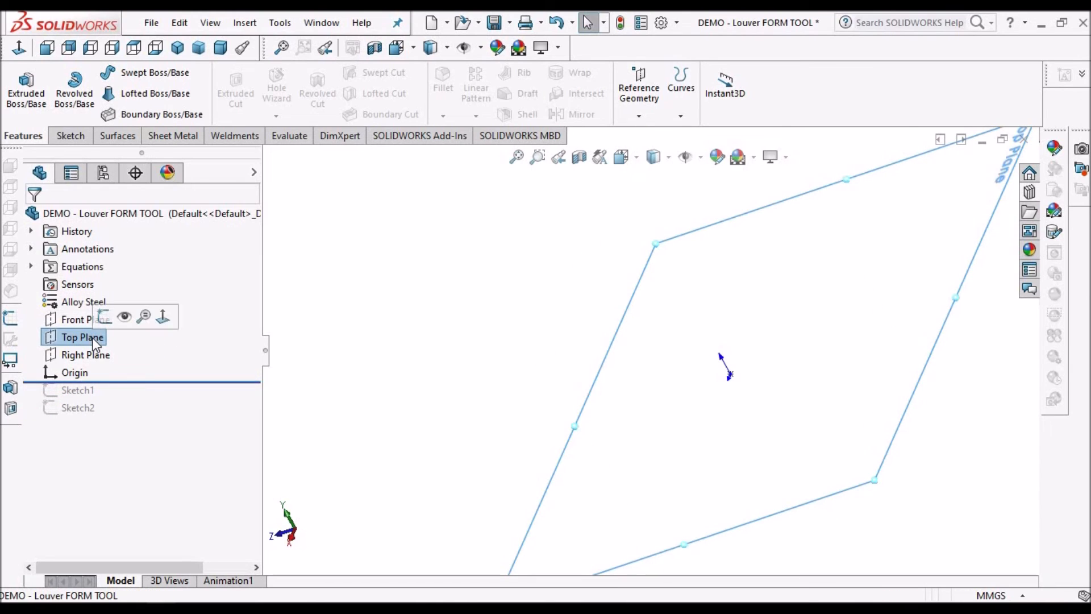
left_click(77, 137)
left_click(20, 79)
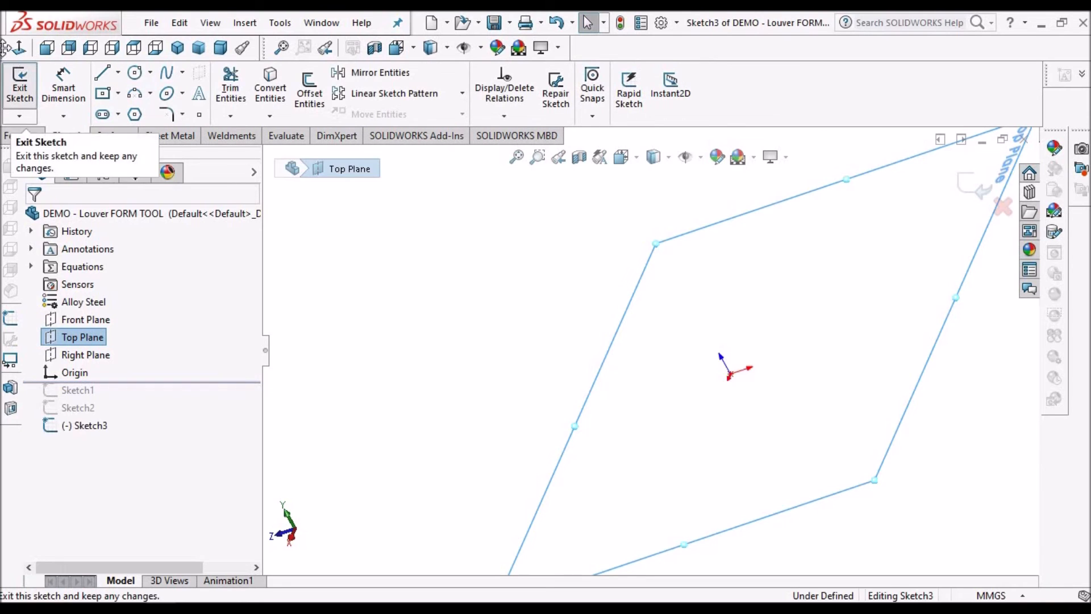
left_click(49, 52)
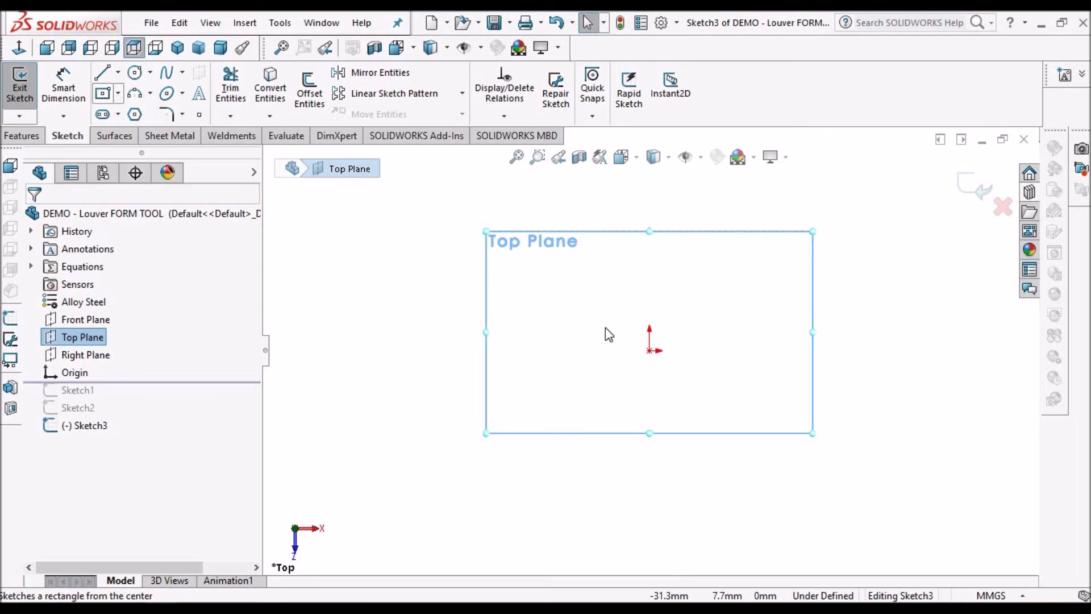
left_click(101, 95)
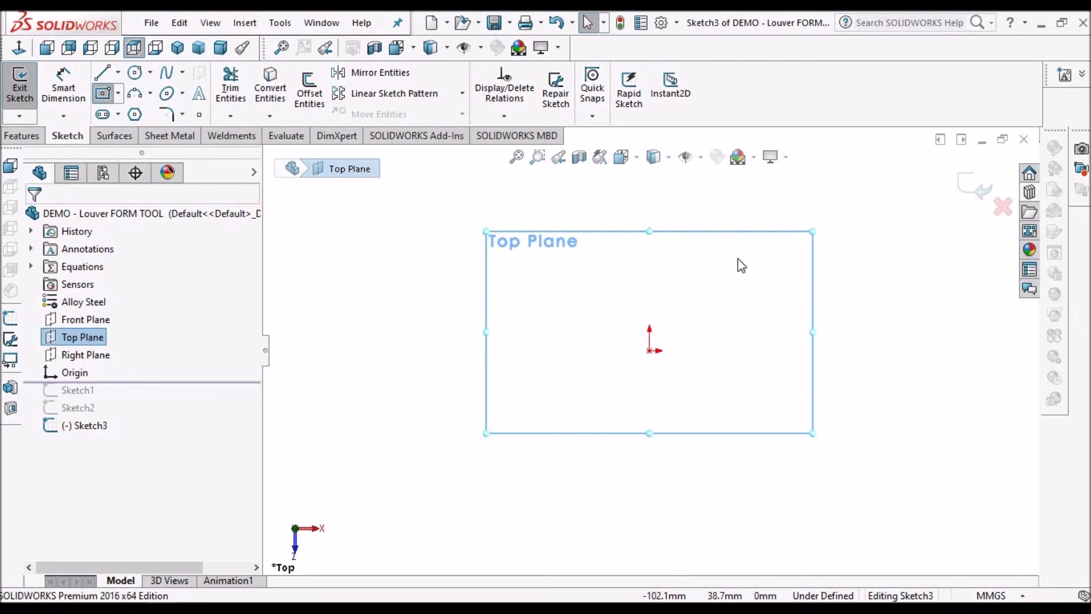
left_click(650, 351)
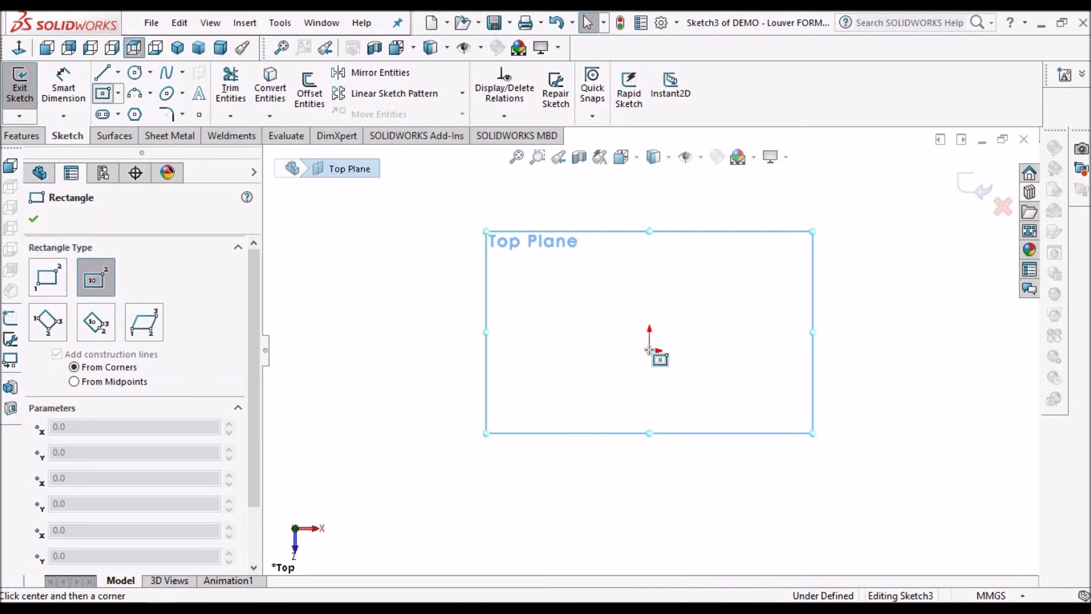
left_click(752, 319)
left_click(740, 258)
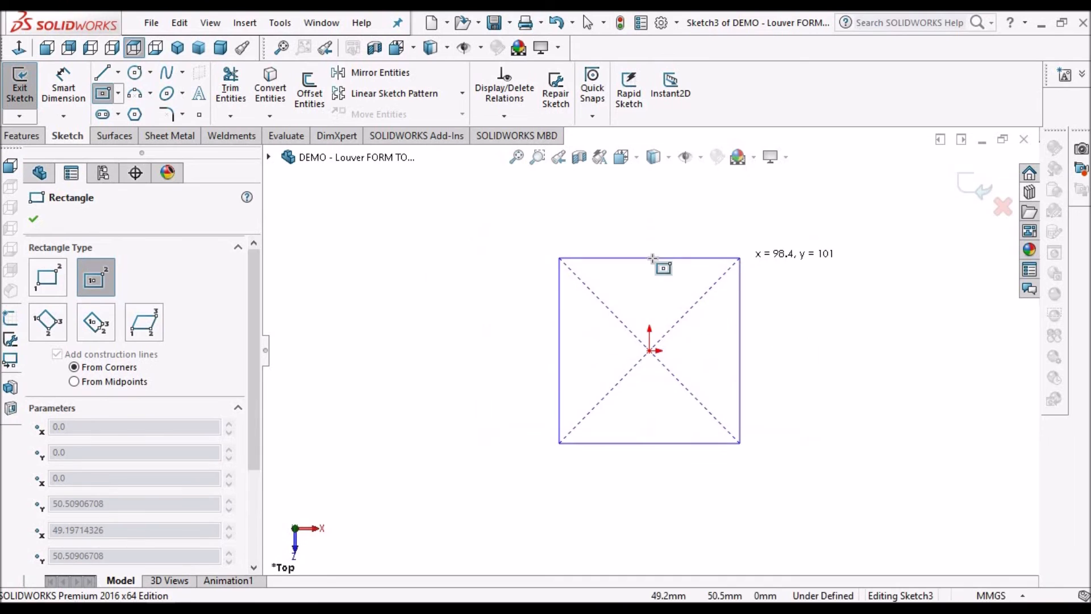
right_click(383, 263)
left_click(385, 267)
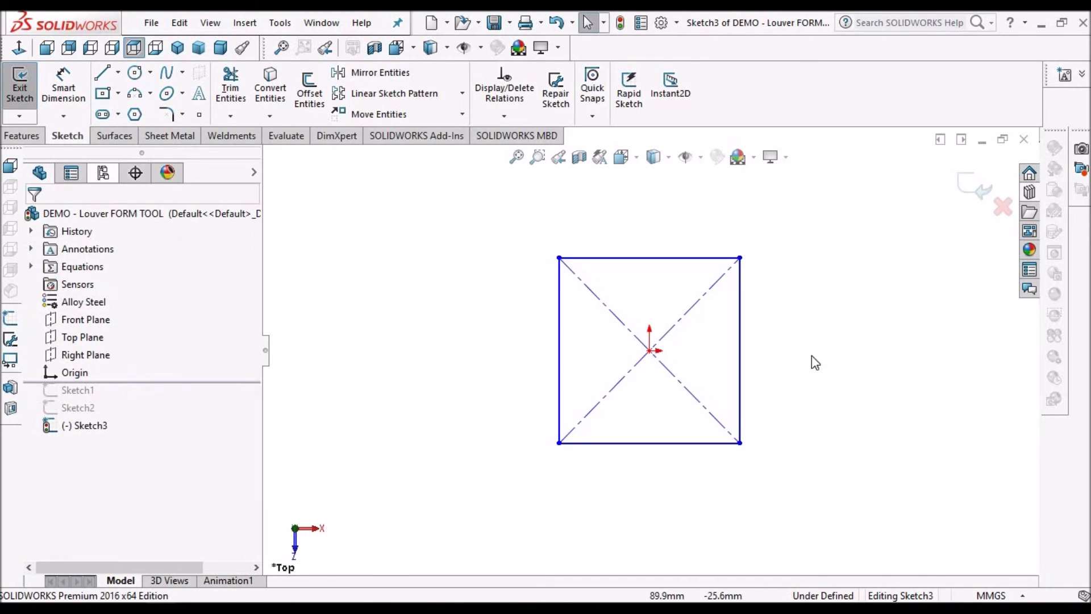
Add an Equal relation between two adjacent sides of the rectangle.
left_click(698, 441)
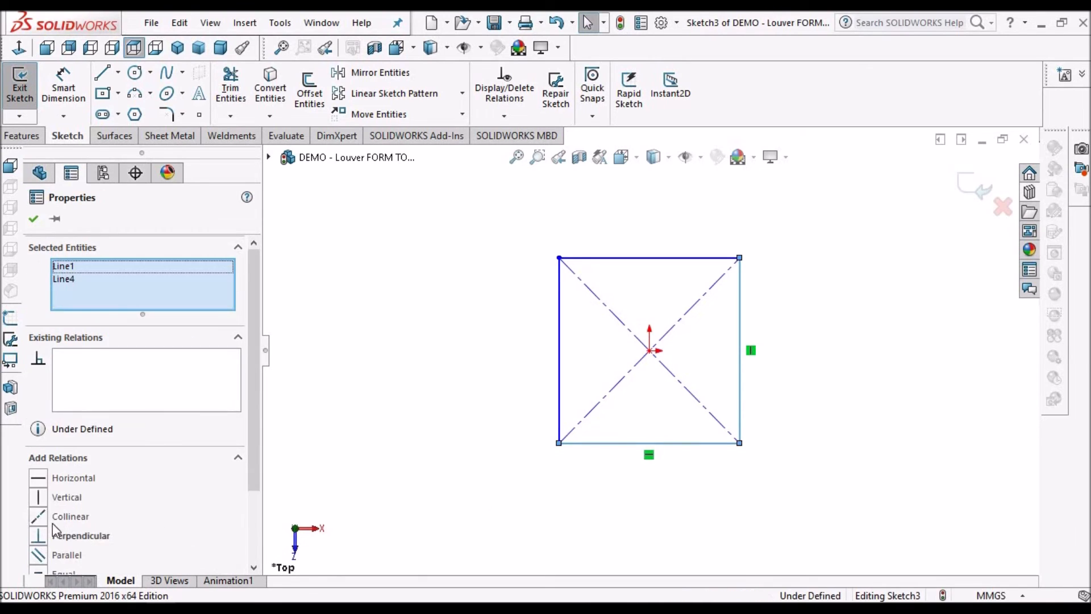
left_click_drag(254, 460, 255, 517)
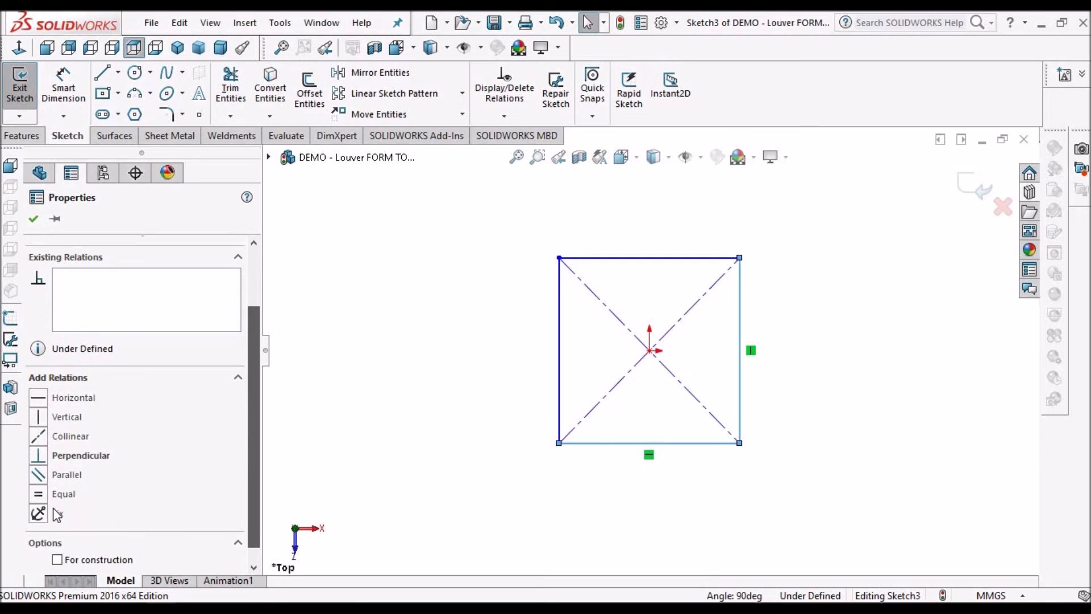
left_click(39, 494)
left_click(34, 218)
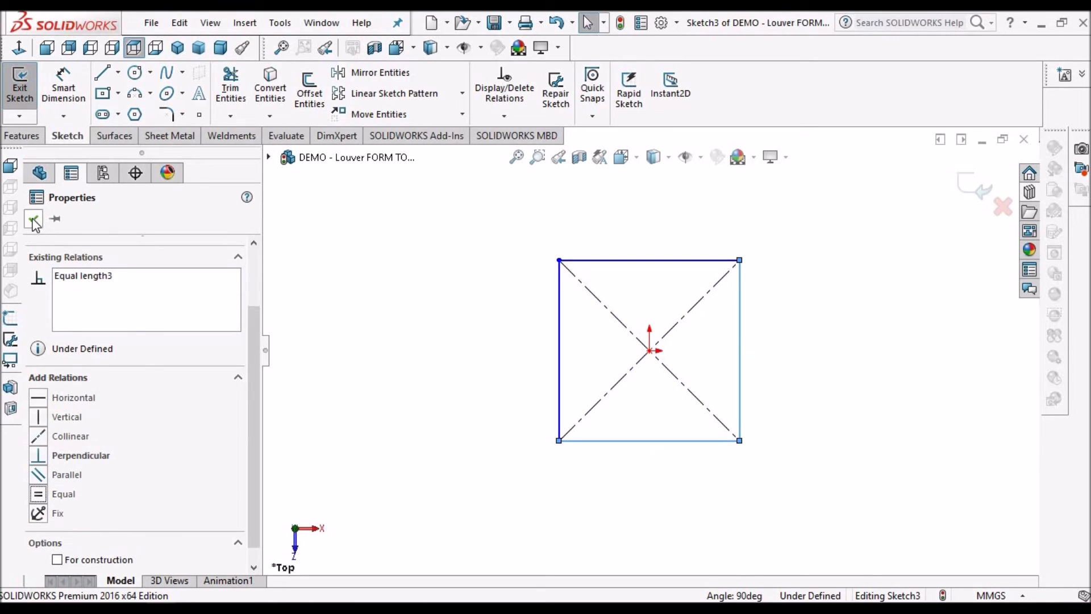
Dimension the lower side of the square to 150 mm.
left_click(63, 86)
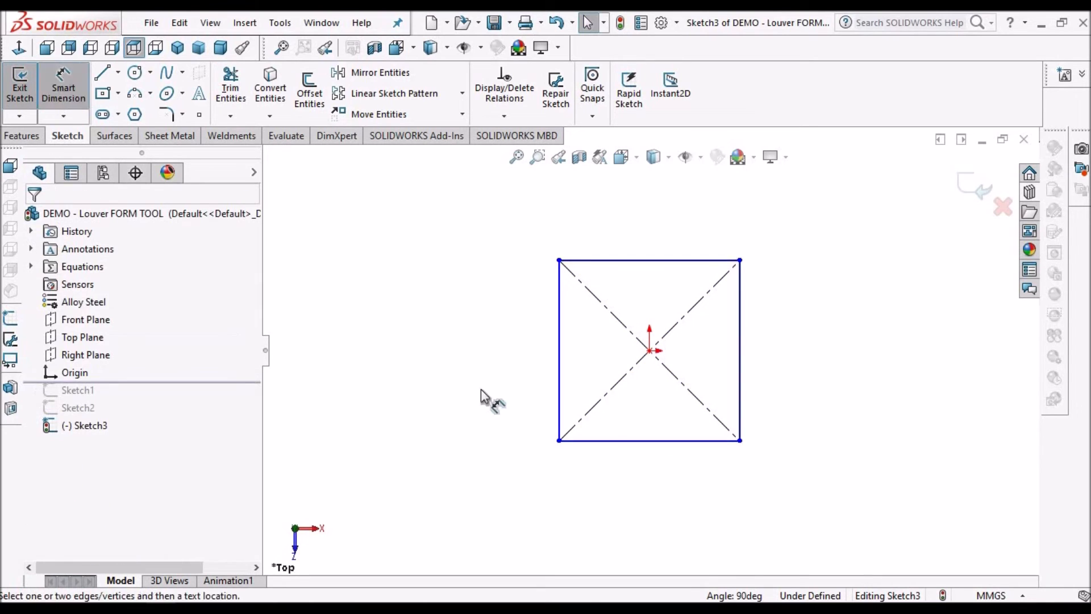
left_click(675, 465)
left_click(688, 476)
type("150")
key("Return")
Extrude the square 10 mm downward from the Top Plane, using Blind with the direction reversed.
left_click(29, 100)
left_click(27, 95)
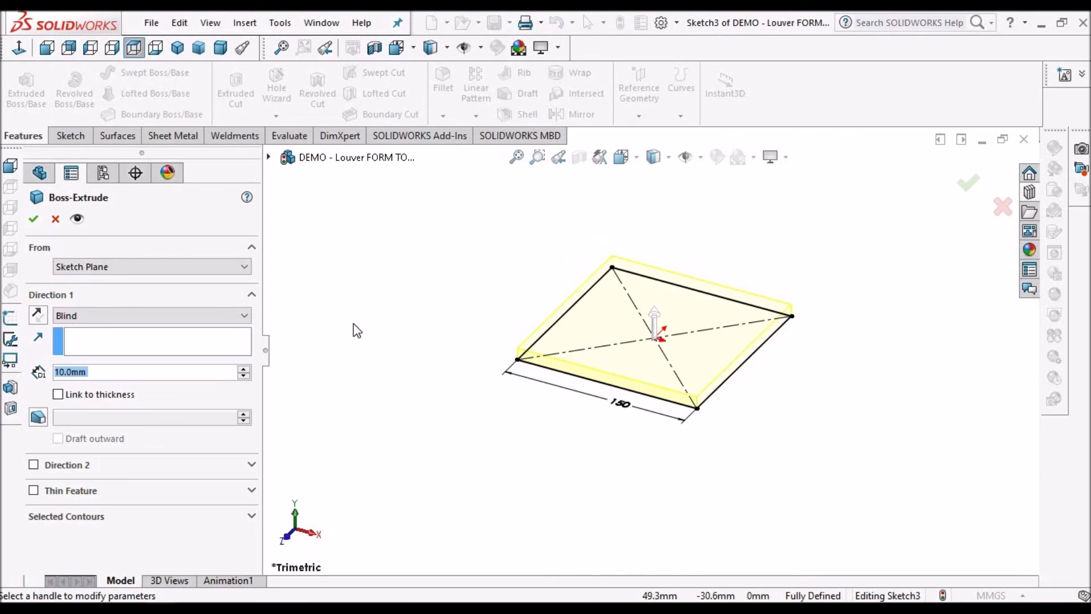
left_click(40, 316)
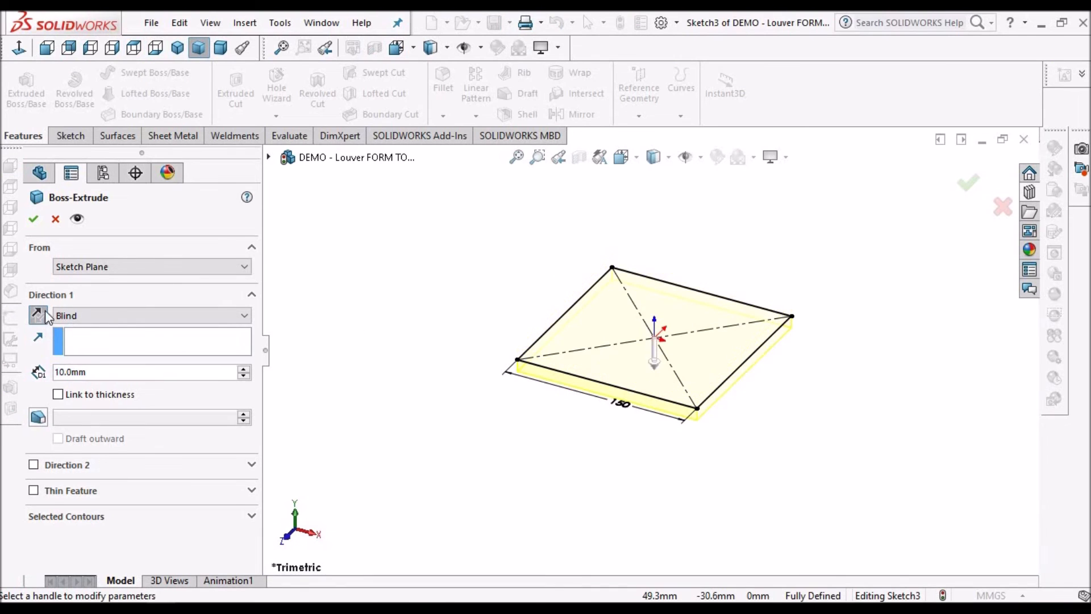
left_click(33, 219)
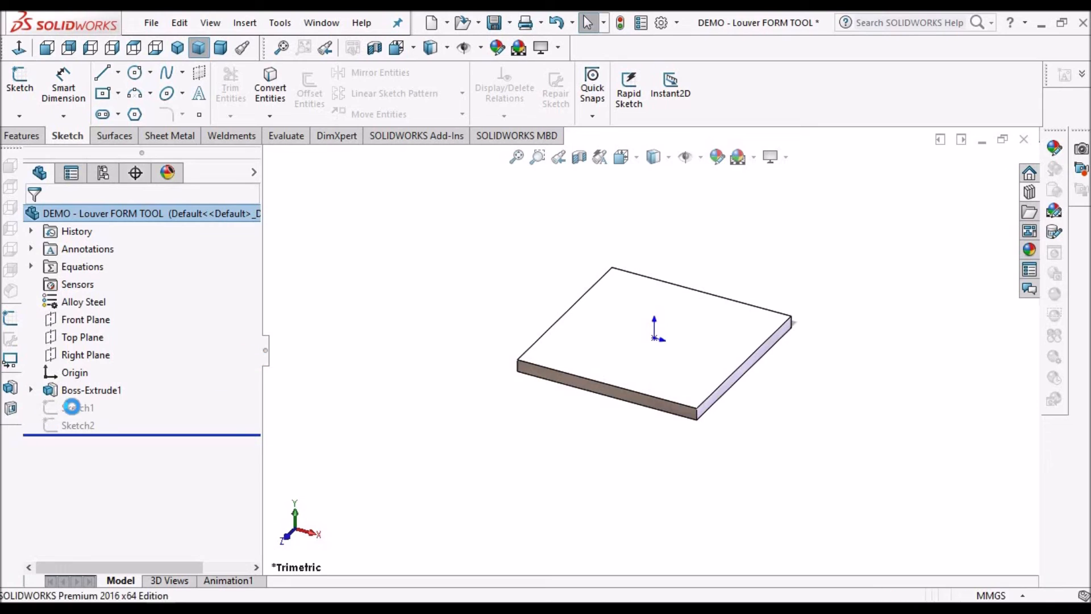
Create a lofted boss using Sketch1 and Sketch2 as the profiles to form the louver on the plate.
left_click(77, 408)
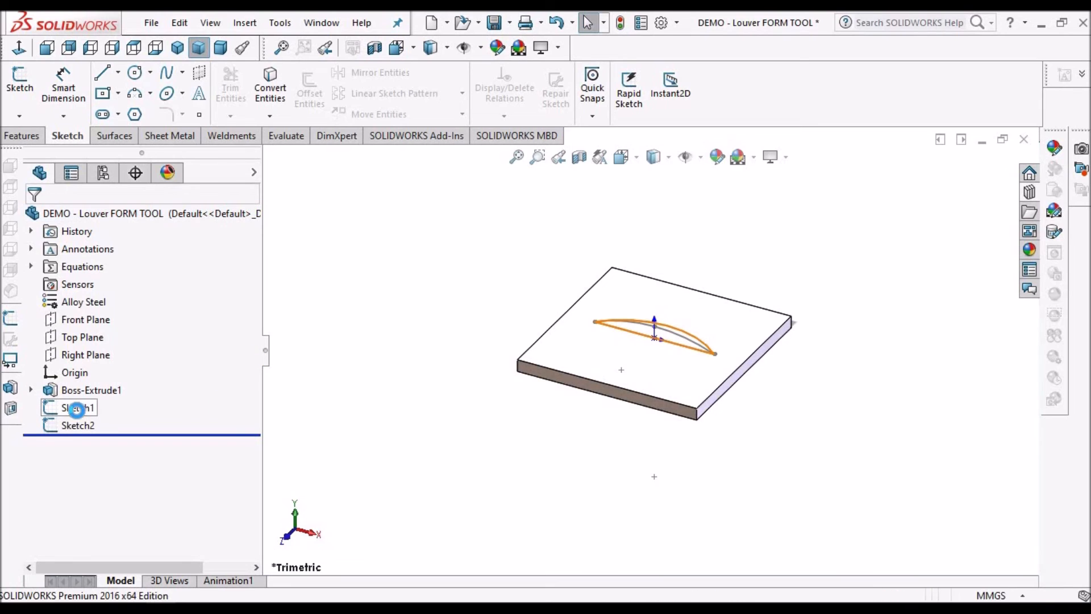
left_click(77, 426, "ctrl")
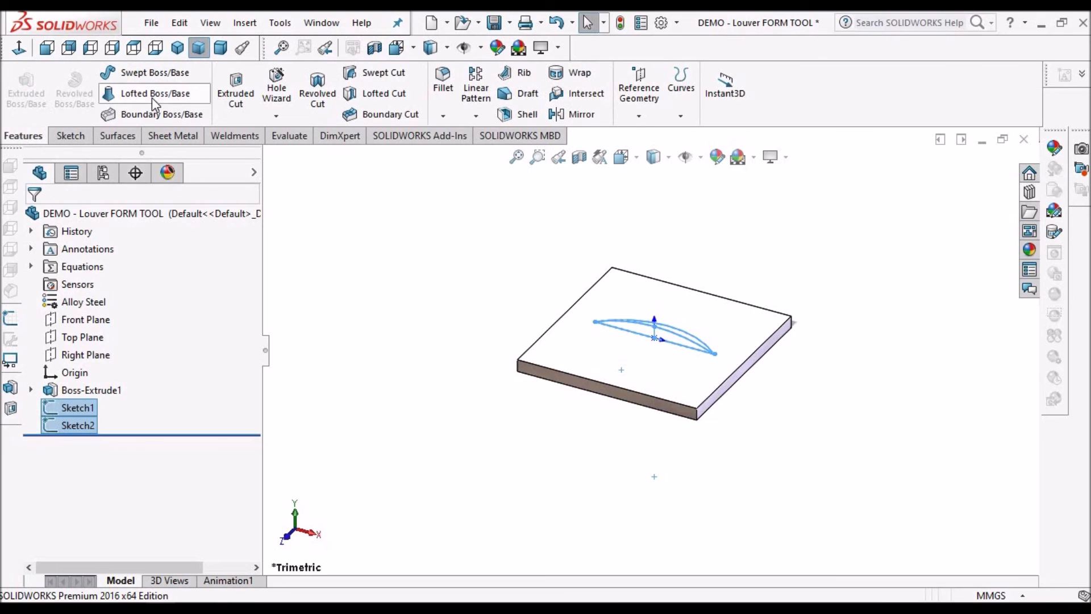
left_click(152, 95)
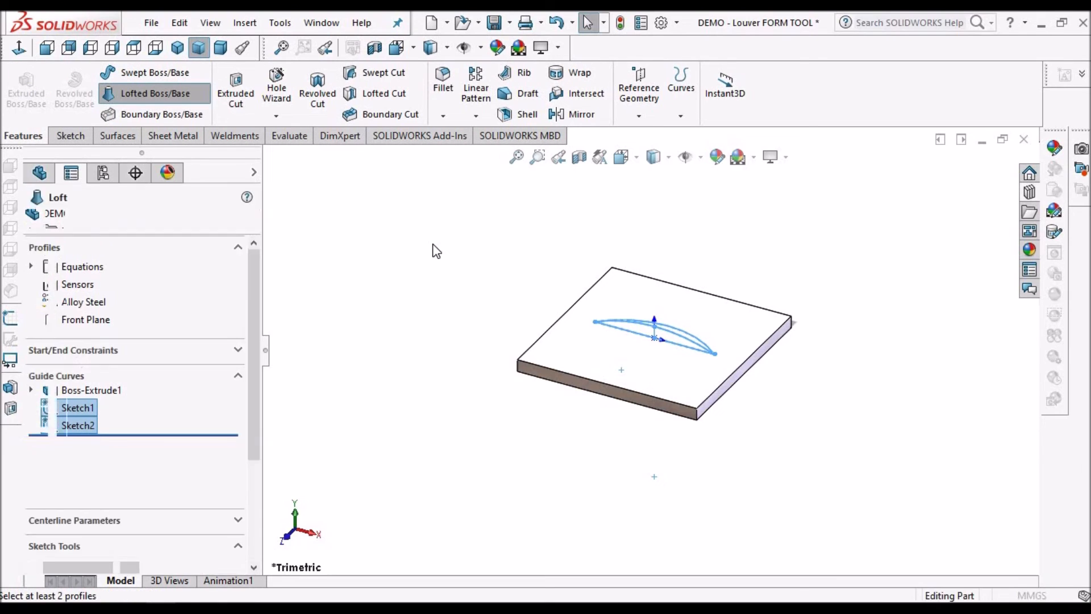
scroll(671, 325, "down", 1)
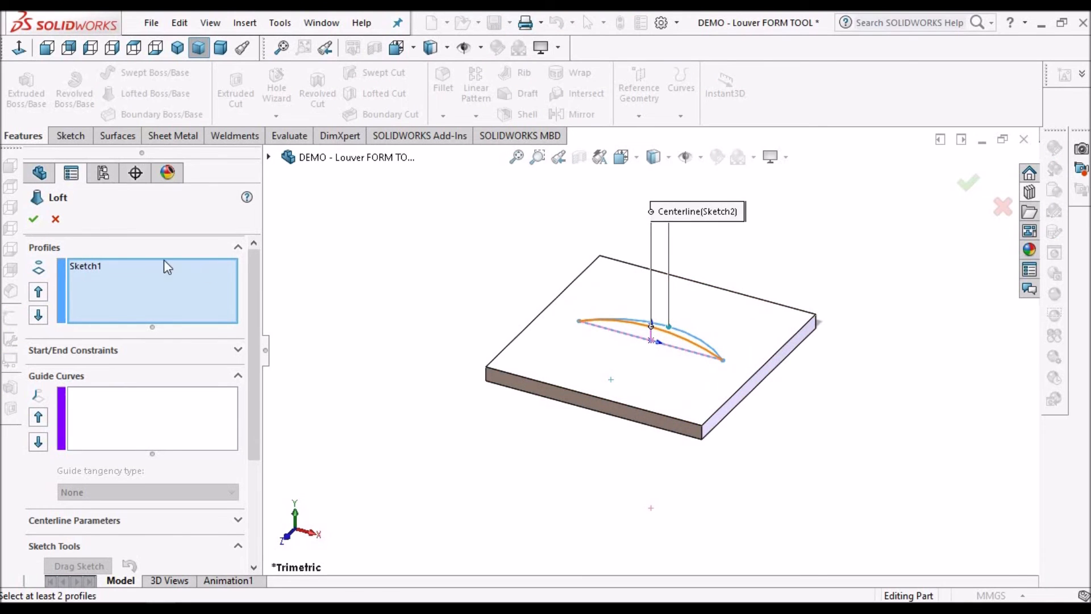
middle_click_drag(585, 309, 535, 360)
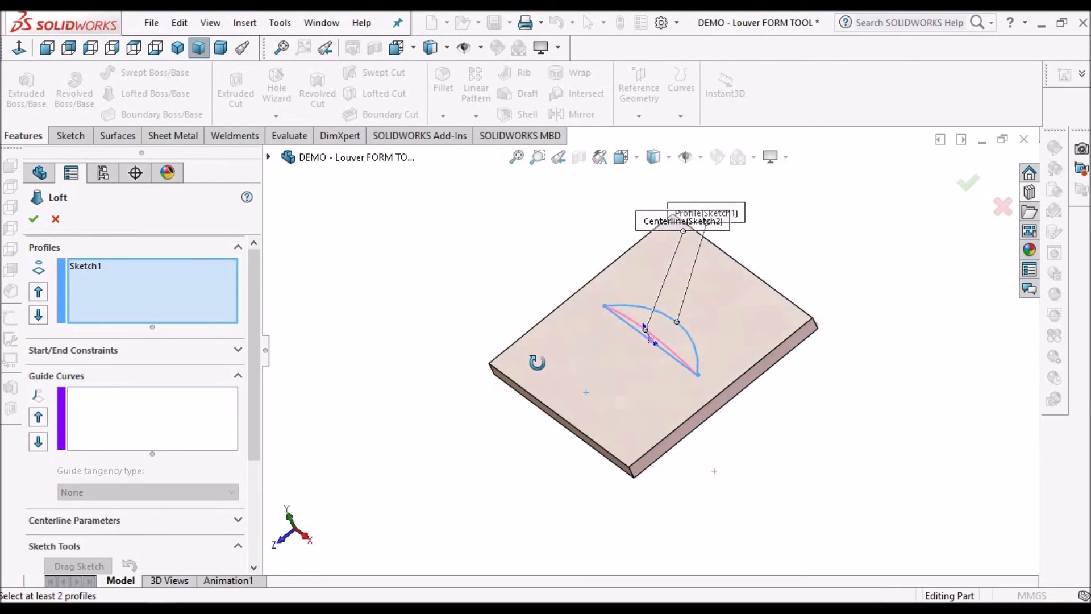
left_click(268, 157)
left_click(314, 368)
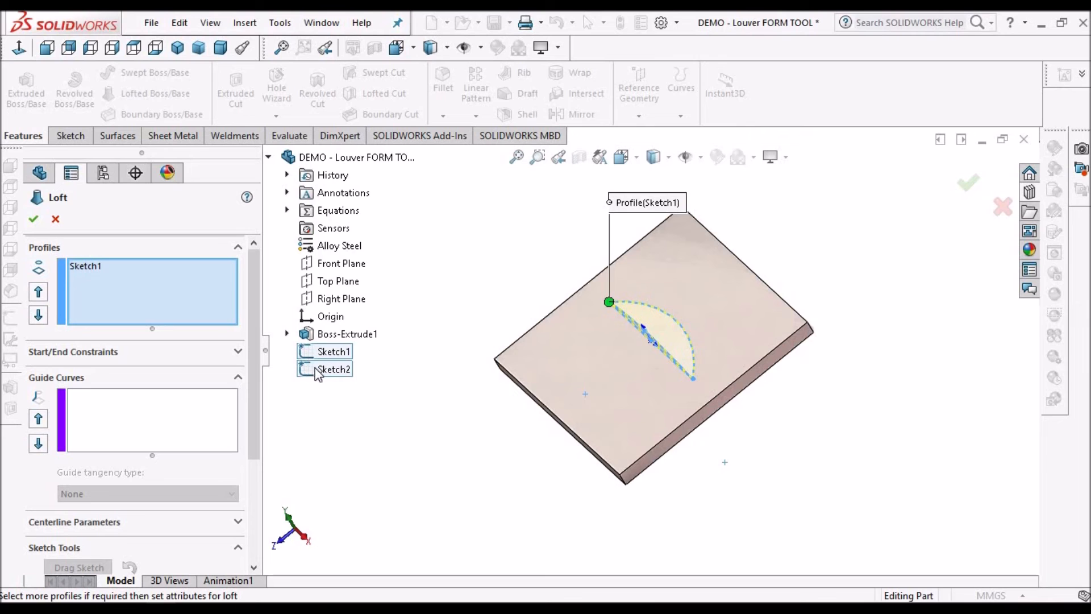
left_click(315, 369)
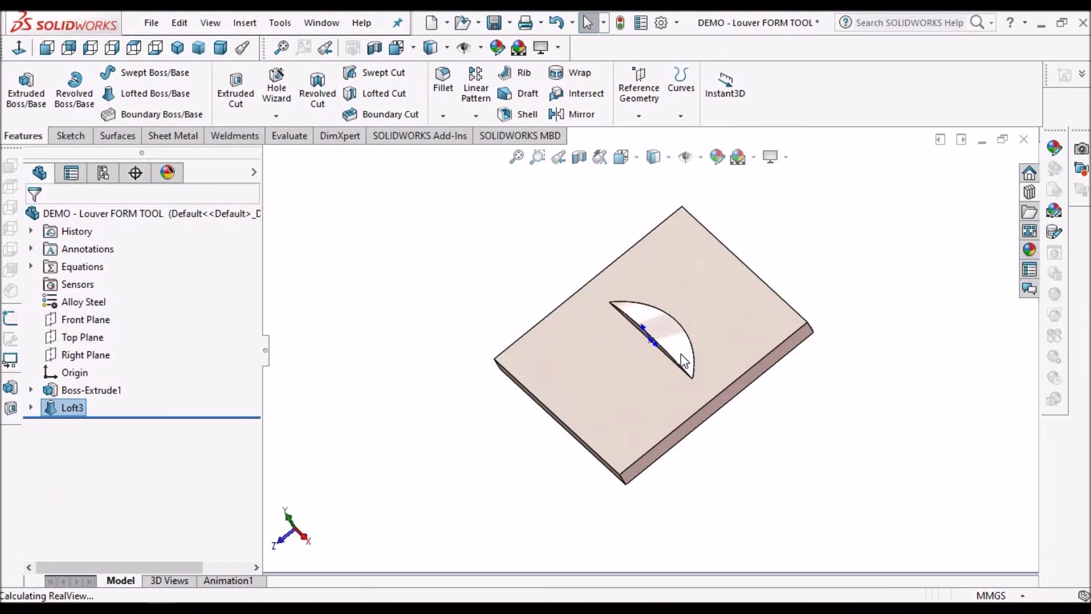
Start a sketch on the long side face of the plate and convert the face's edges into it.
mouse_move(693, 329)
middle_mouse_down()
mouse_move(706, 244)
mouse_move(641, 255)
mouse_move(696, 376)
middle_mouse_up()
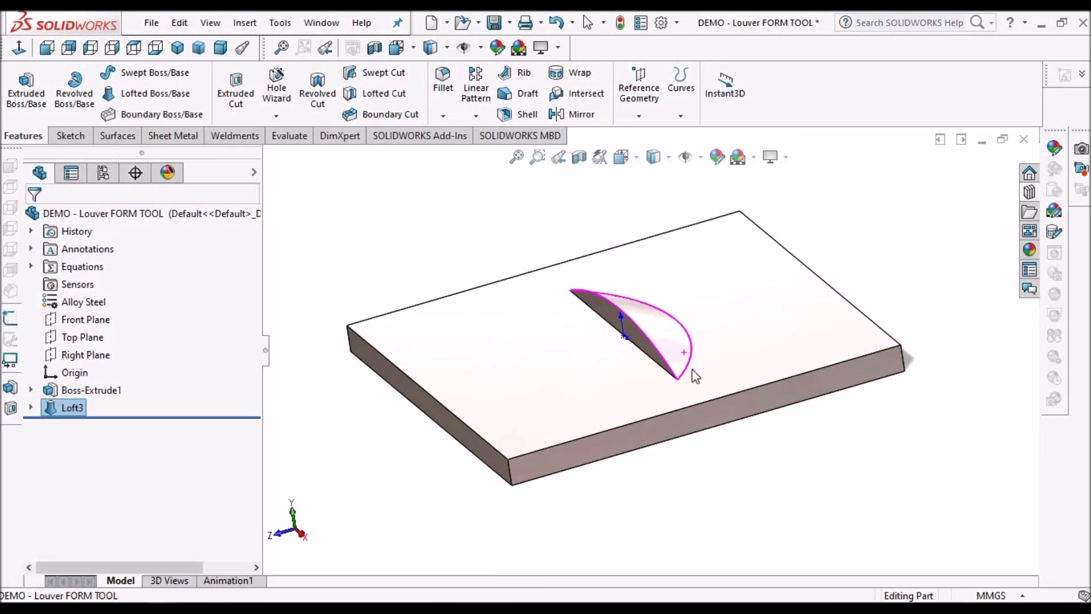
left_click(711, 405)
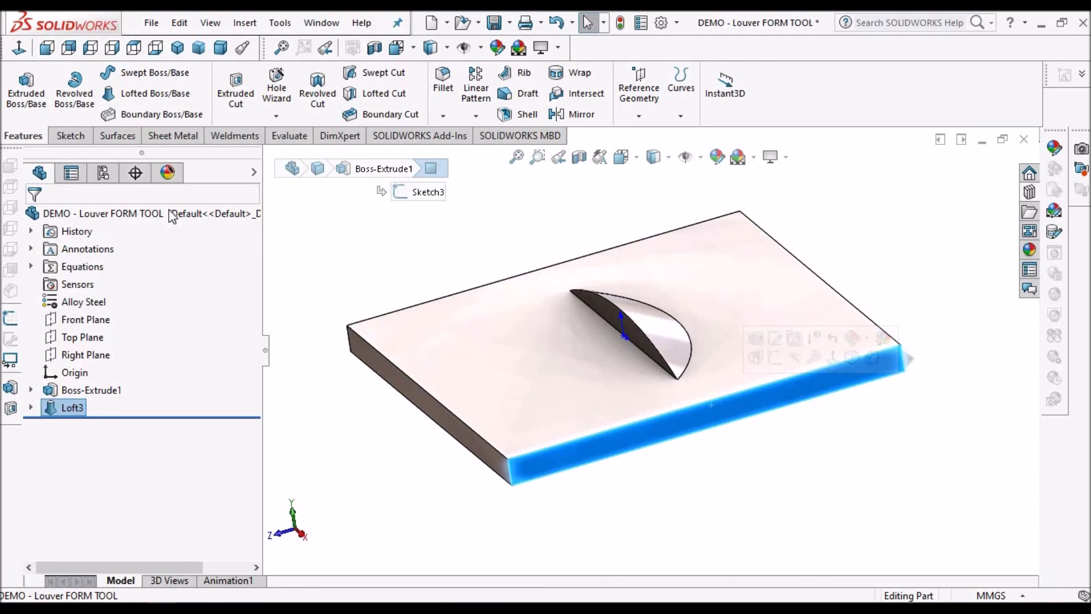
left_click(54, 135)
left_click(20, 85)
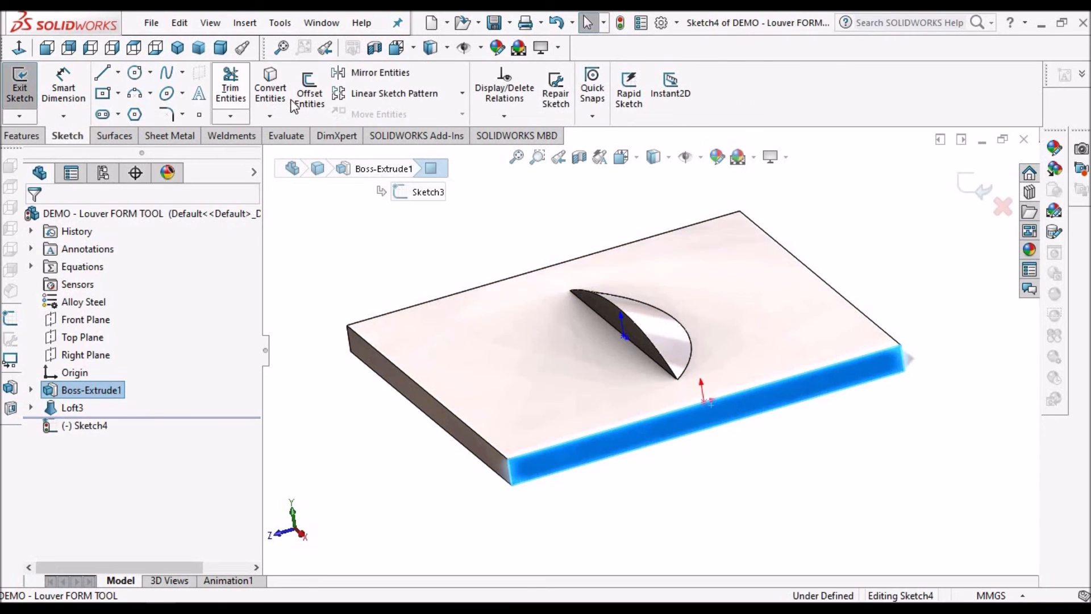
left_click(270, 90)
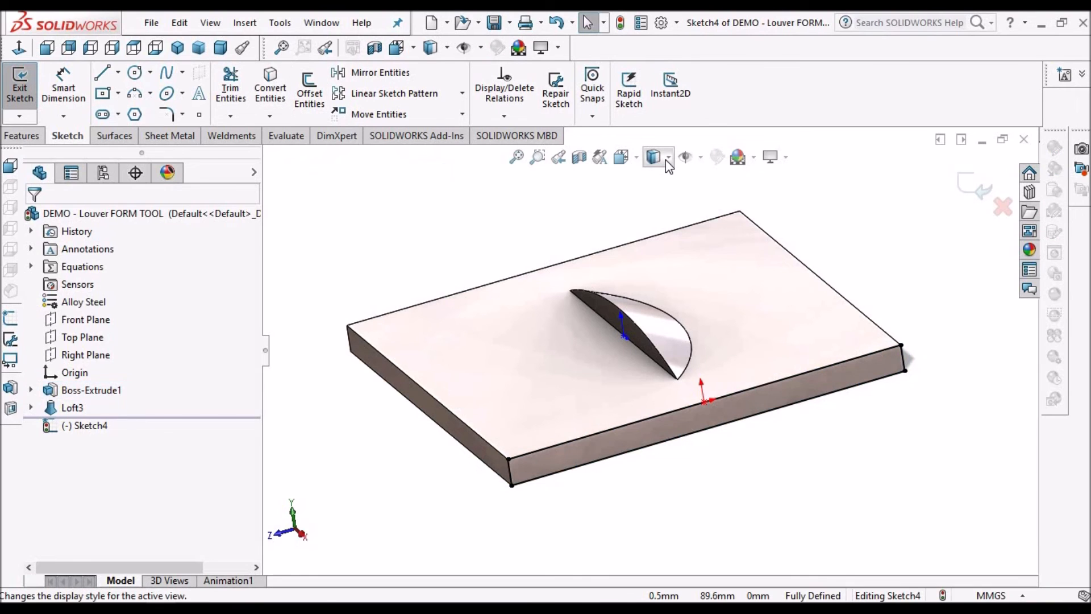
Check the plate and louver in wireframe display, and restore the shaded-with-edges display.
left_click(667, 158)
left_click(653, 271)
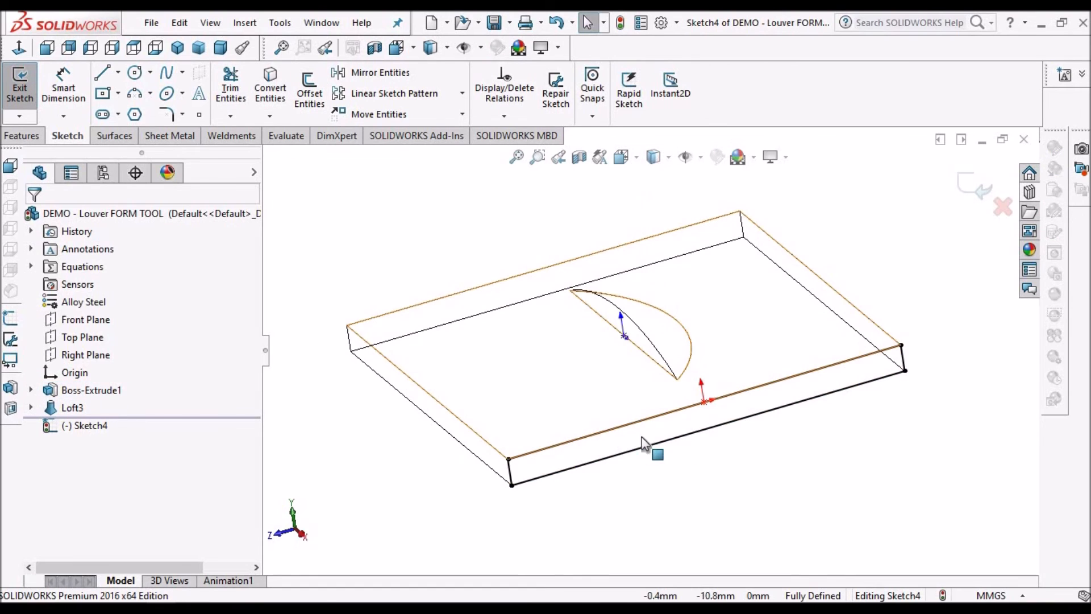
left_click(668, 158)
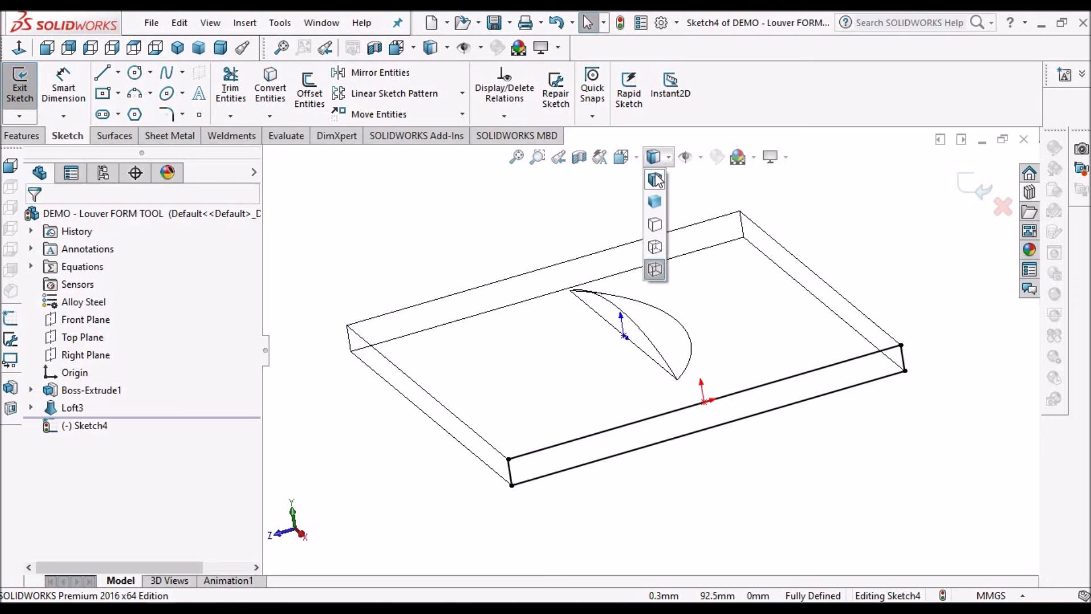
left_click(656, 179)
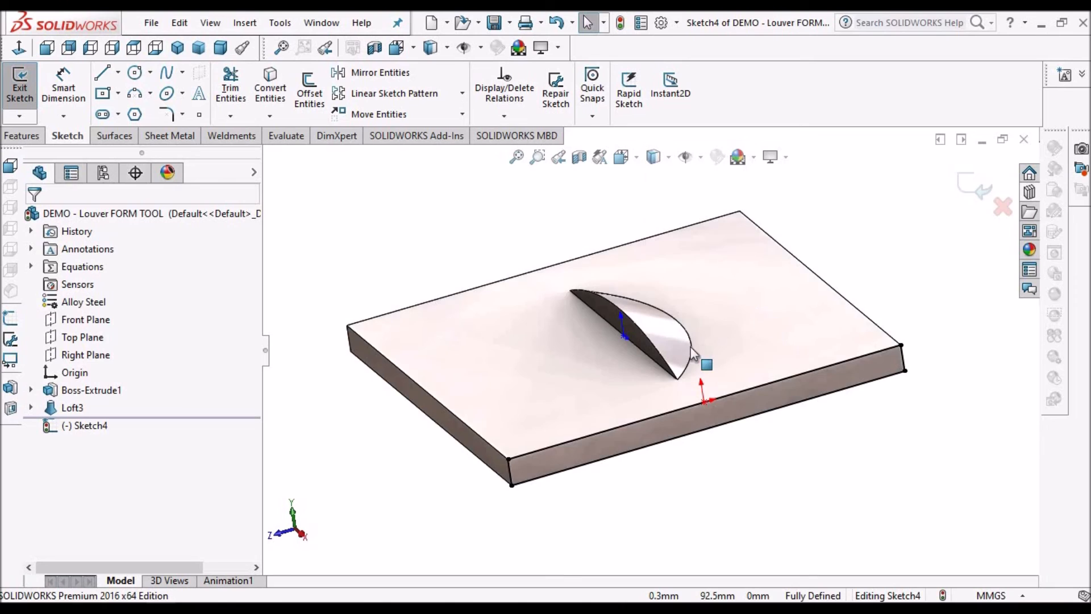
Cut-extrude the converted side-face outline with Through All to remove the whole base plate beneath the louver.
left_click(22, 136)
left_click(236, 84)
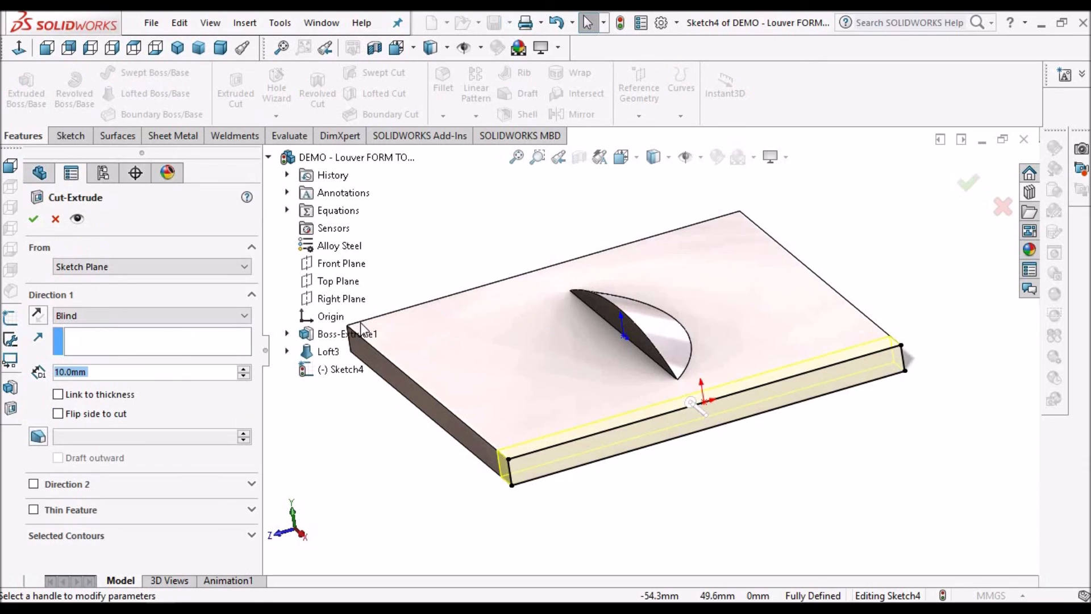
left_click(245, 315)
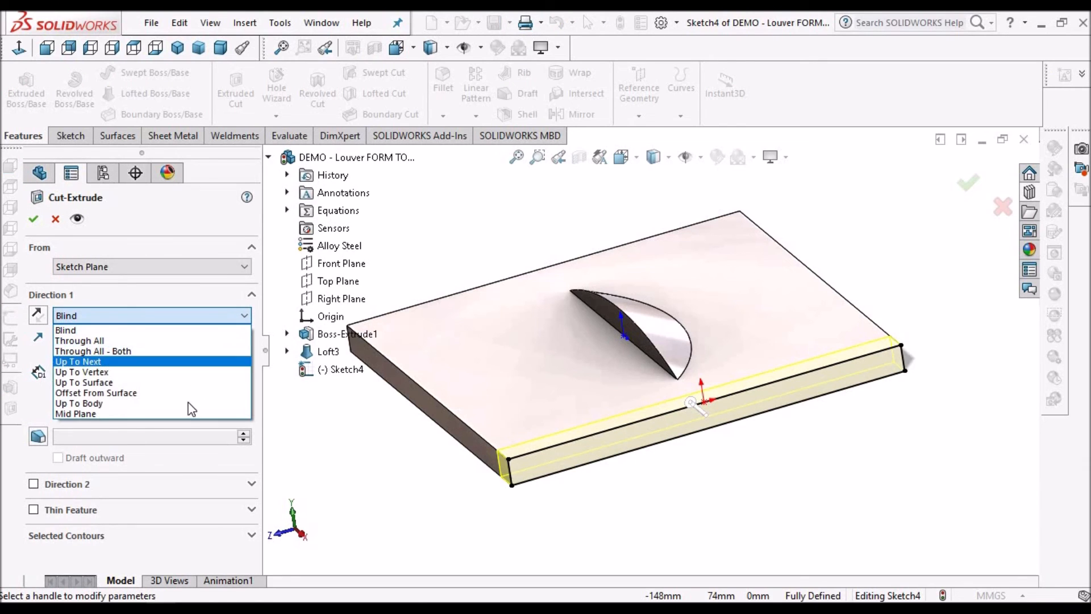
left_click(209, 341)
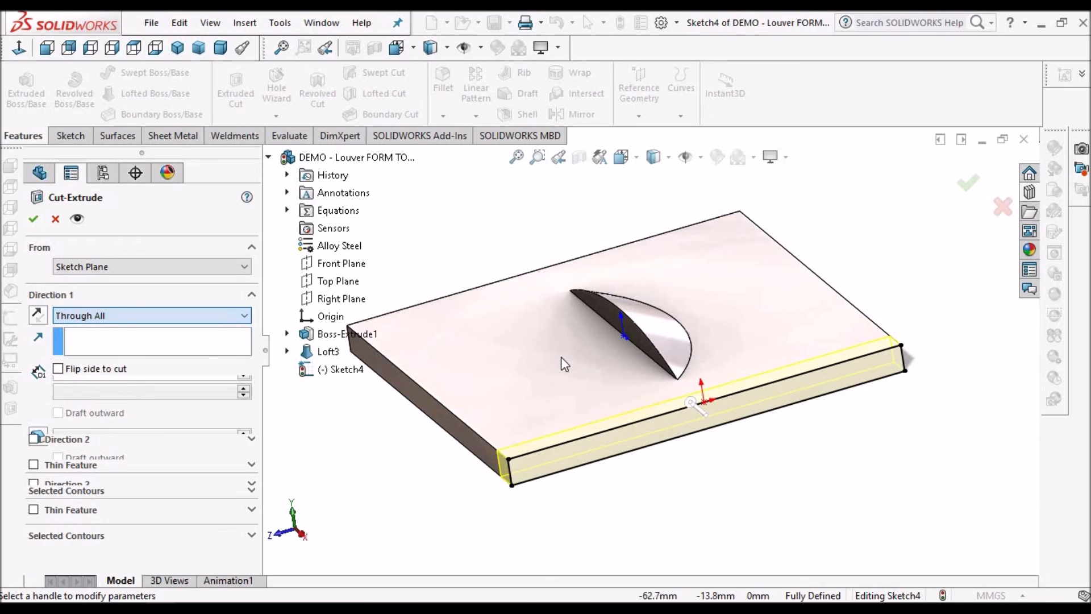
left_click(35, 220)
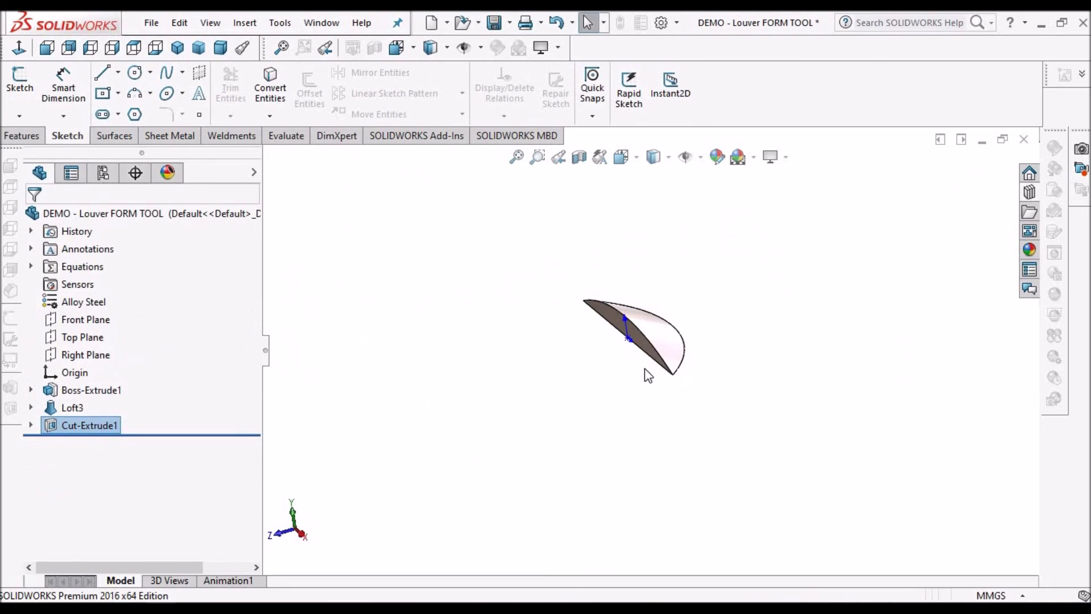
Create a Form Tool with the louver's flat bottom as the stopping face and its upright front face as the face to remove.
middle_click_drag(619, 406, 648, 358)
scroll(649, 355, "down", 2)
middle_click_drag(670, 298, 646, 319)
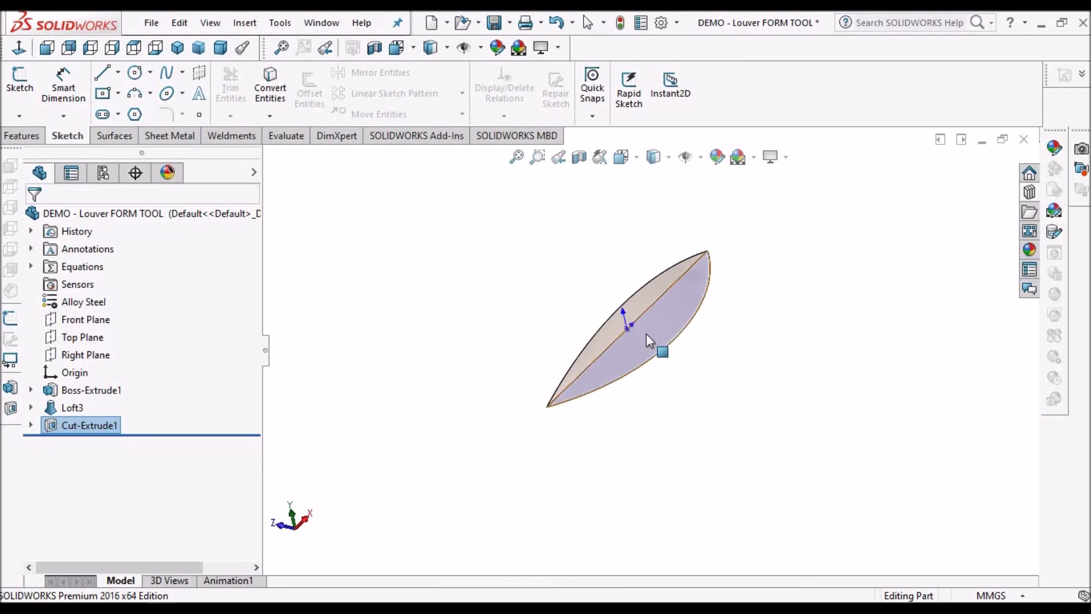
left_click(169, 135)
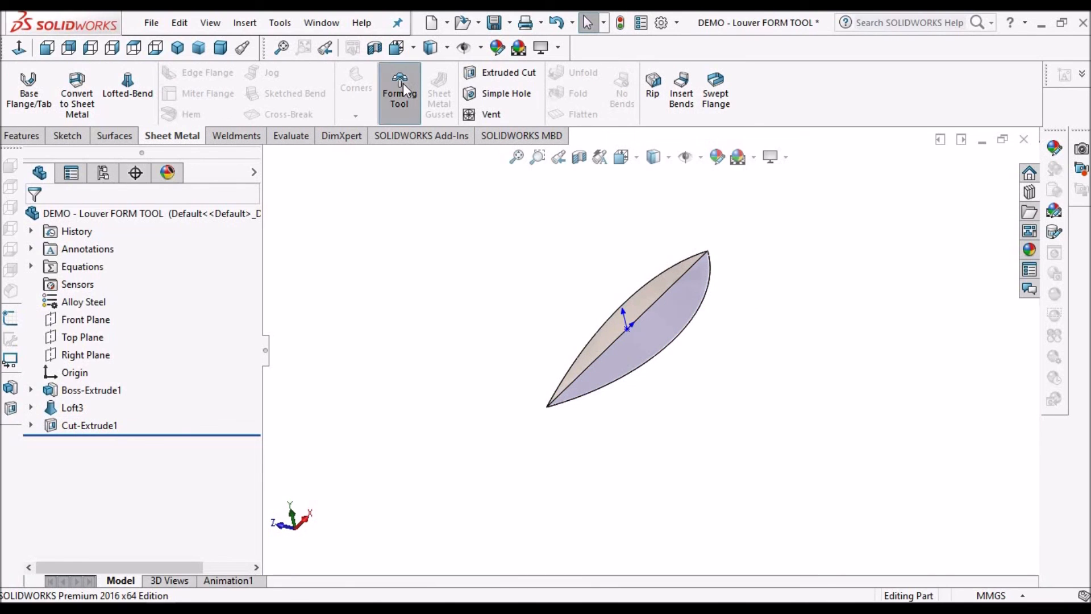
left_click(403, 83)
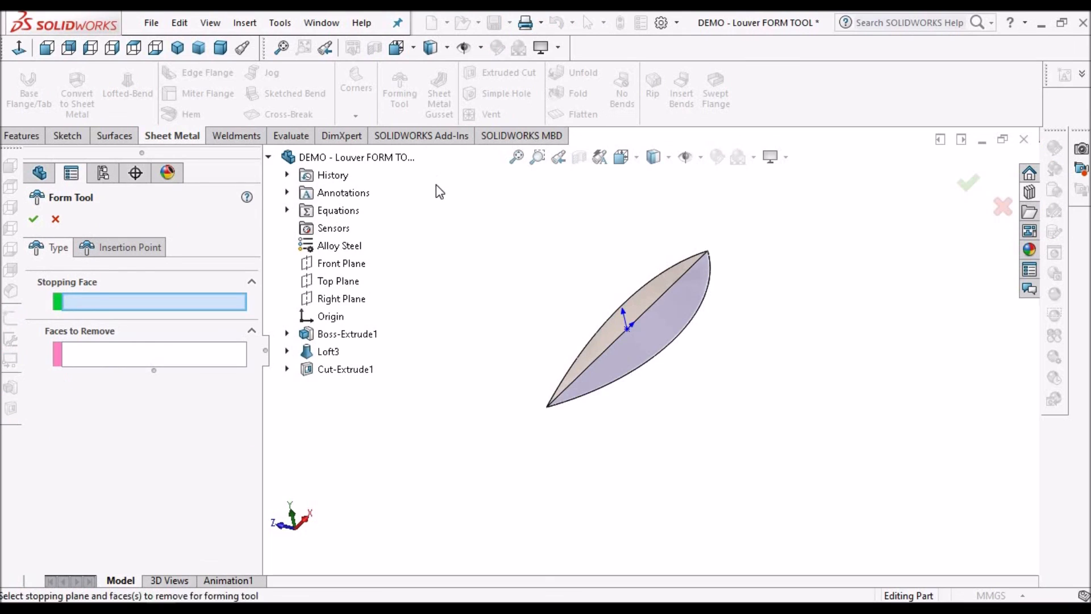
left_click(679, 316)
middle_click_drag(770, 362, 779, 386)
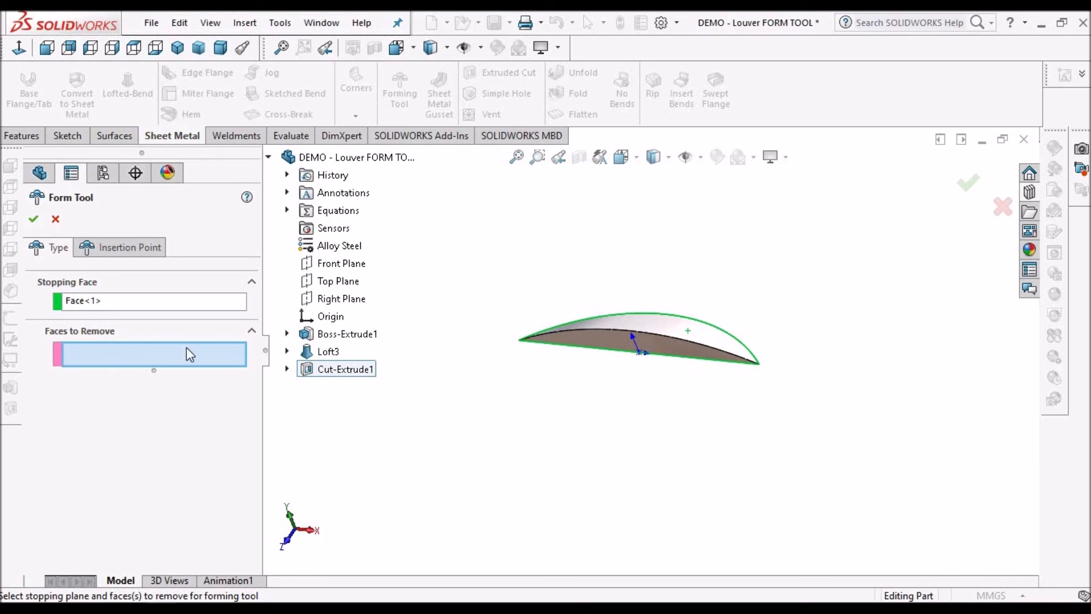
scroll(648, 335, "down", 3)
left_click(639, 346)
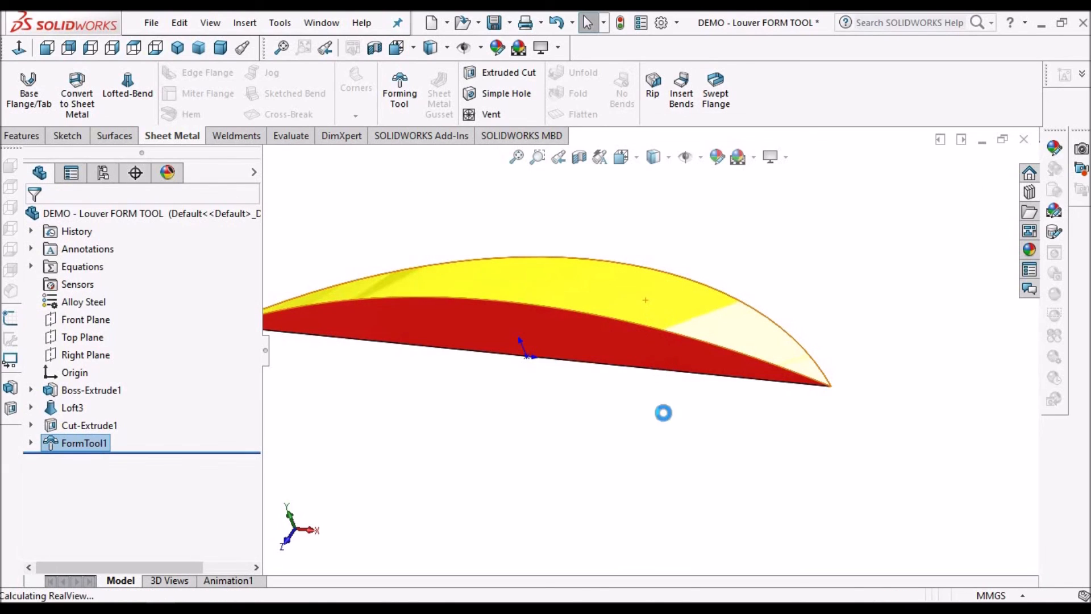
left_click(664, 414)
scroll(691, 354, "up", 1)
middle_click_drag(652, 327, 853, 165)
middle_click_drag(760, 455, 852, 499)
scroll(852, 499, "down", 1)
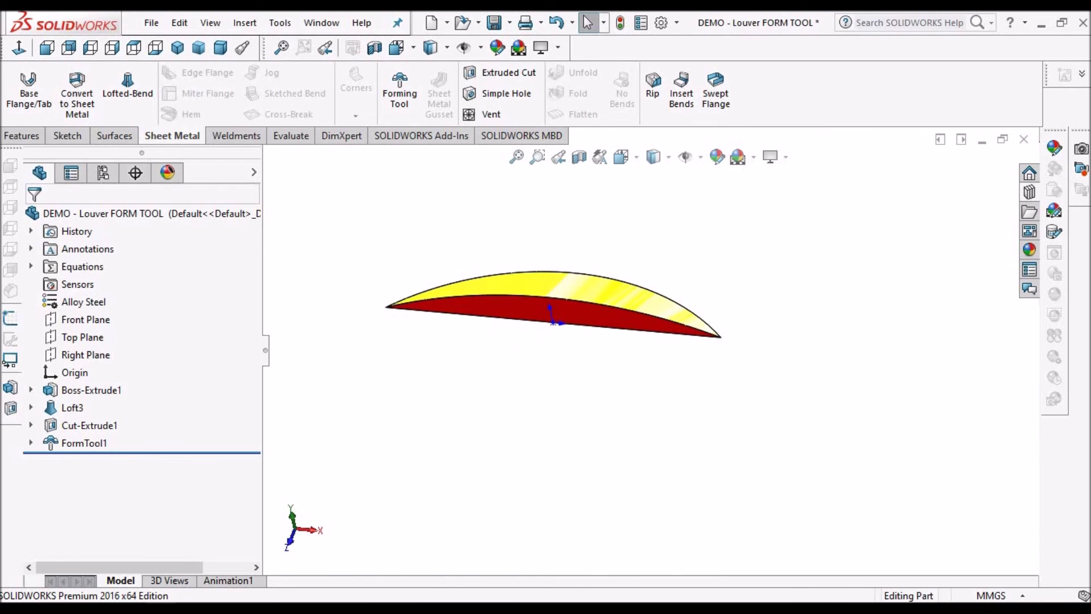
Switch to the REF - Louver part and place the REF - Dome Louver FORM TOOL from the library's Example folder on the top face.
left_click(1030, 193)
middle_click_drag(629, 283, 819, 289)
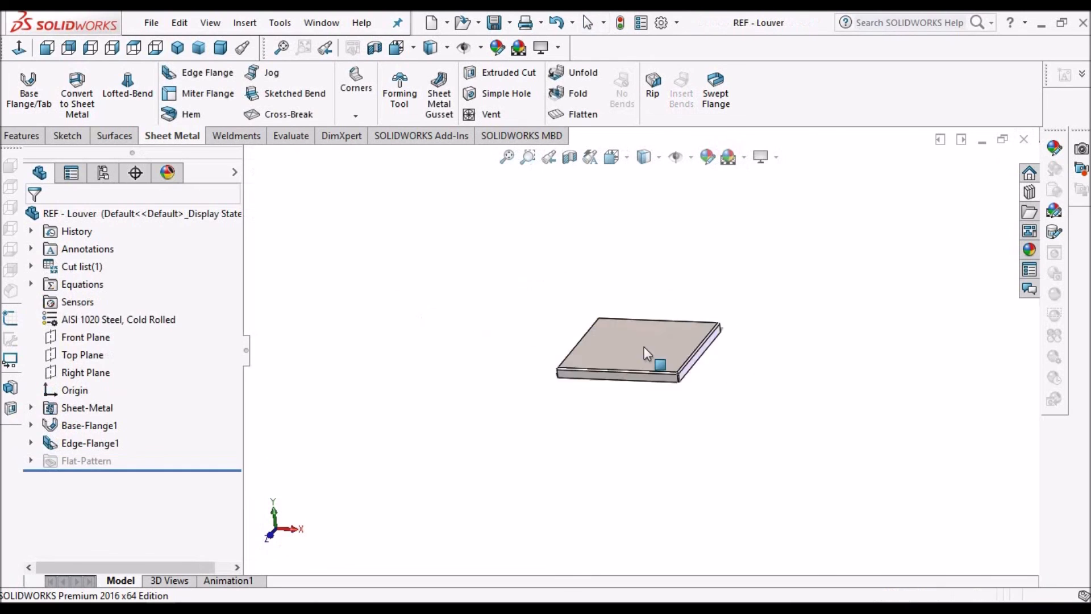
scroll(643, 347, "down", 5)
middle_click_drag(691, 339, 662, 384)
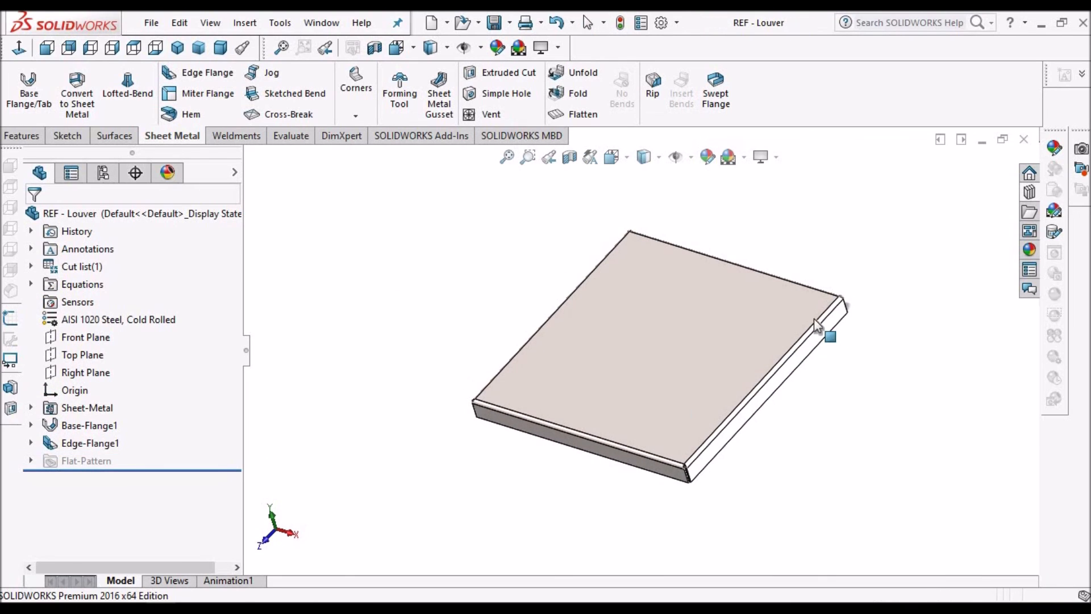
left_click(1029, 193)
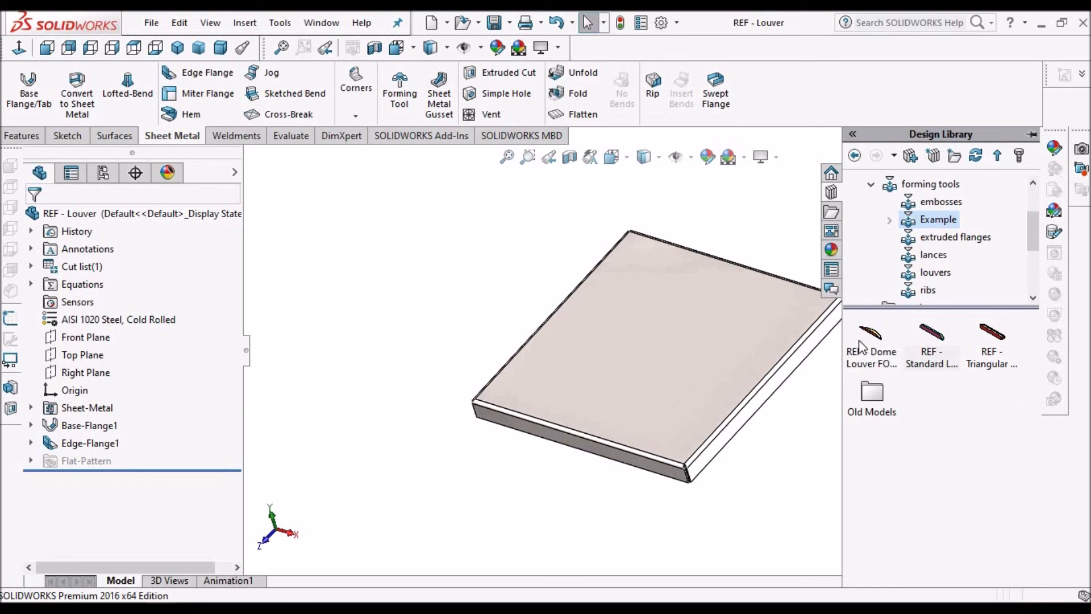
left_click_drag(859, 345, 651, 339)
left_click_drag(650, 330, 596, 291)
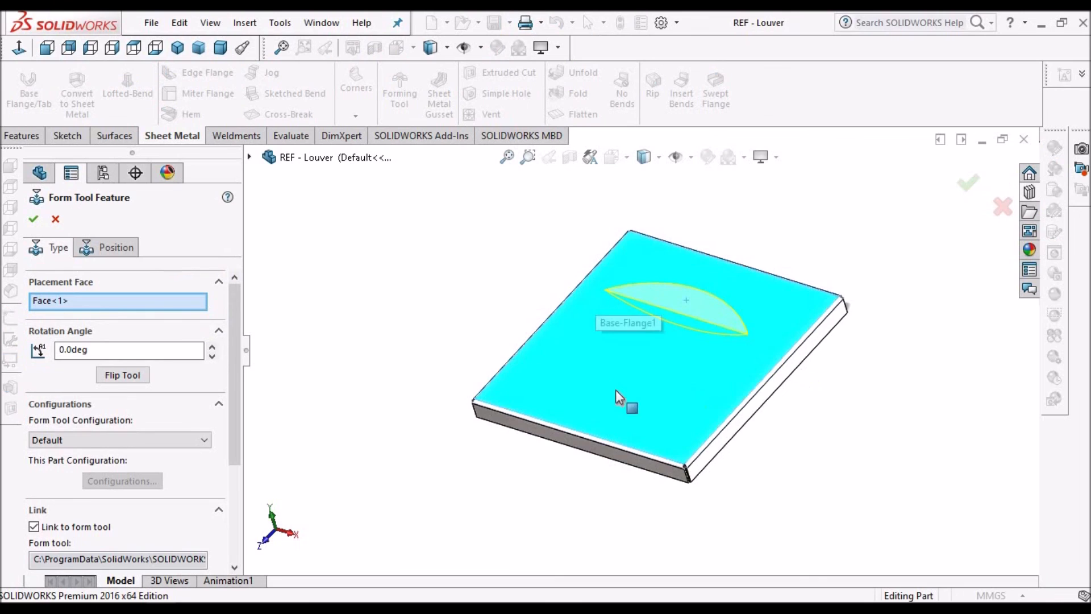
Flip the forming tool so the dome louver is formed toward the other side of the sheet.
middle_click_drag(706, 292, 660, 237)
scroll(671, 248, "up", 1)
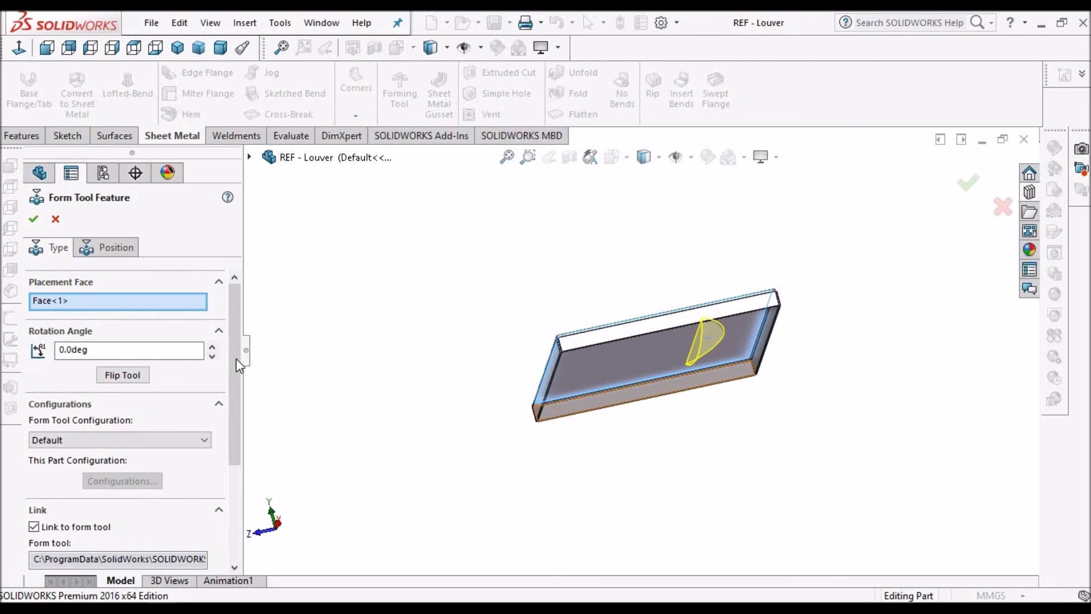
left_click(122, 374)
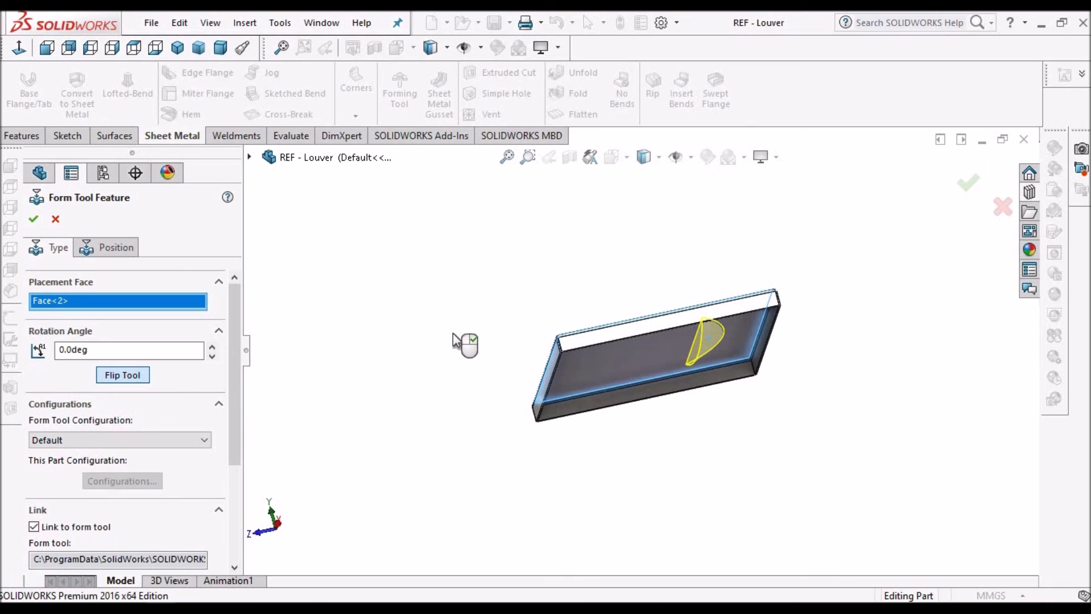
key("ctrl+7")
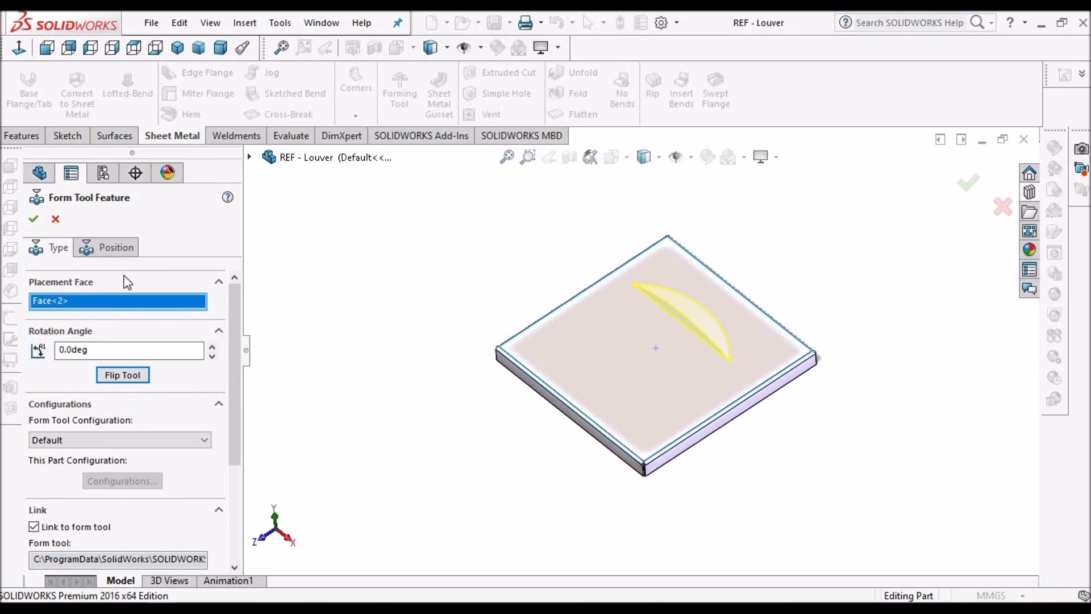
Position the louver's centre point 75 mm from the sheet's right edge and 30 mm from its back edge.
left_click(102, 250)
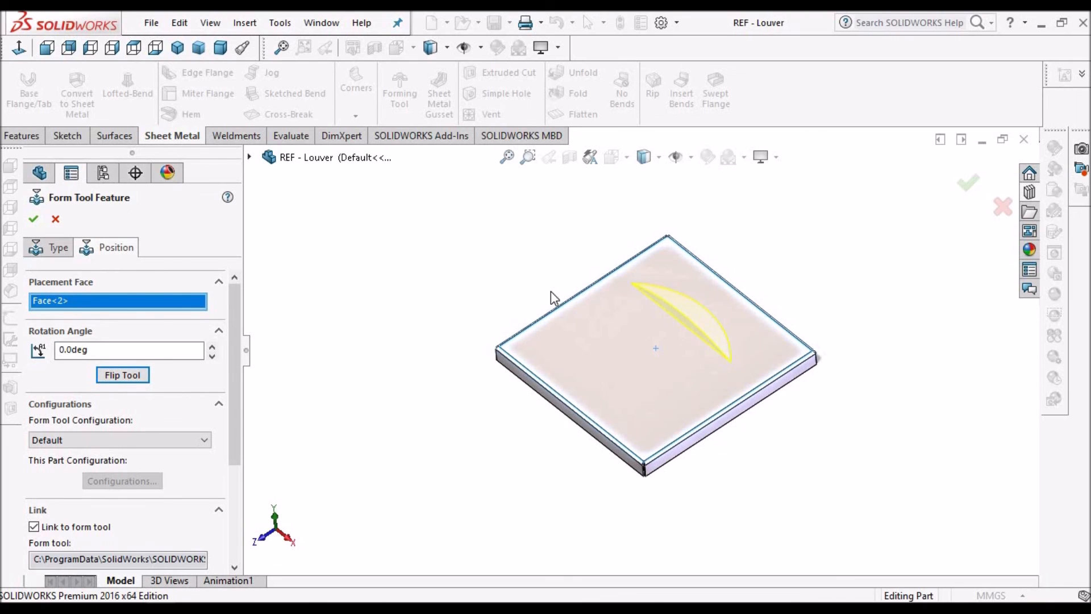
right_click(448, 223)
key("Escape")
left_click(19, 48)
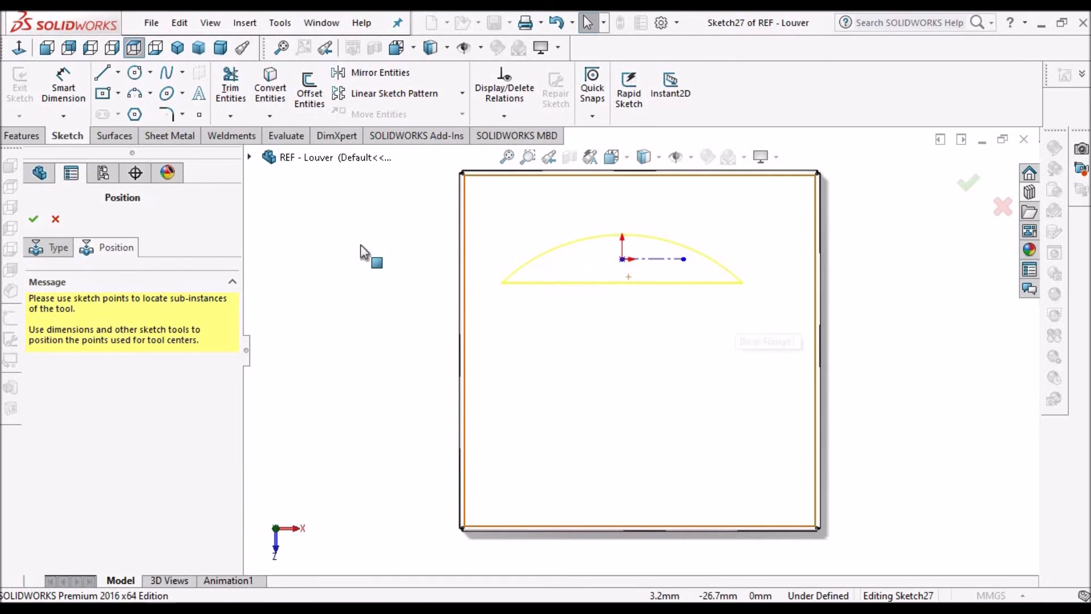
scroll(360, 245, "up", 1)
left_click(67, 88)
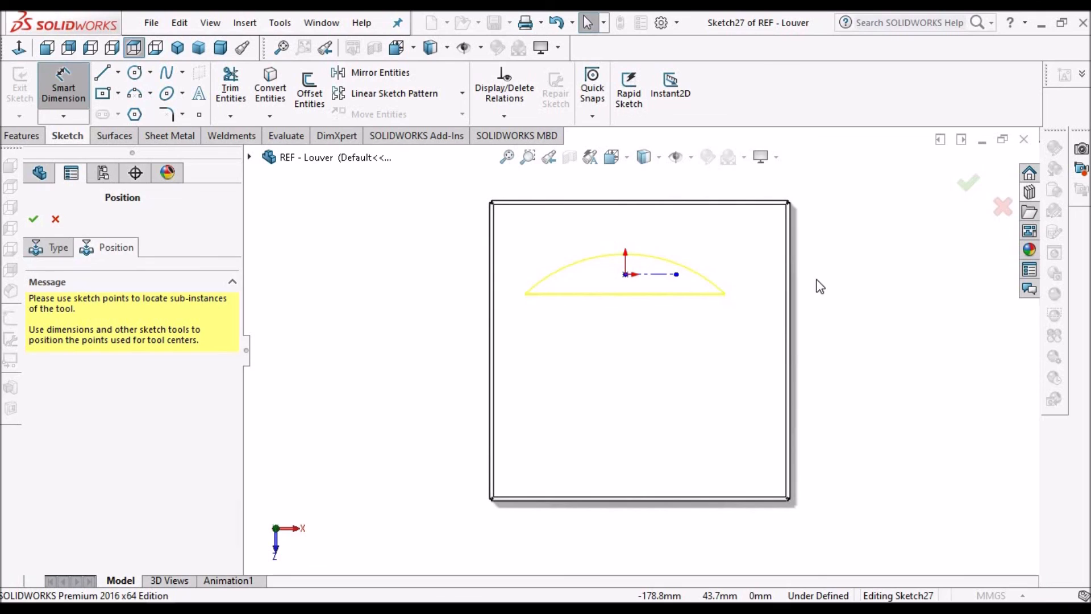
left_click(790, 356)
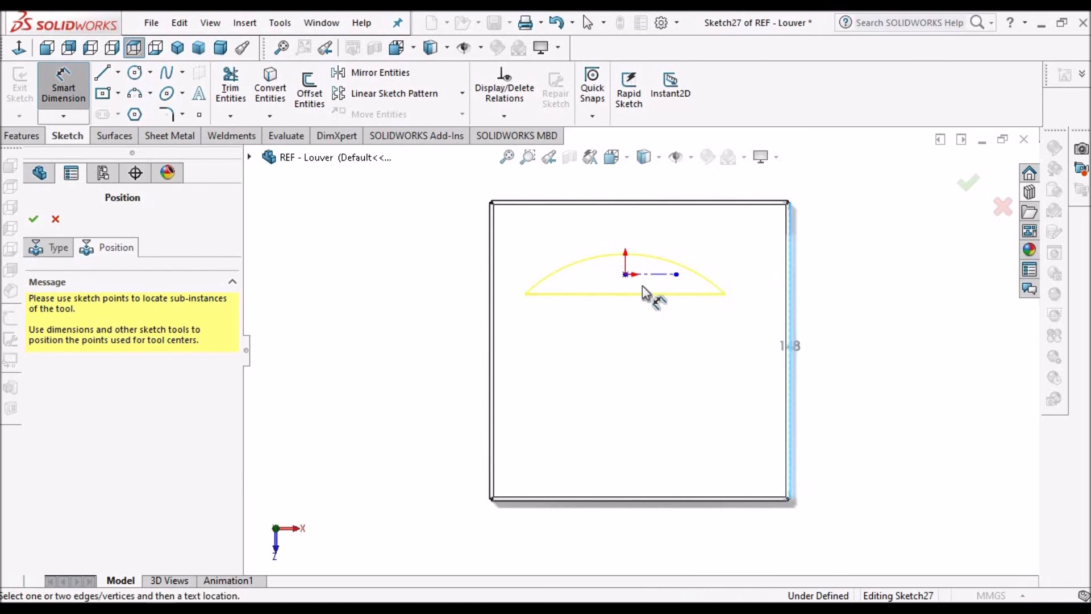
left_click(623, 274)
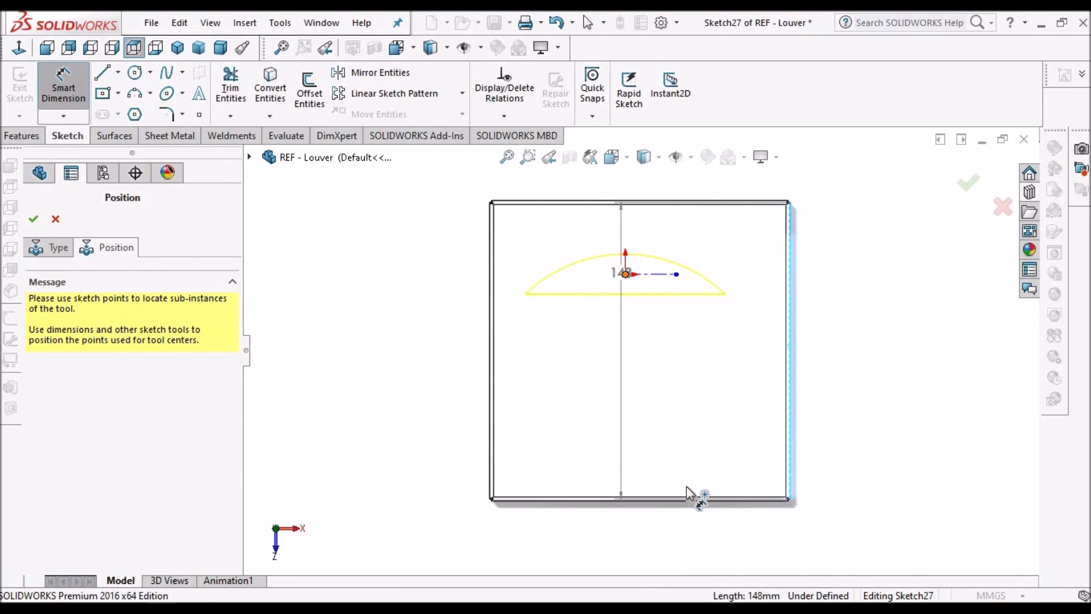
scroll(693, 506, "up", 1)
left_click(700, 523)
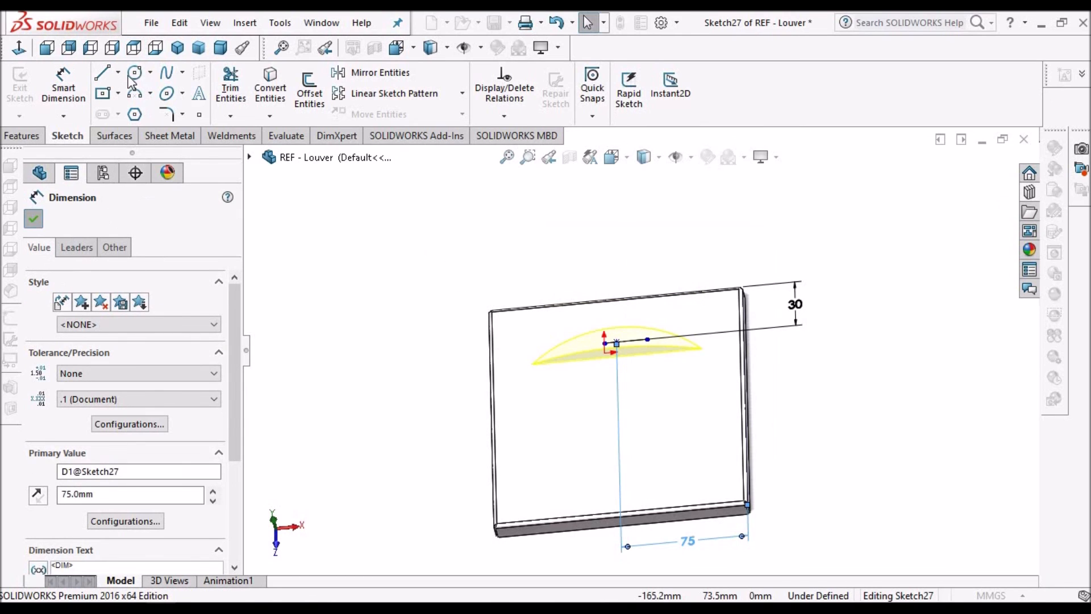
left_click(34, 219)
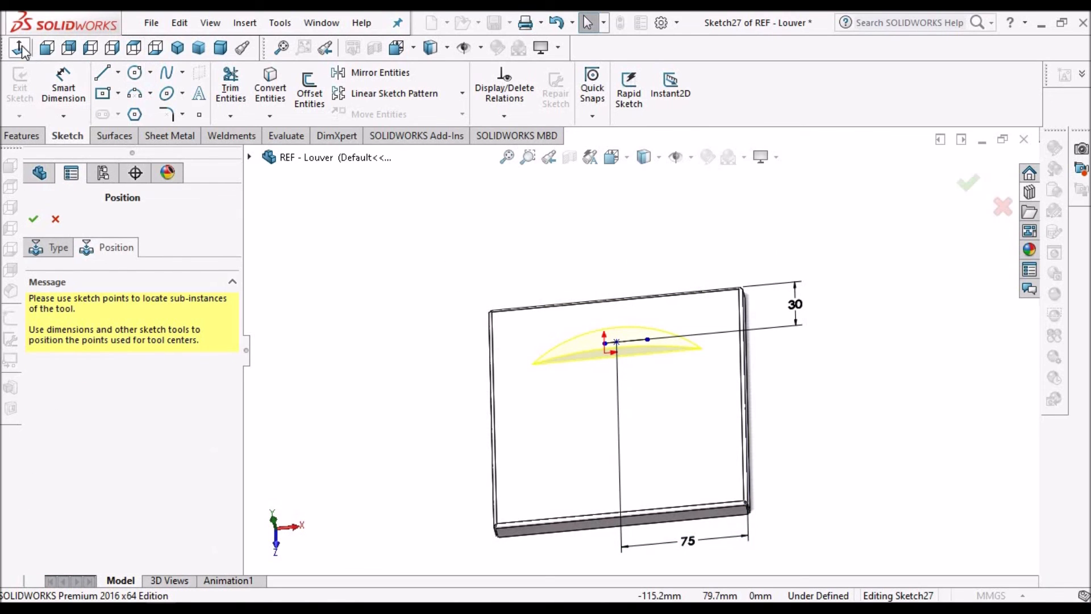
Add two sketch points below the first louver's centre to place two more instances of the forming tool.
left_click(21, 49)
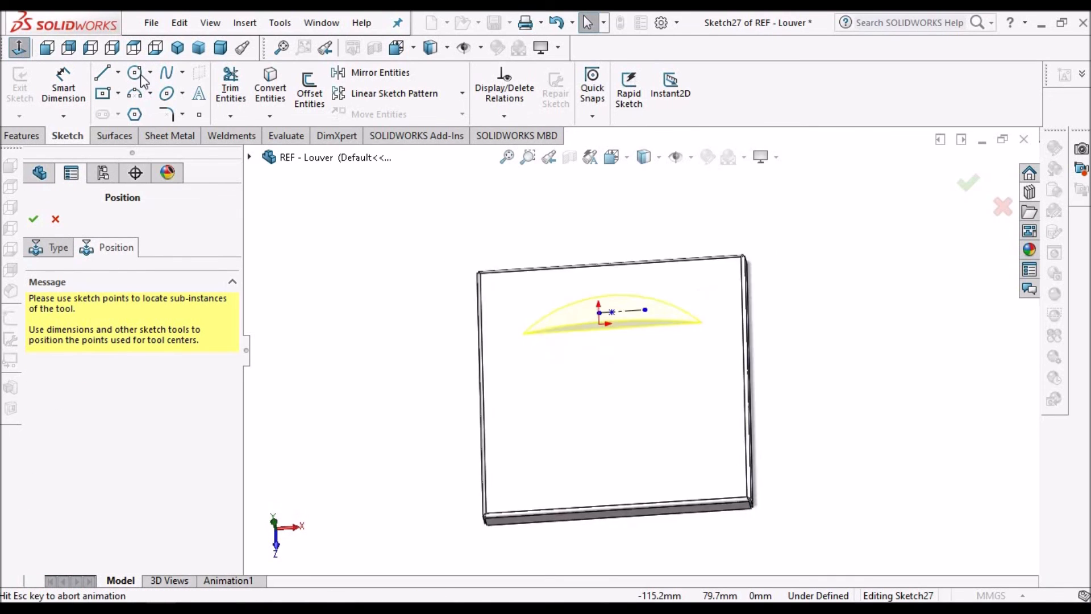
left_click(200, 117)
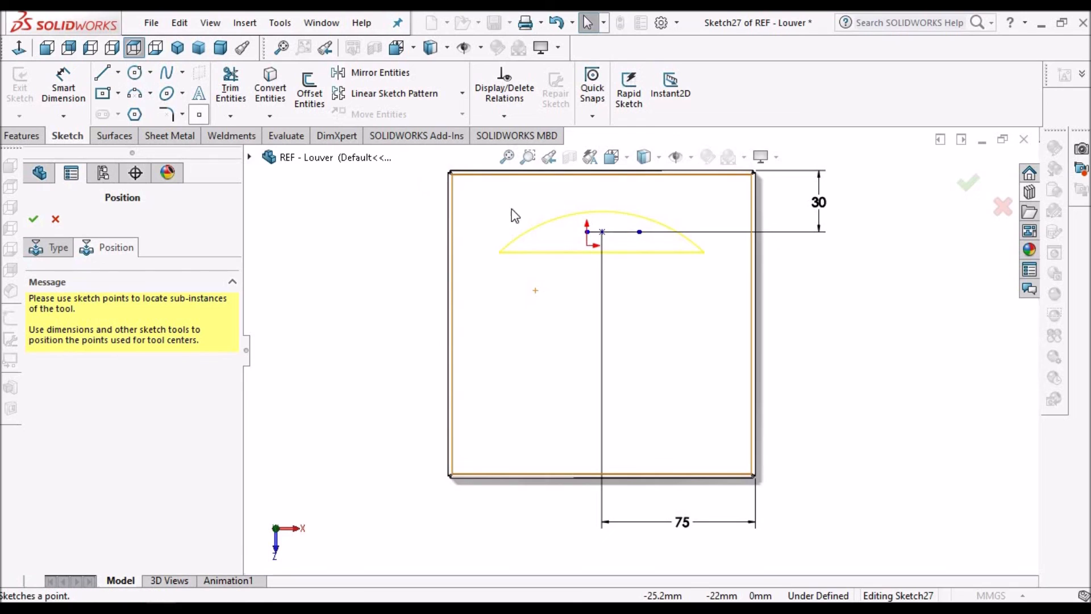
left_click(592, 316)
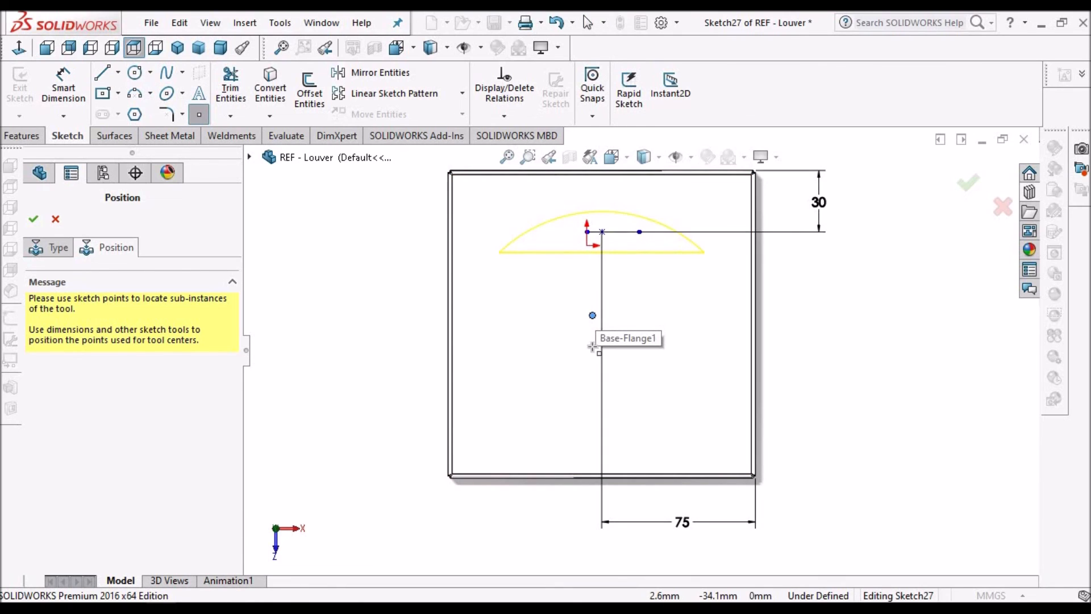
left_click(592, 393)
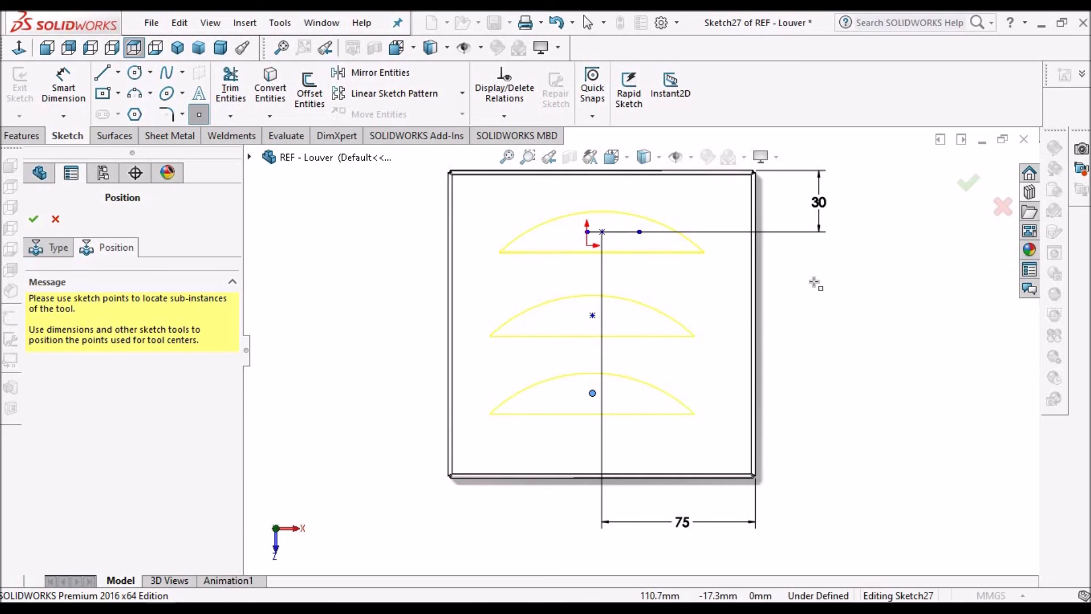
right_click(814, 282)
left_click(834, 296)
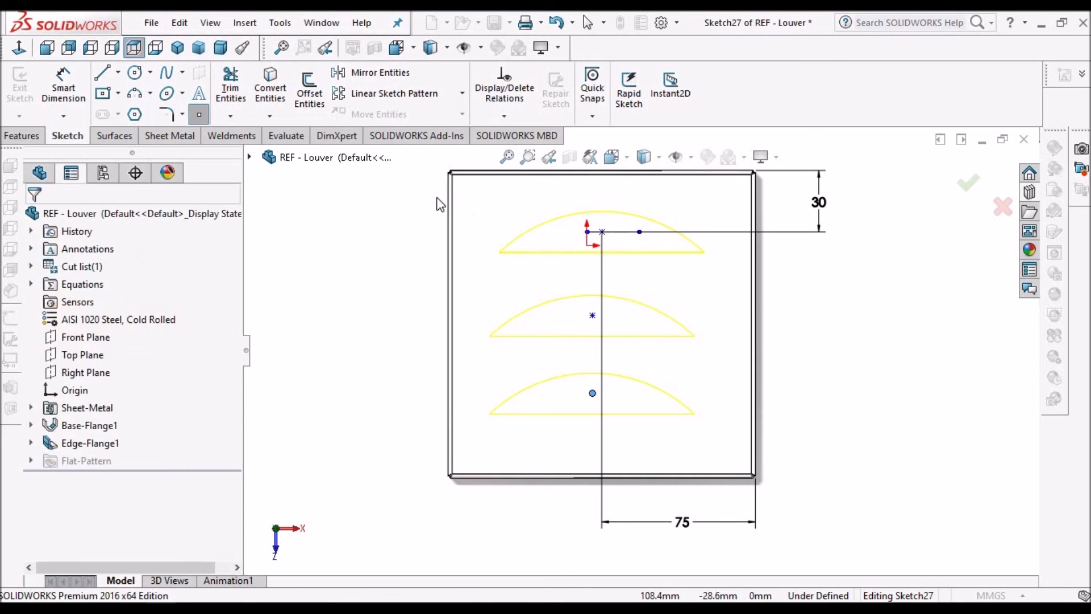
Apply a Vertical relation to the three louver centre points.
left_click(592, 316)
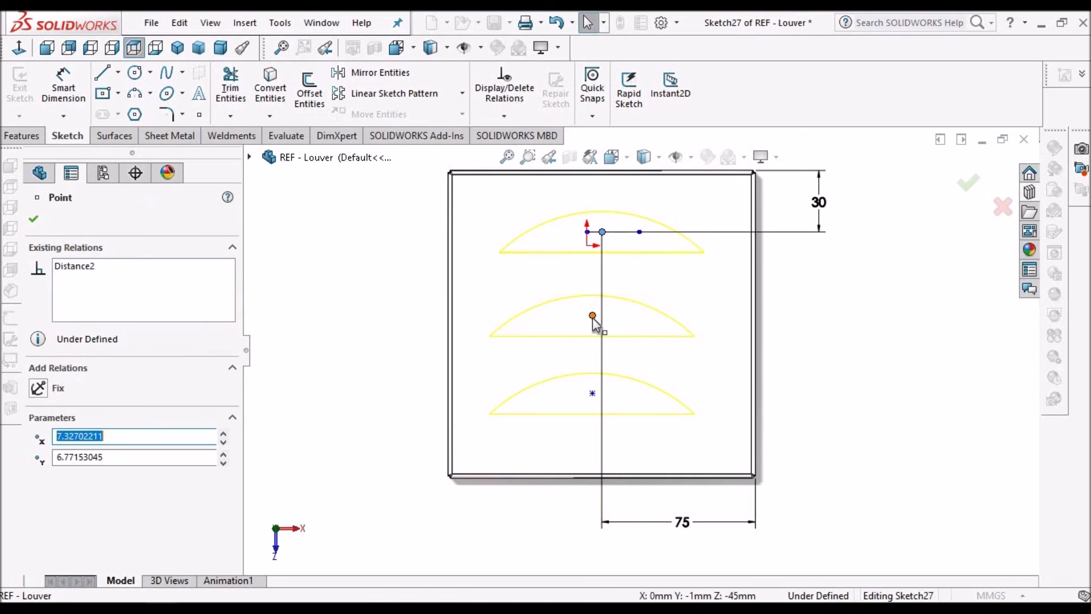
left_click(593, 393, "ctrl")
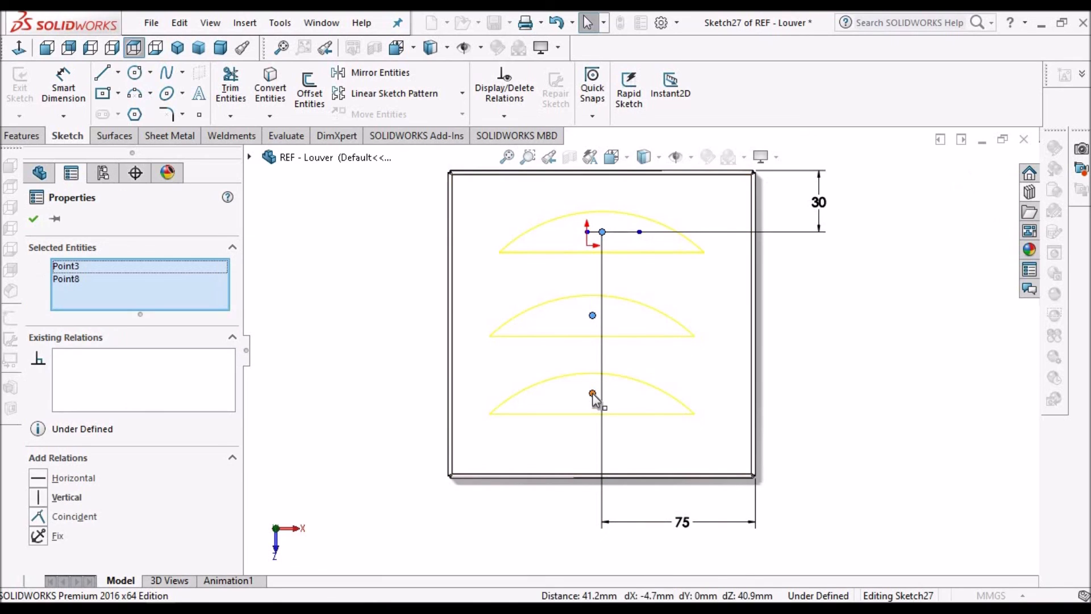
left_click(45, 499)
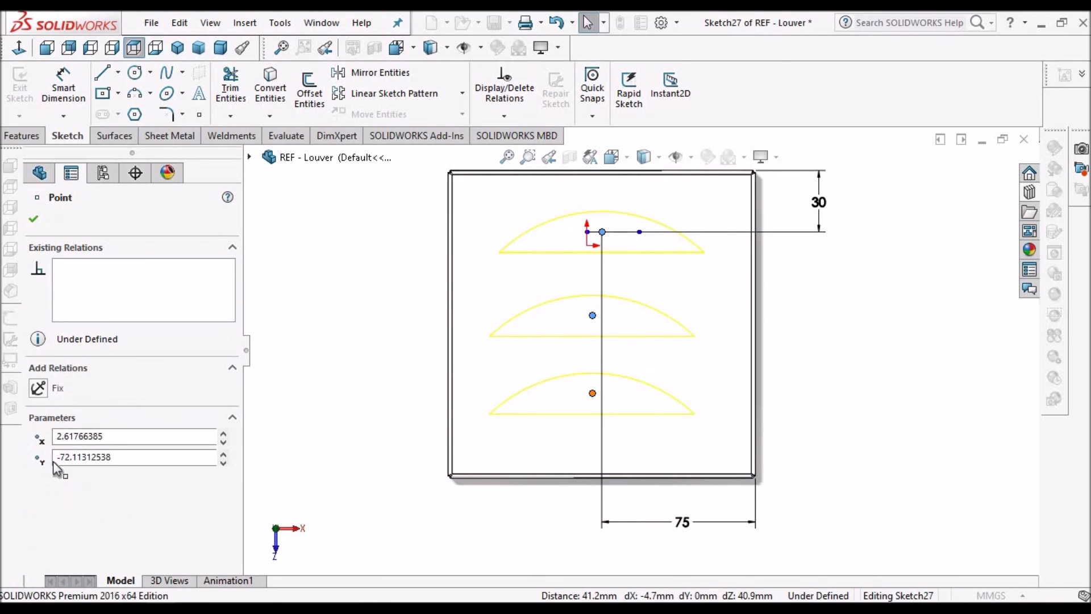
left_click(42, 497)
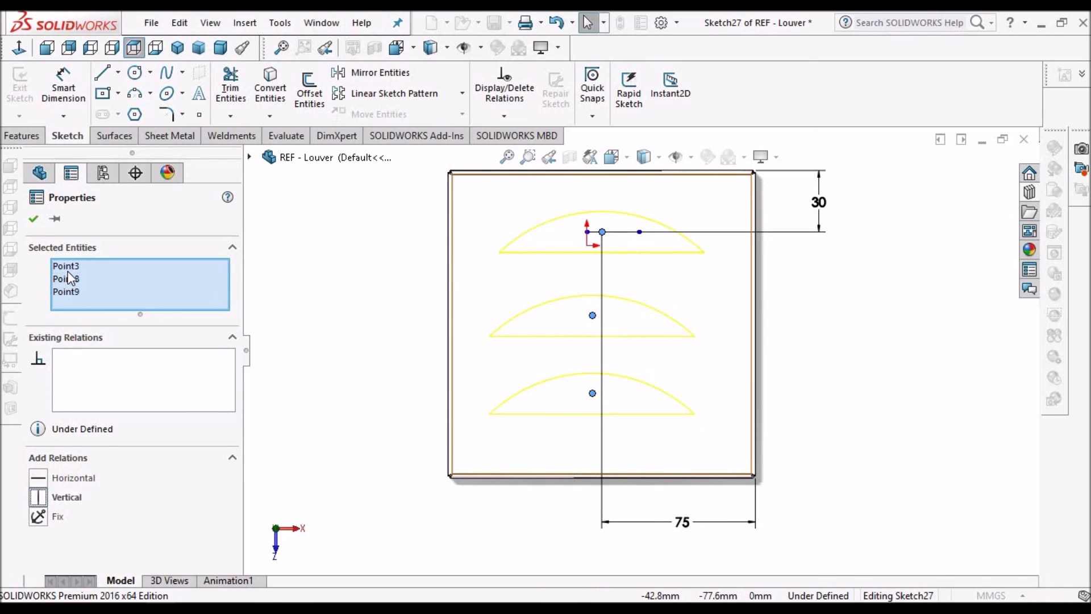
left_click(43, 220)
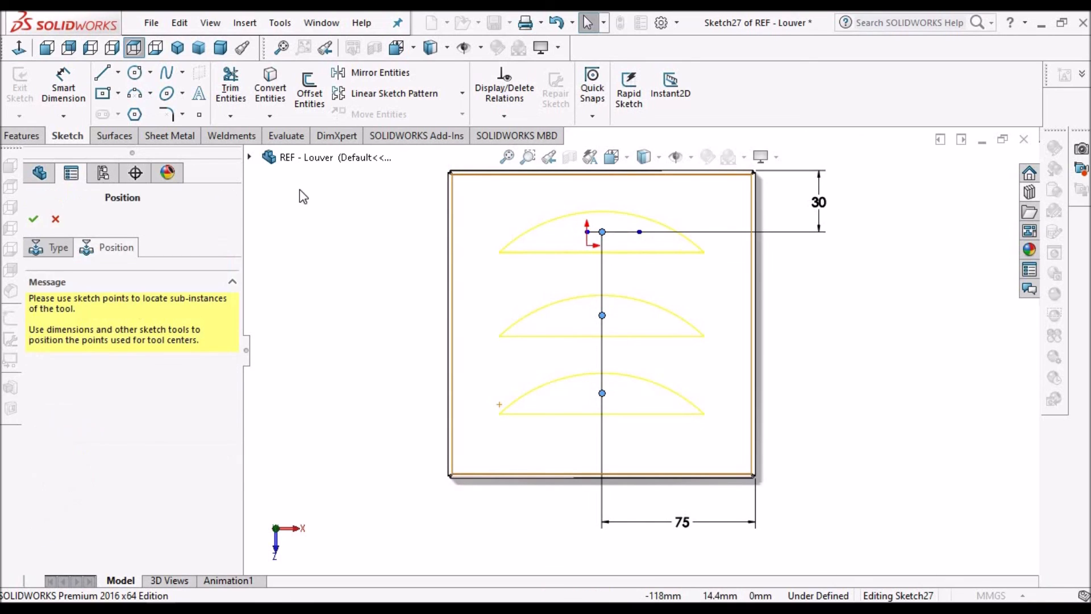
Dimension the spacing between neighbouring louver points to 30 mm each and finish the form tool feature.
left_click(63, 86)
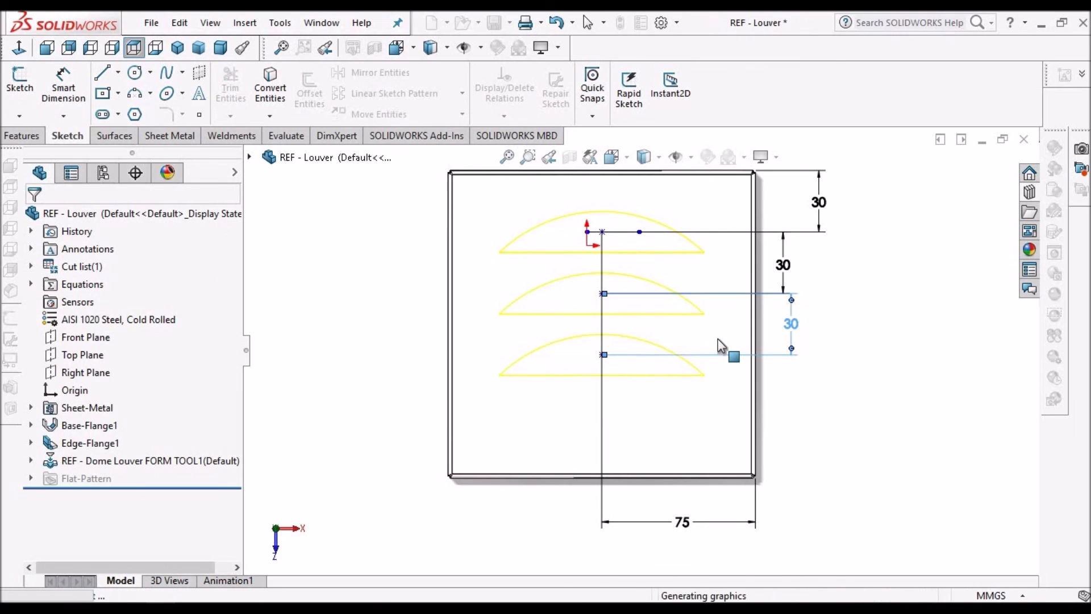
middle_click_drag(694, 214, 743, 453)
scroll(673, 341, "down", 4)
scroll(666, 364, "up", 4)
middle_click_drag(589, 373, 599, 326)
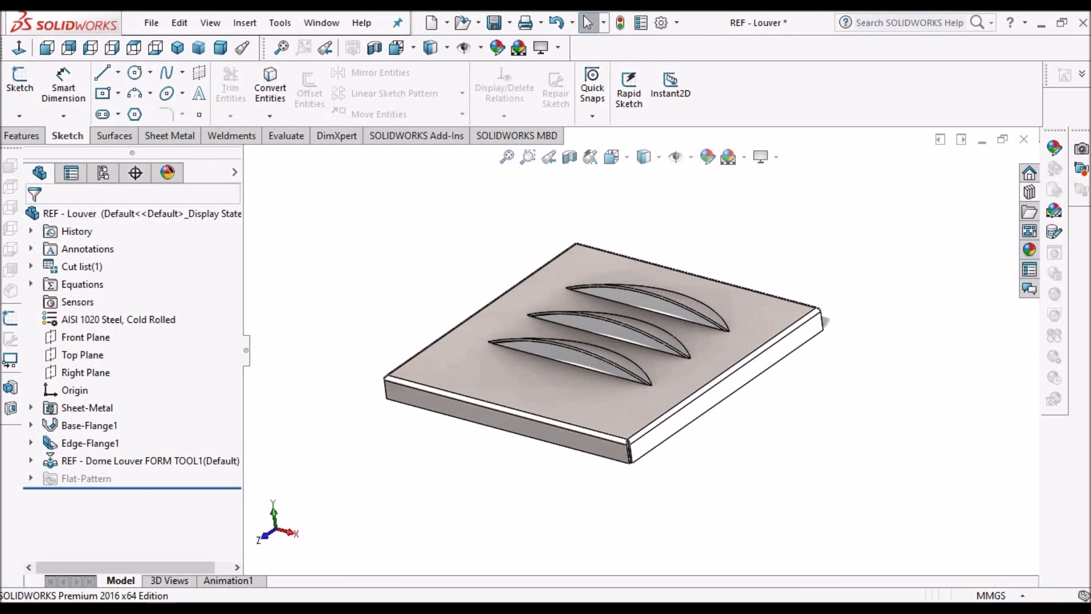